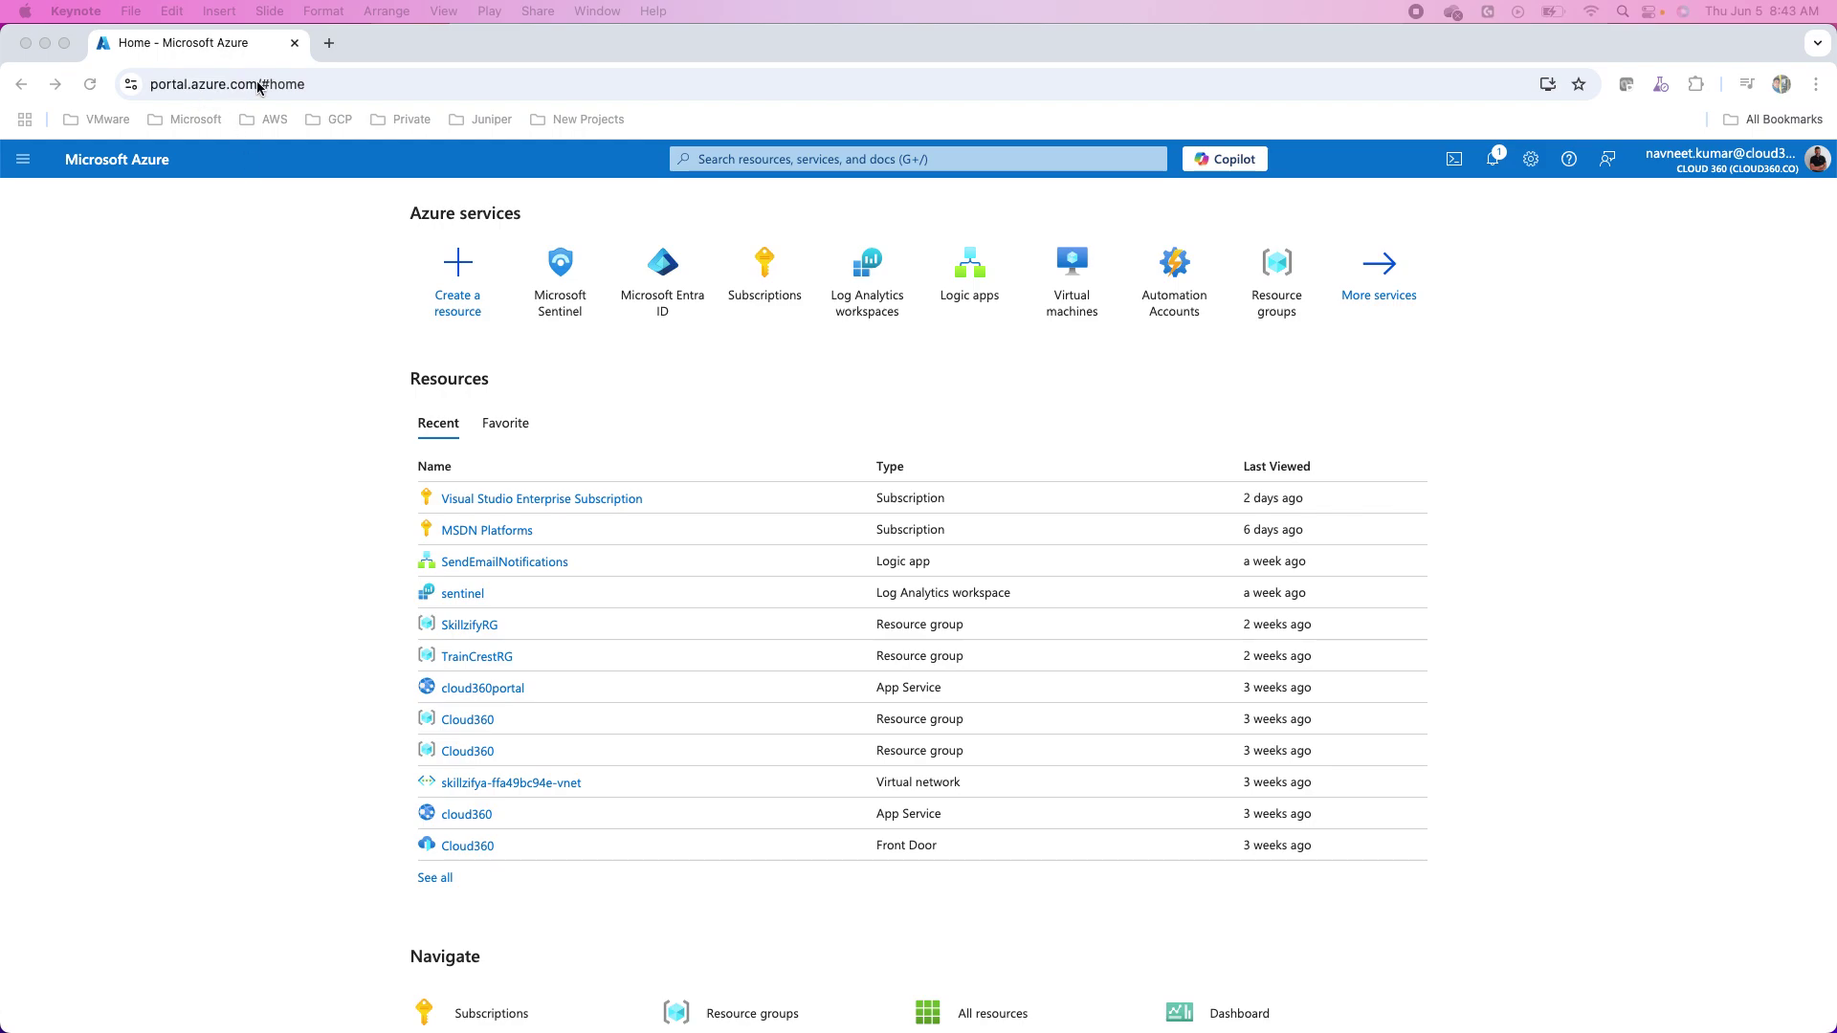
Open the 'sentinel' workspace in Microsoft Sentinel and list its 13 workbook templates
click(555, 275)
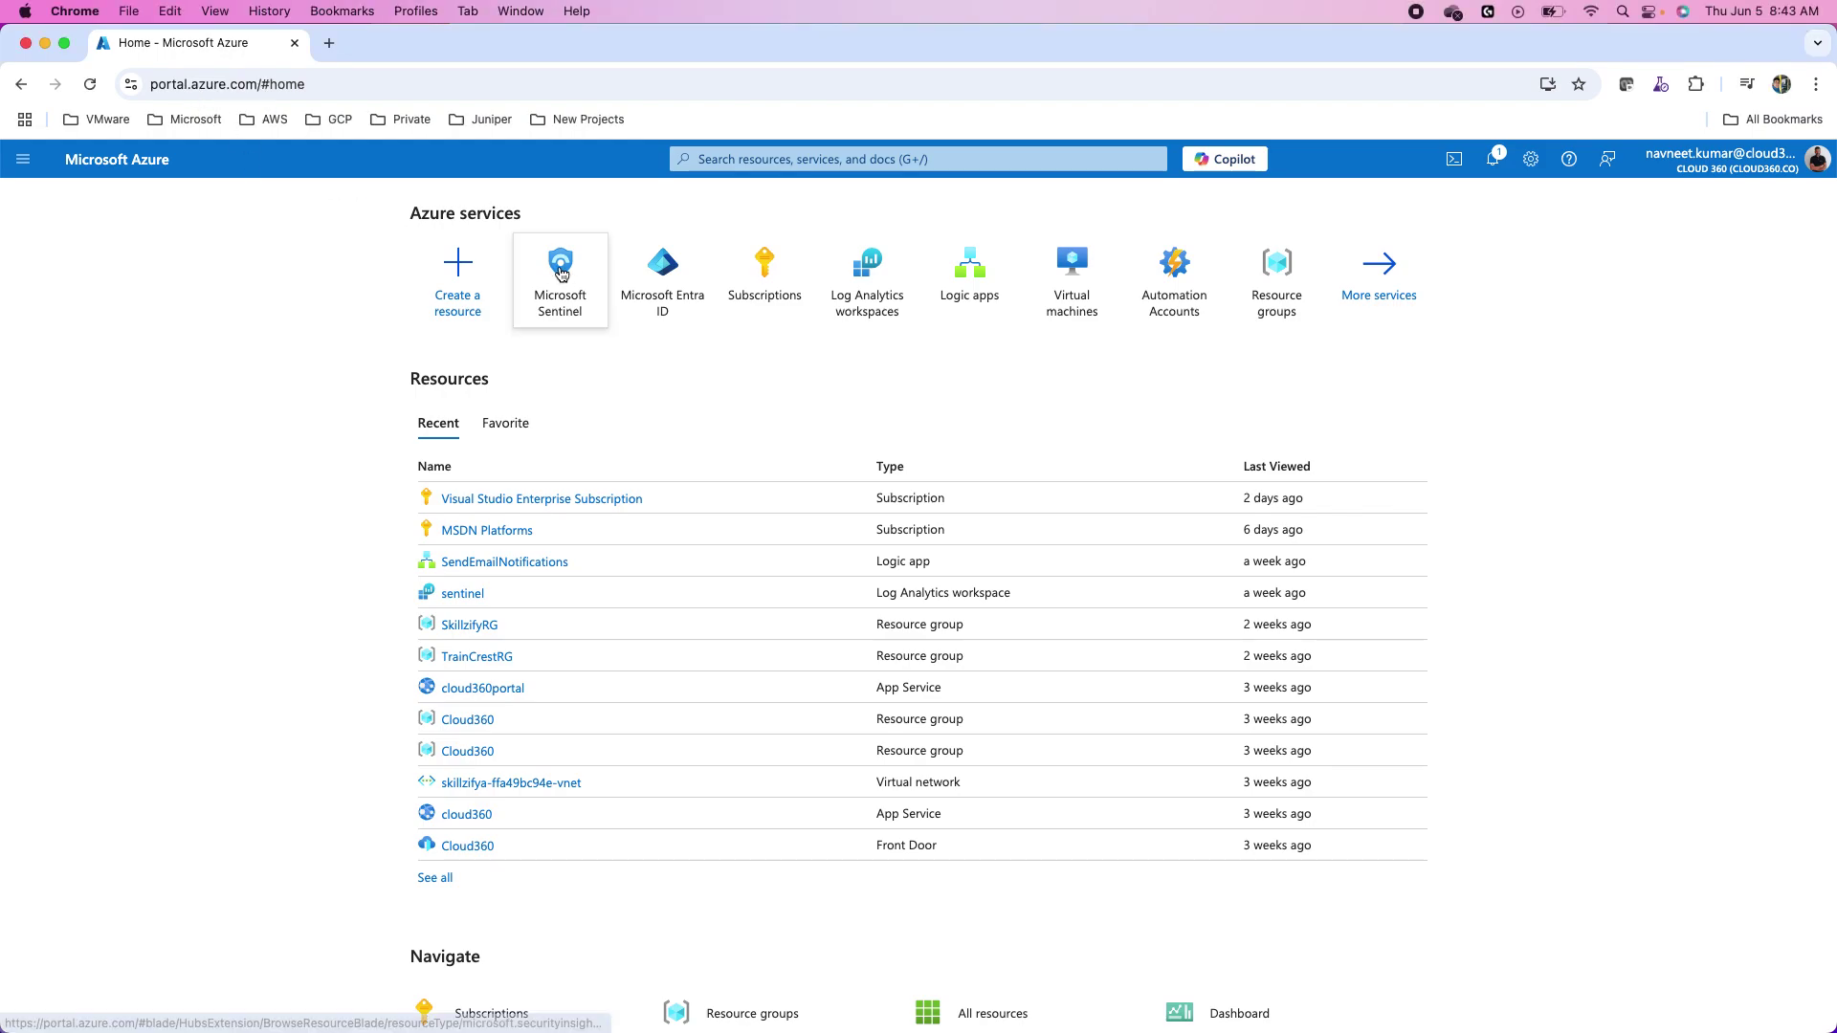
click(560, 274)
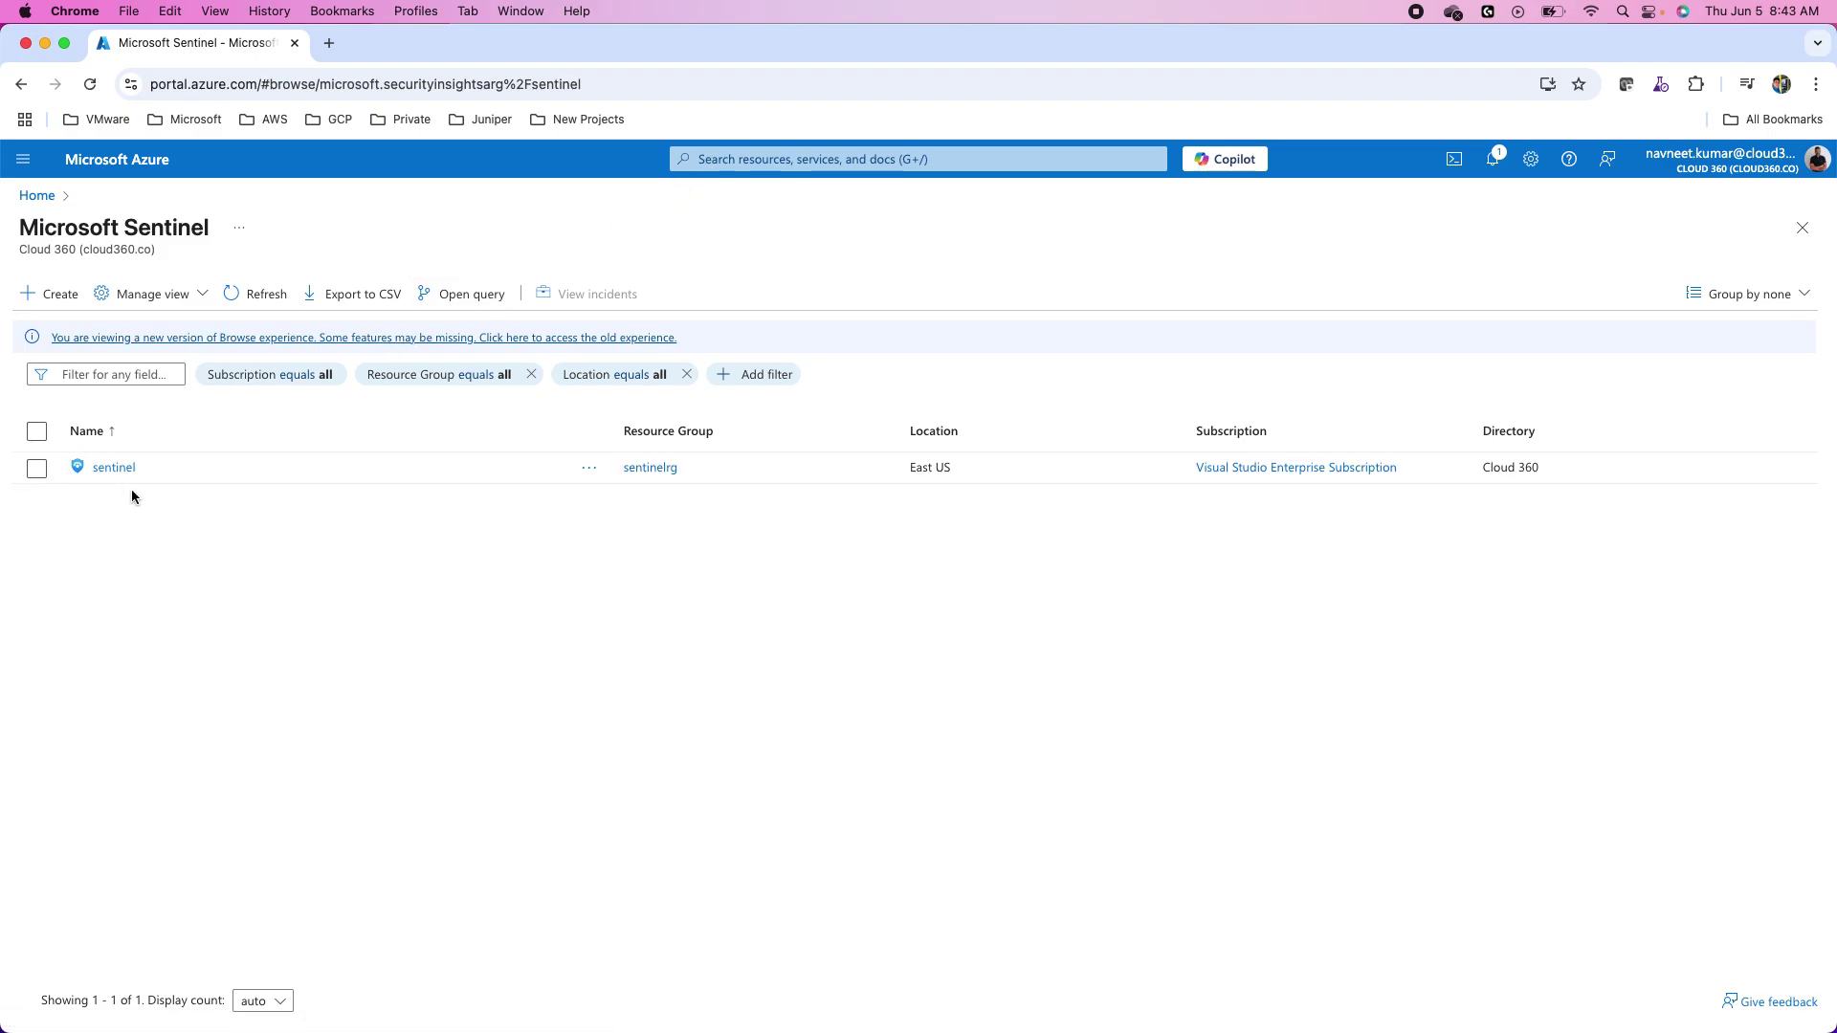
click(115, 468)
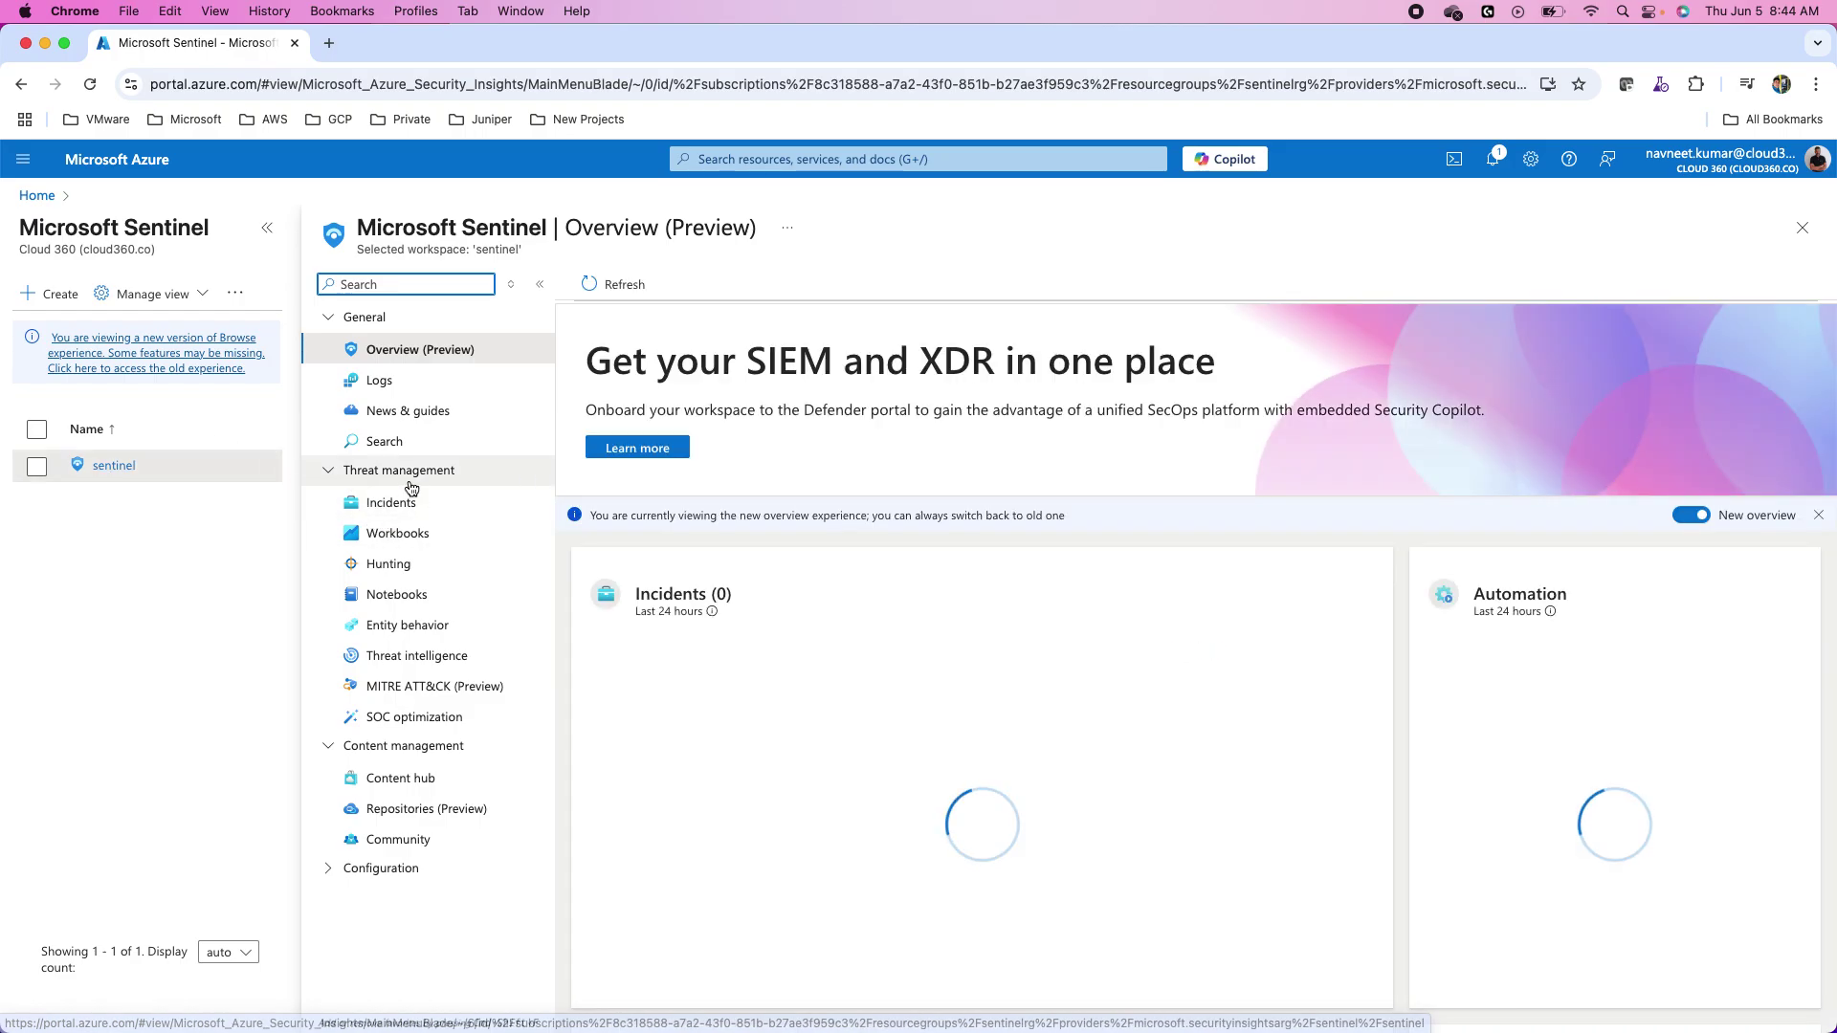
click(402, 544)
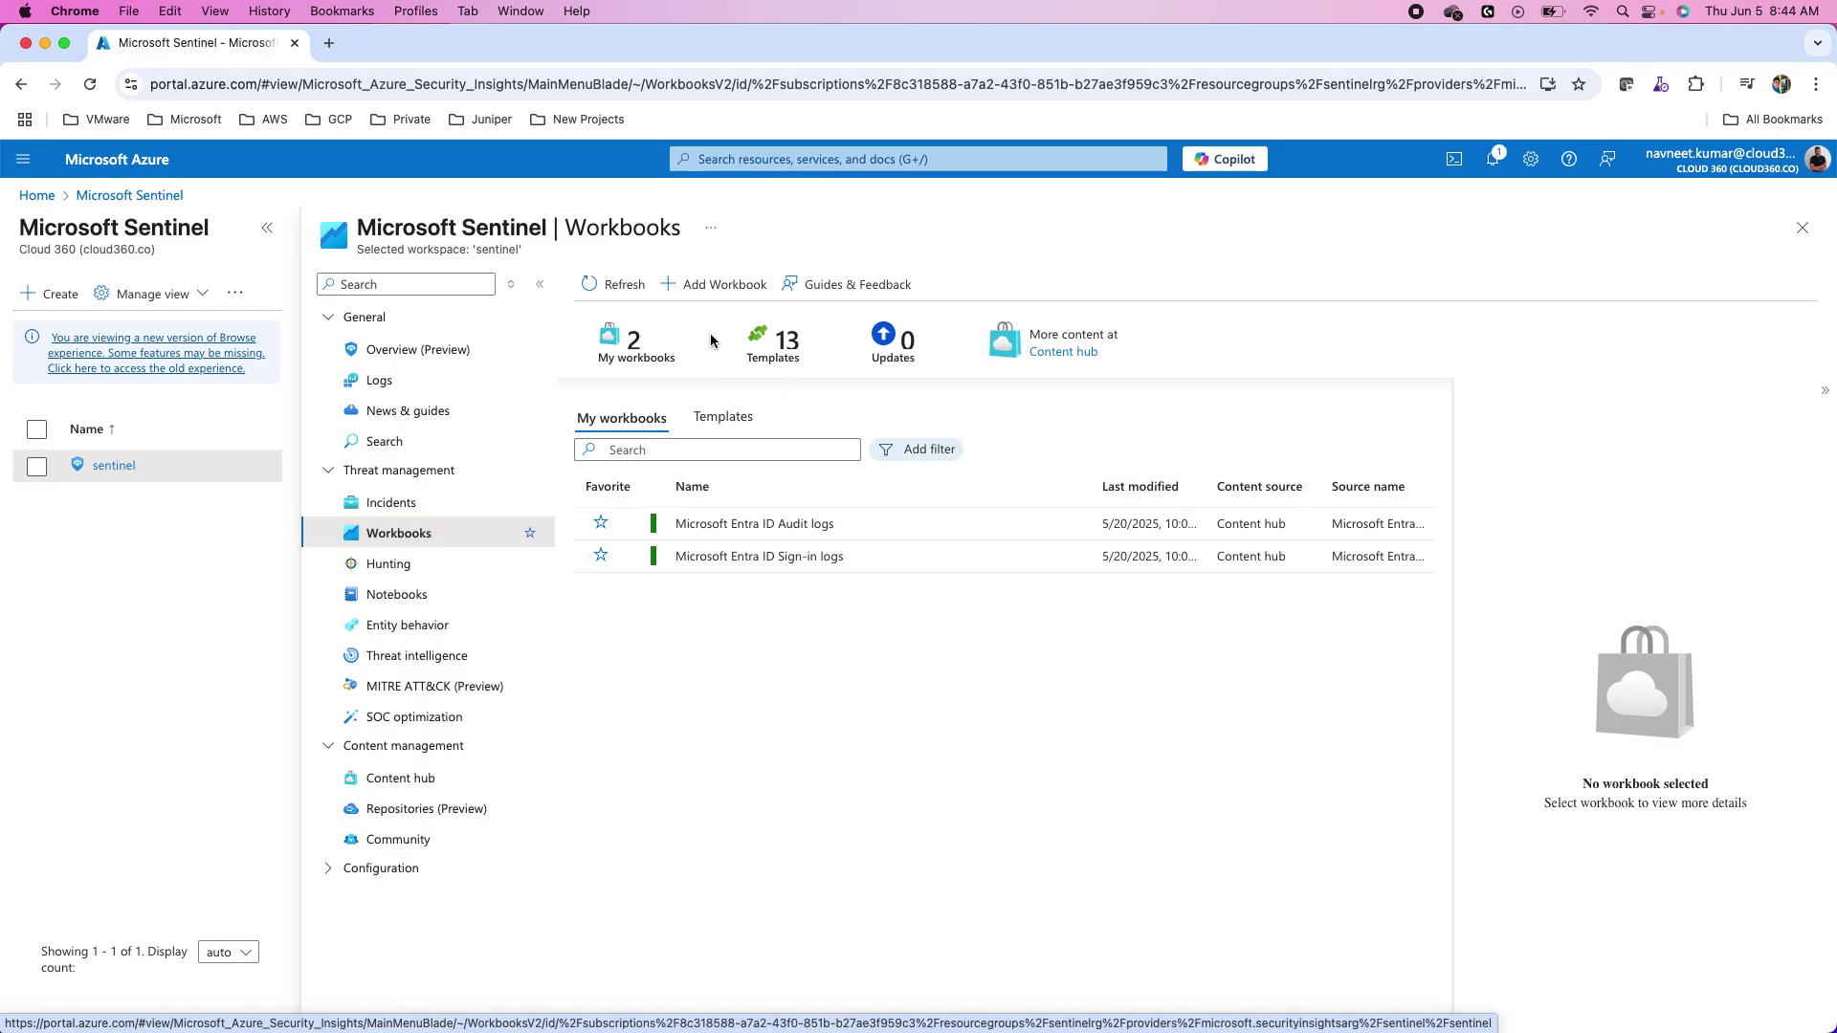
click(720, 421)
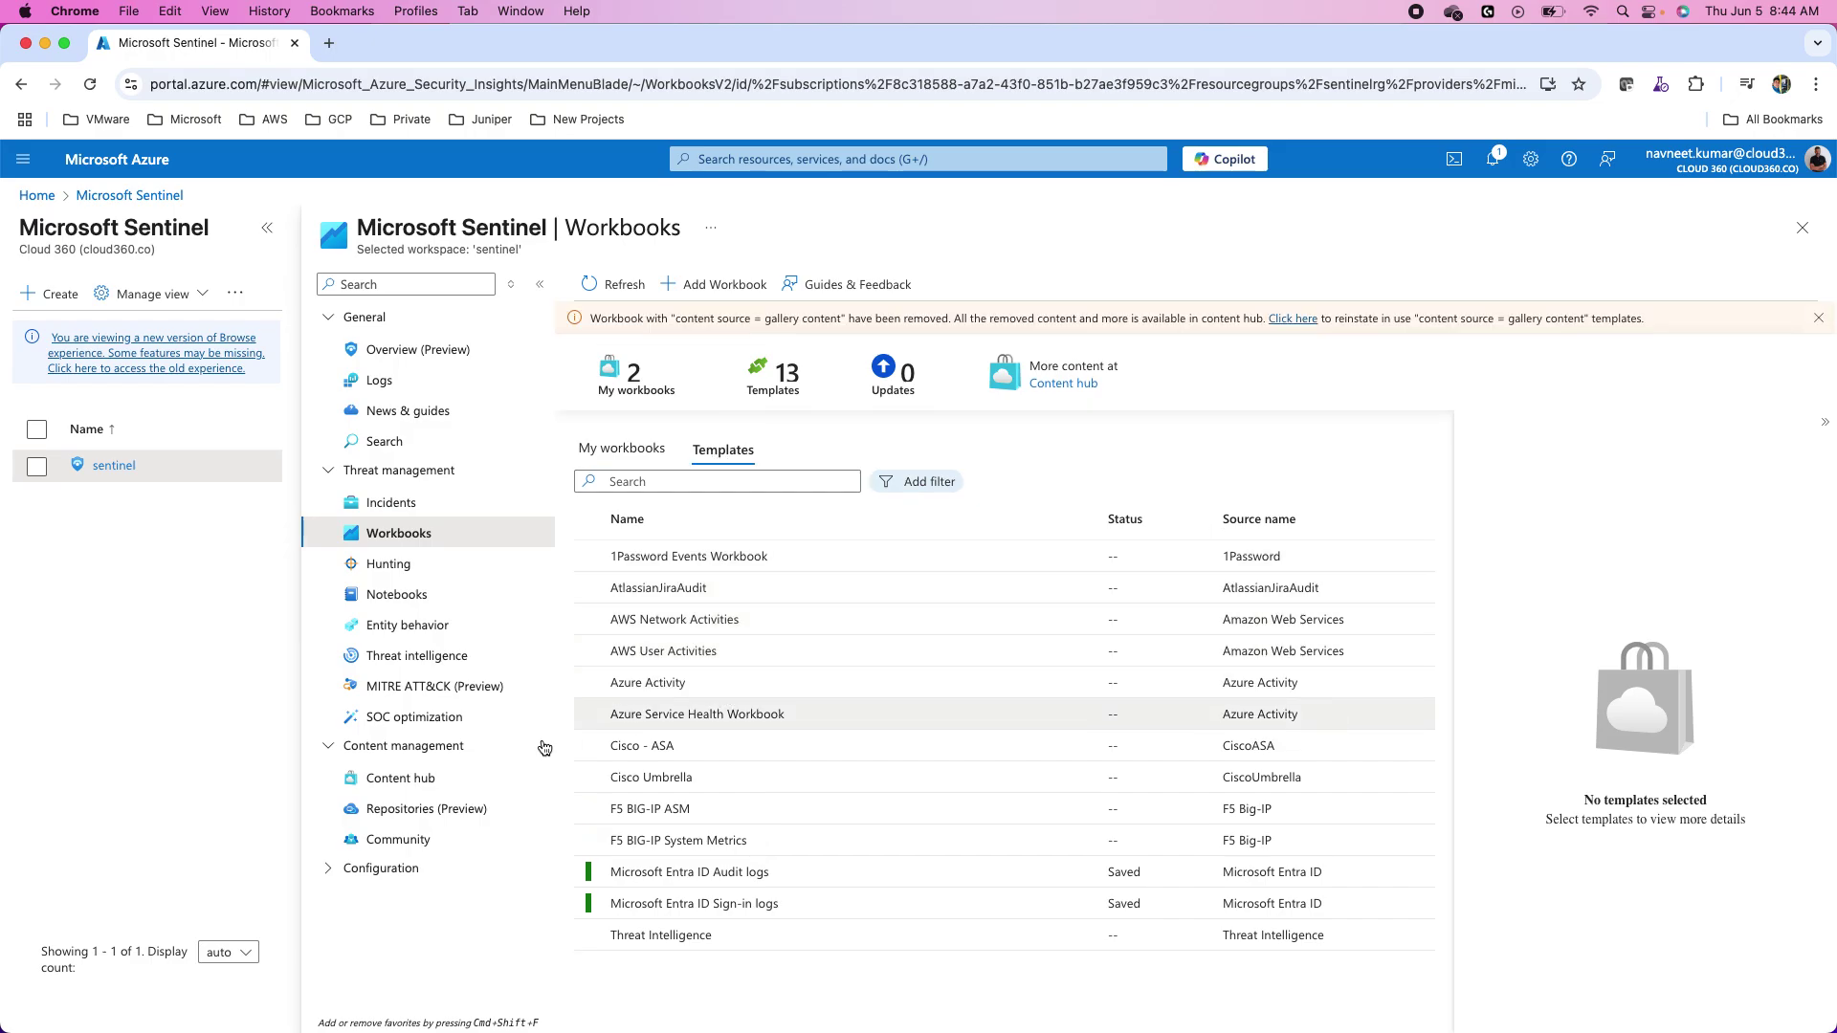
Open the Sentinel Content hub and move to the second page of solutions
click(413, 794)
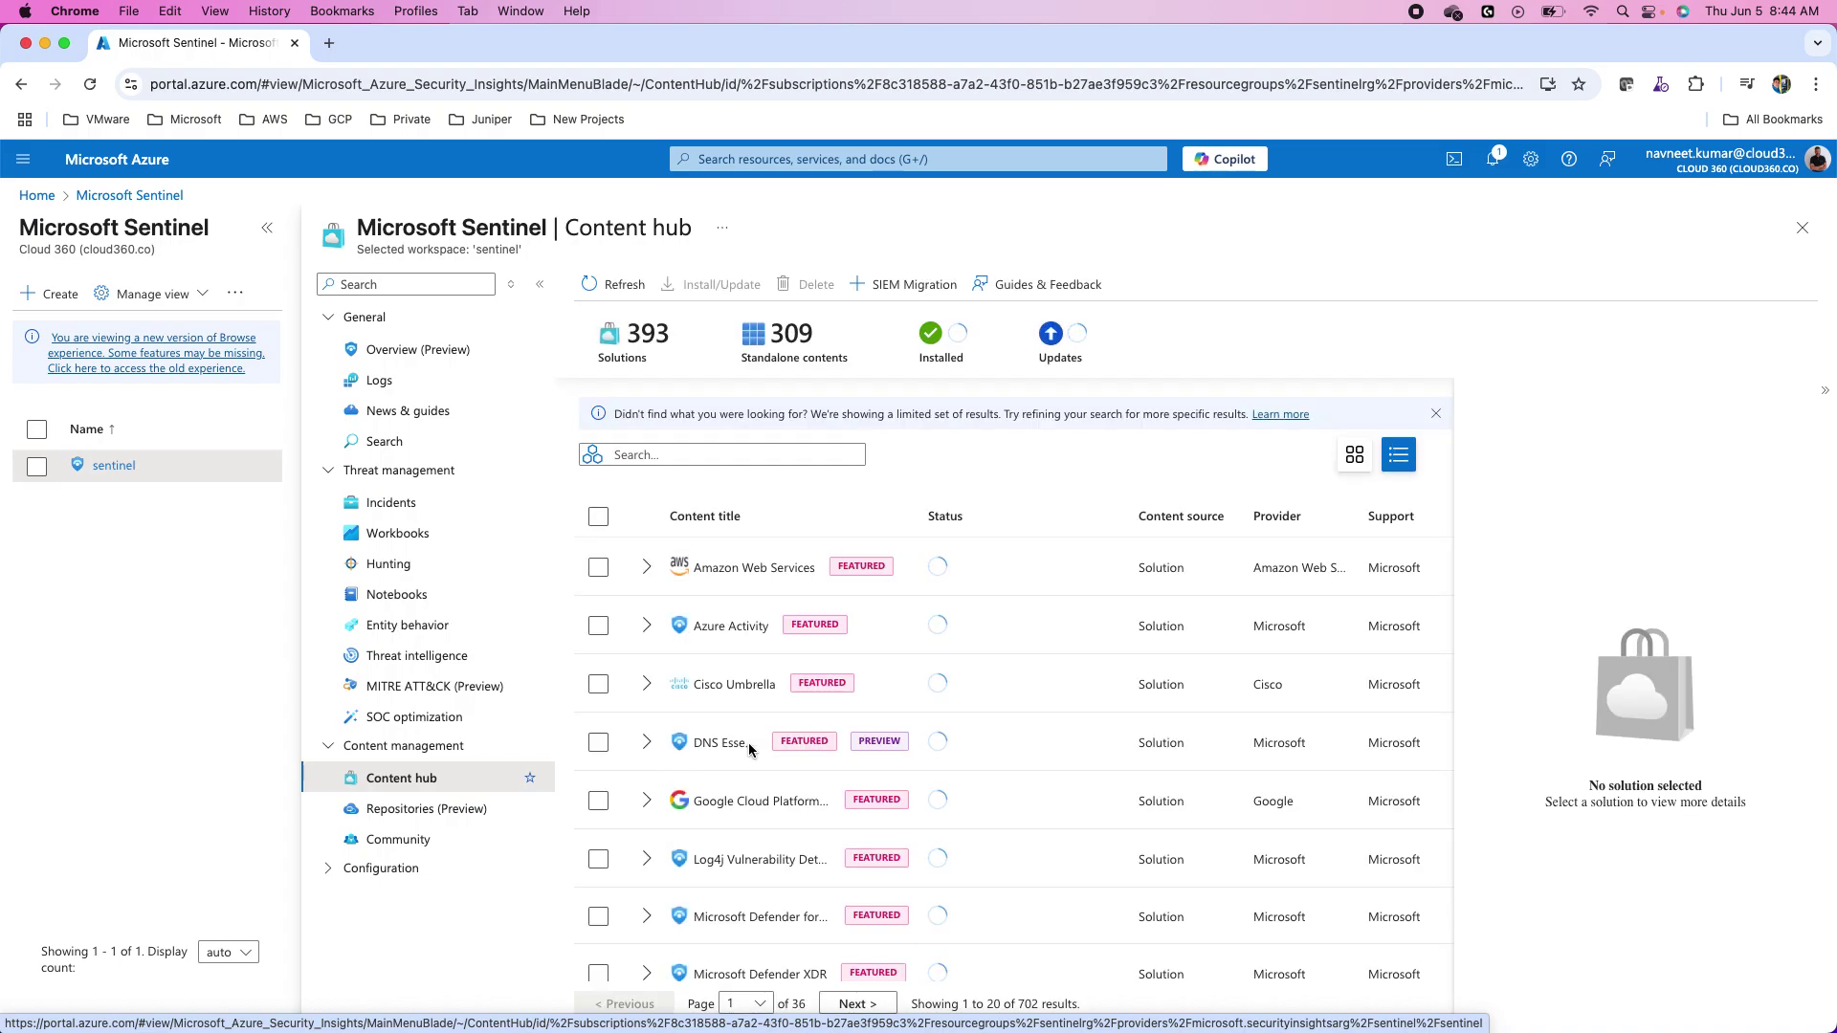
scroll(748, 743, down, 10)
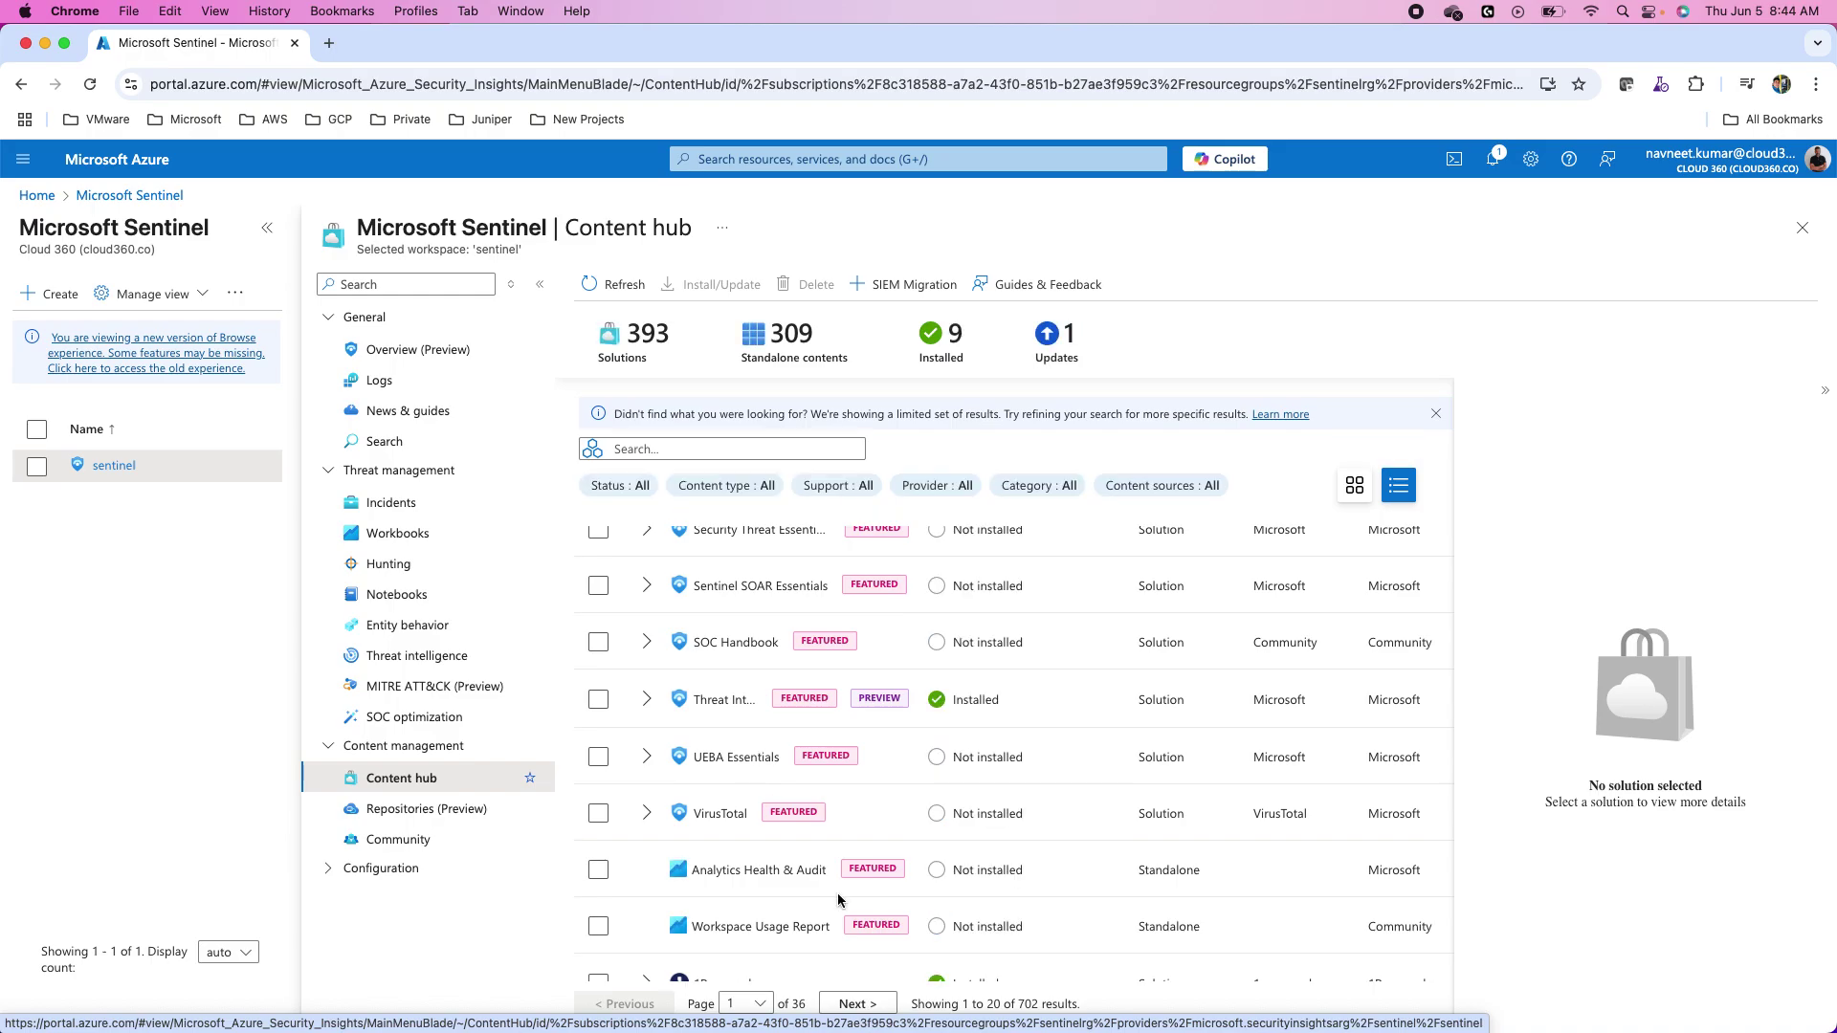
scroll(765, 875, down, 1)
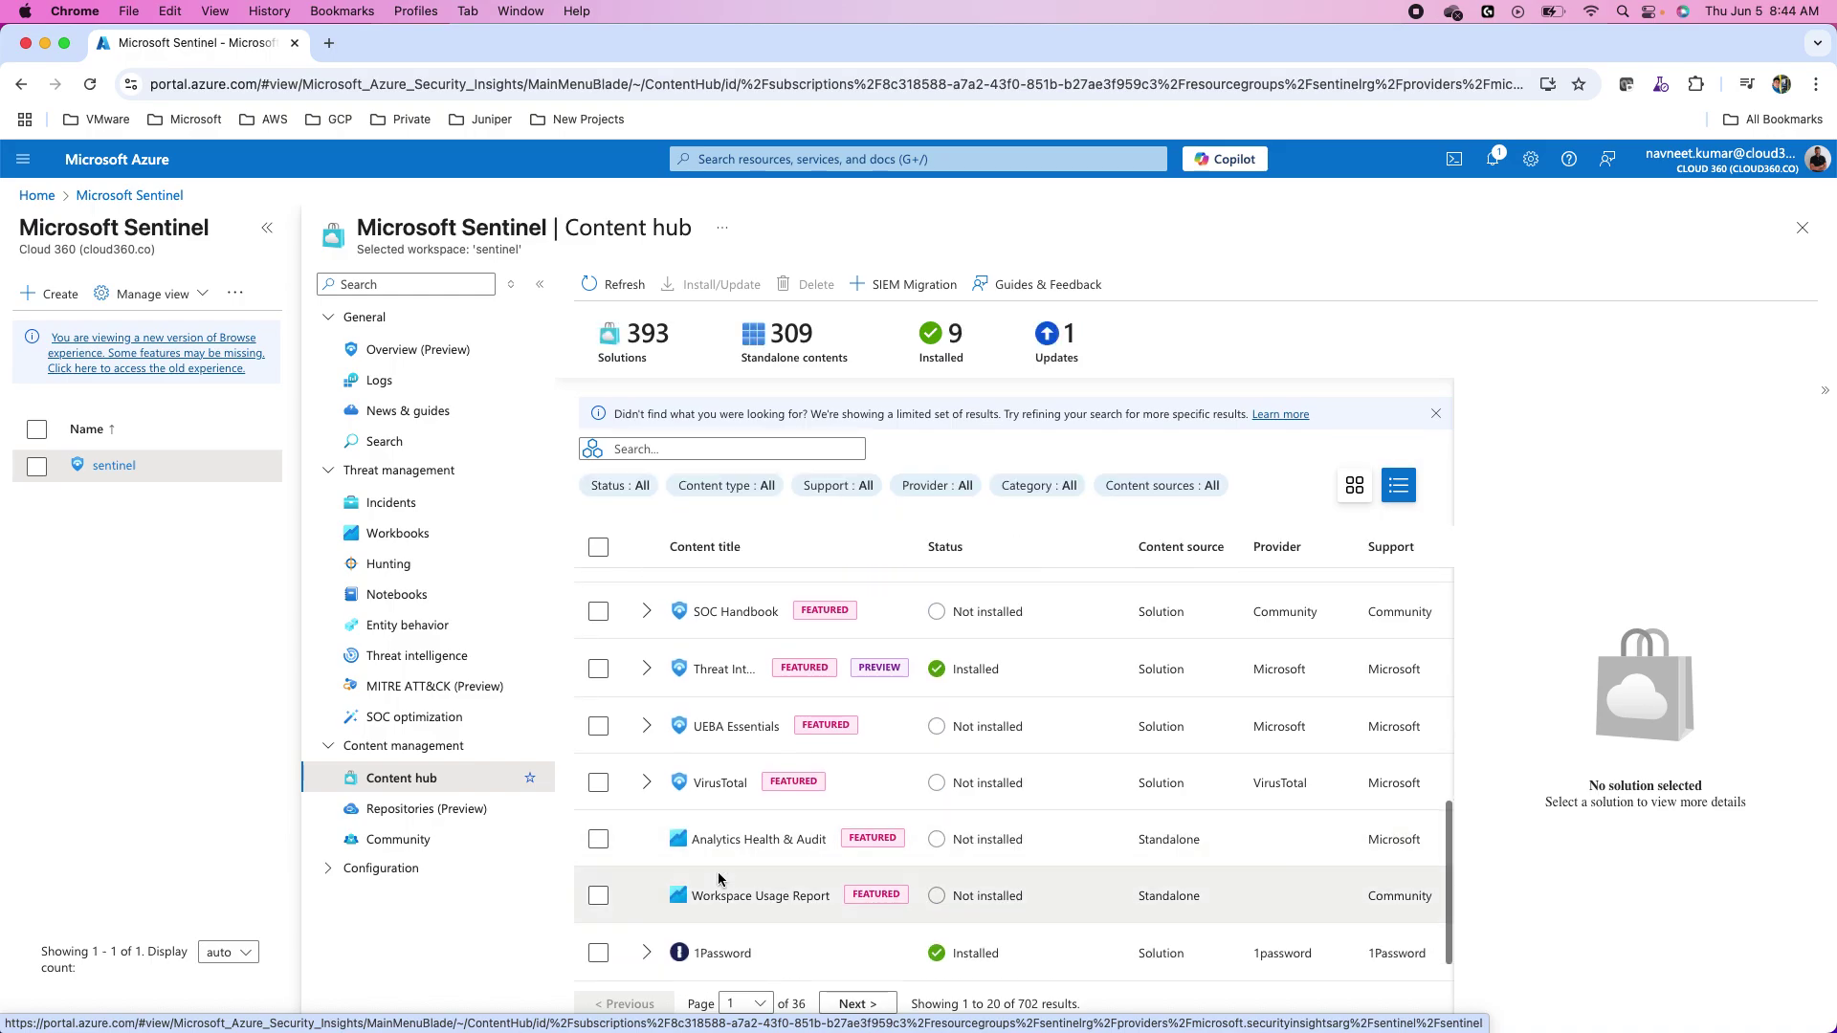
click(857, 1004)
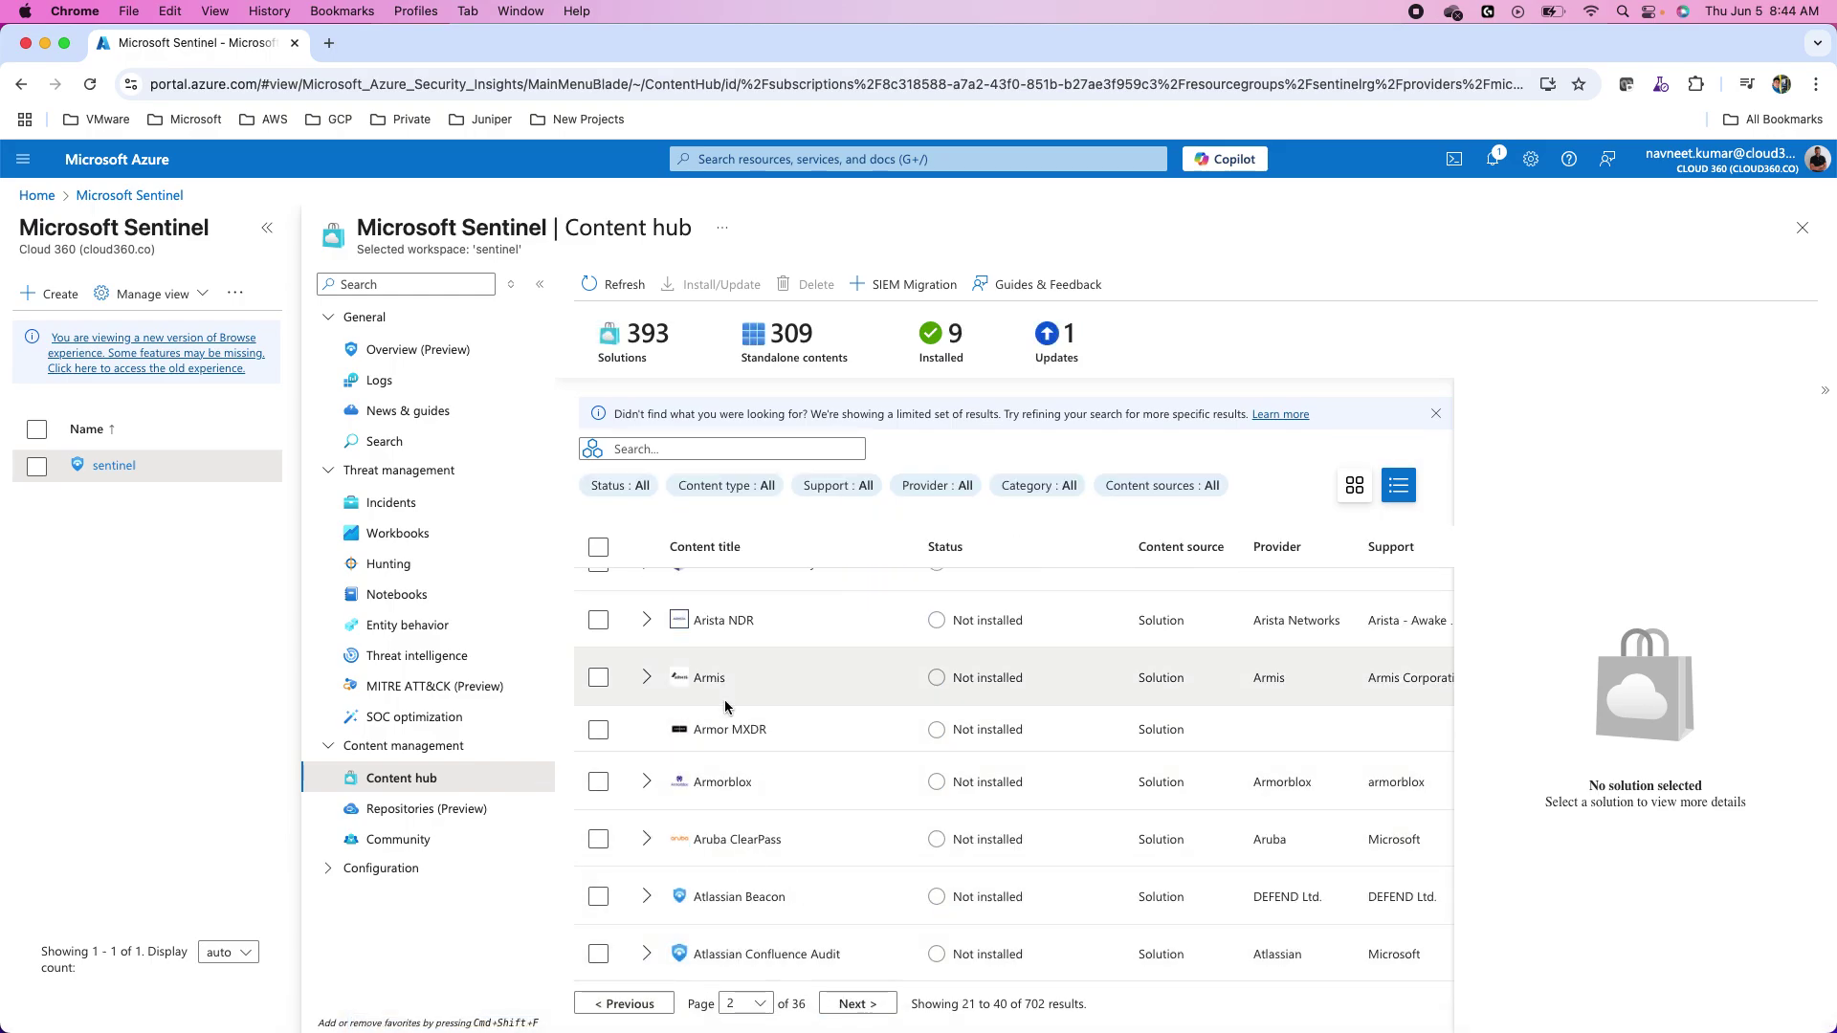
Select Apache Tomcat instead of Aruba ClearPass and install it with its Custom Logs AMA dependency
click(729, 846)
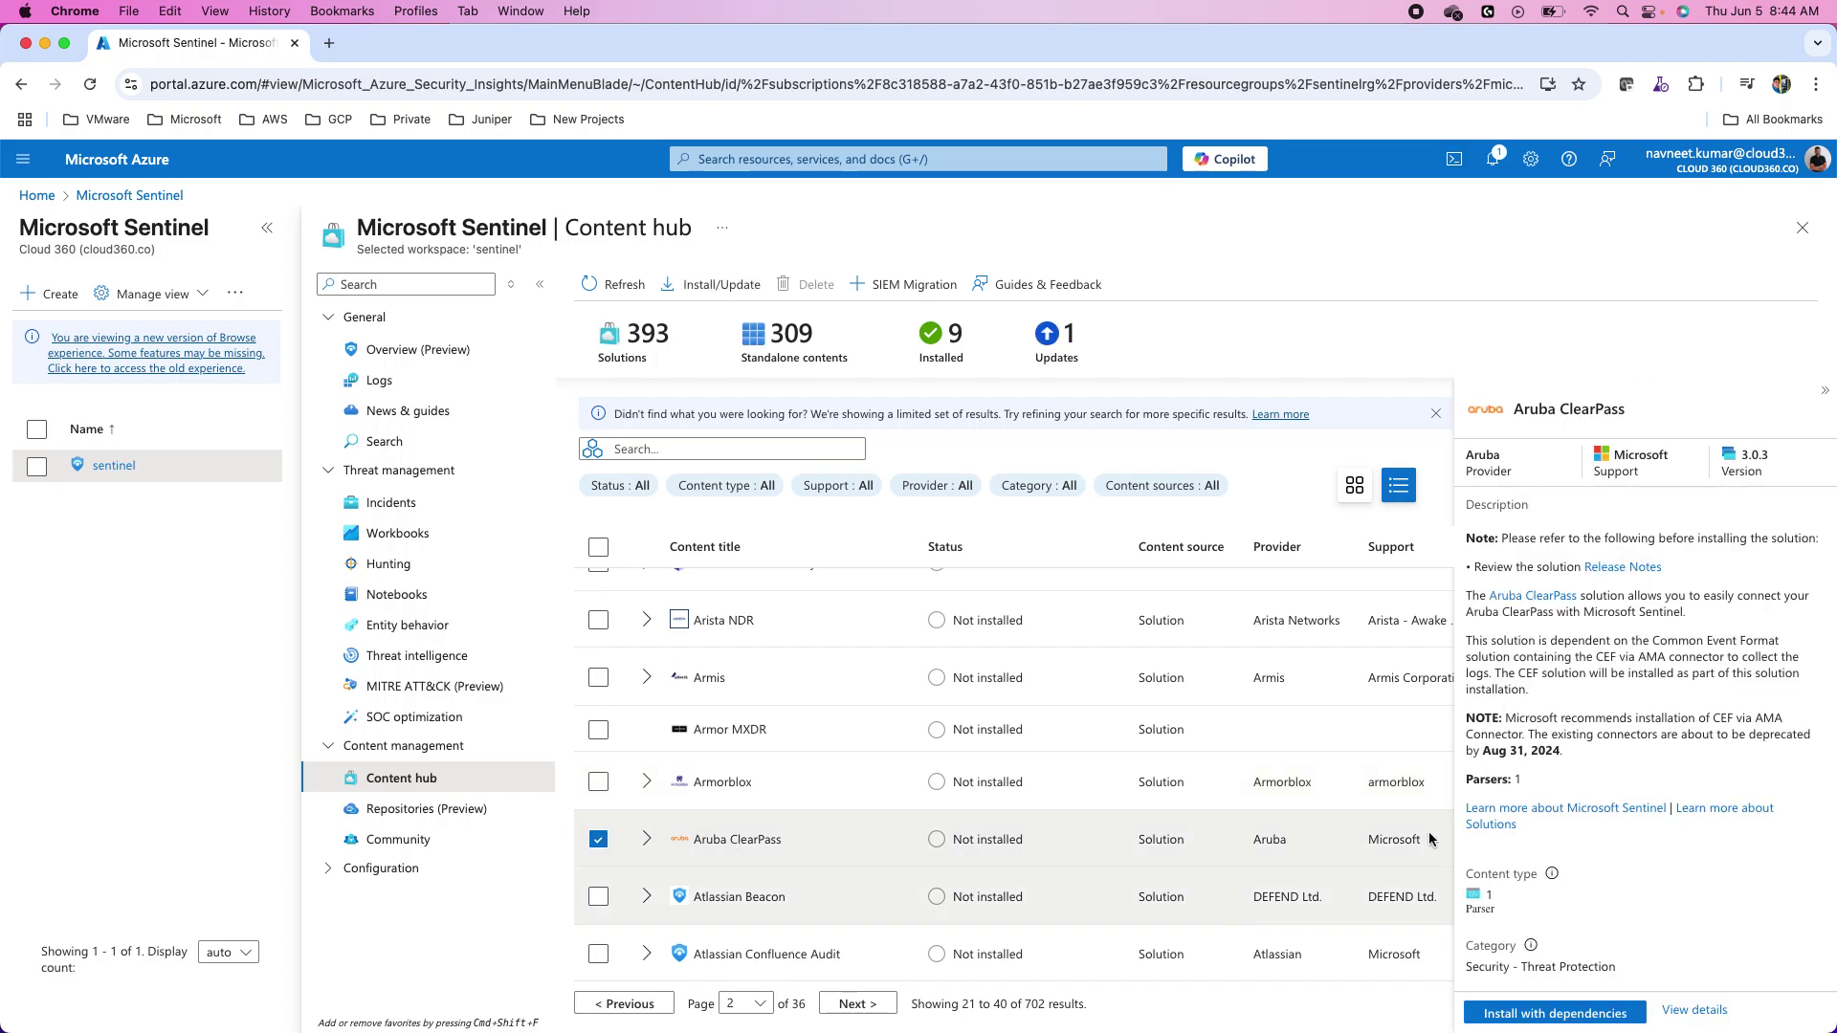
scroll(1607, 828, down, 1)
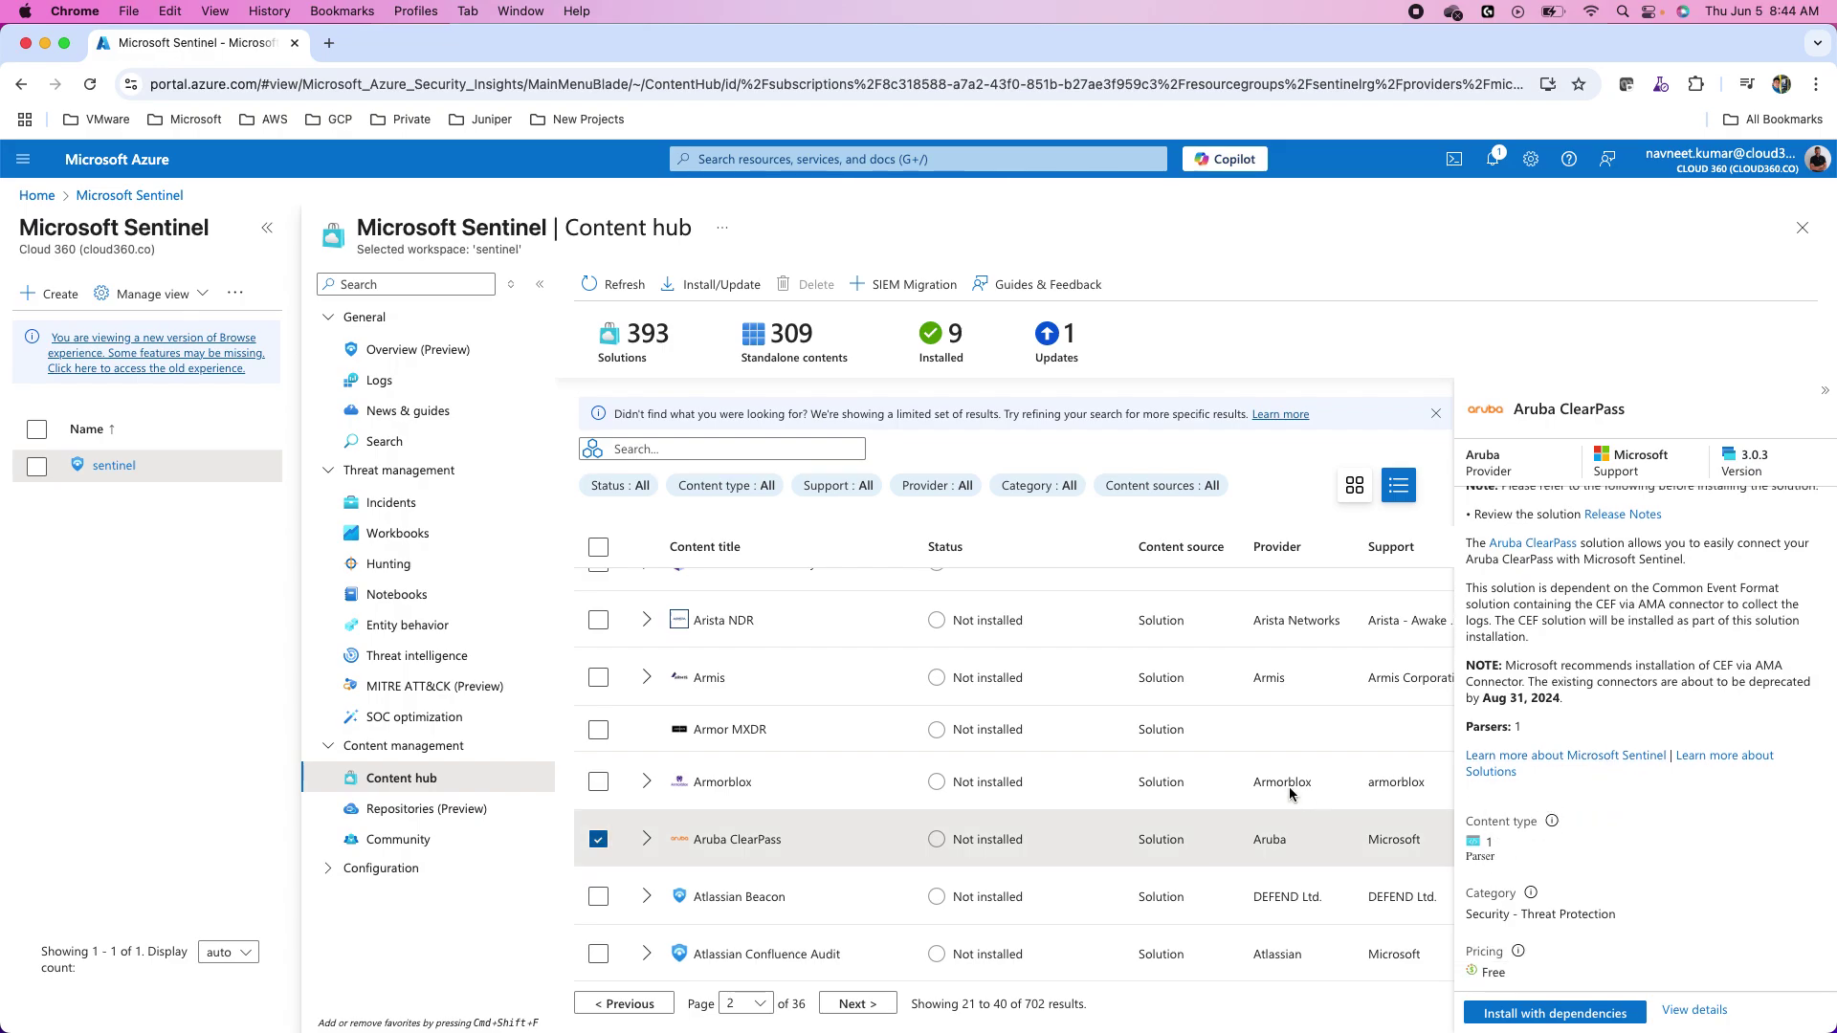
click(598, 841)
scroll(713, 858, up, 3)
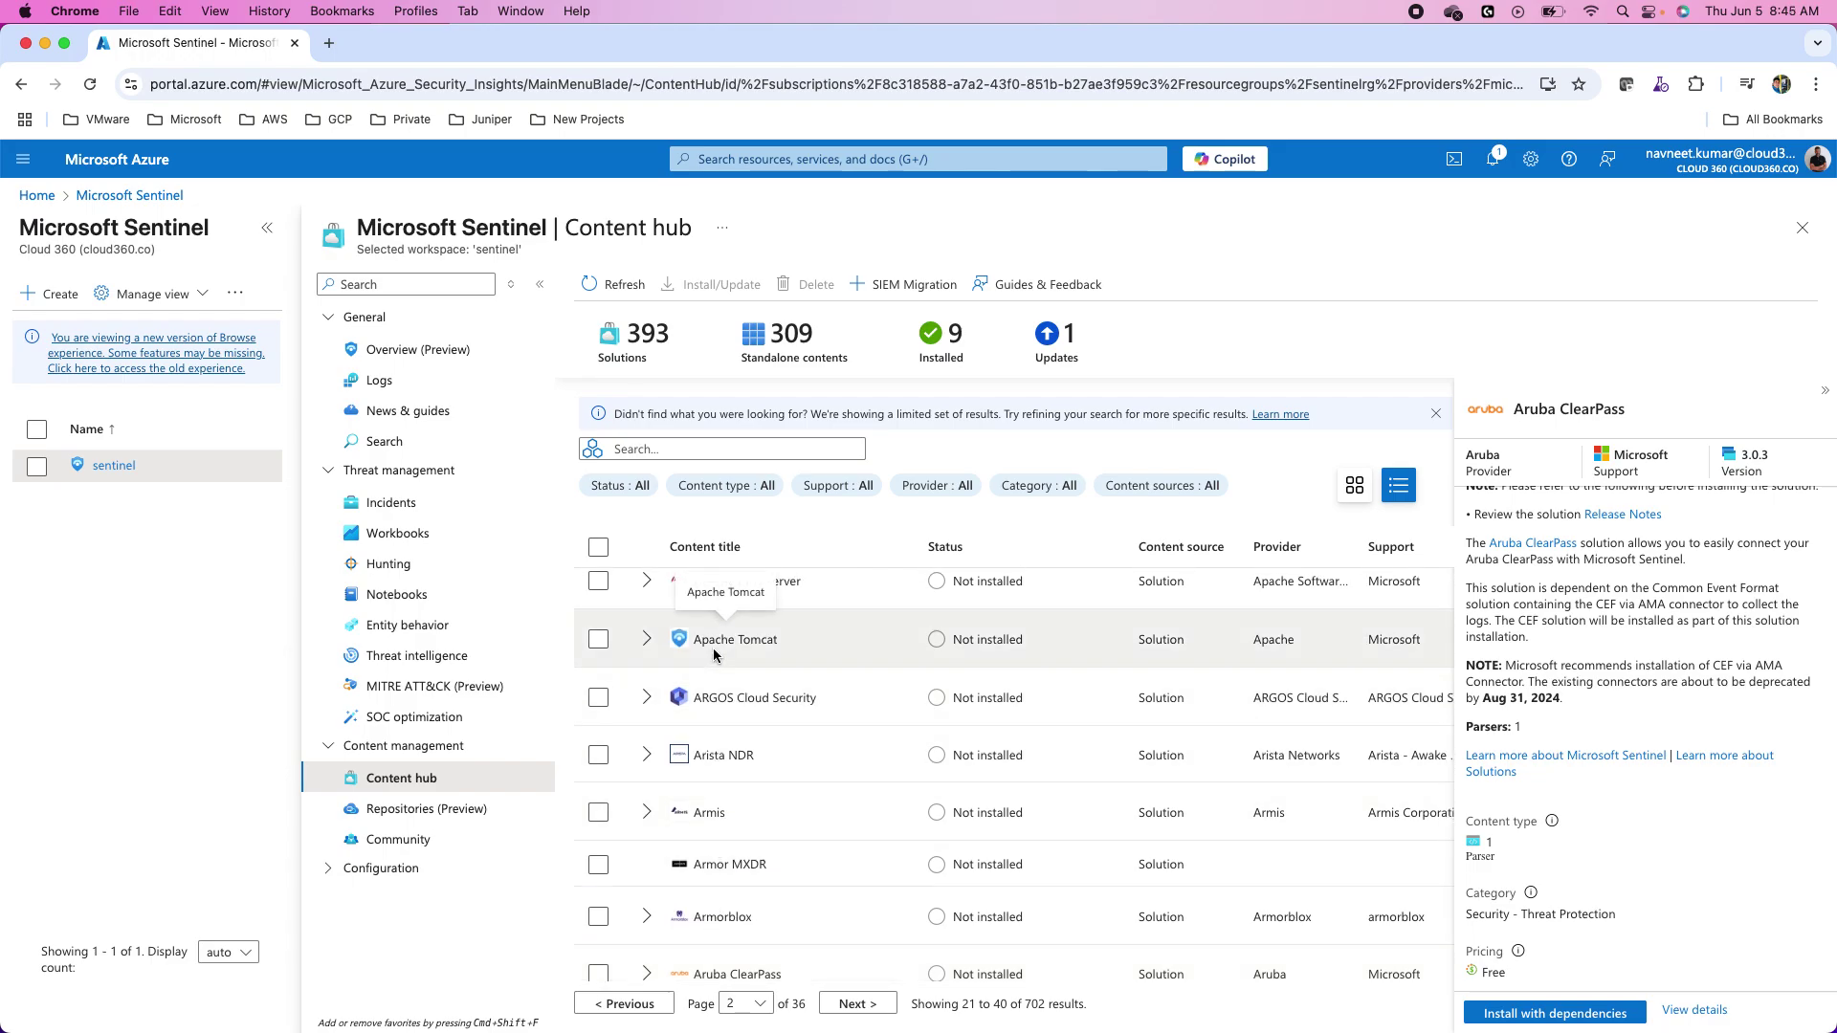
click(731, 652)
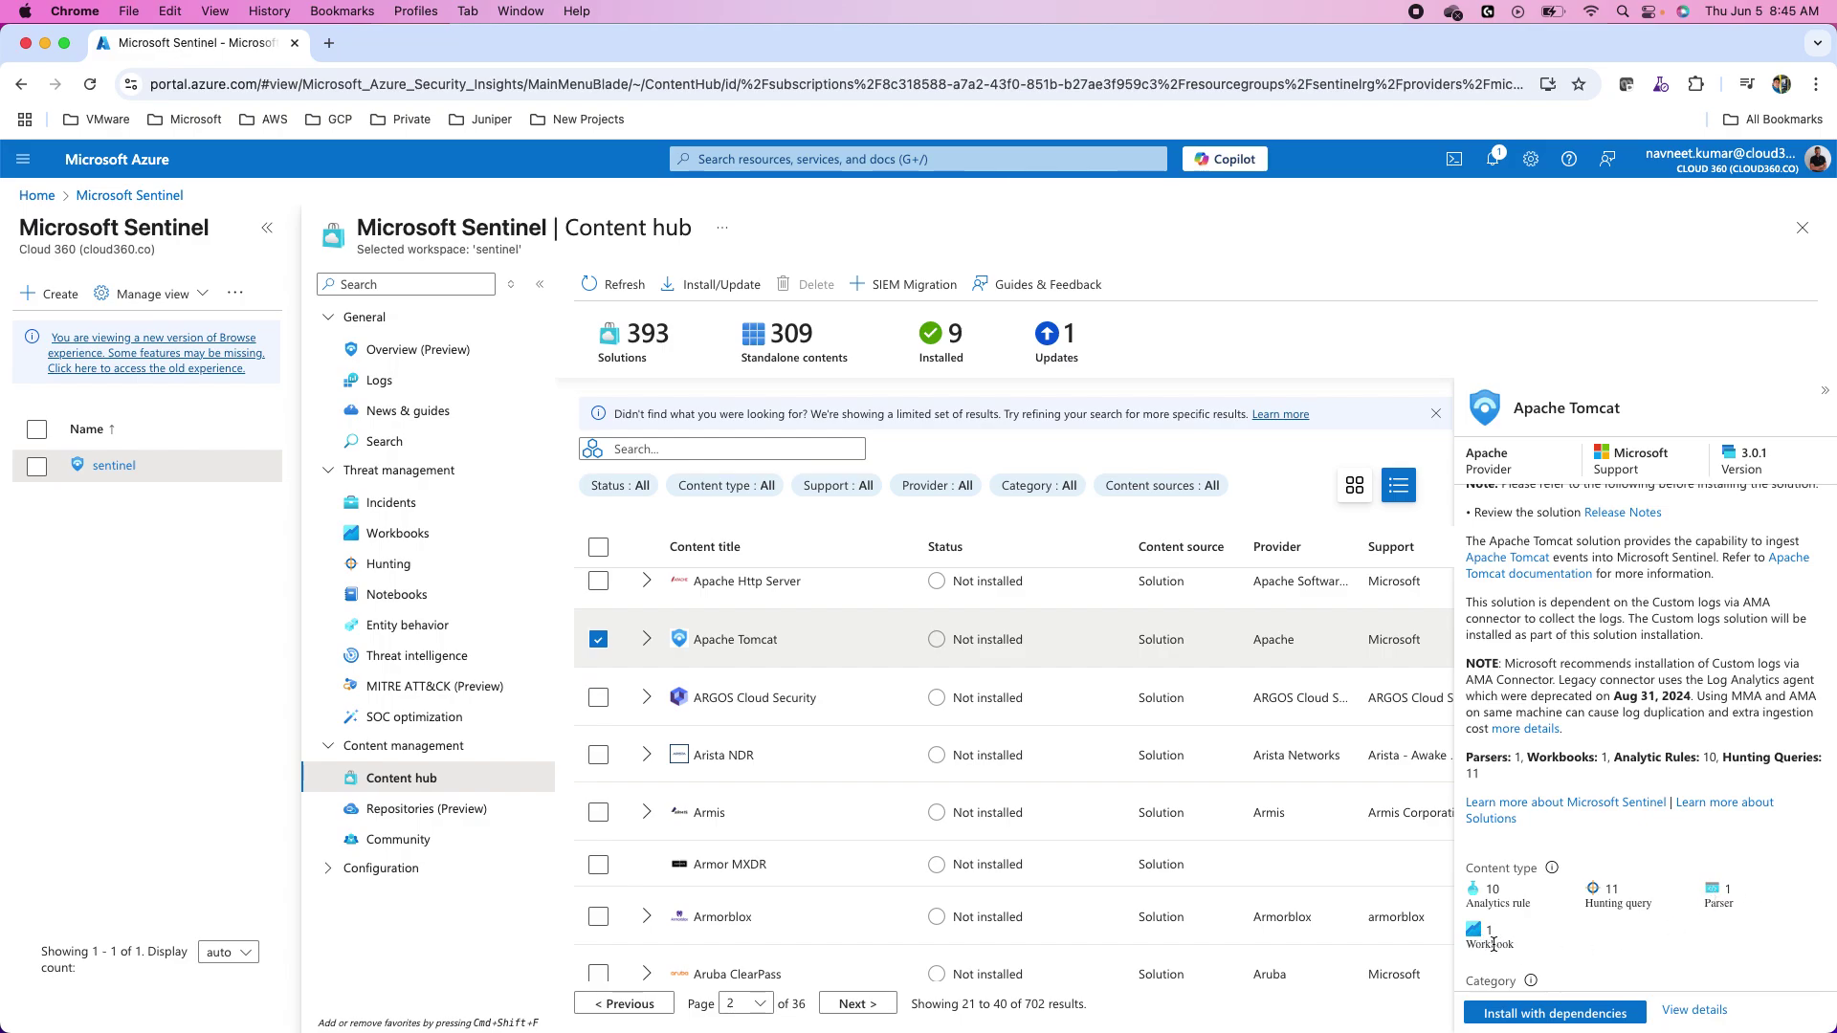
click(1501, 1015)
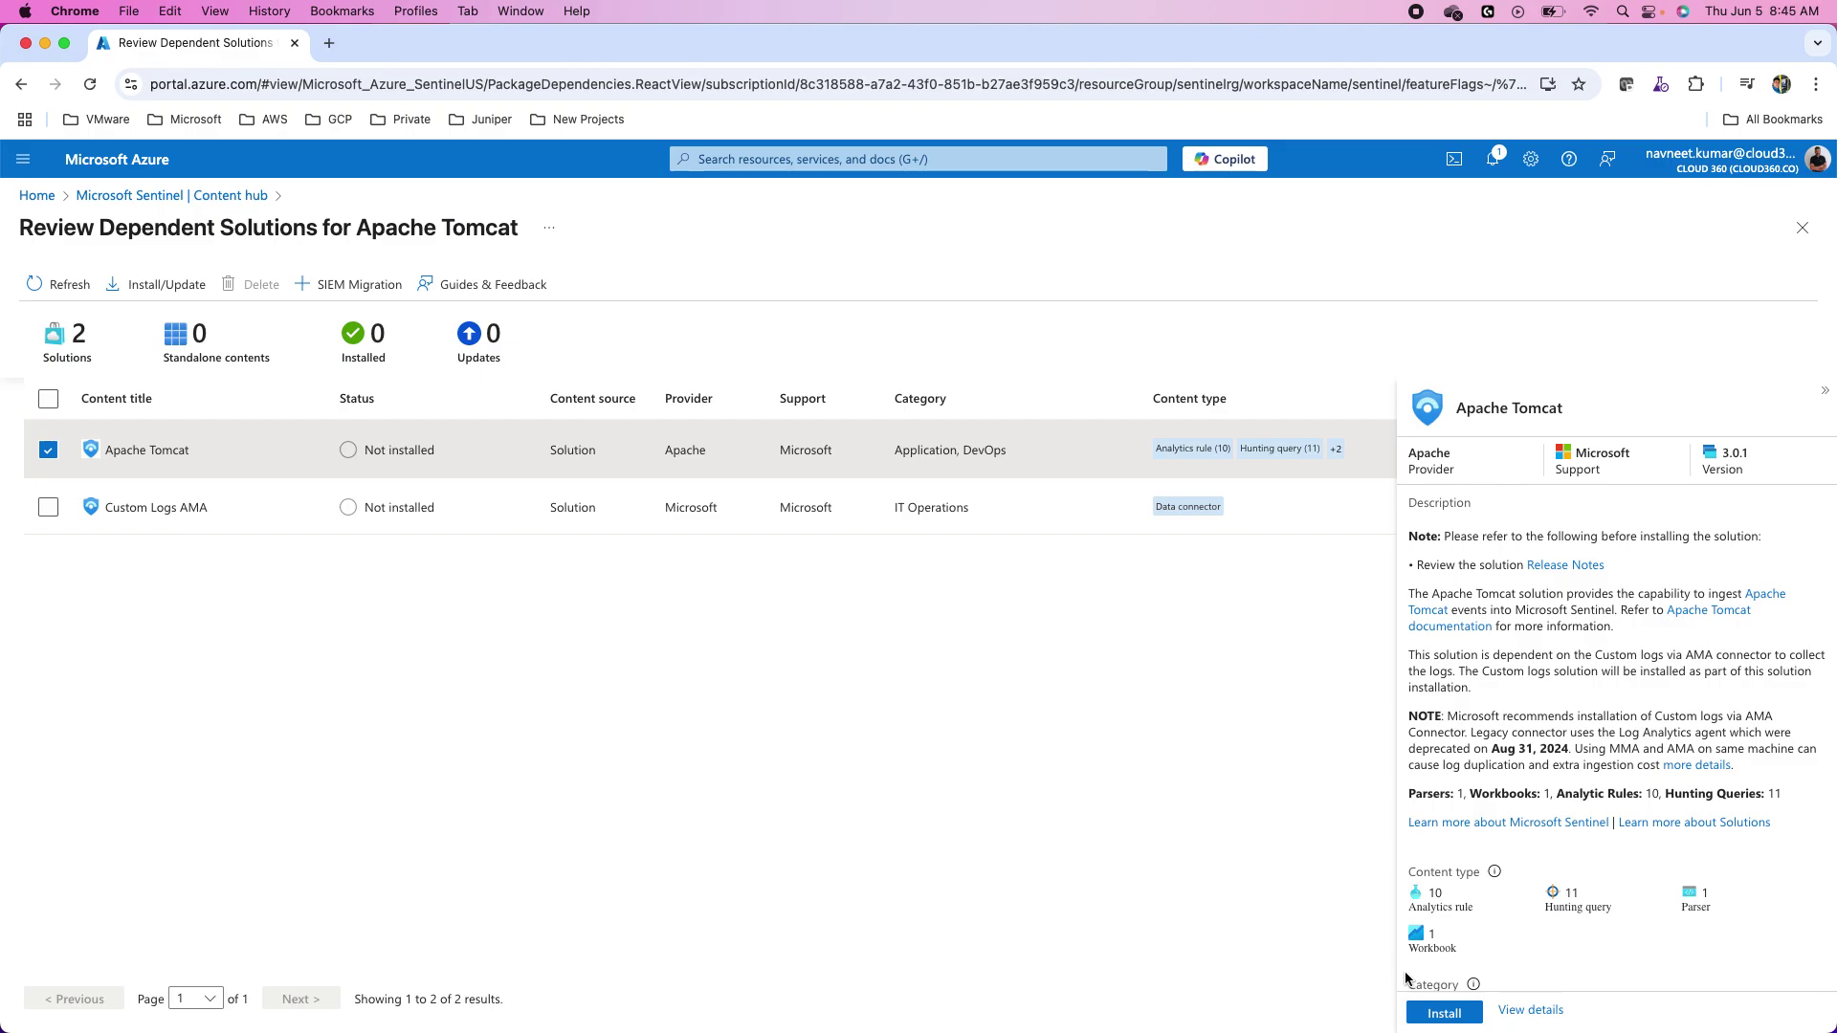
click(1446, 1016)
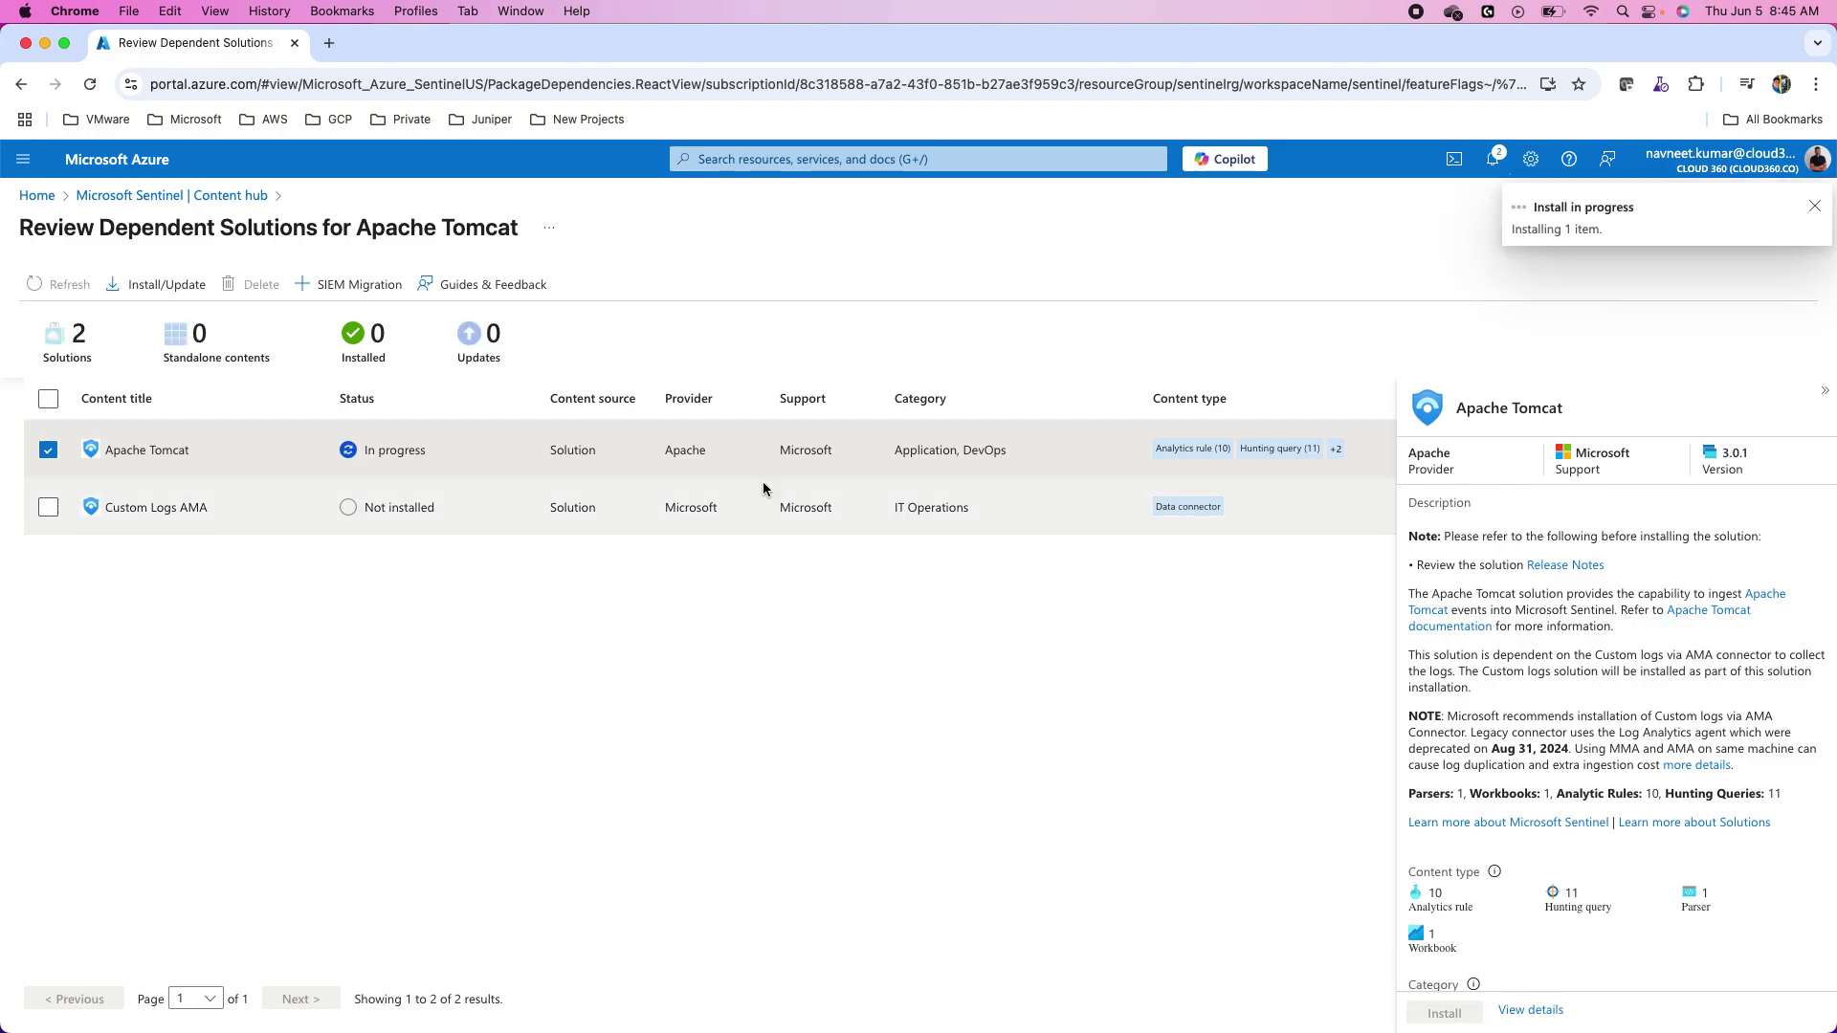
Browse the workbook templates, viewing F5 BIG-IP ASM and Microsoft Entra ID Audit logs details
click(150, 198)
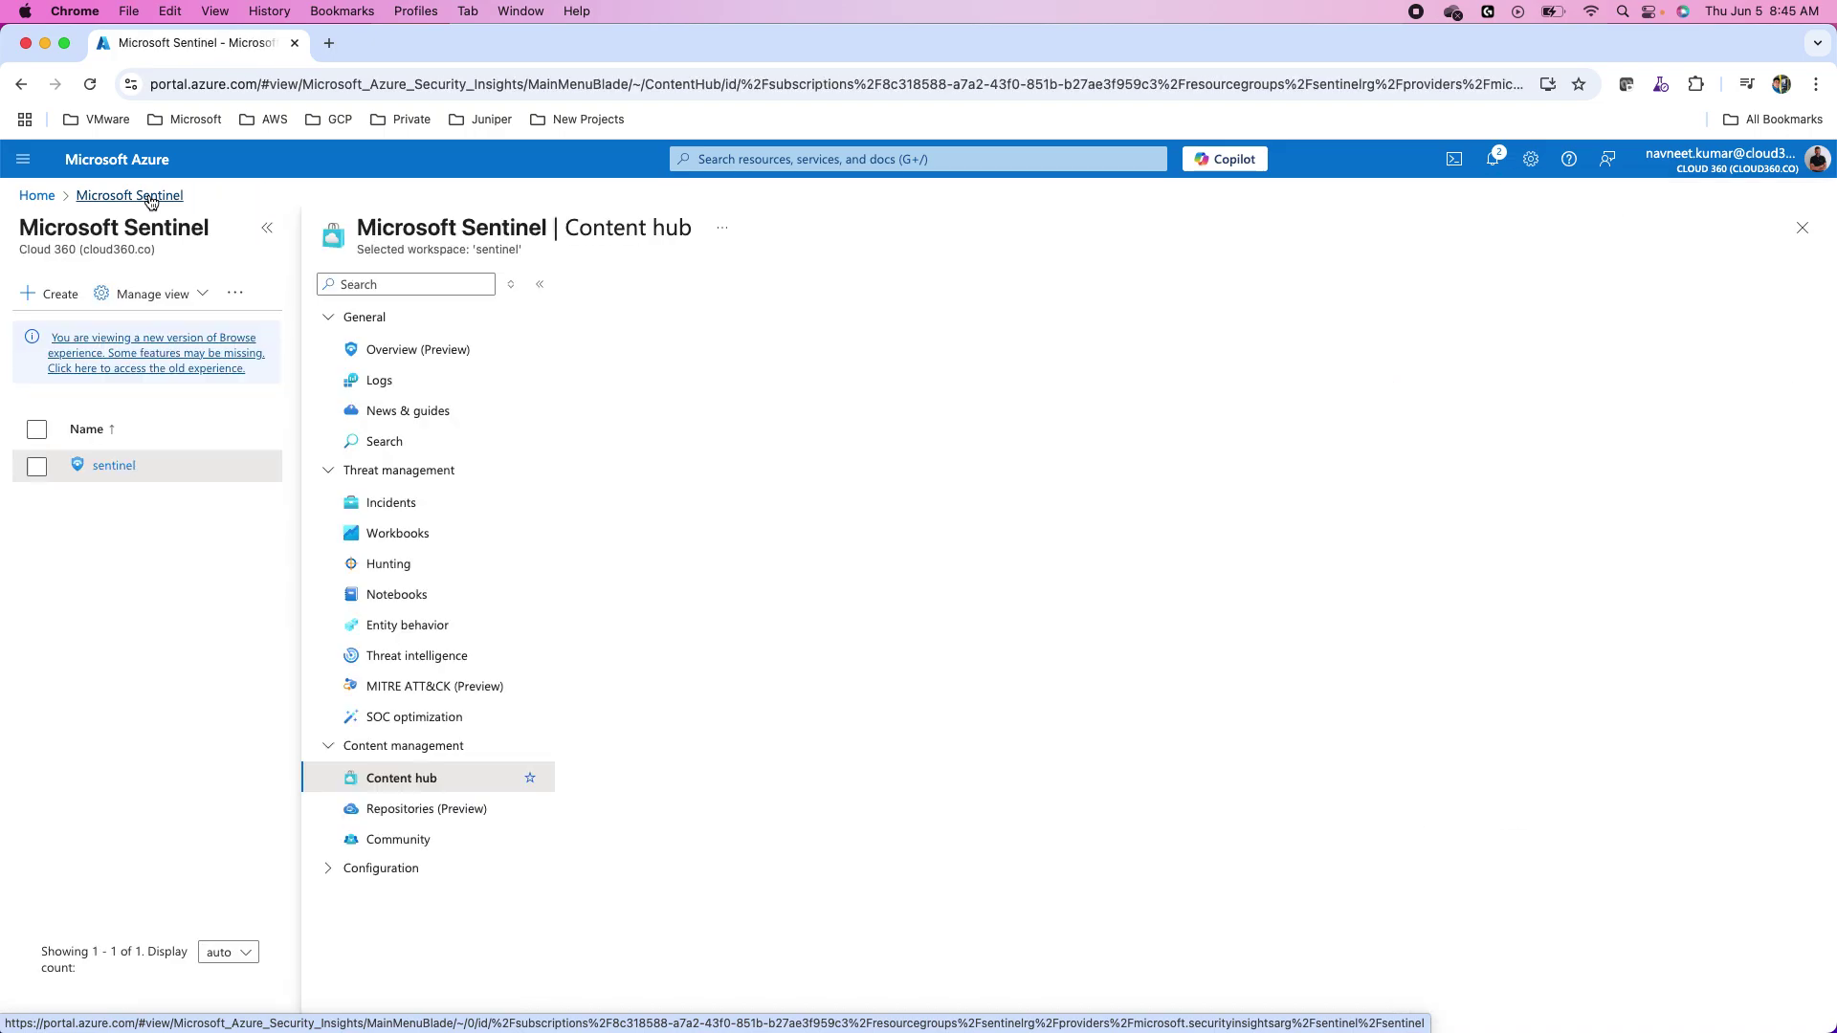
click(392, 540)
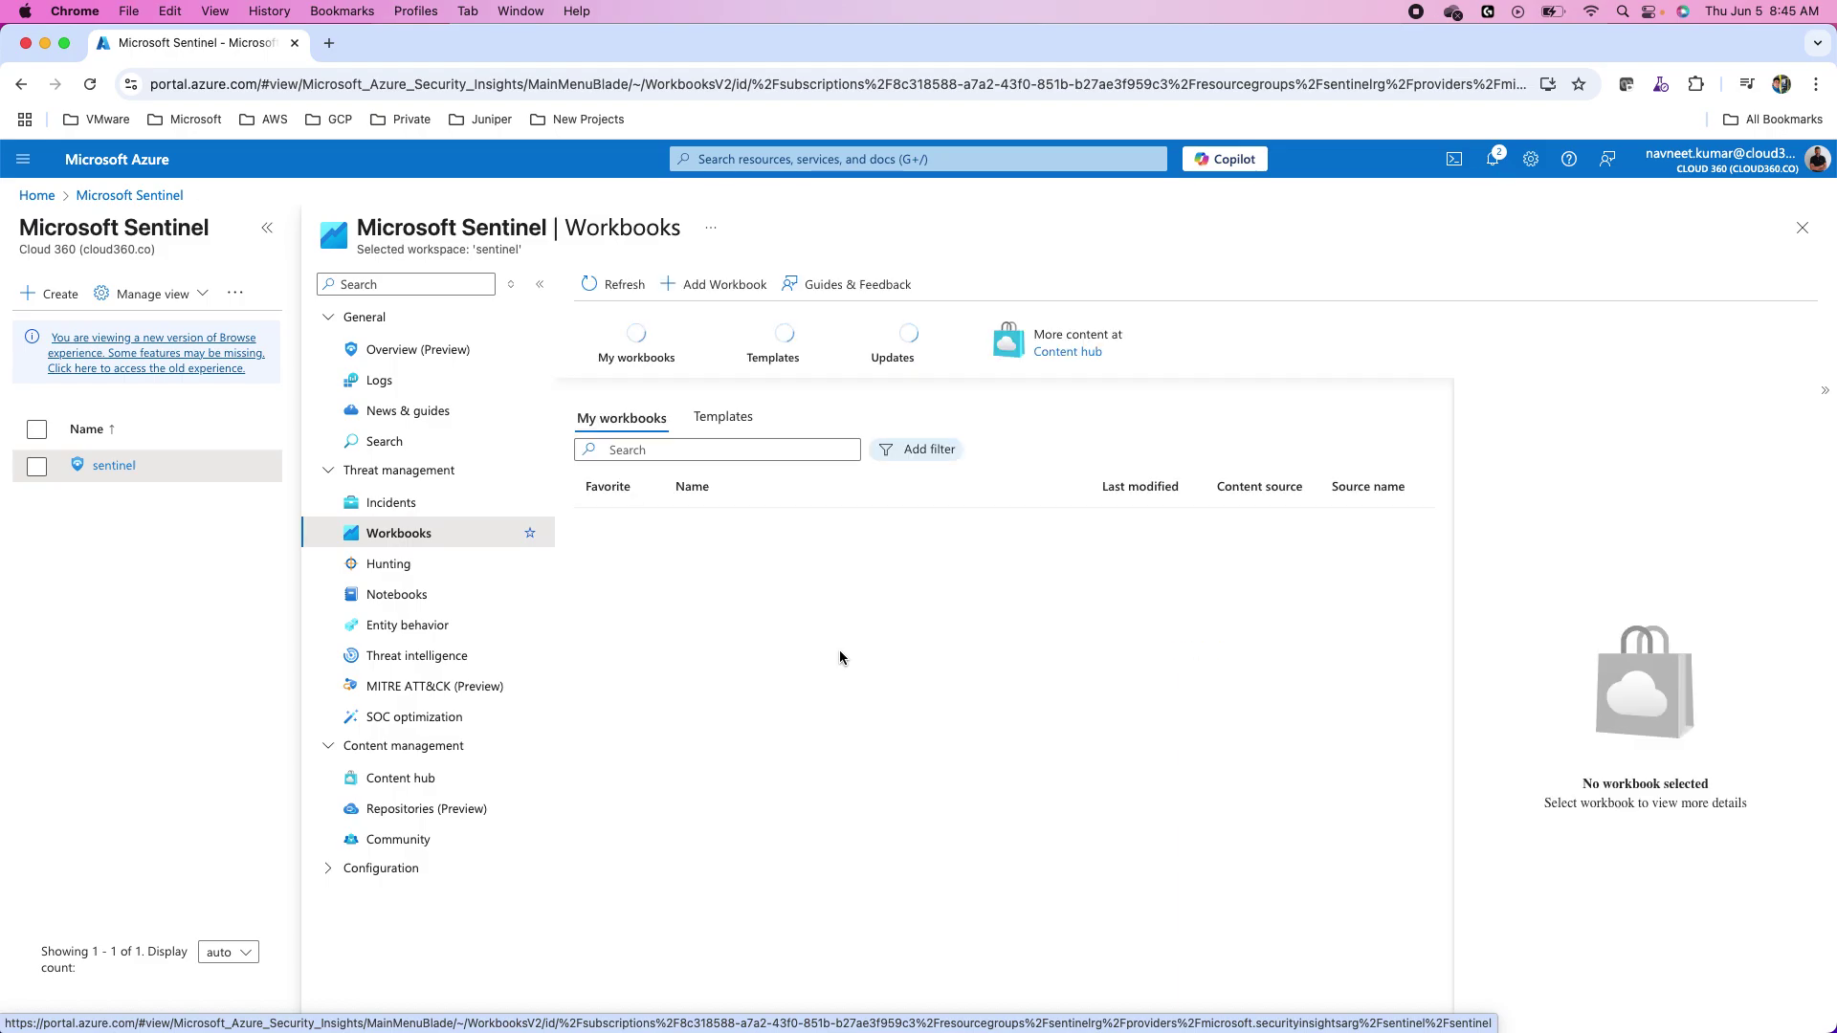
click(776, 436)
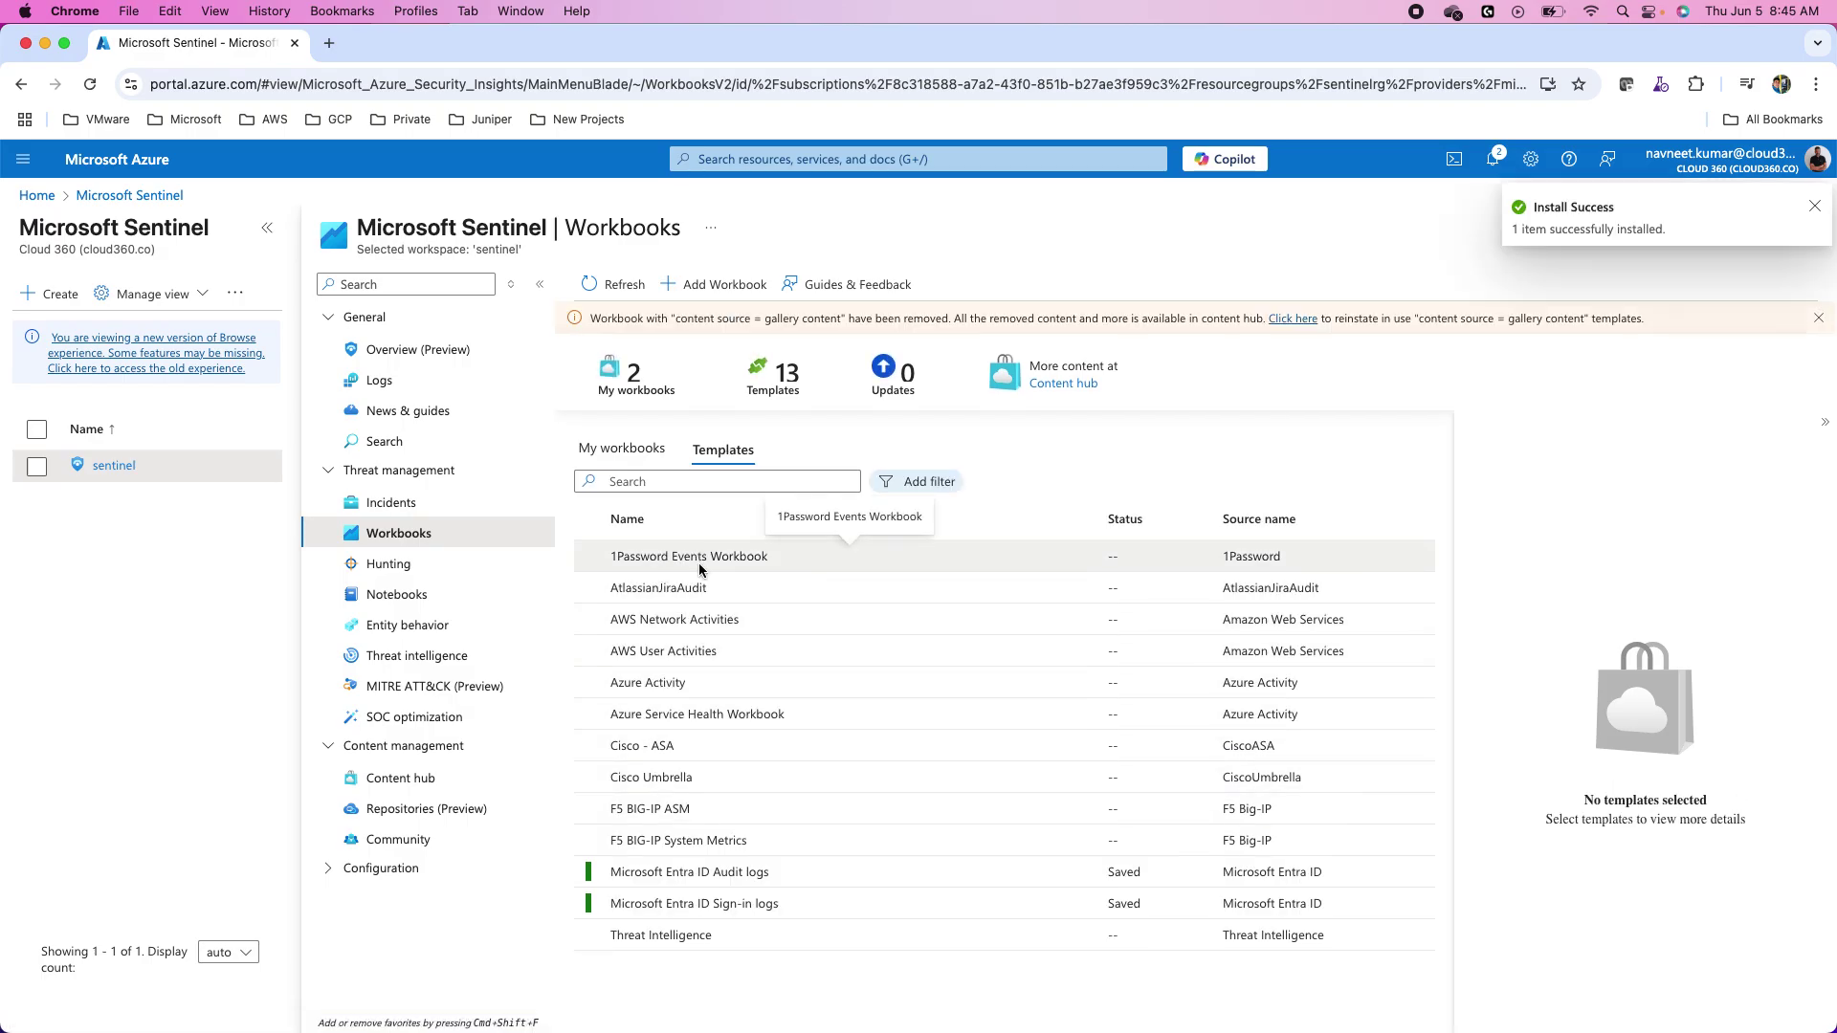
click(677, 808)
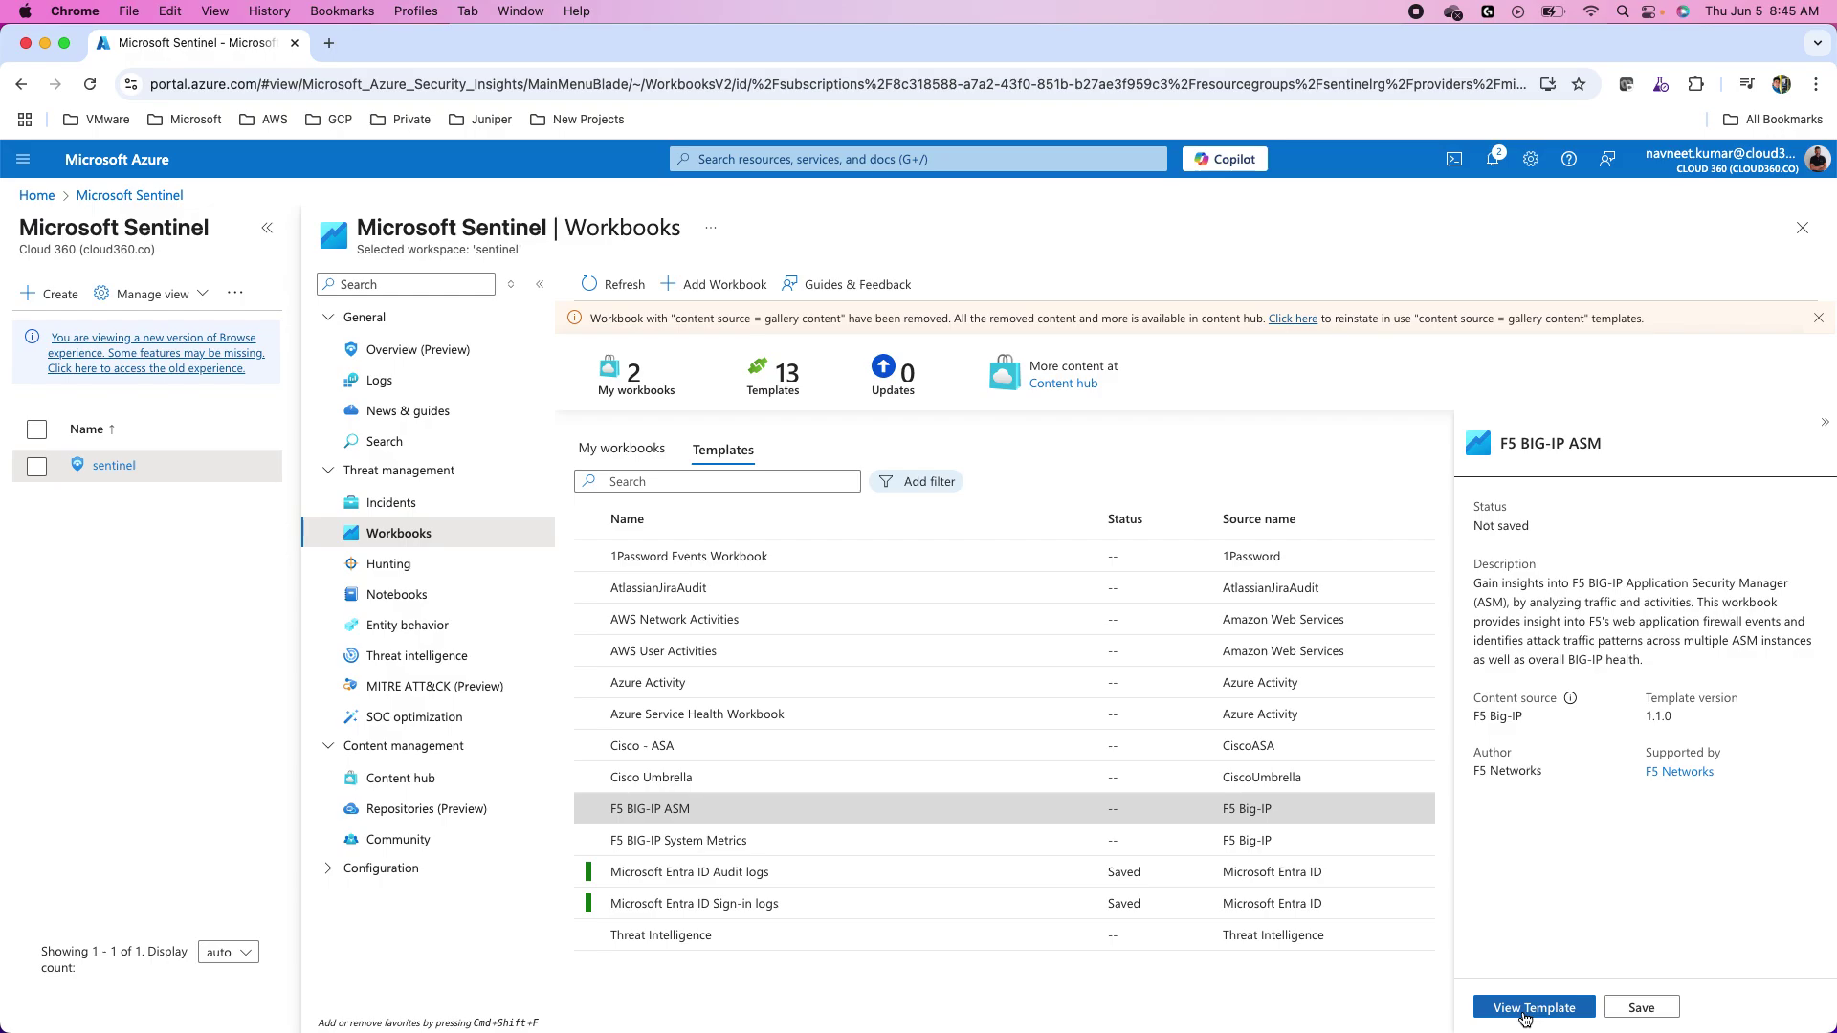
click(683, 872)
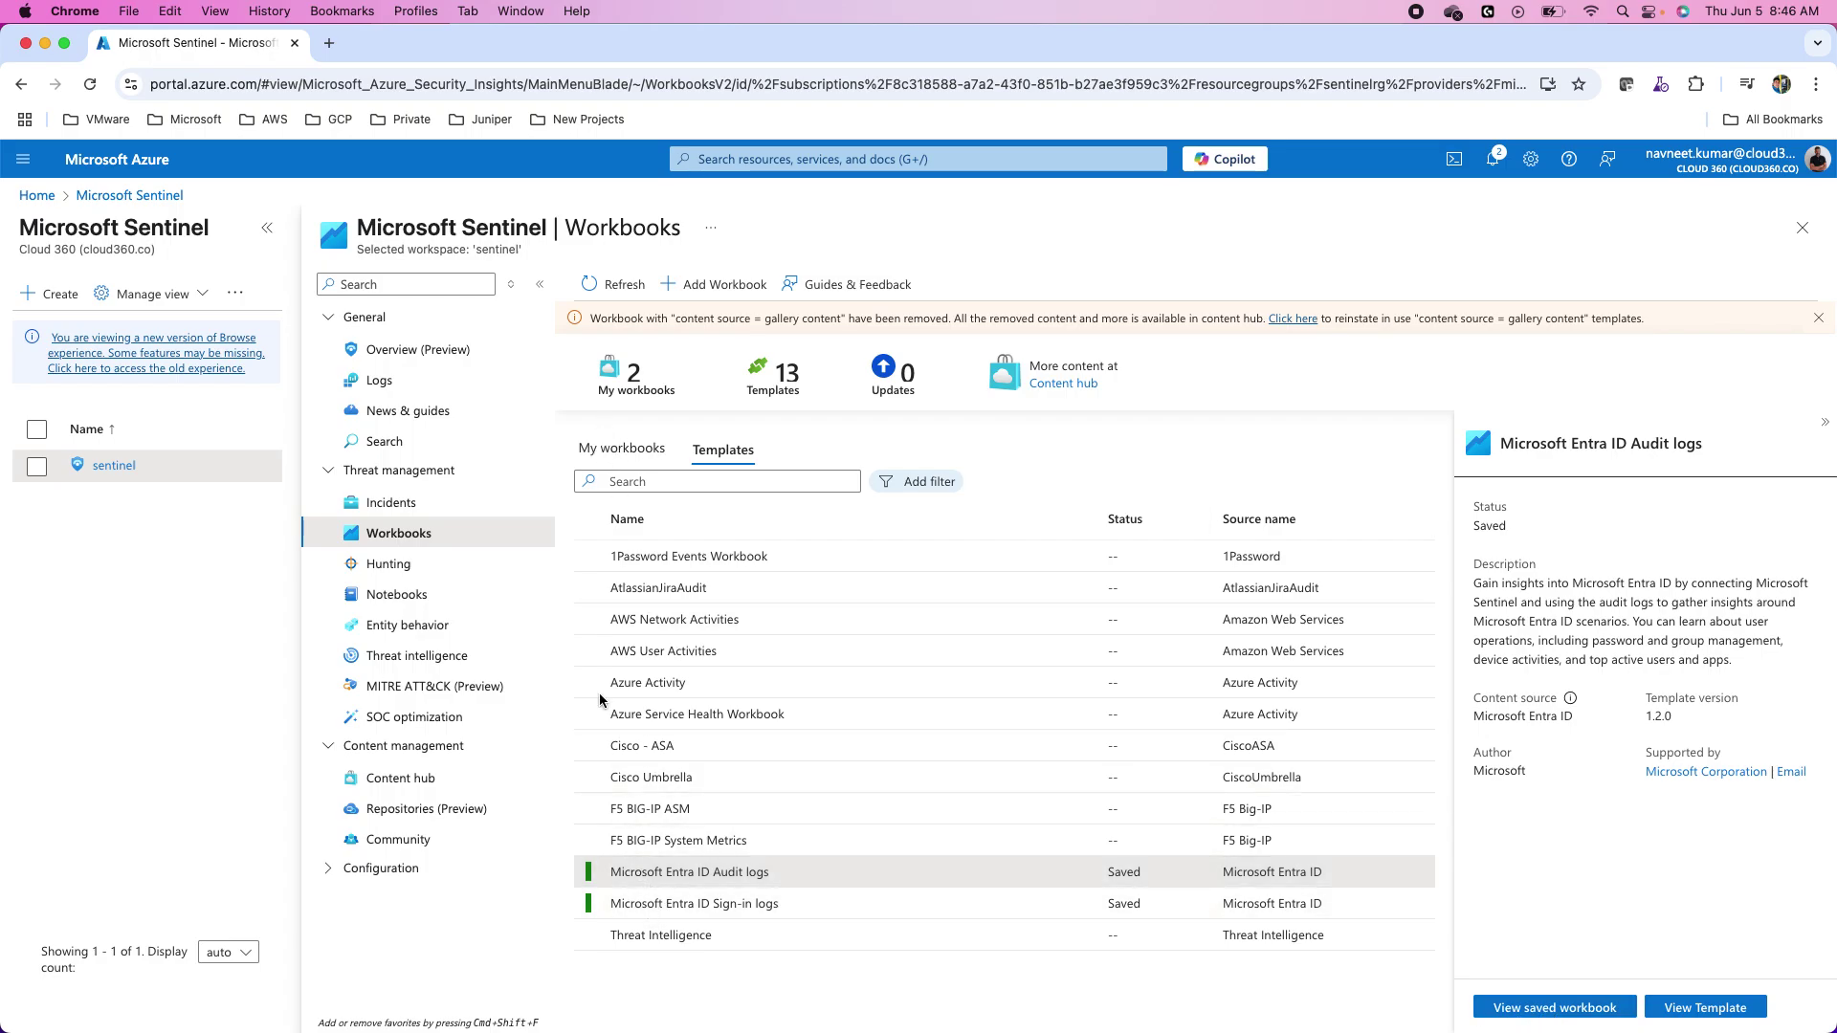
Open the saved Microsoft Entra ID Audit logs workbook from My workbooks
click(615, 448)
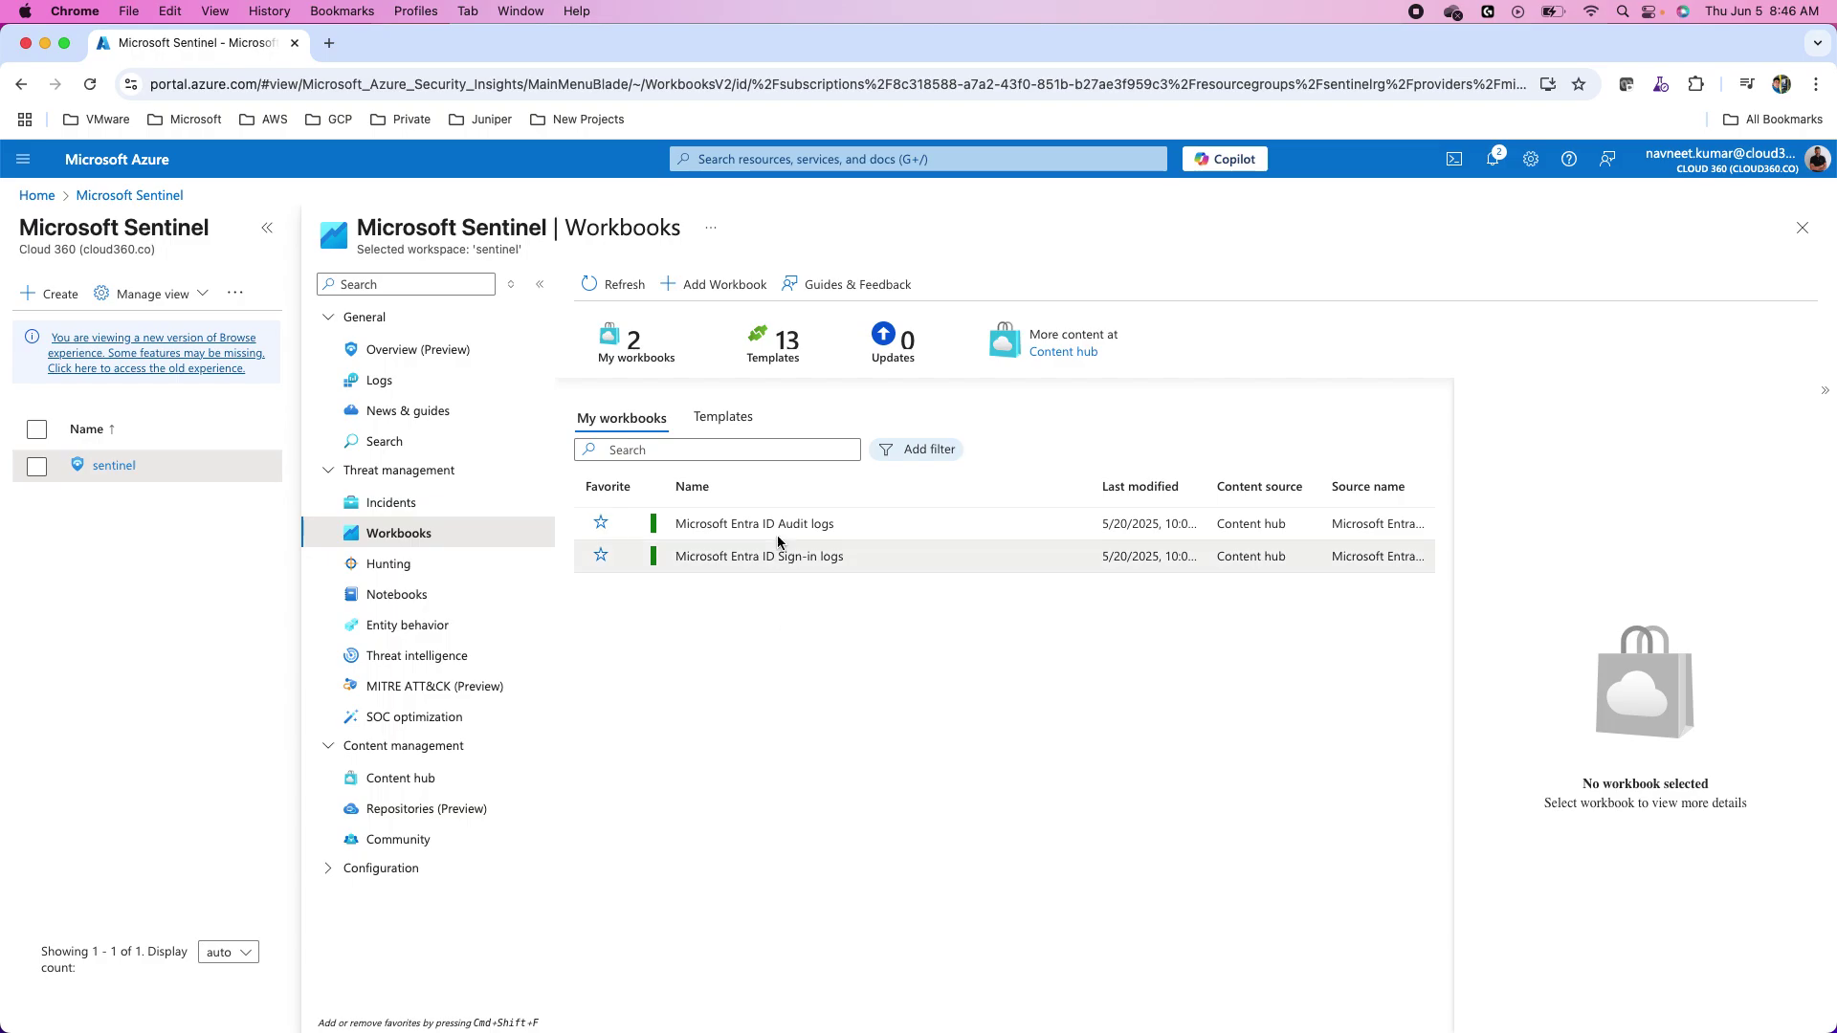
click(751, 525)
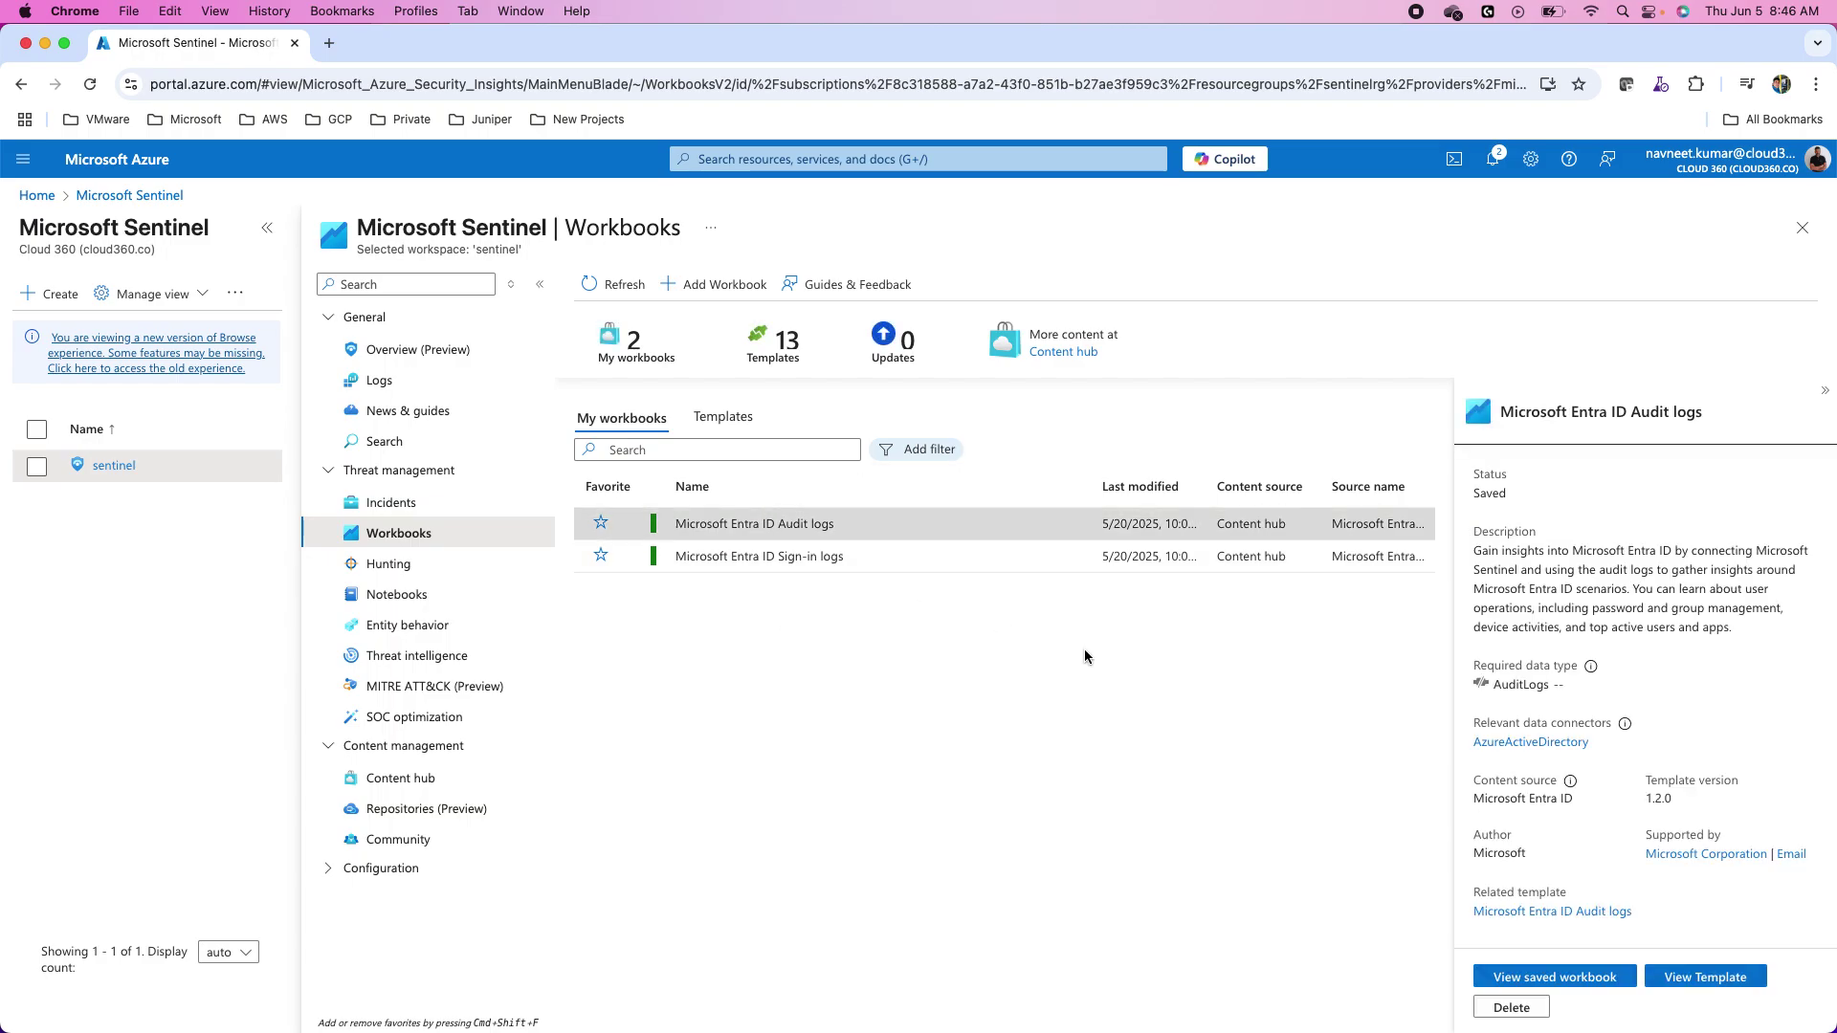
click(1516, 977)
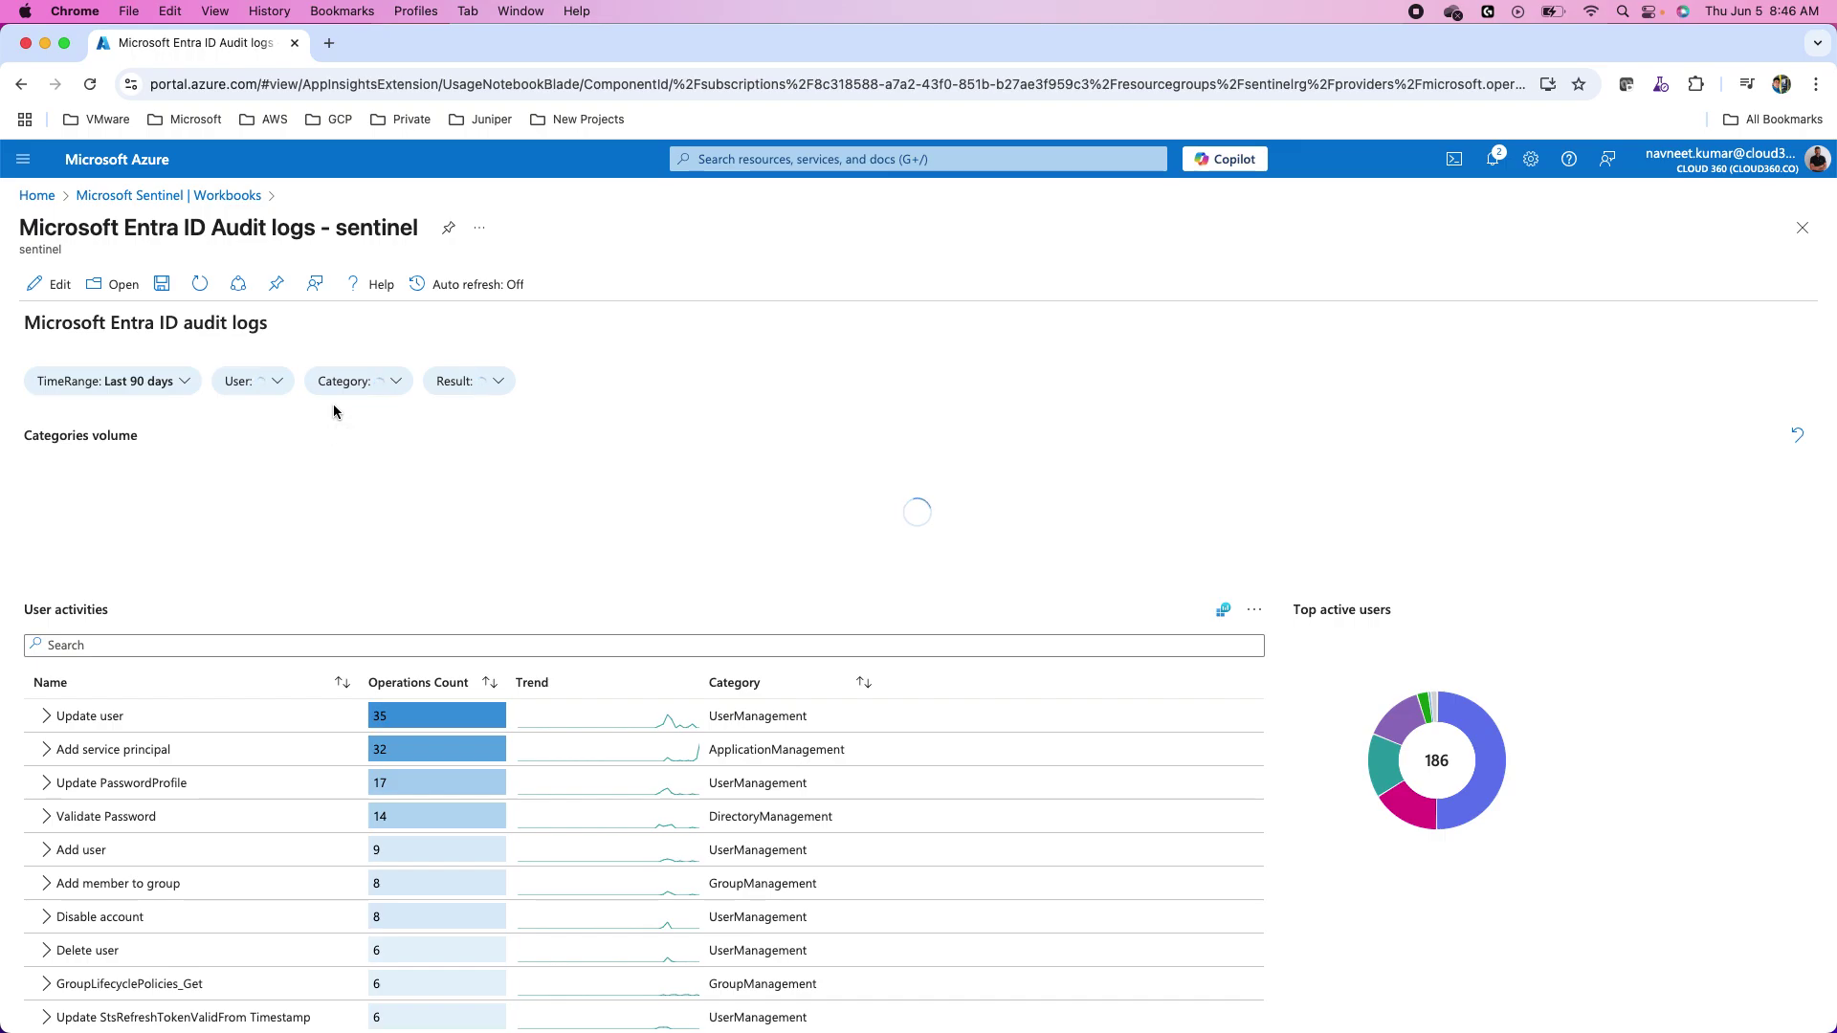
Set the workbook's TimeRange filter to Last 30 days and review the results
click(160, 391)
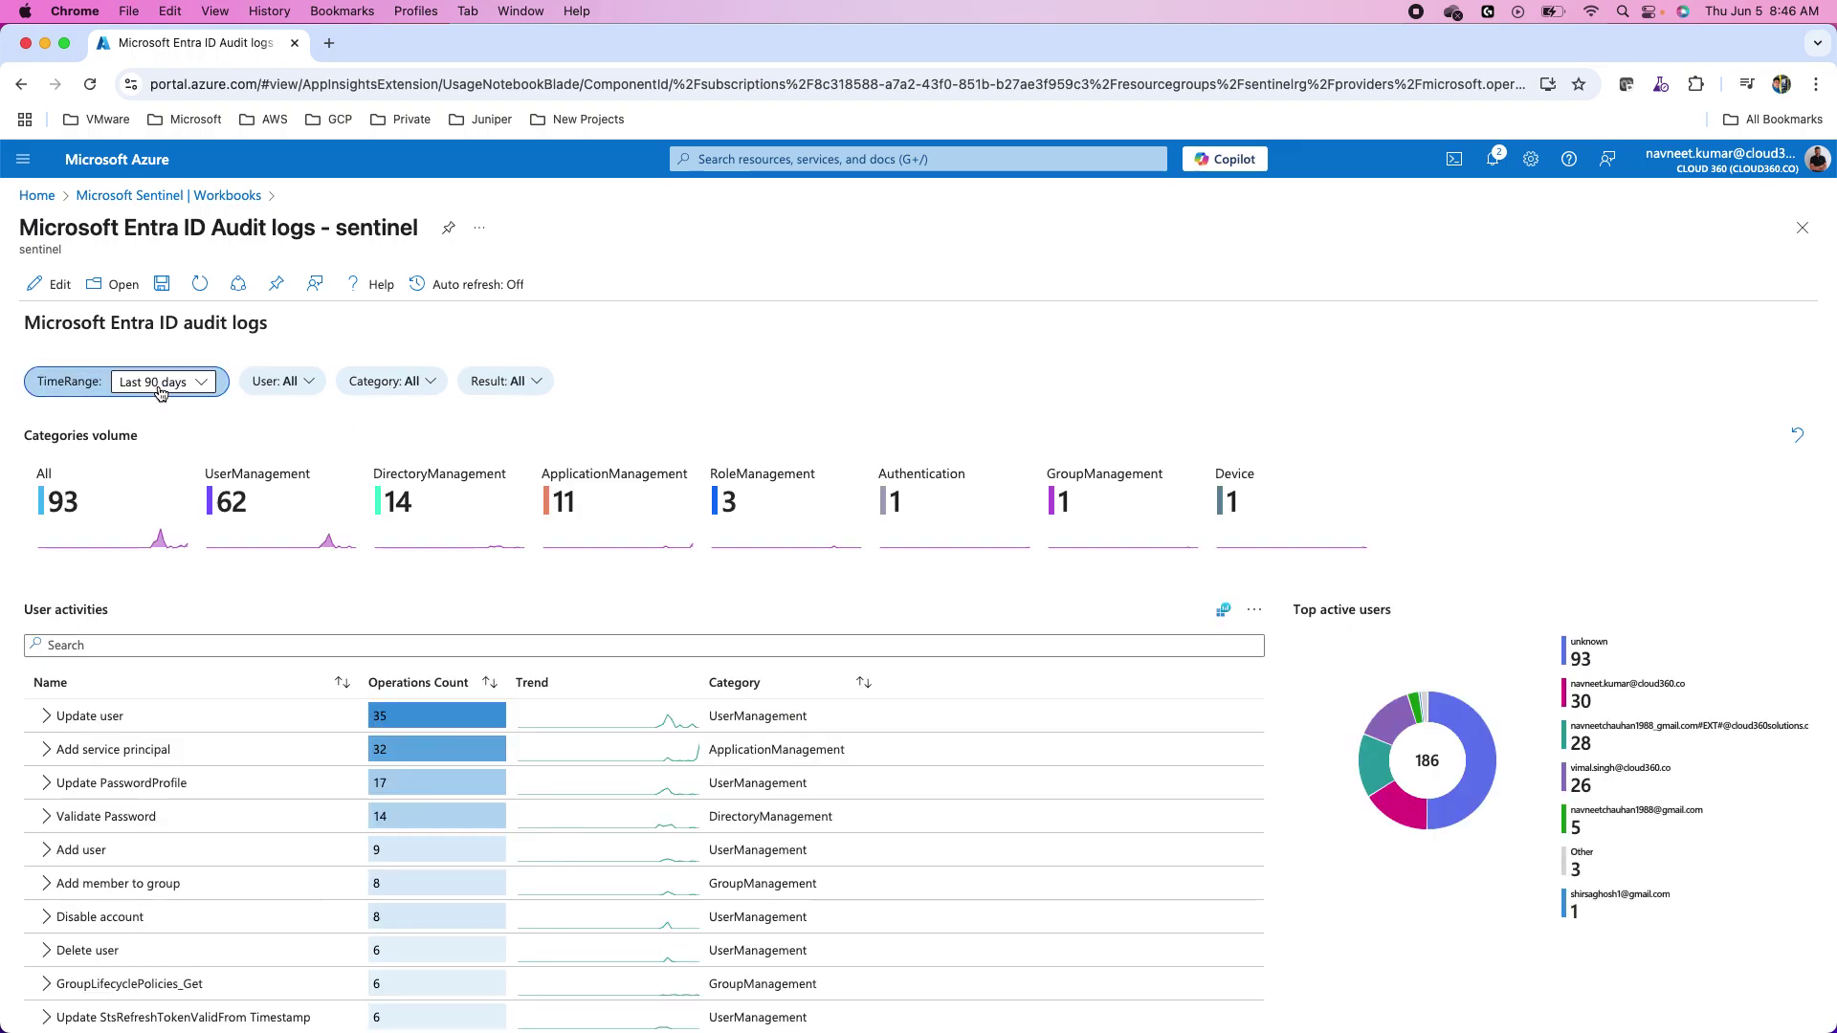
click(160, 391)
click(159, 819)
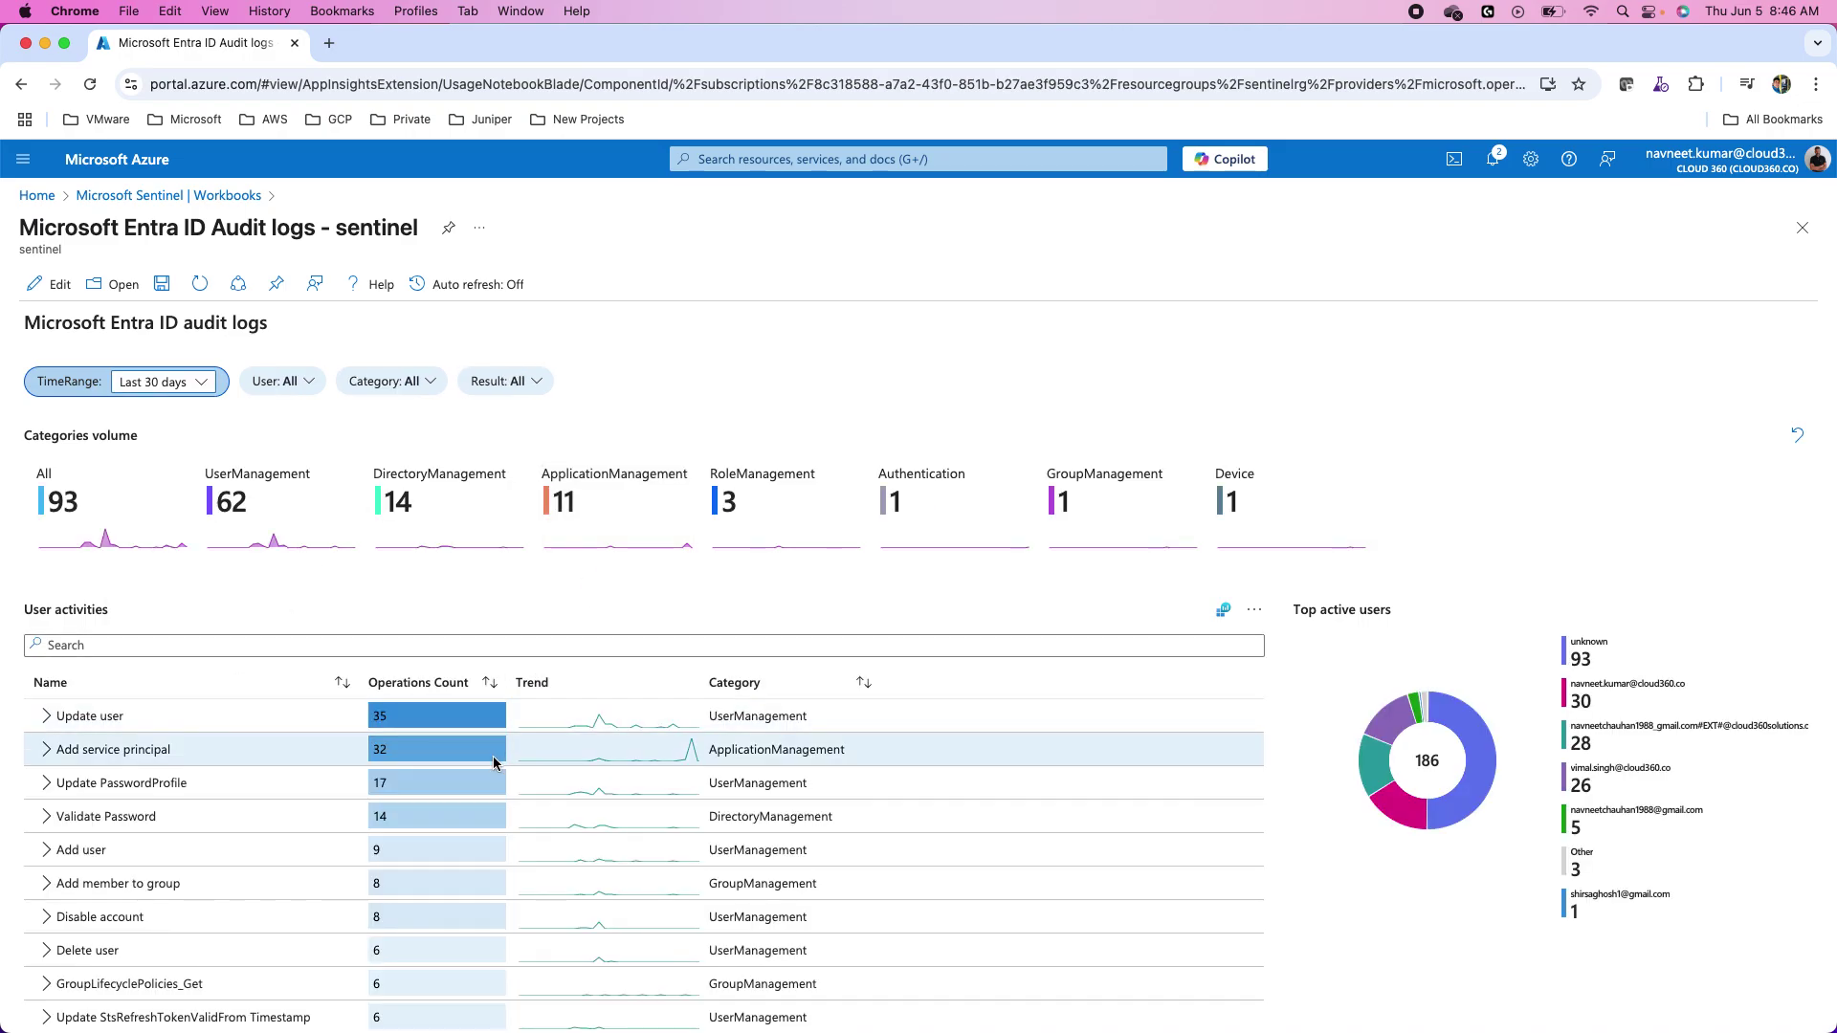
scroll(494, 762, down, 5)
scroll(493, 762, up, 5)
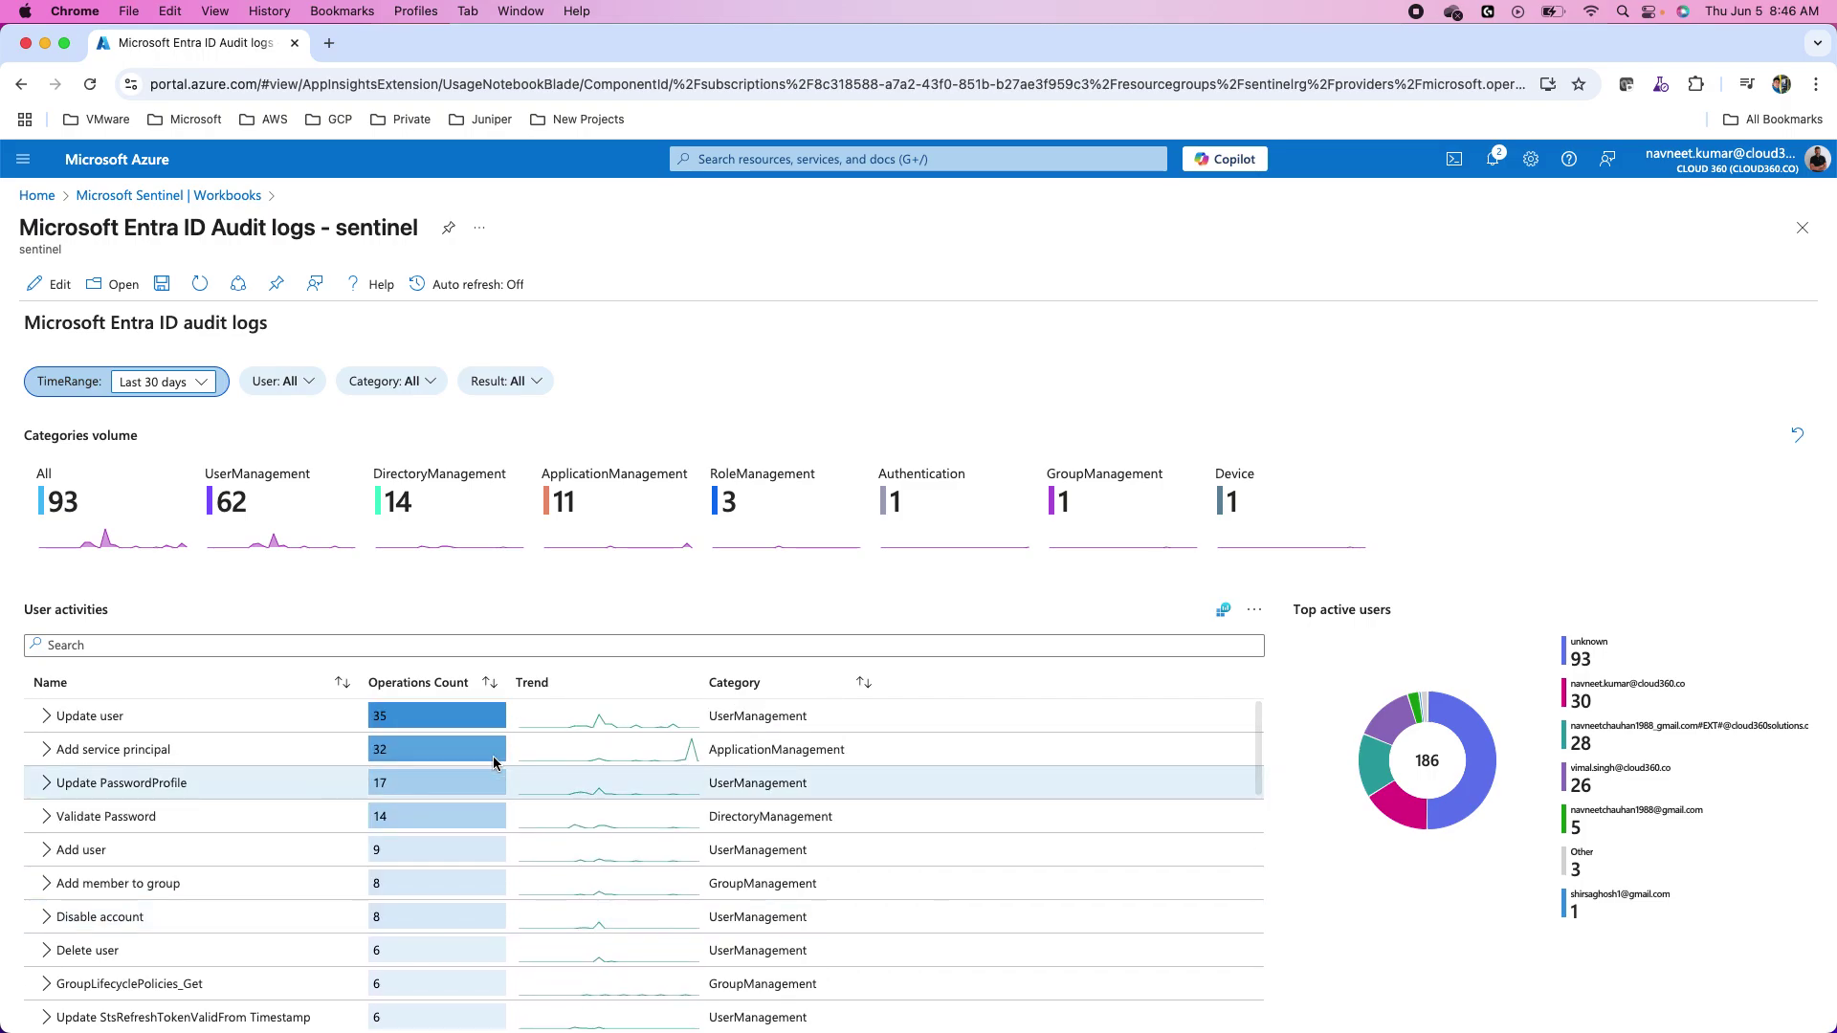
scroll(486, 597, down, 3)
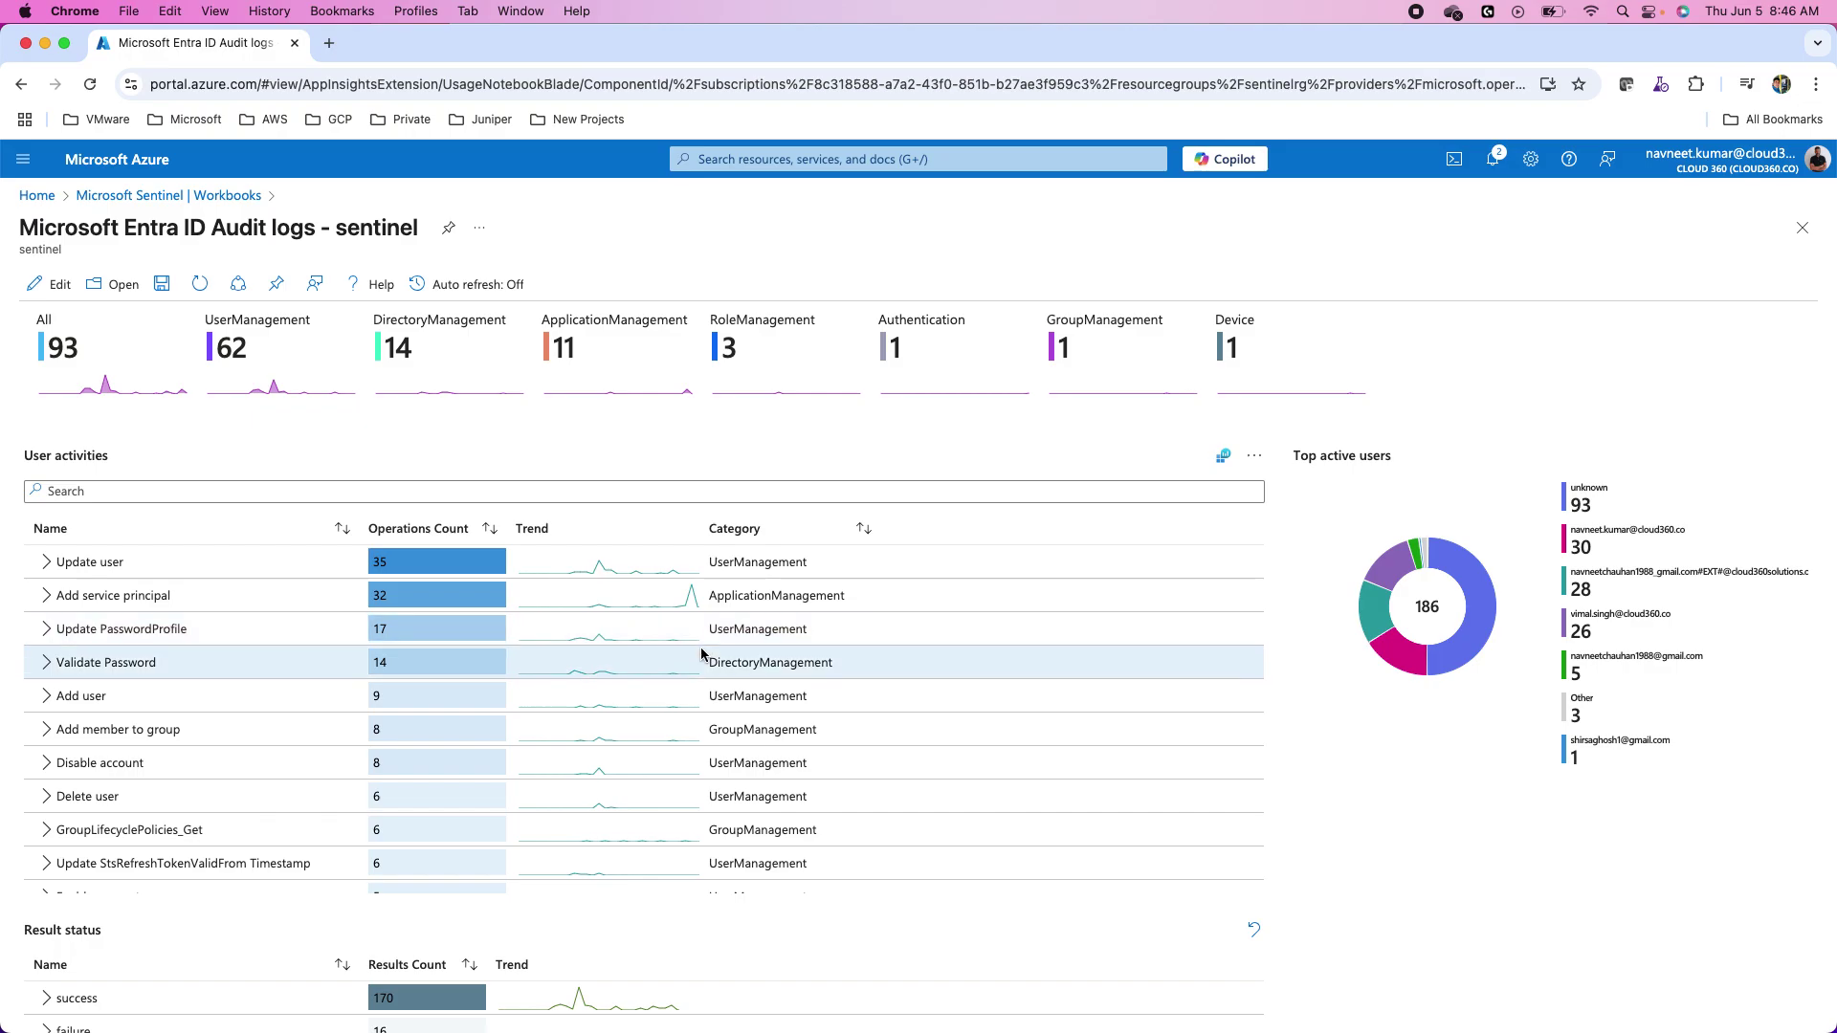
scroll(701, 654, up, 3)
scroll(957, 650, down, 2)
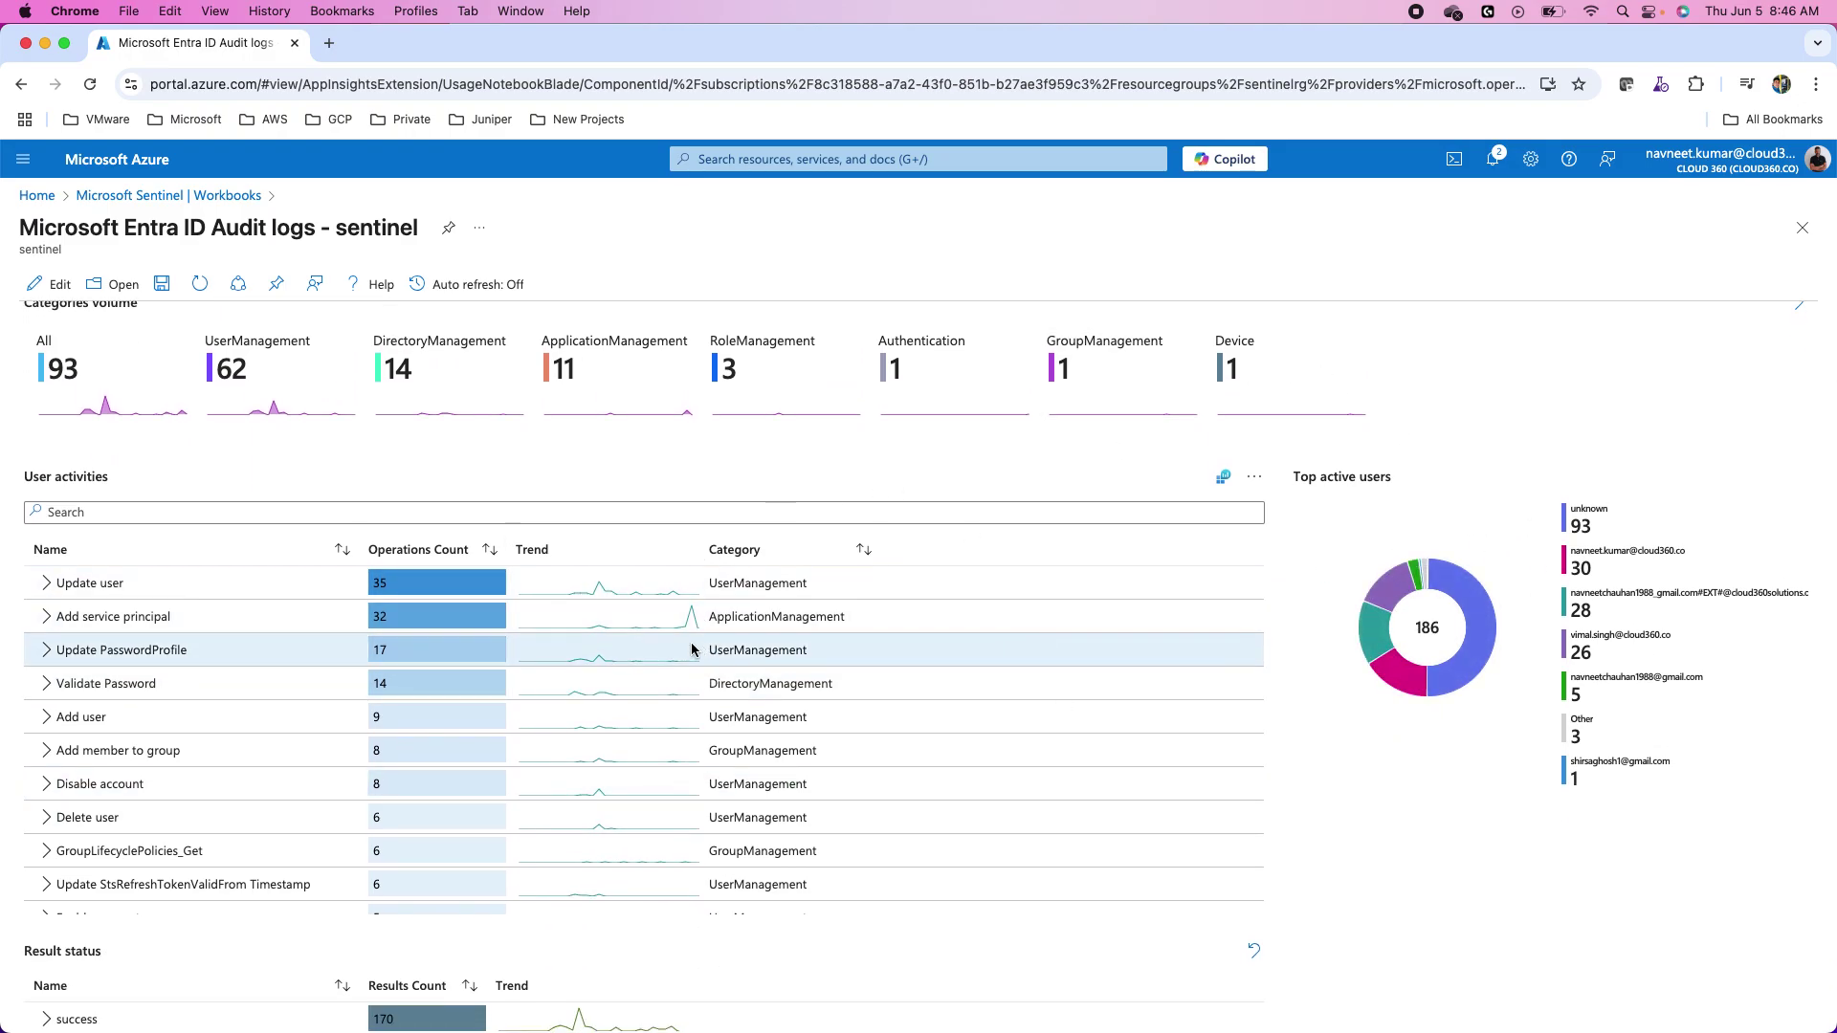
scroll(691, 649, up, 3)
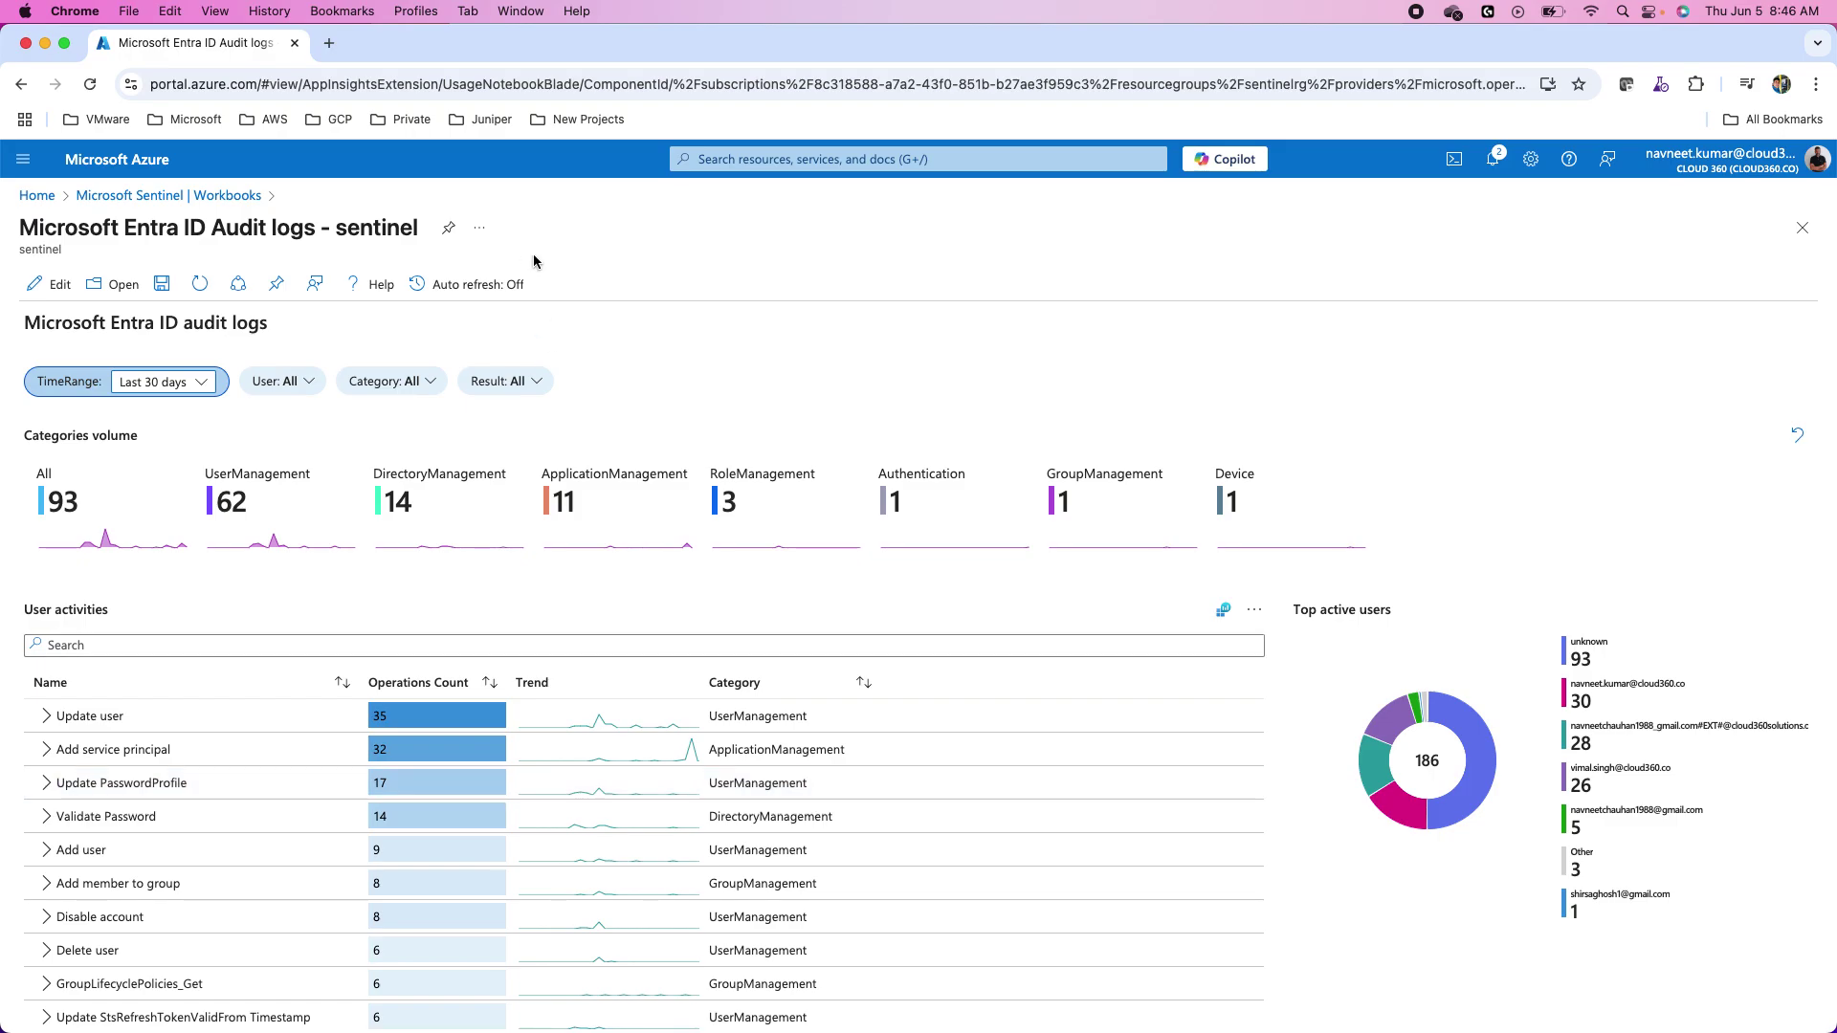
Apply a 5-minute auto refresh, save the workbook, and return to the workbooks list
click(466, 295)
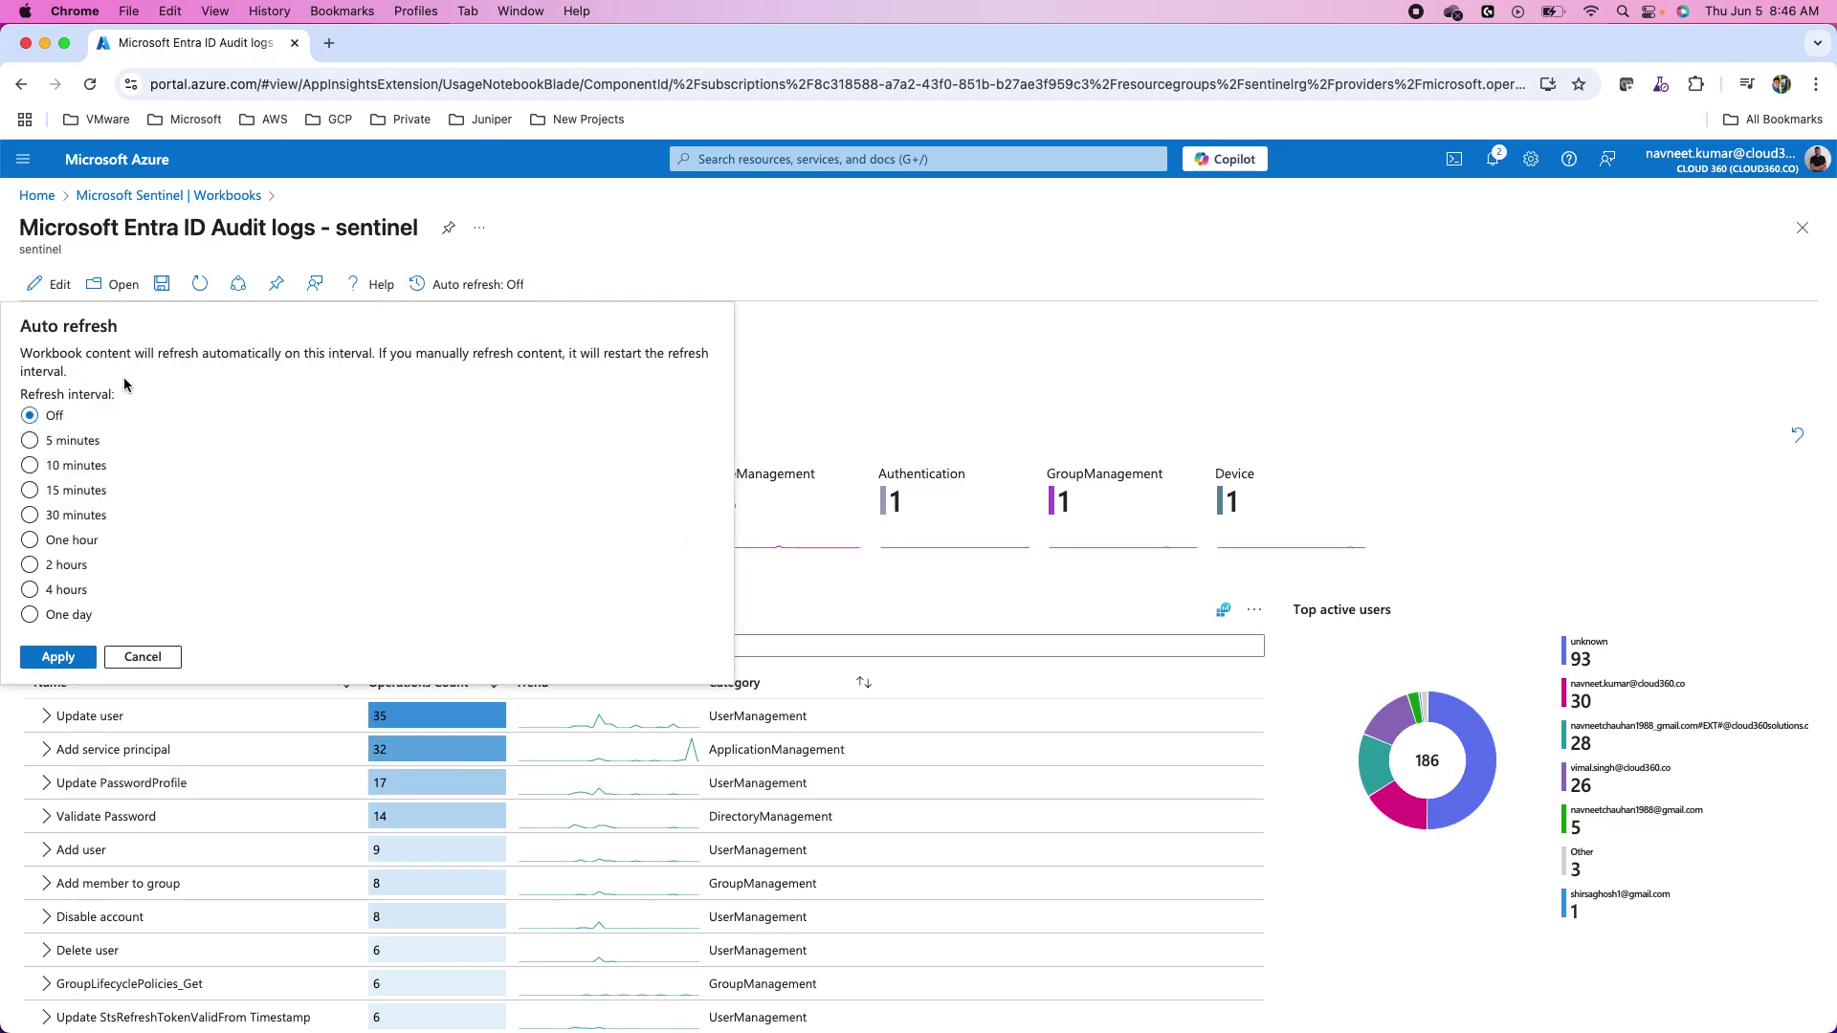
click(71, 441)
click(57, 657)
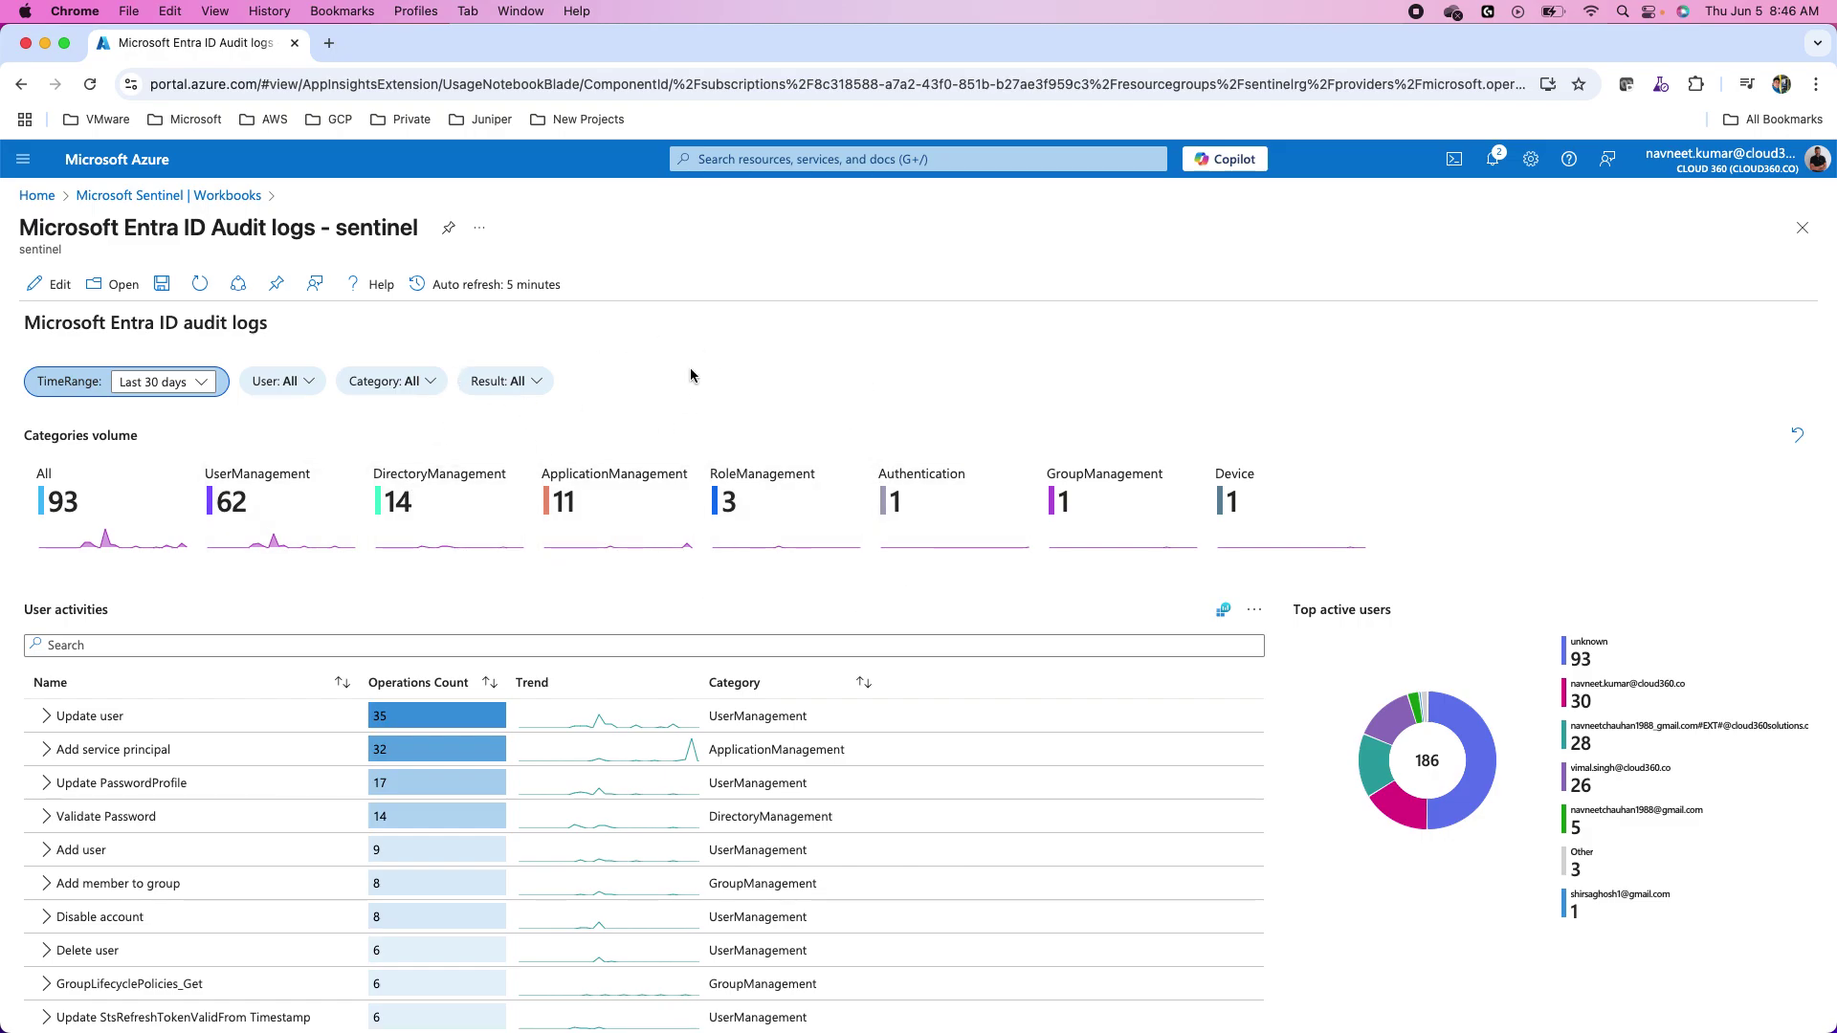
click(162, 285)
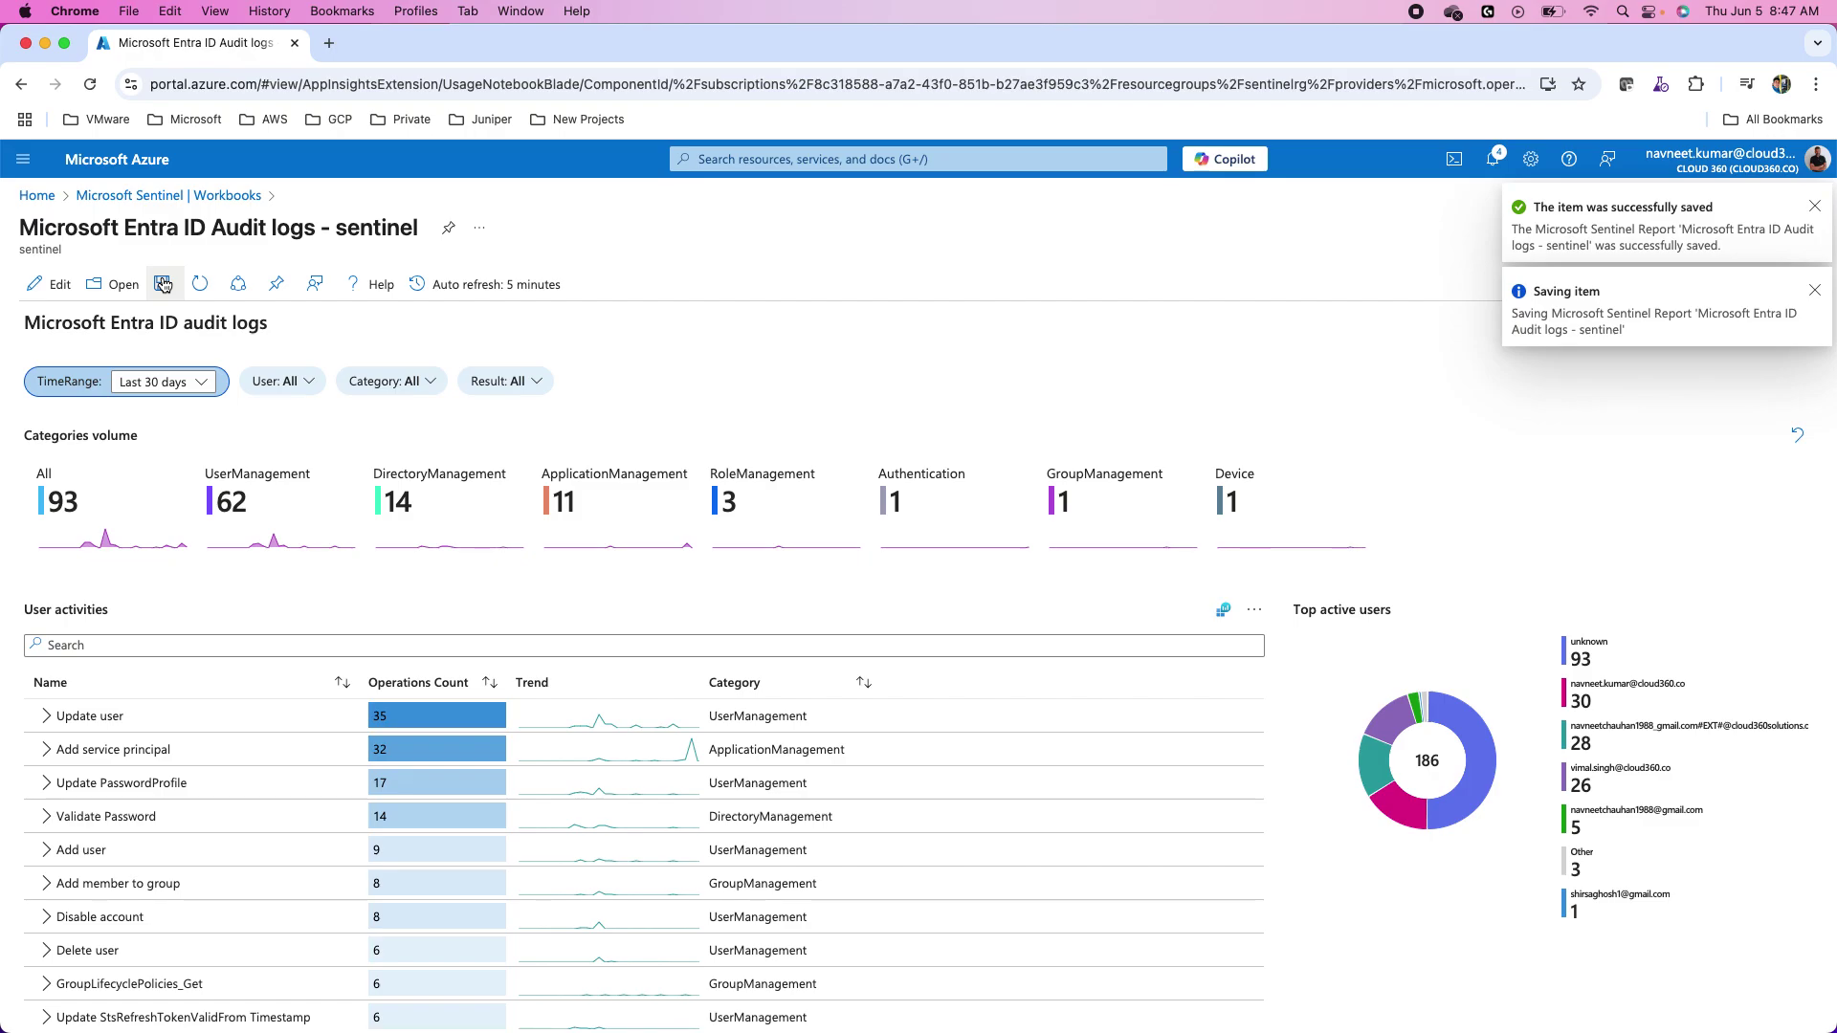
click(158, 203)
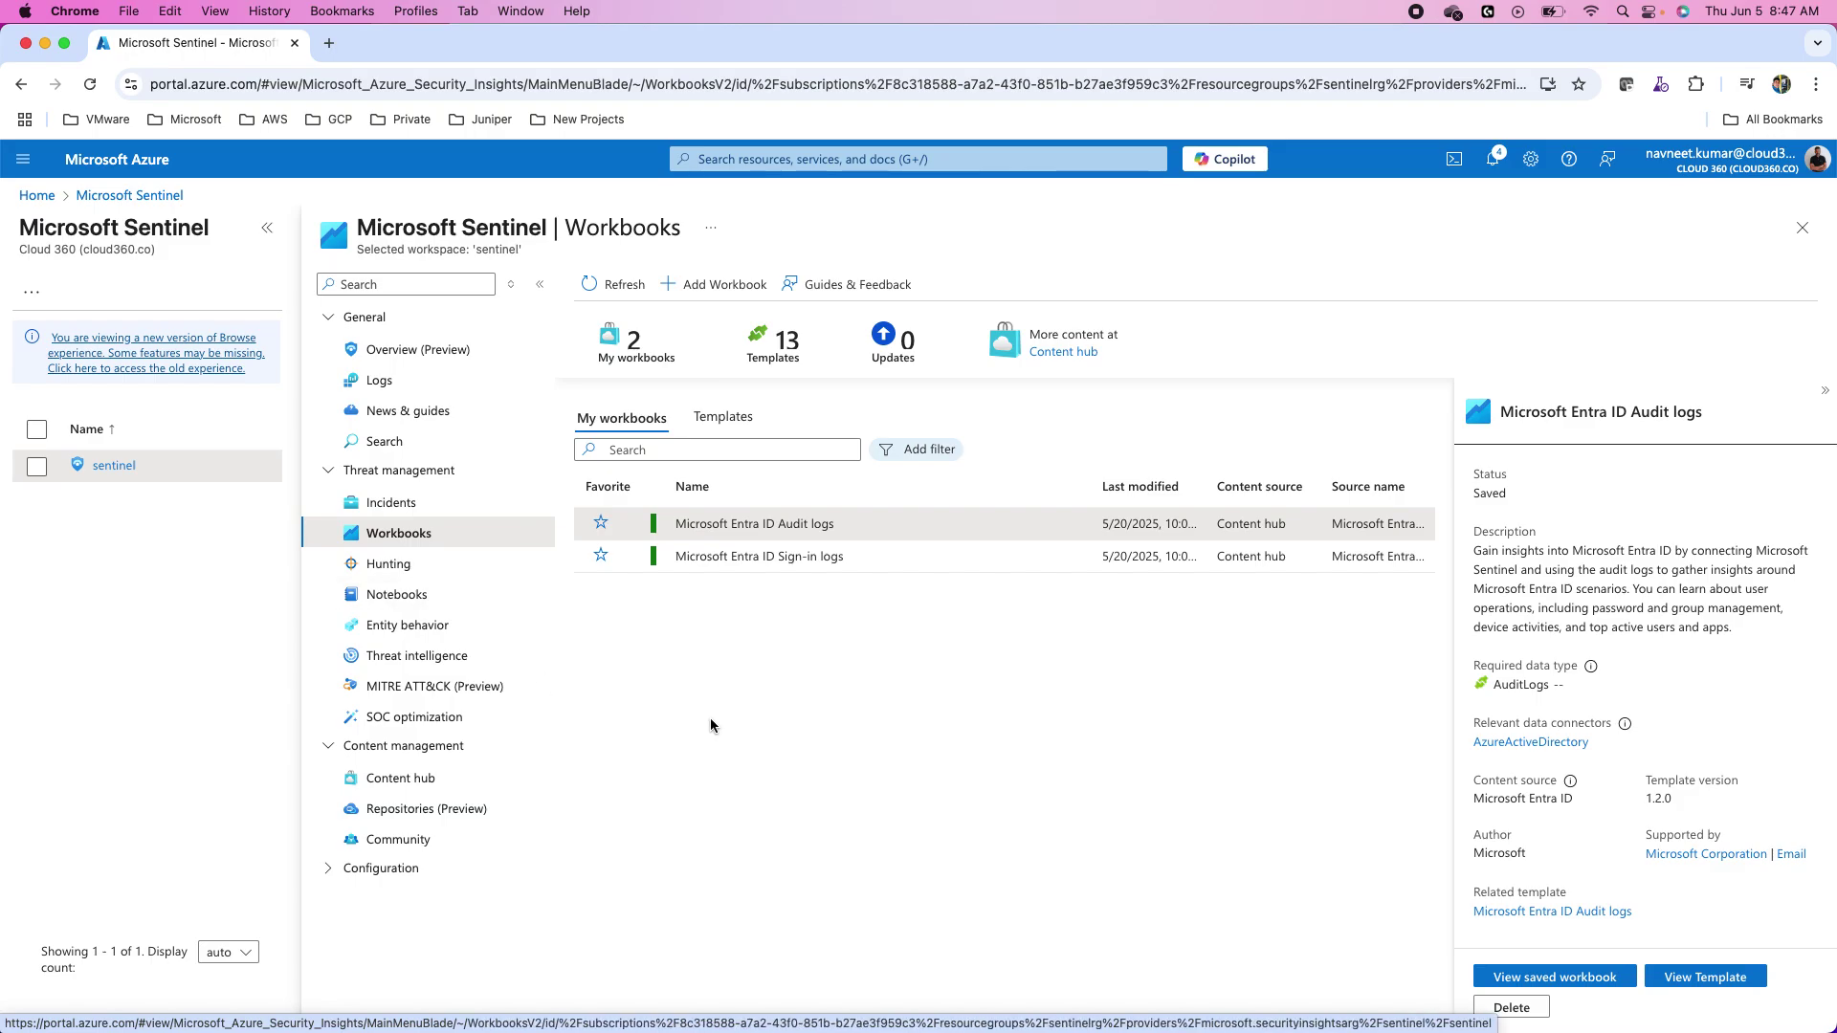
Create a new workbook in edit mode and change its heading to 'Audit Log Analysis'
click(713, 287)
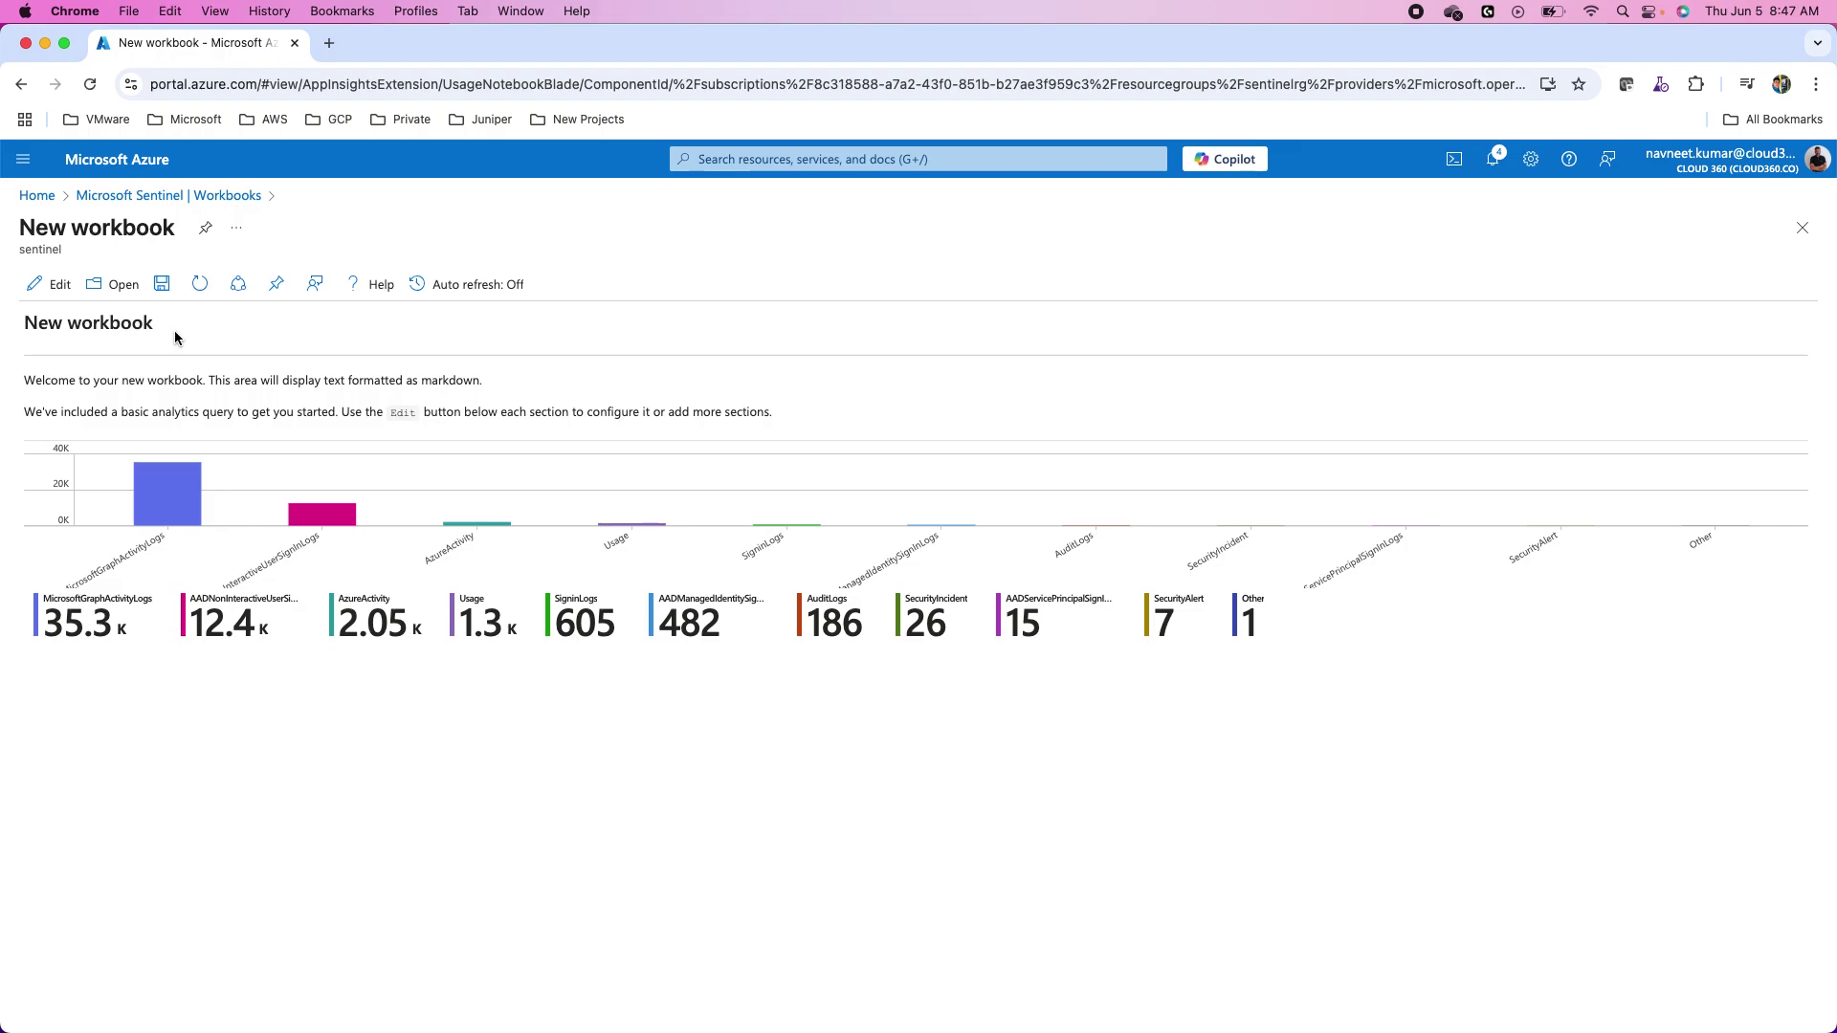
click(50, 284)
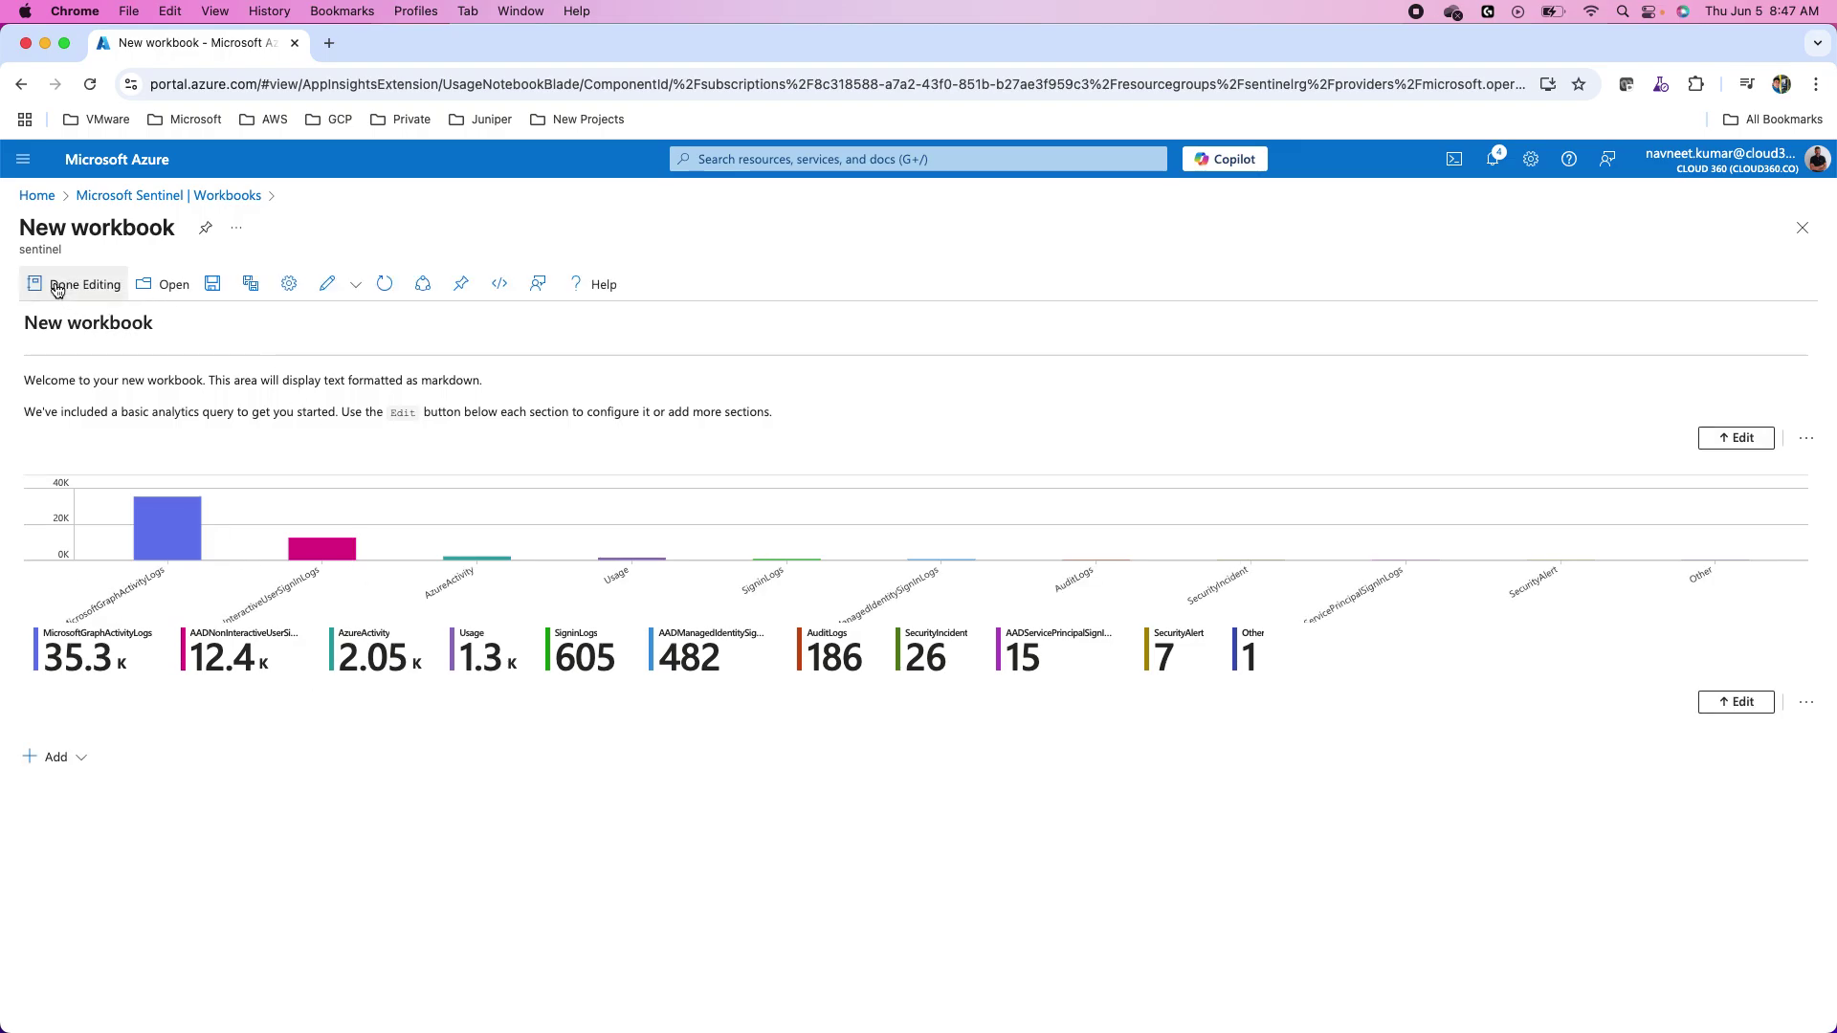
click(1735, 437)
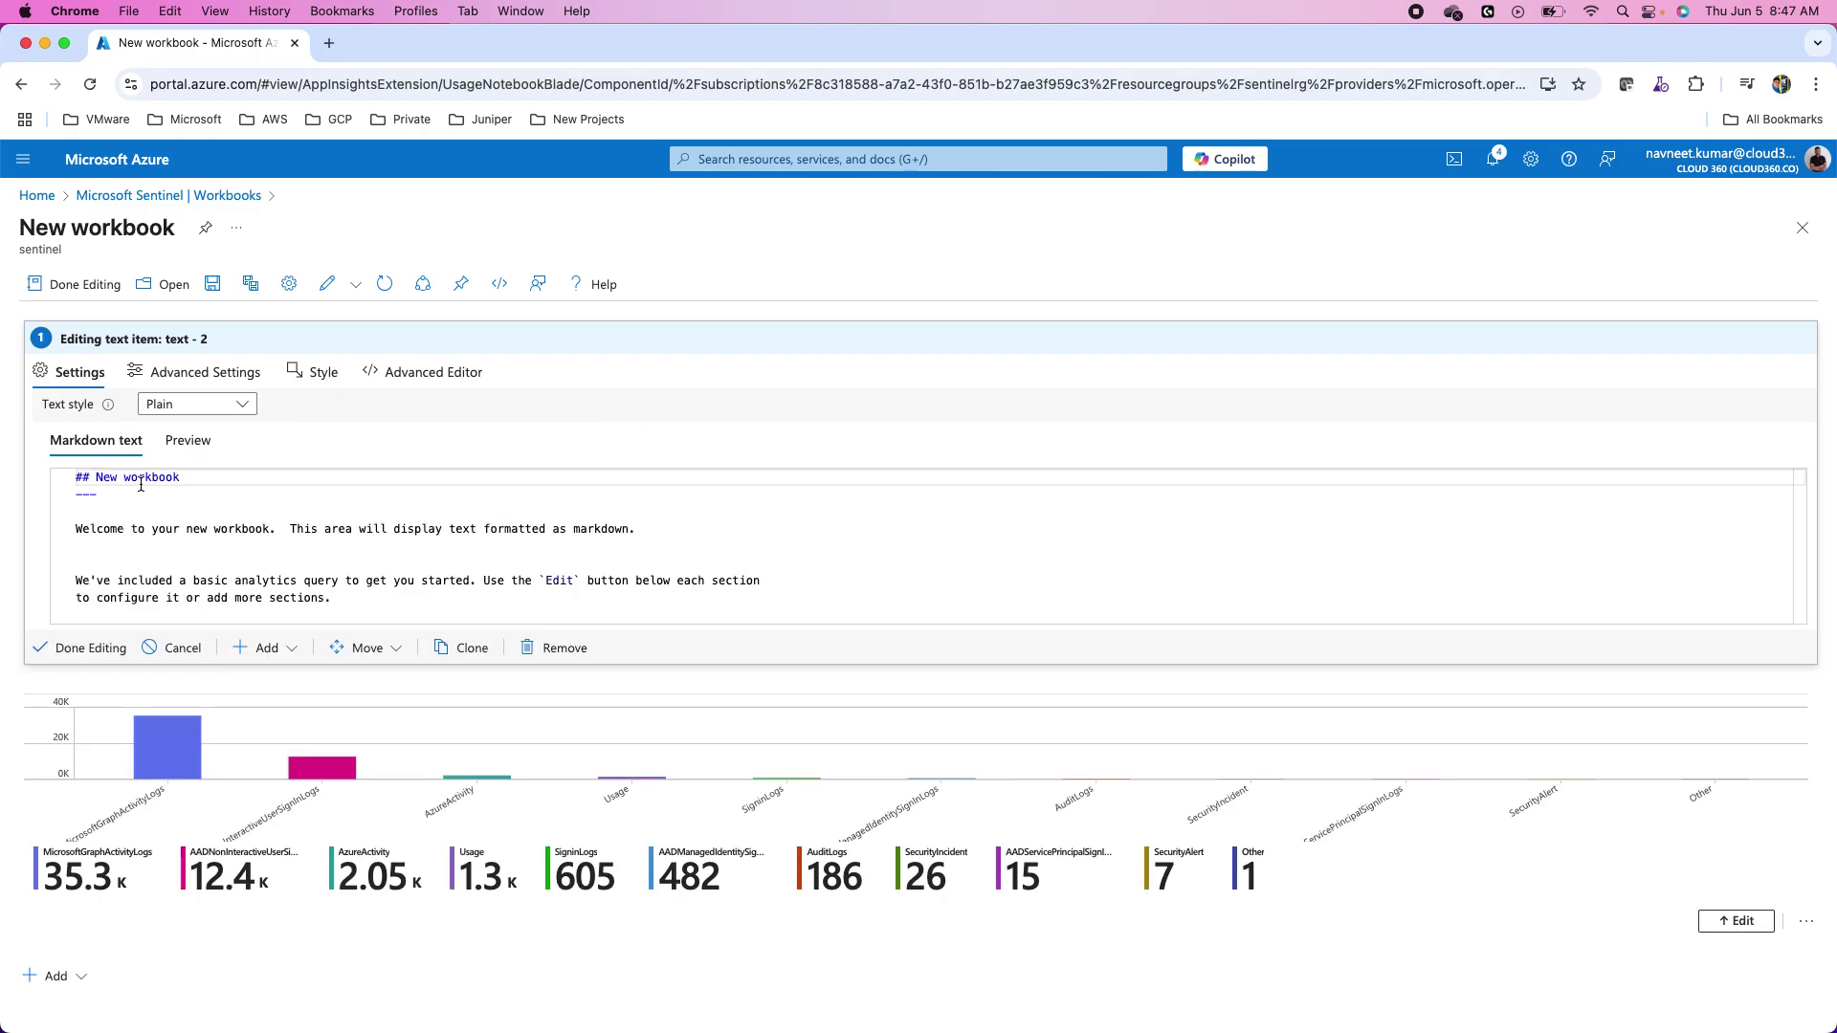
double_click(140, 482)
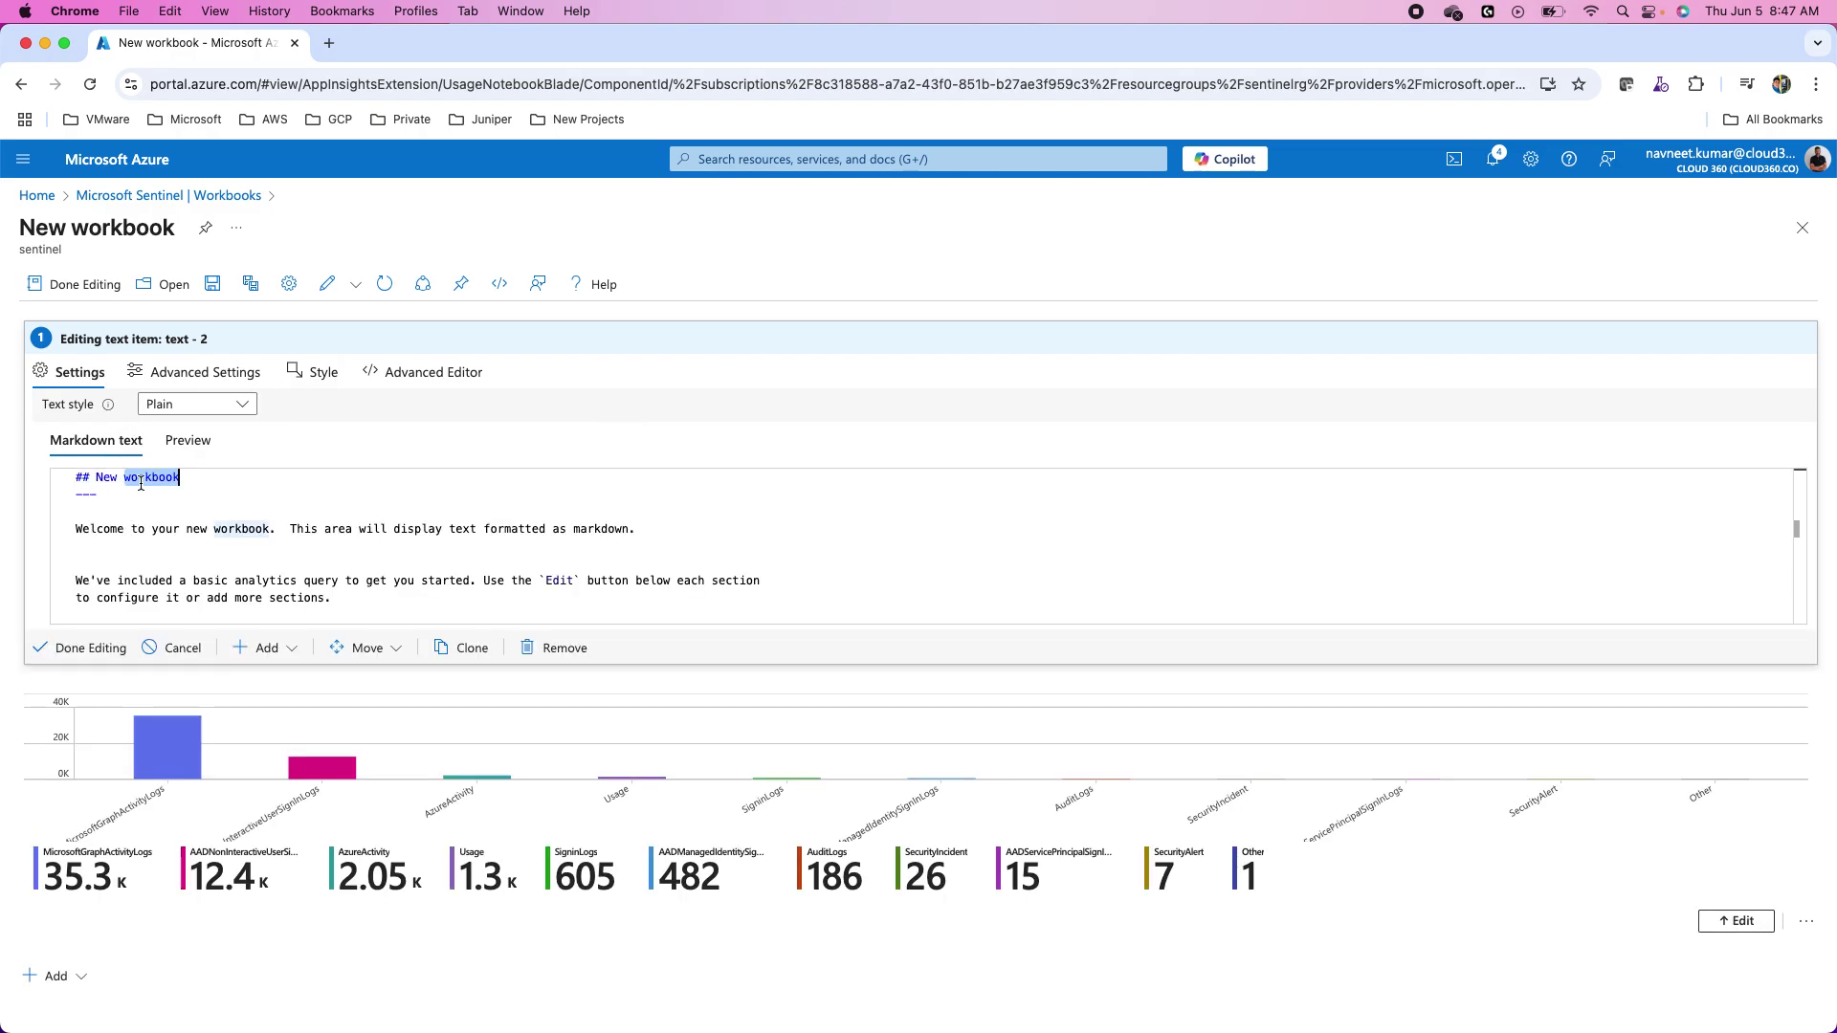
key(BackSpace)
key(BackSpace)
key(BackSpace)
key(BackSpace)
key(BackSpace)
key(BackSpace)
key(BackSpace)
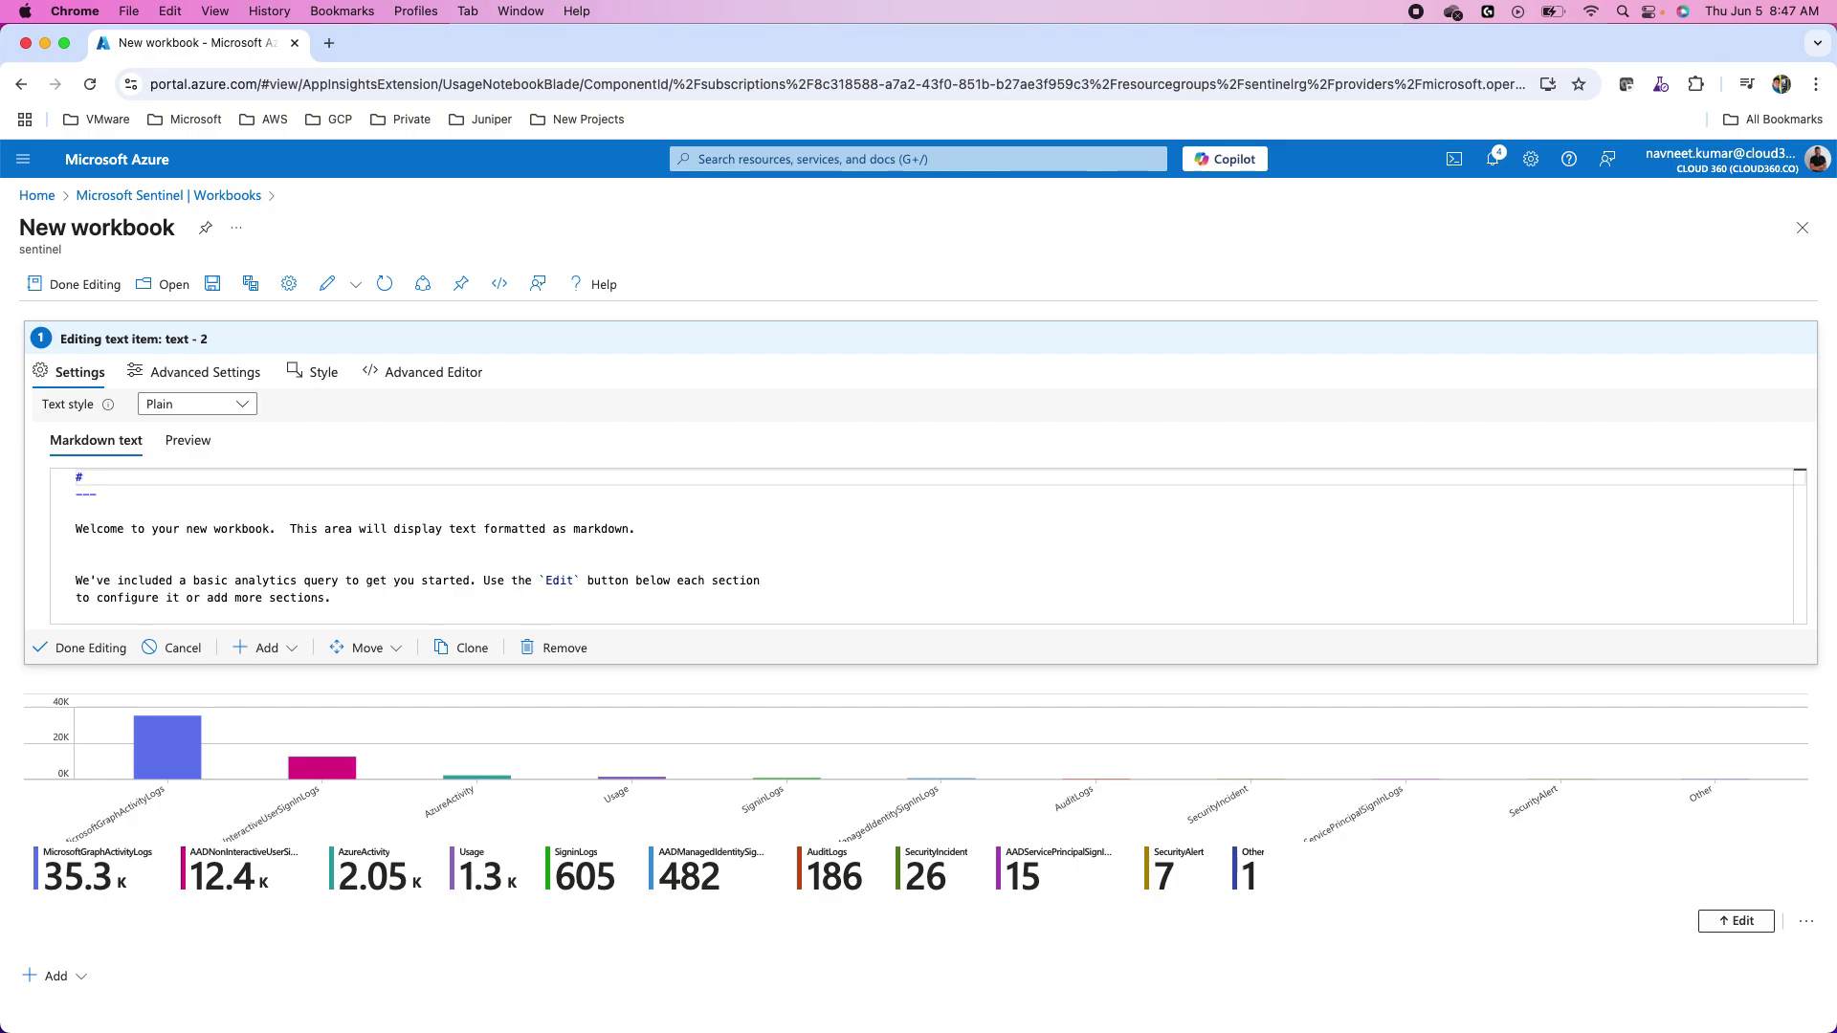
text(My)
text(dit Log Analys)
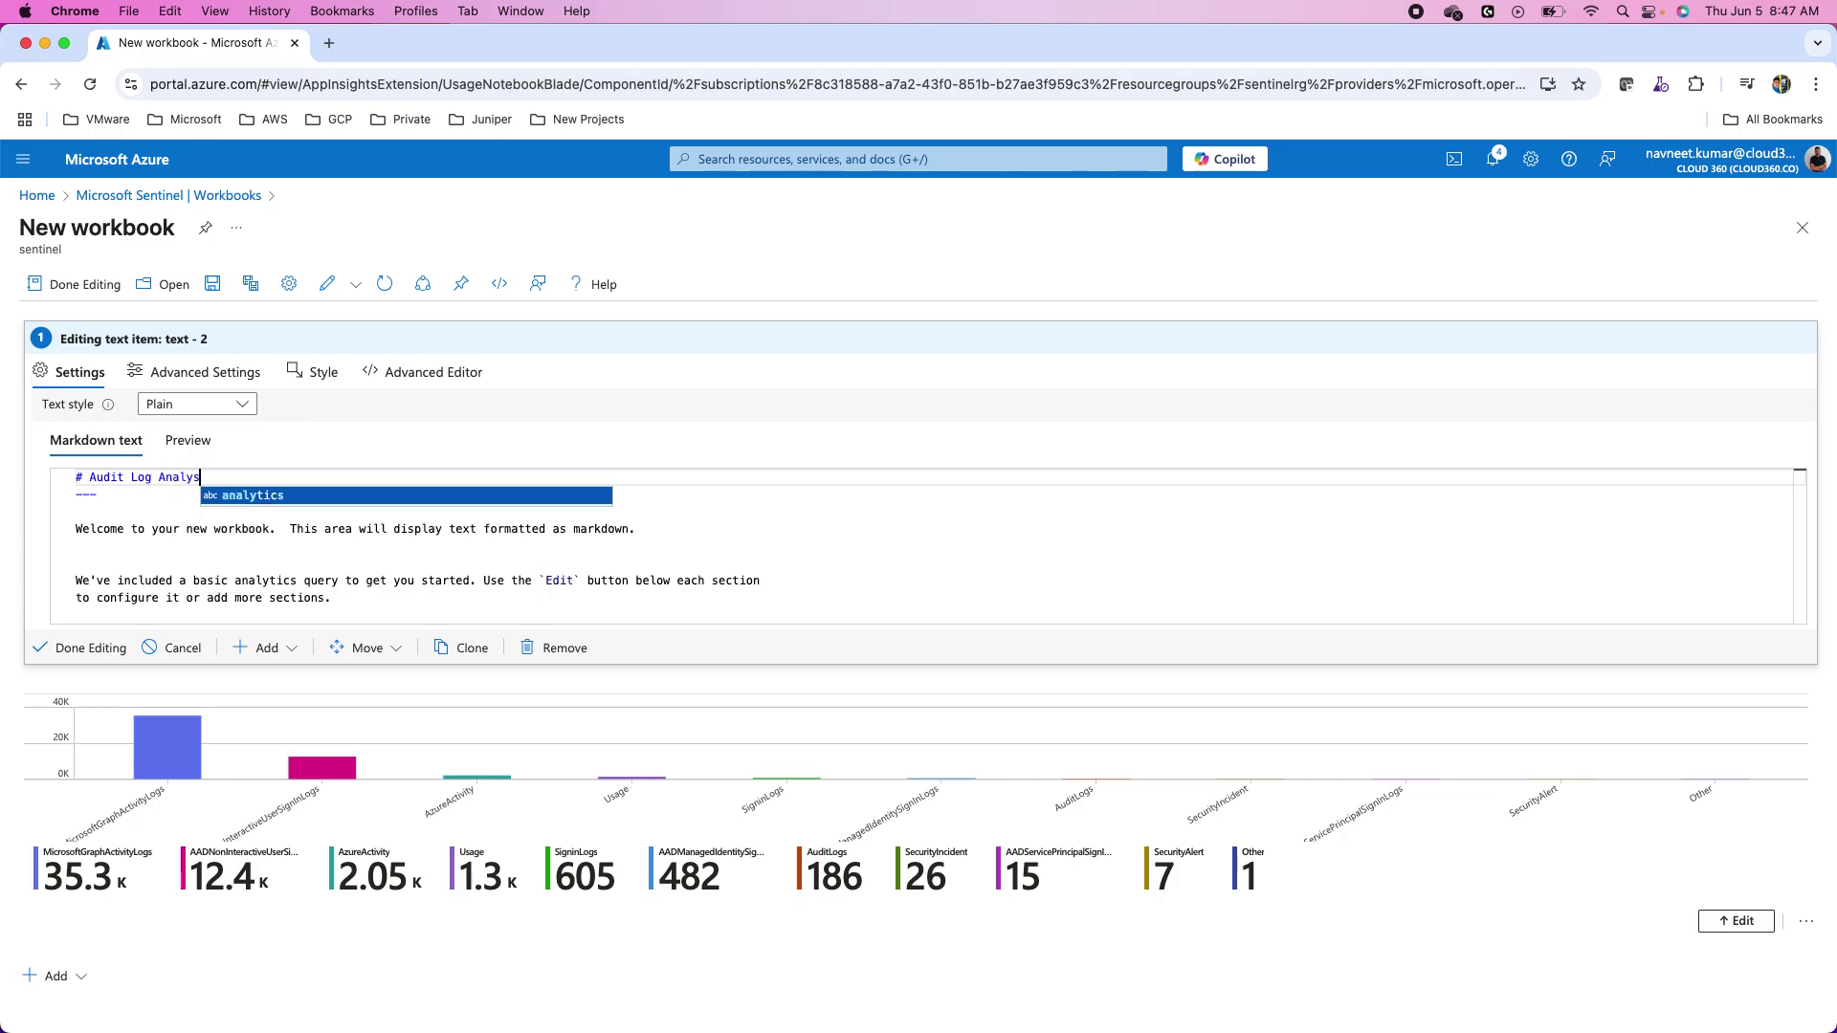
text(is)
Add subheading 'Entra ID Audit Log Analysis' and replace the welcome text with 'this is for demo use'
click(116, 501)
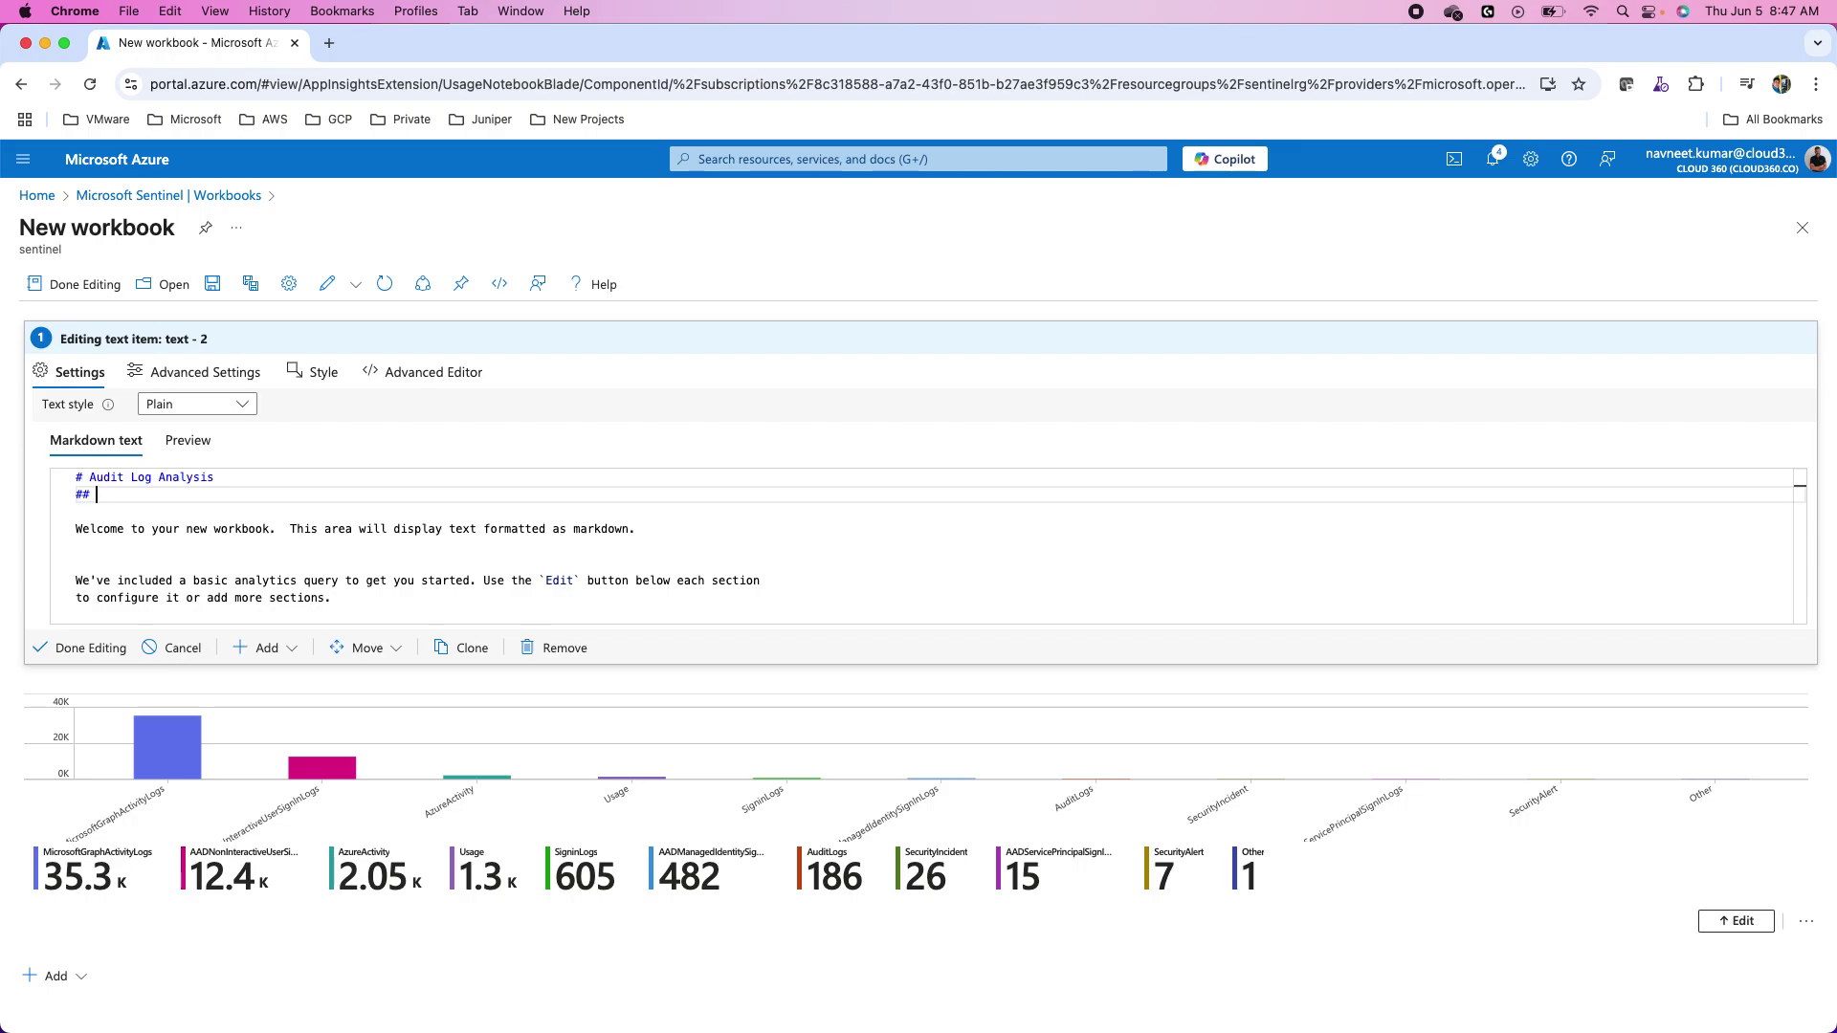
text(## Entra )
text(ID Audit )
text(Logs)
key(BackSpace)
key(BackSpace)
text(Ana)
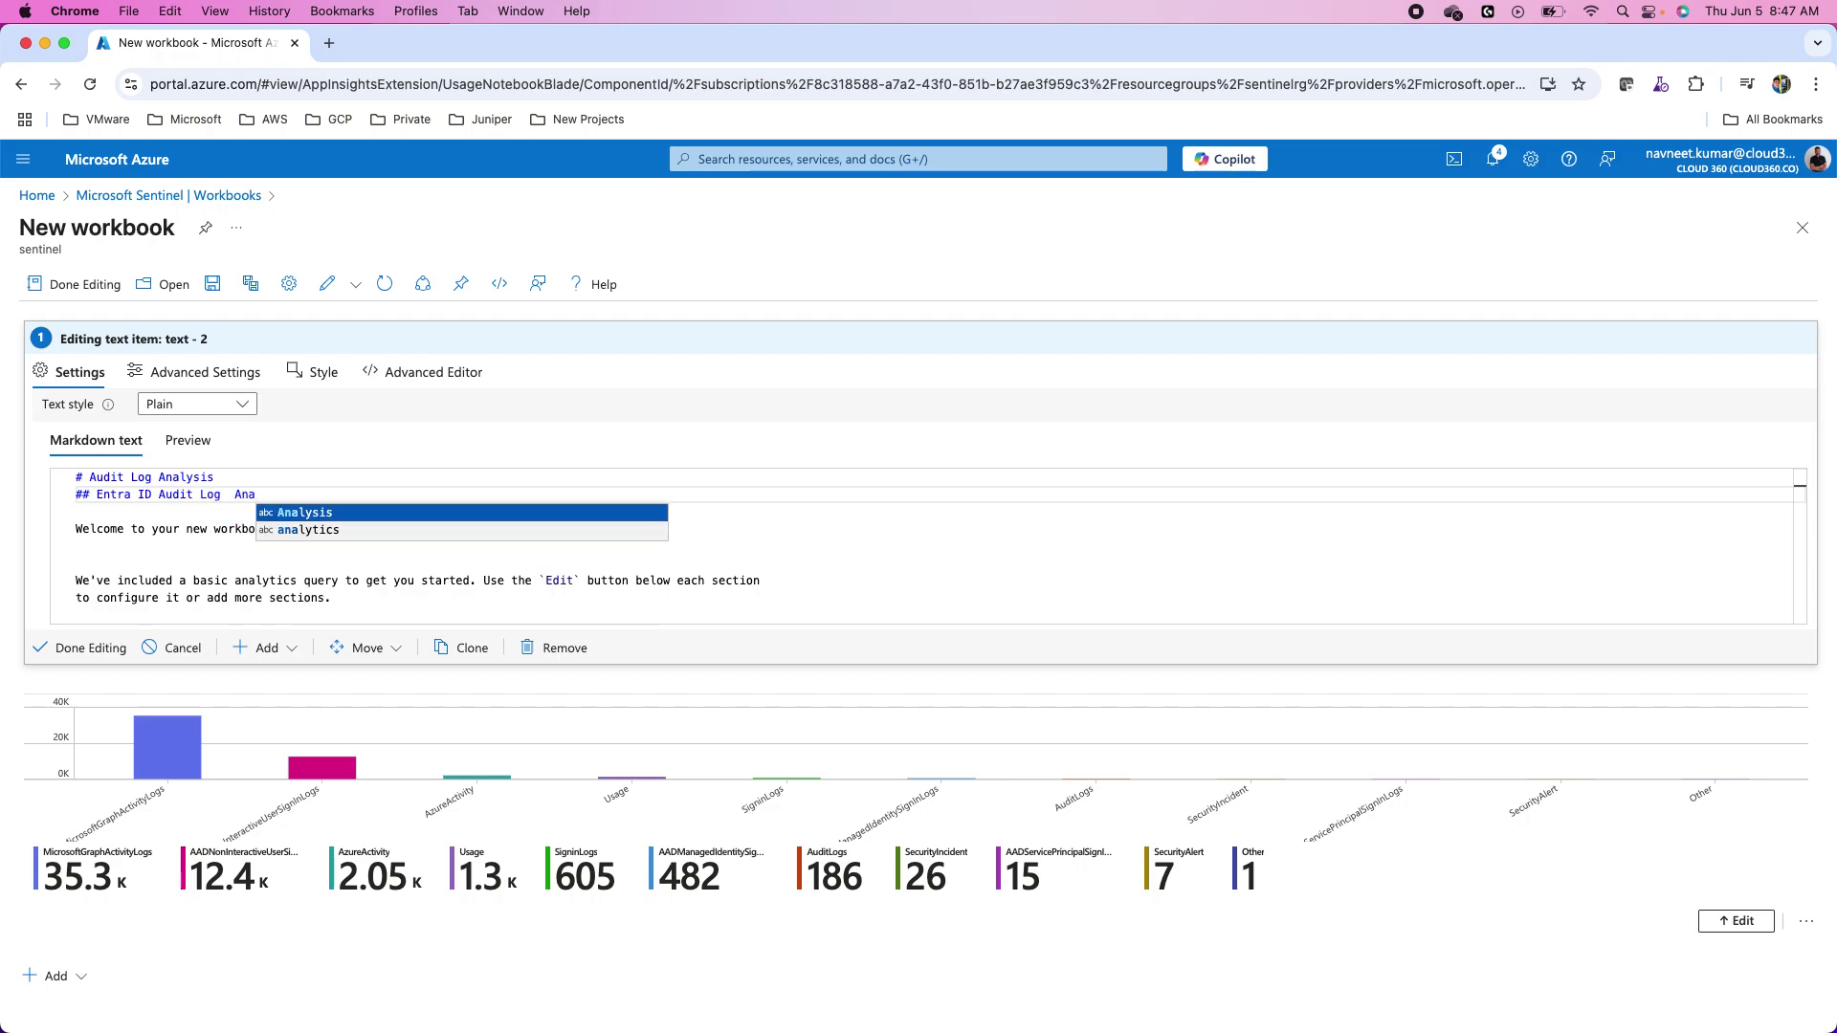
click(316, 513)
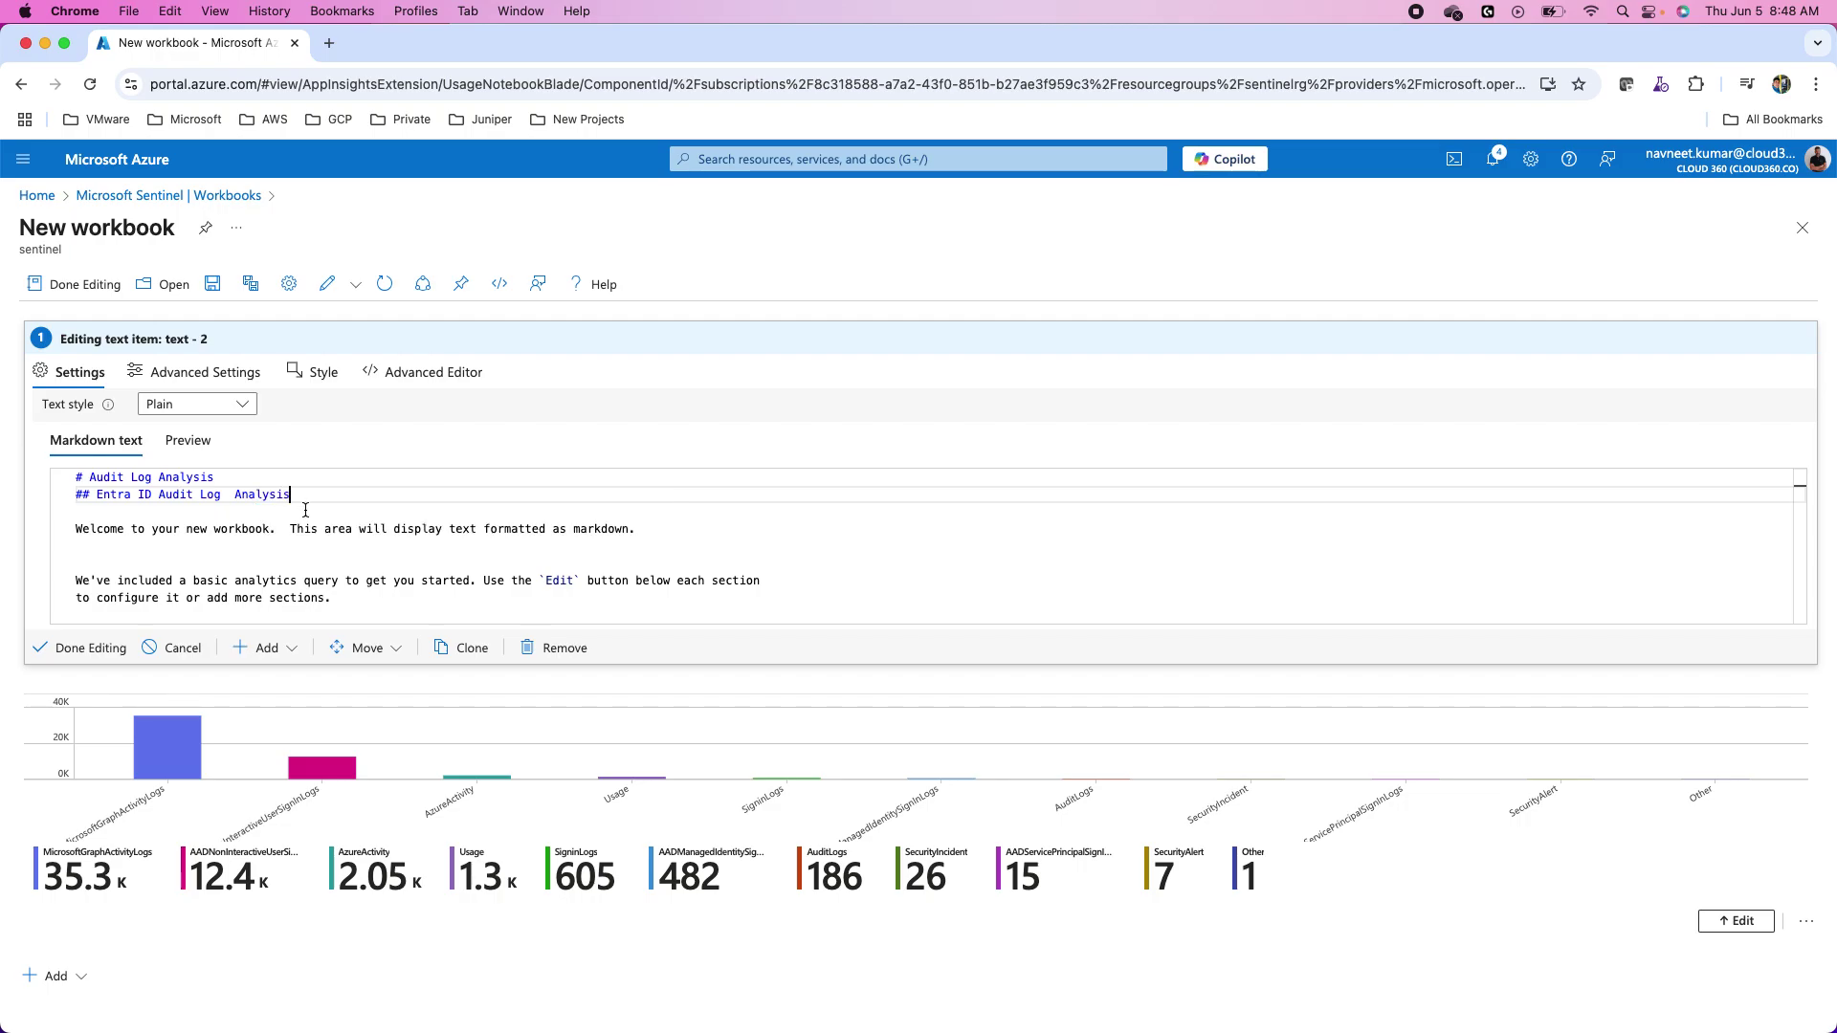
click(165, 532)
click(77, 529)
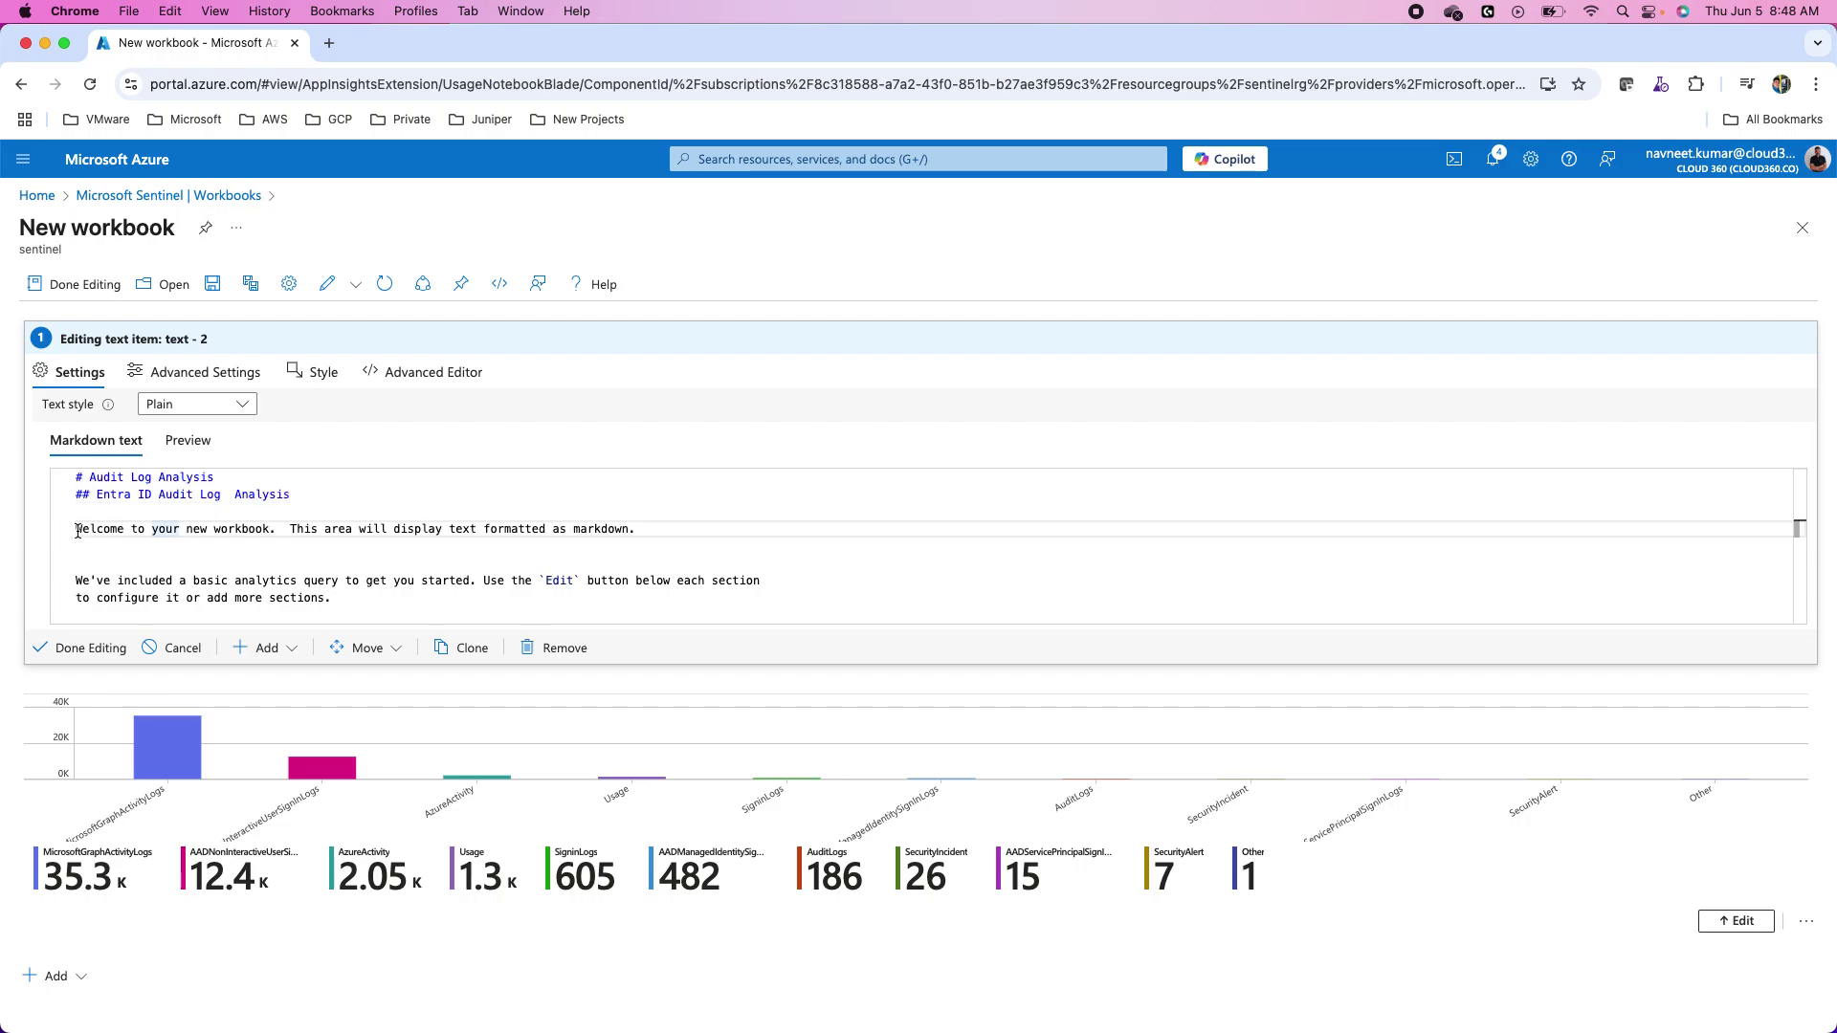
drag(77, 529, 387, 613)
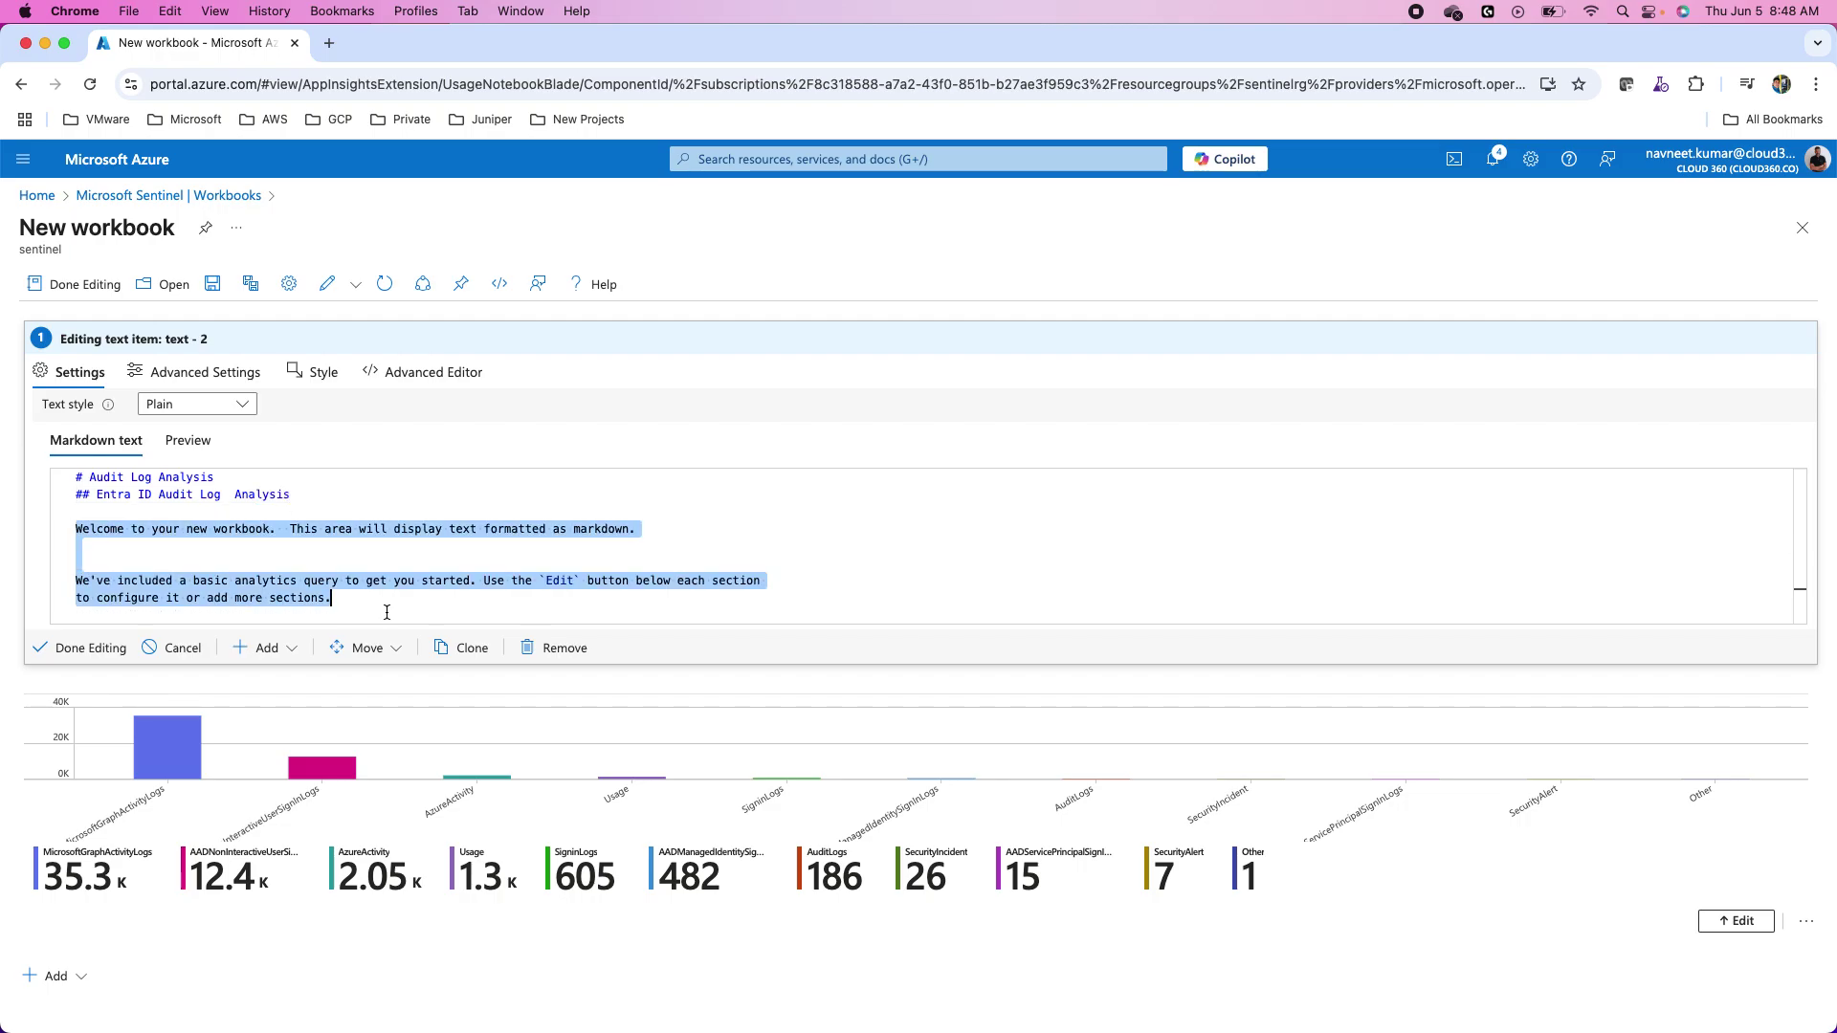
text(this )
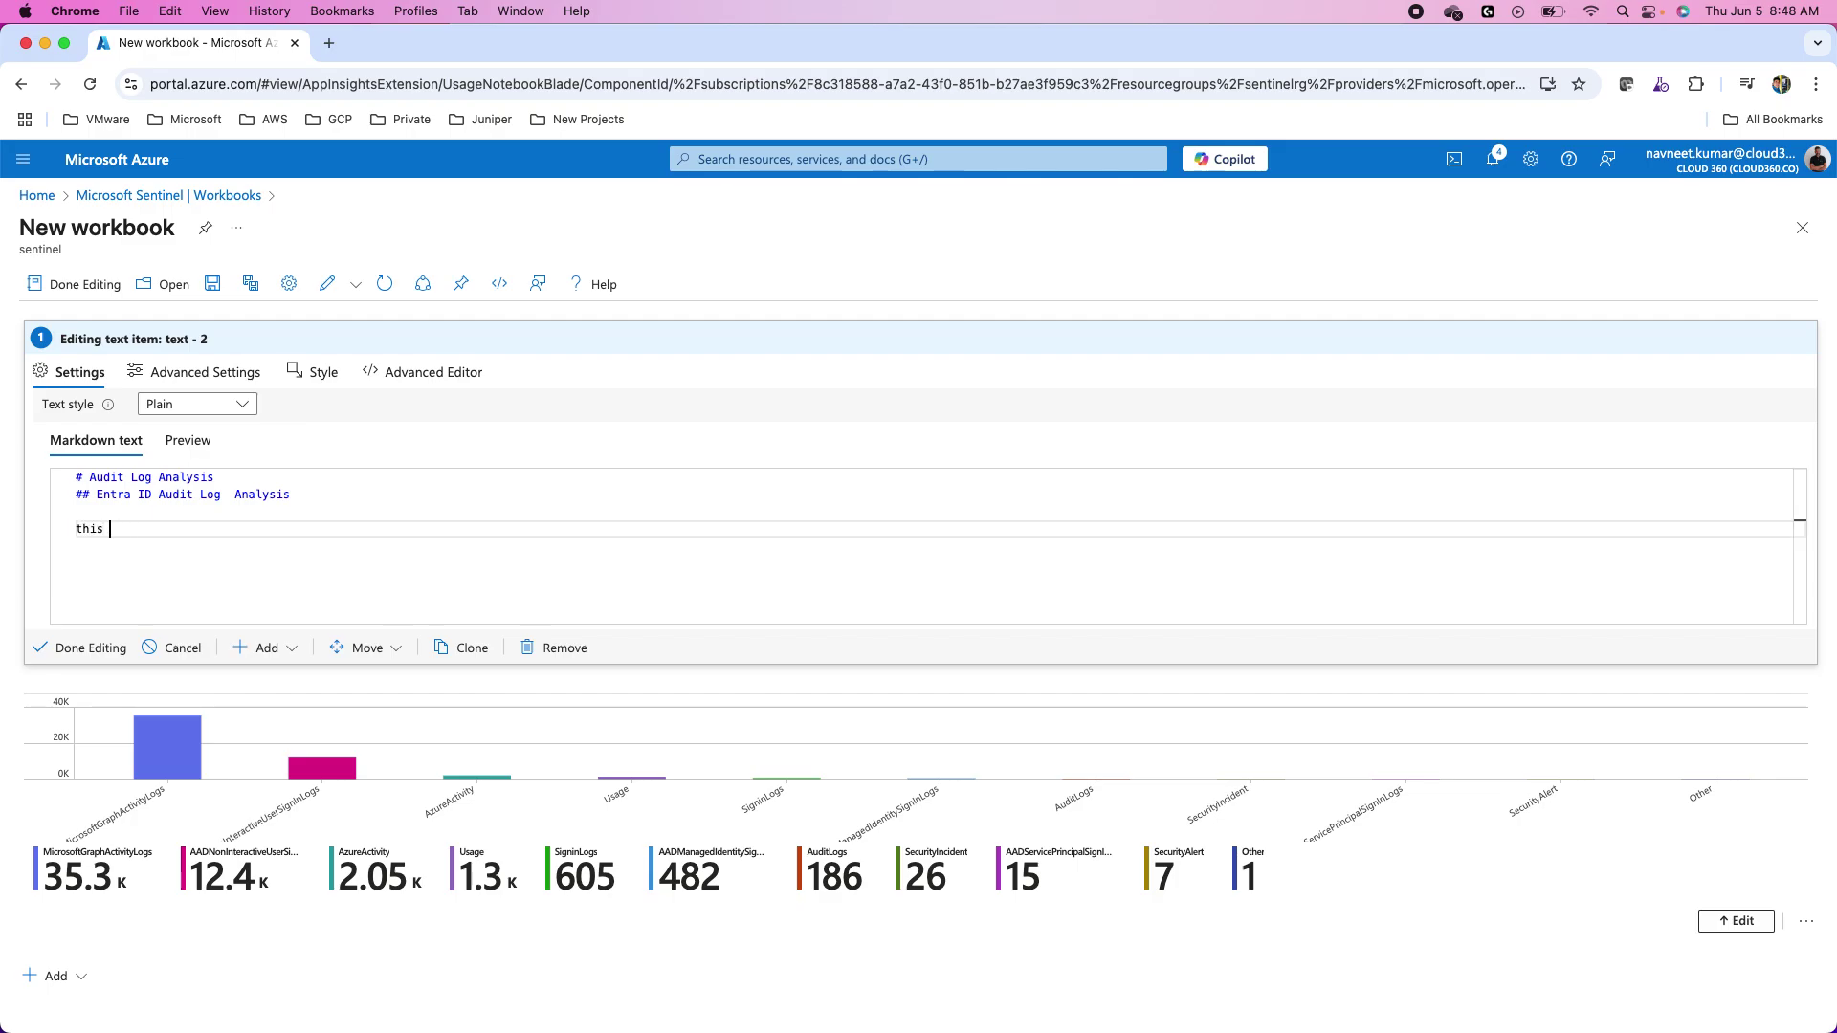
text(si is for demo use)
click(72, 650)
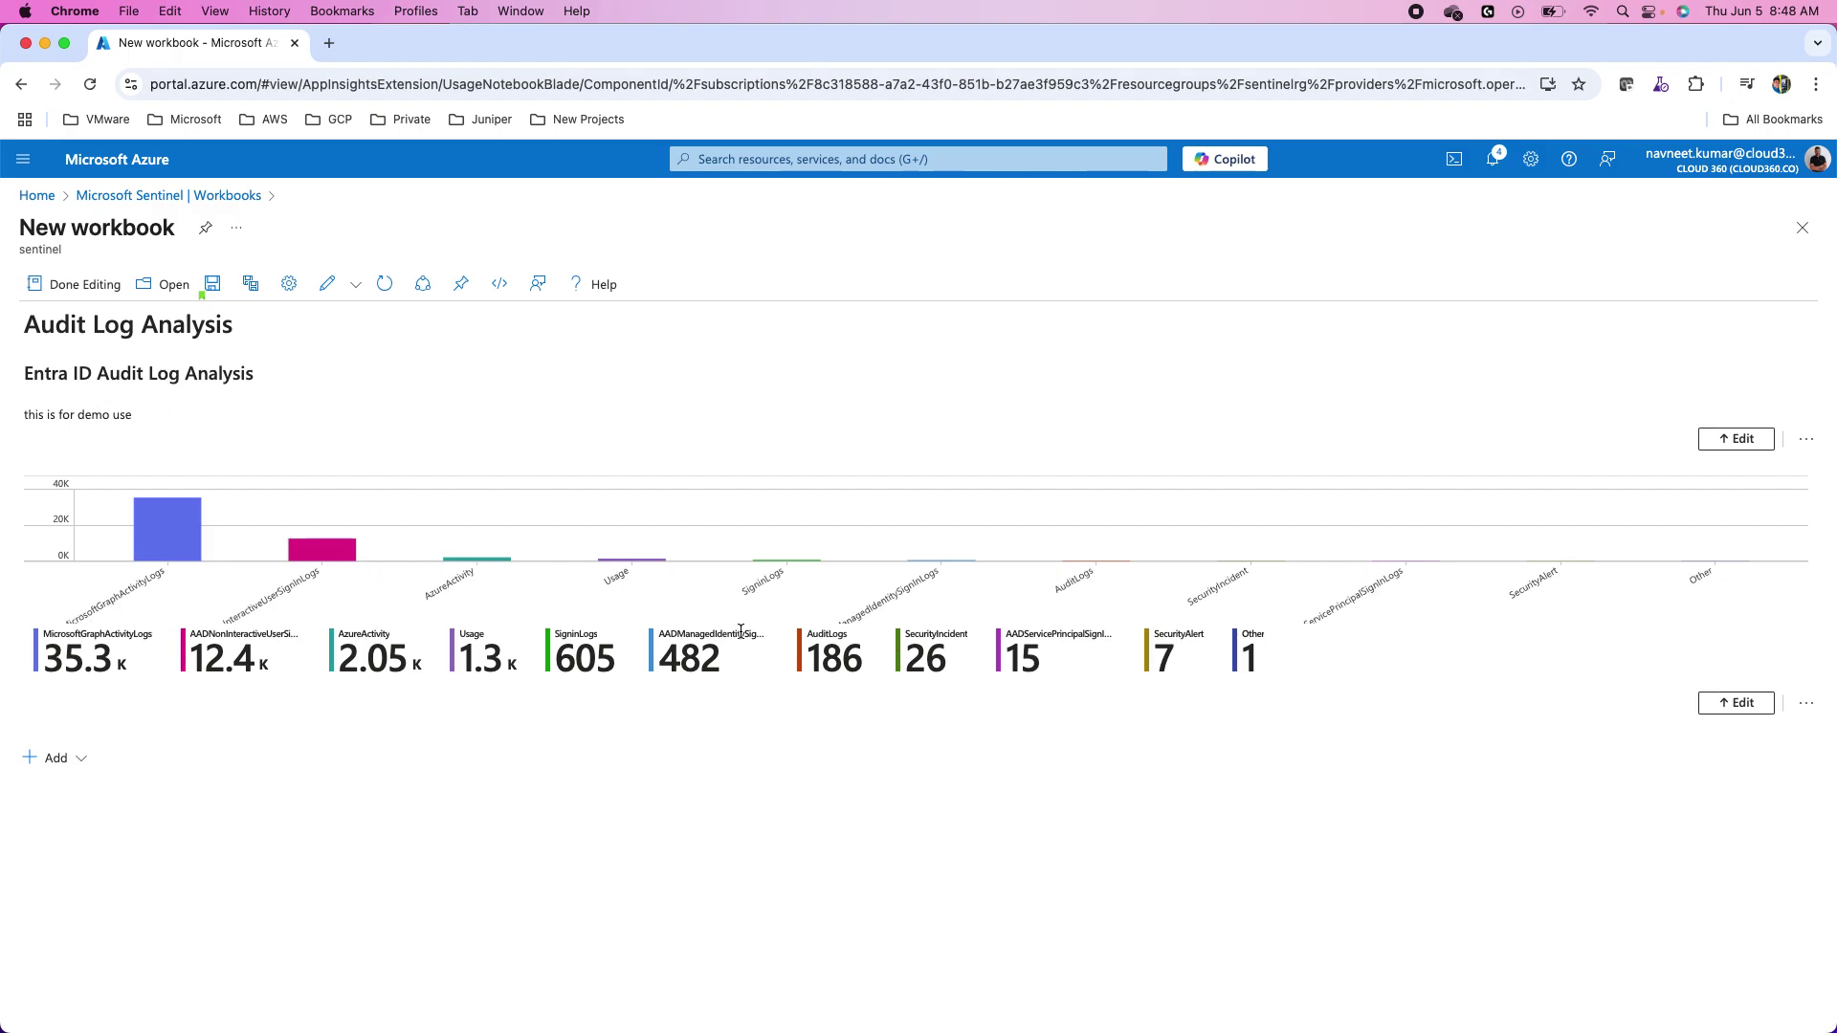
Replace the sample query with plain 'AuditLogs', removing the stray empty line, and run it
click(1737, 703)
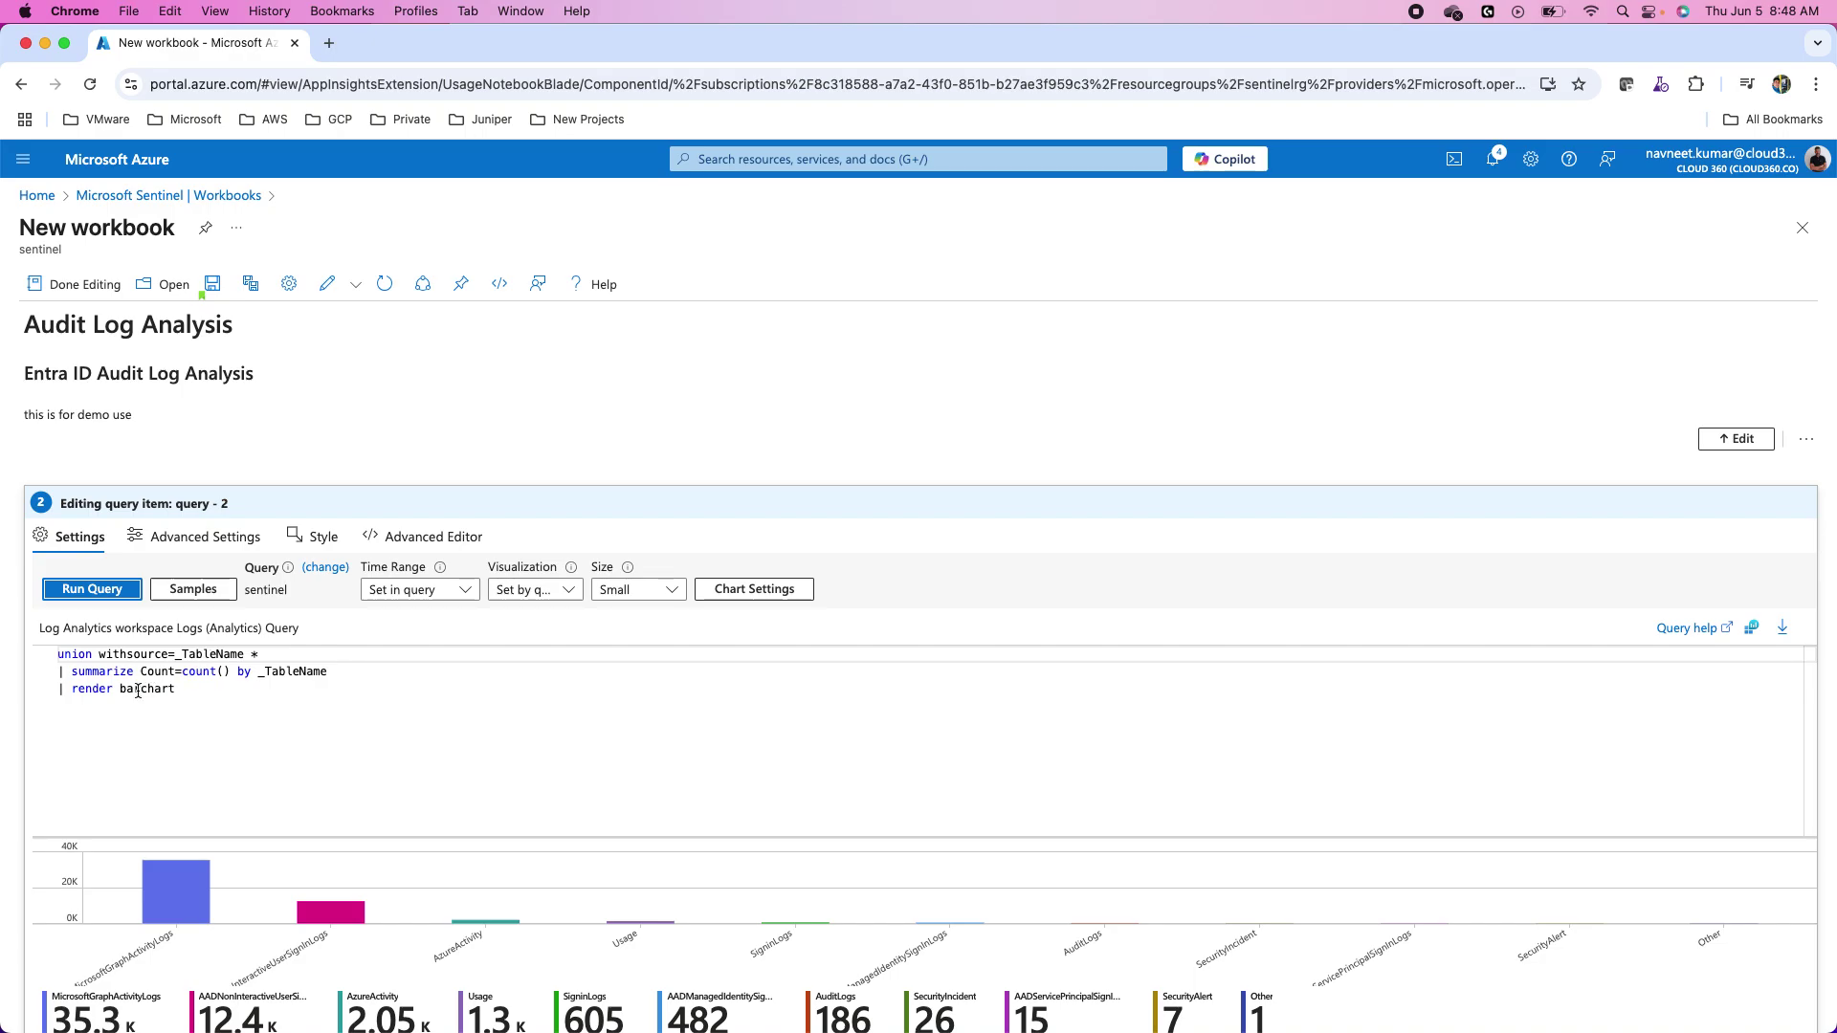
click(138, 690)
key(super+a)
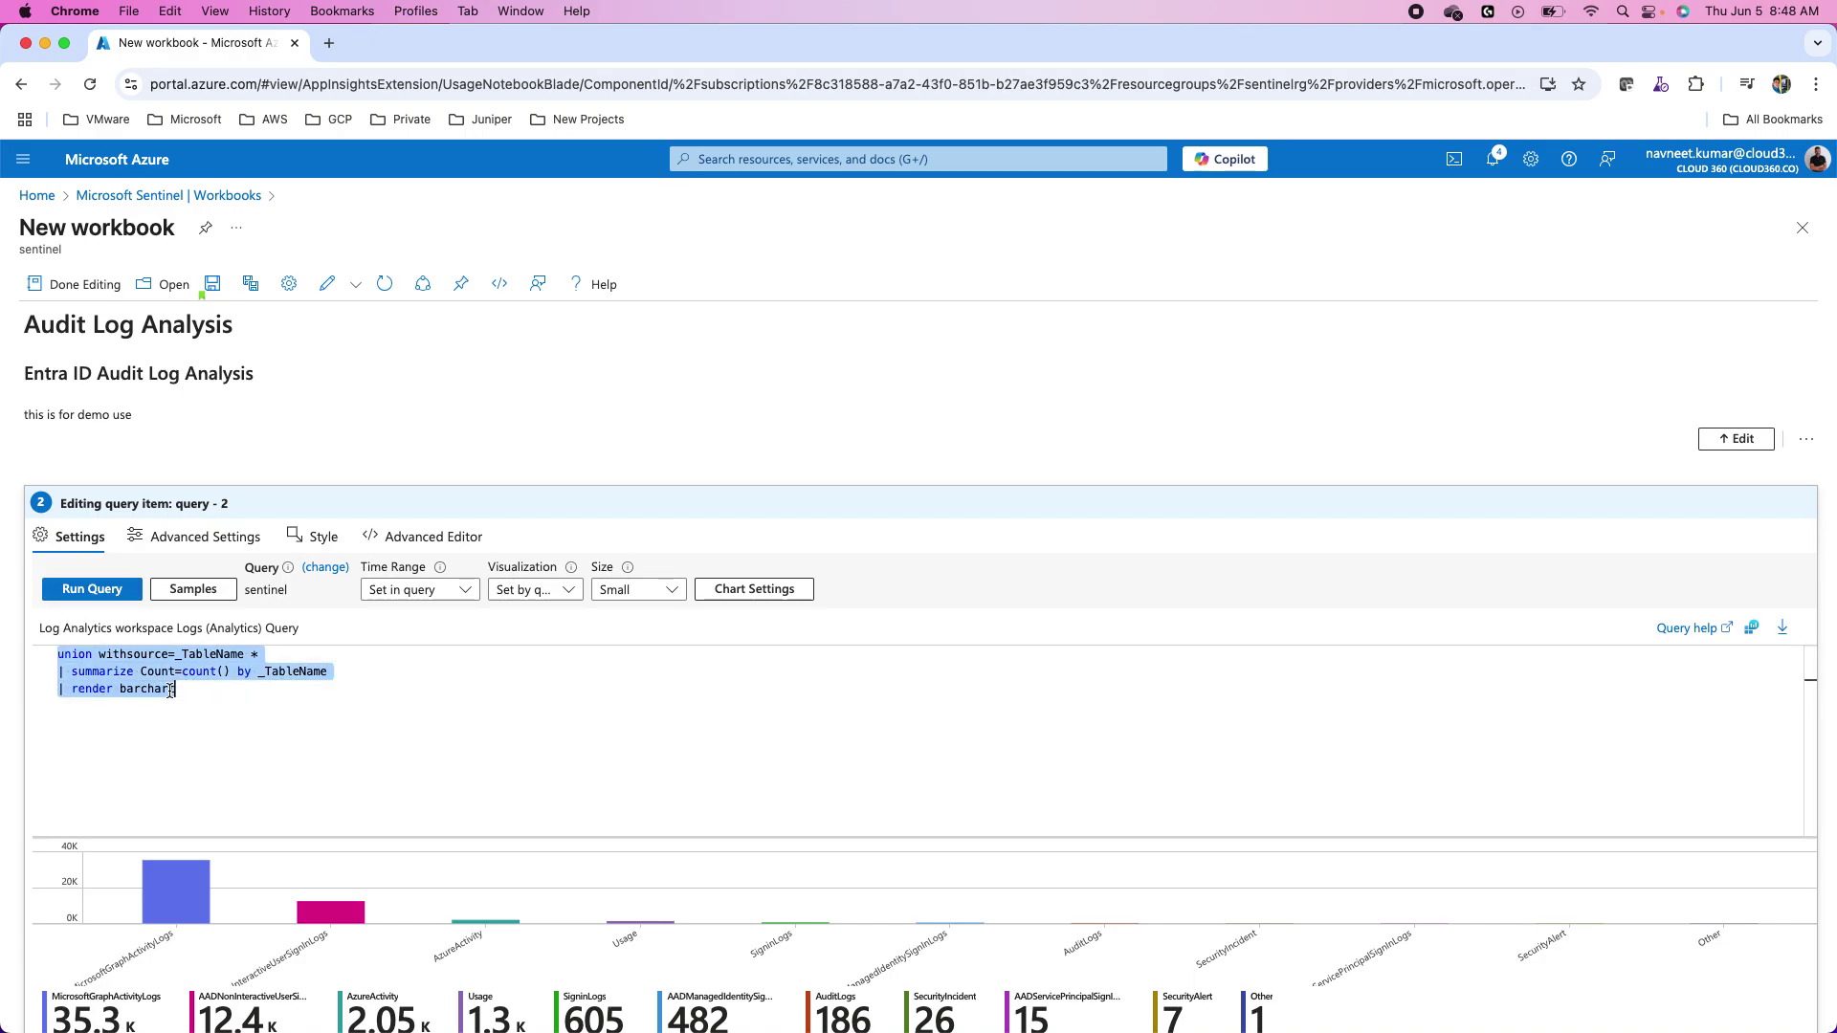
text(Au)
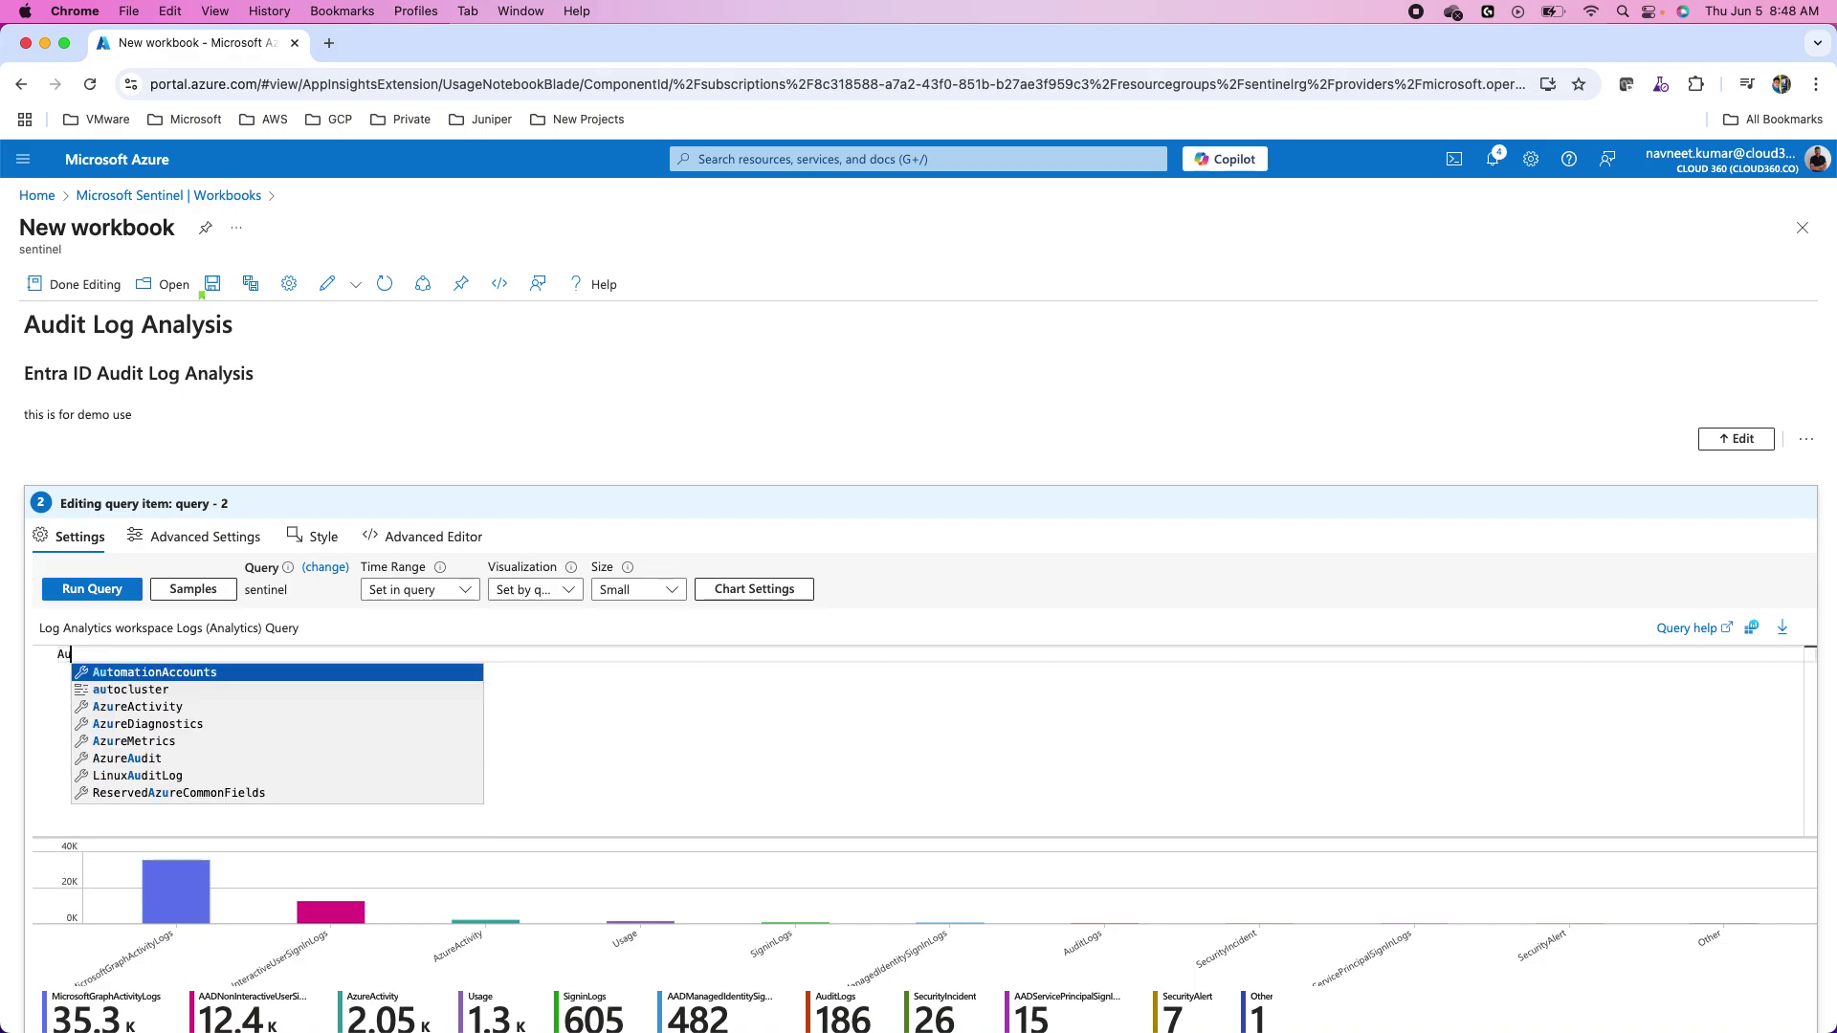
text(ditLogs)
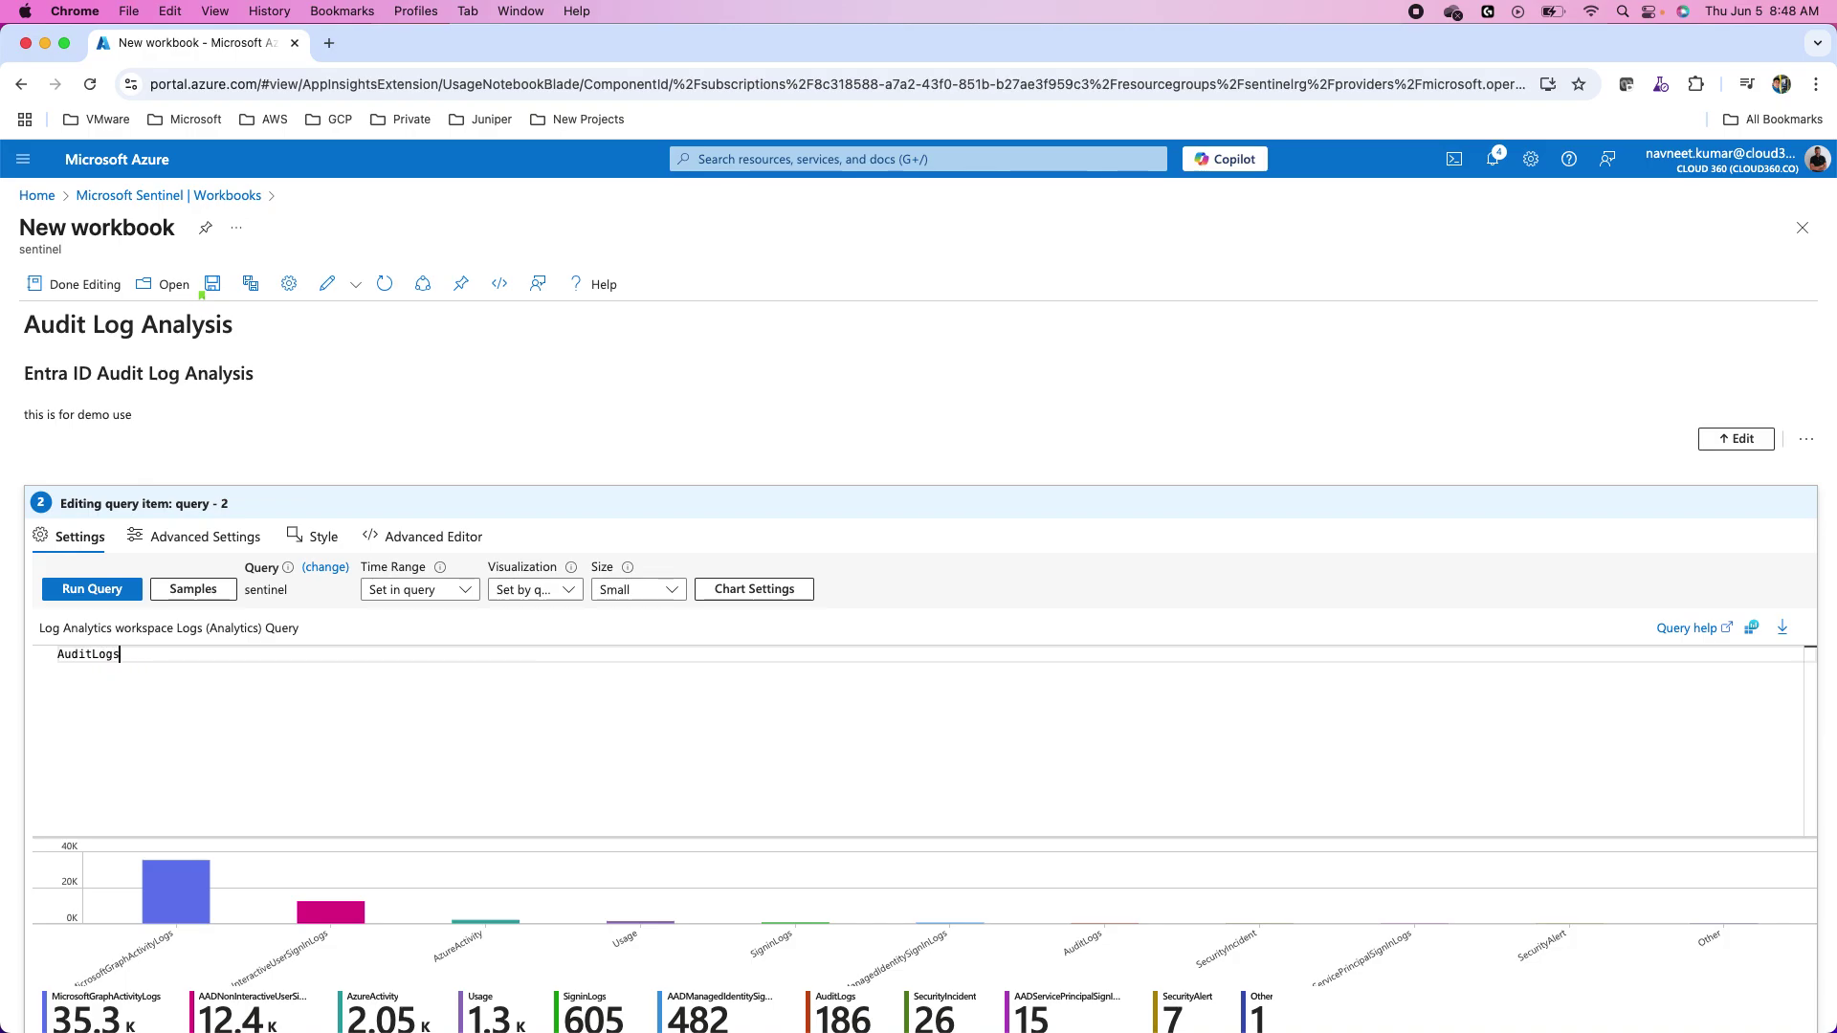
key(Return)
text(|)
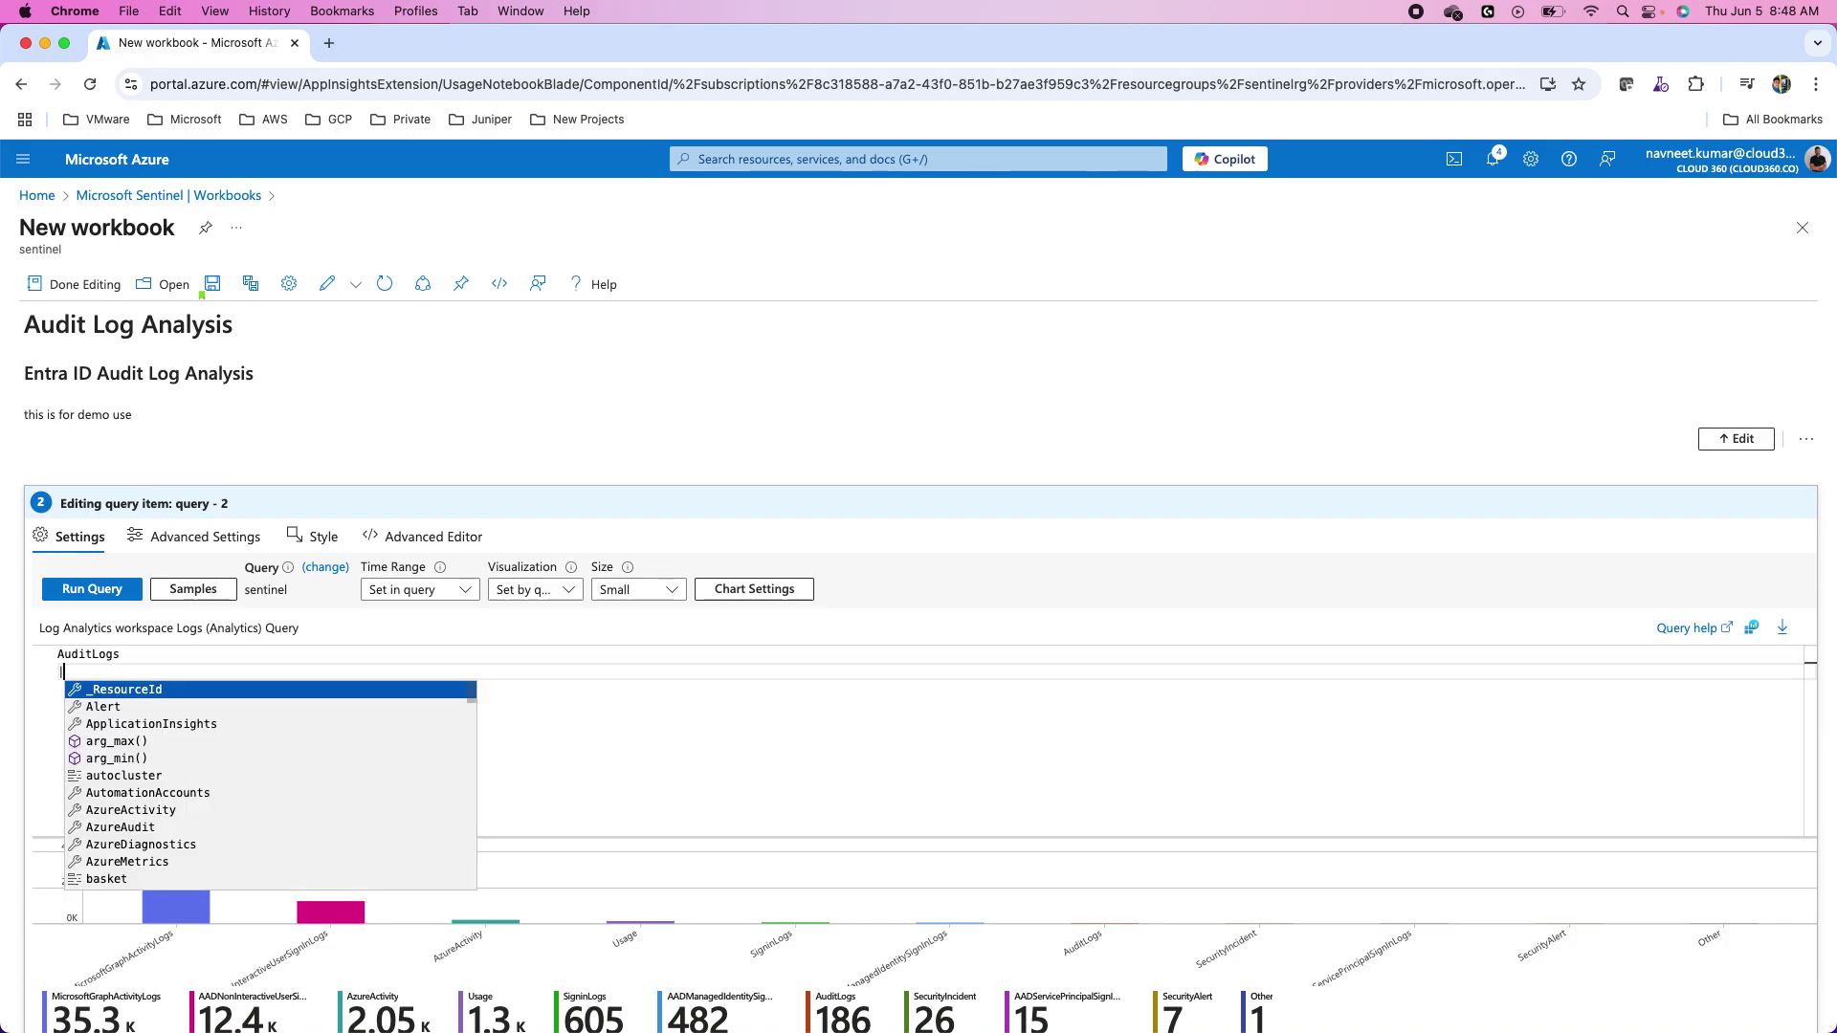
click(93, 652)
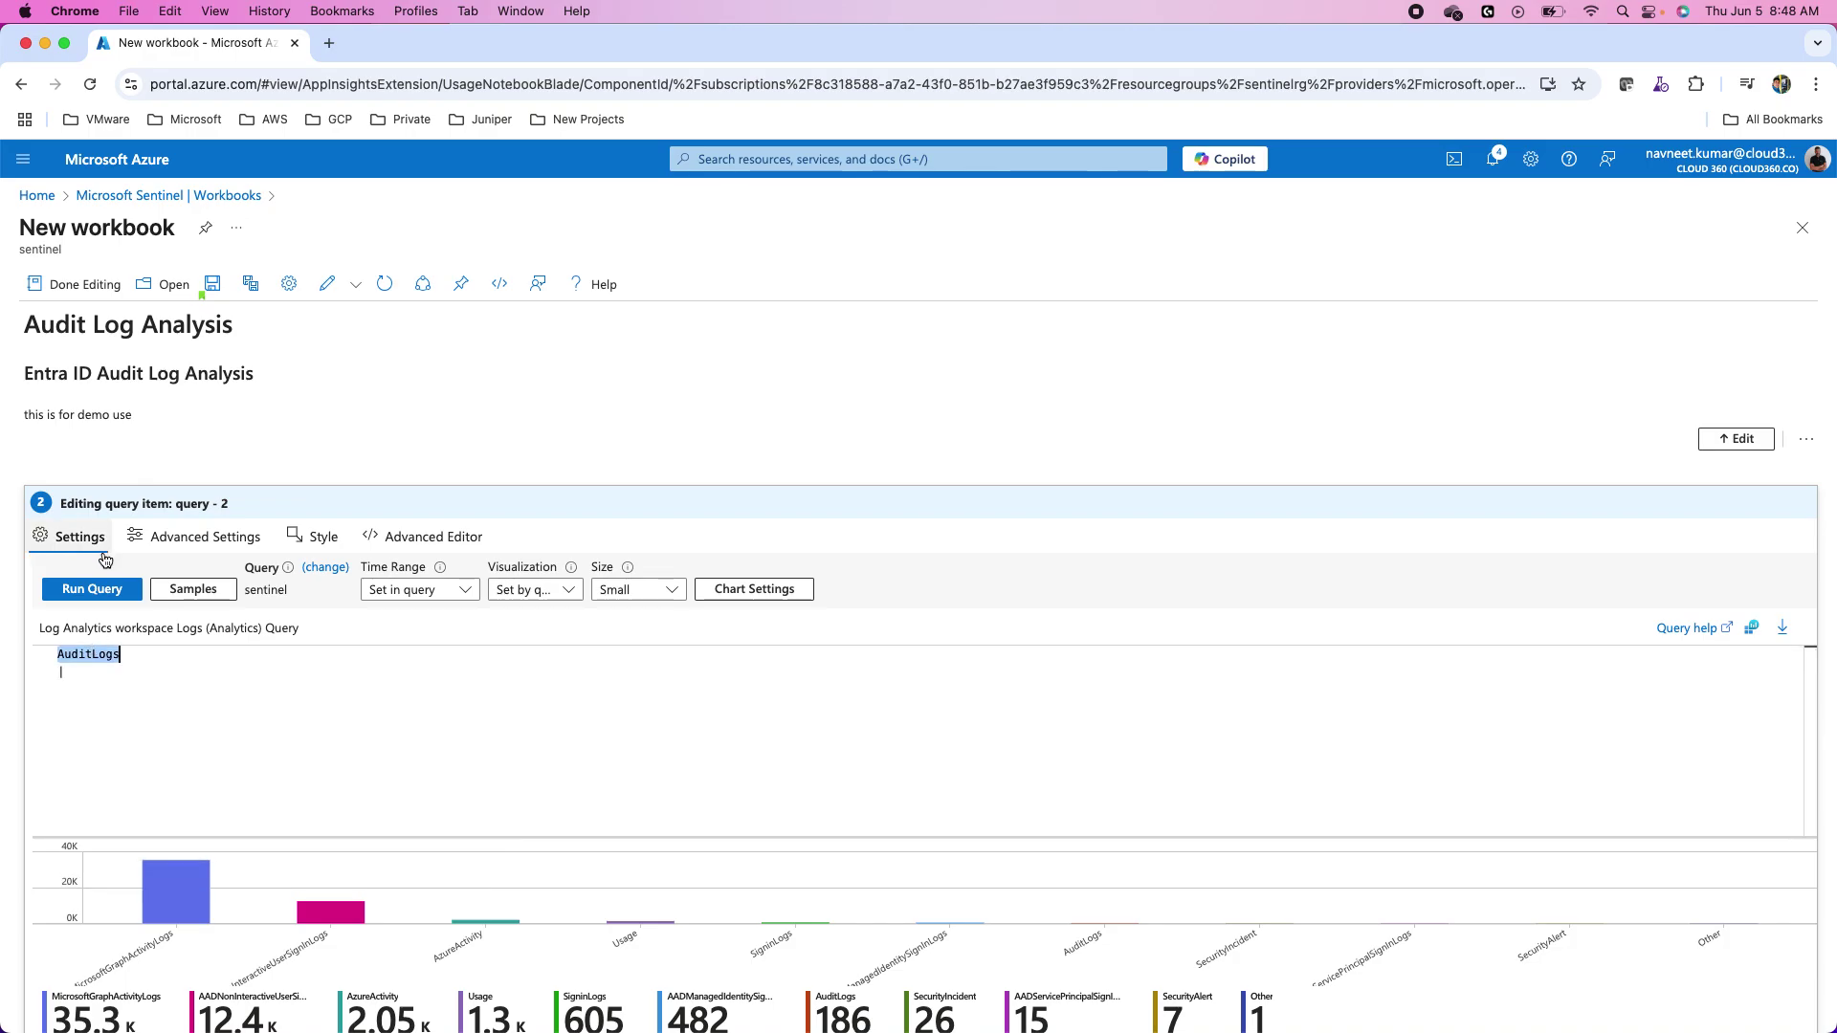
click(92, 589)
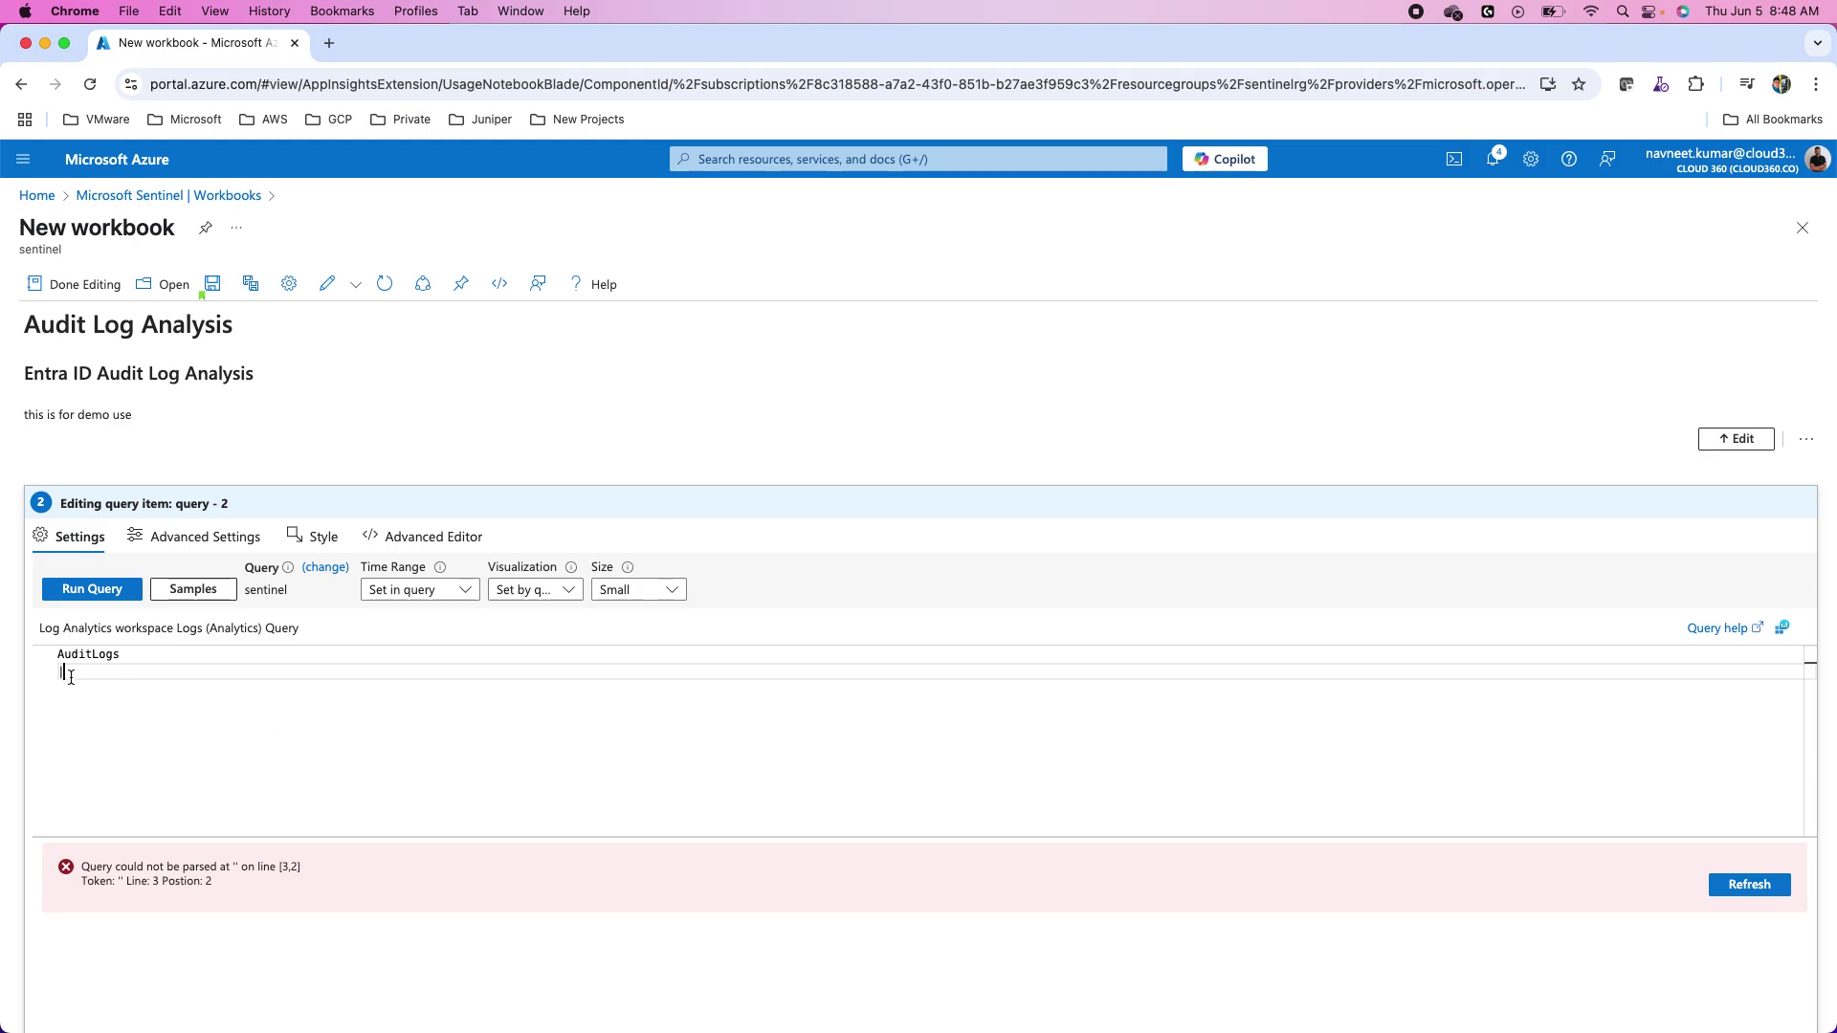
key(BackSpace)
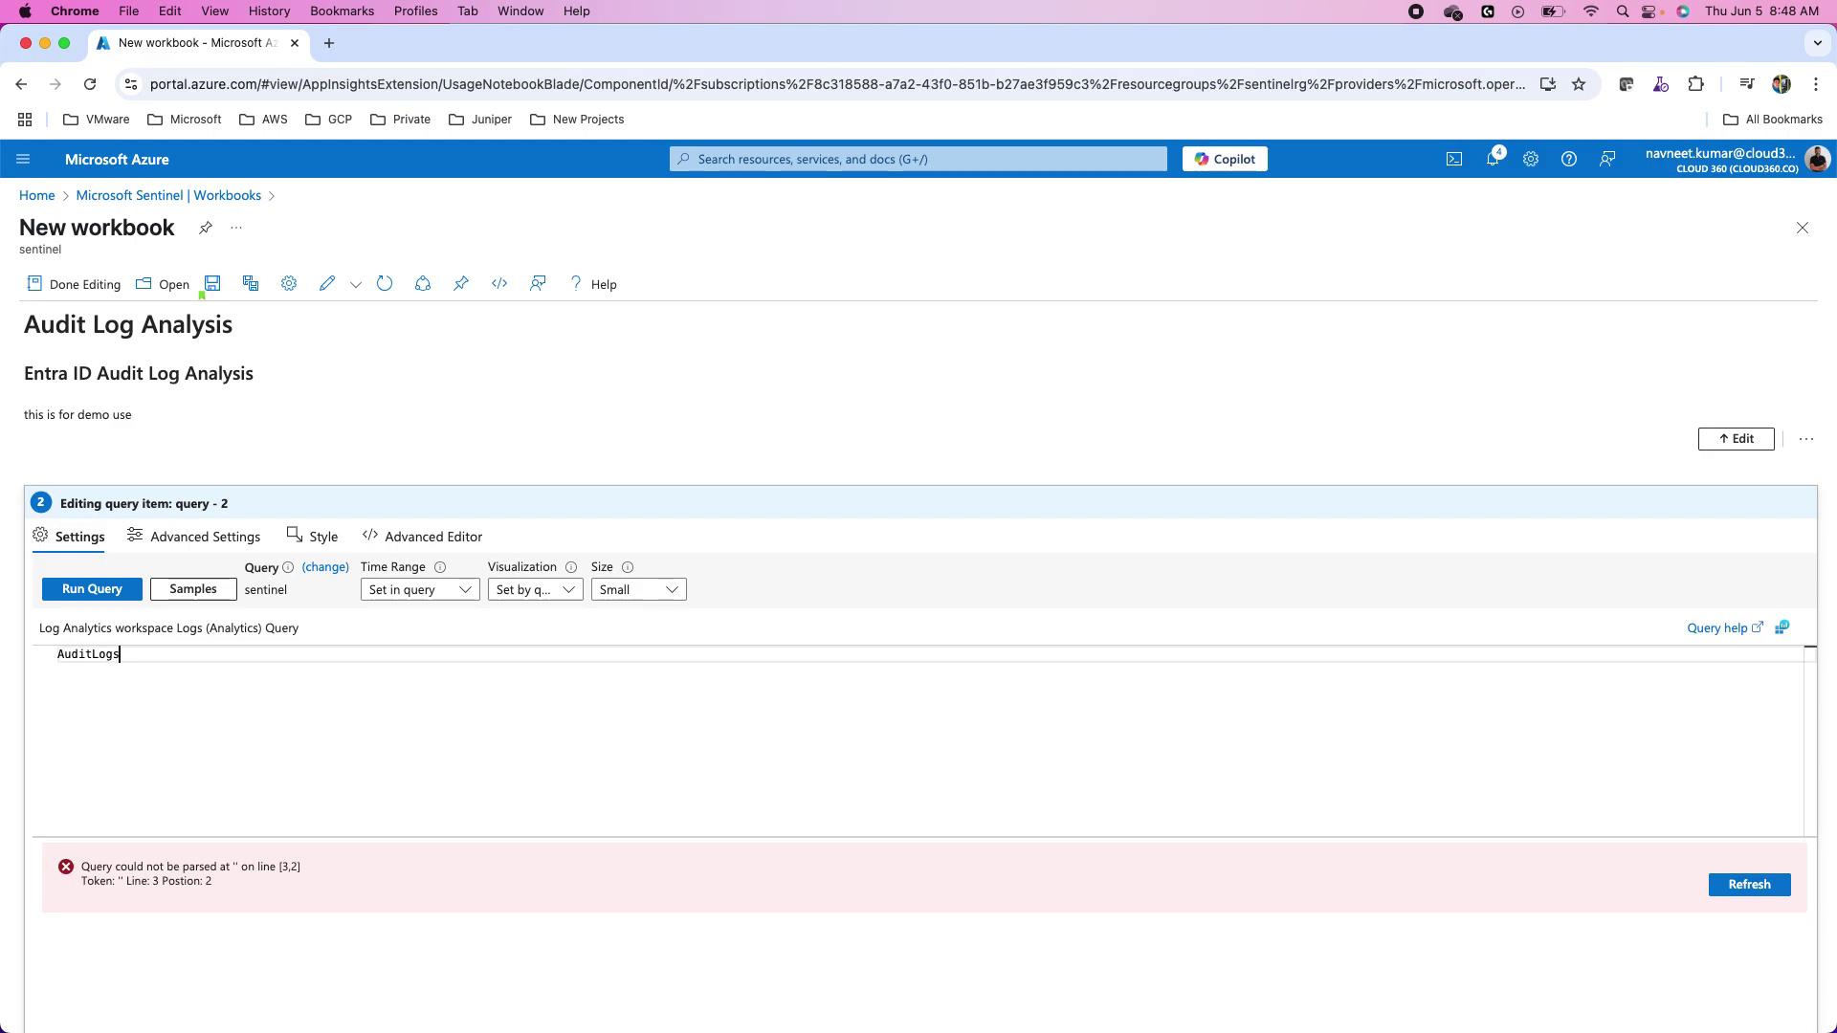
double_click(84, 653)
click(94, 591)
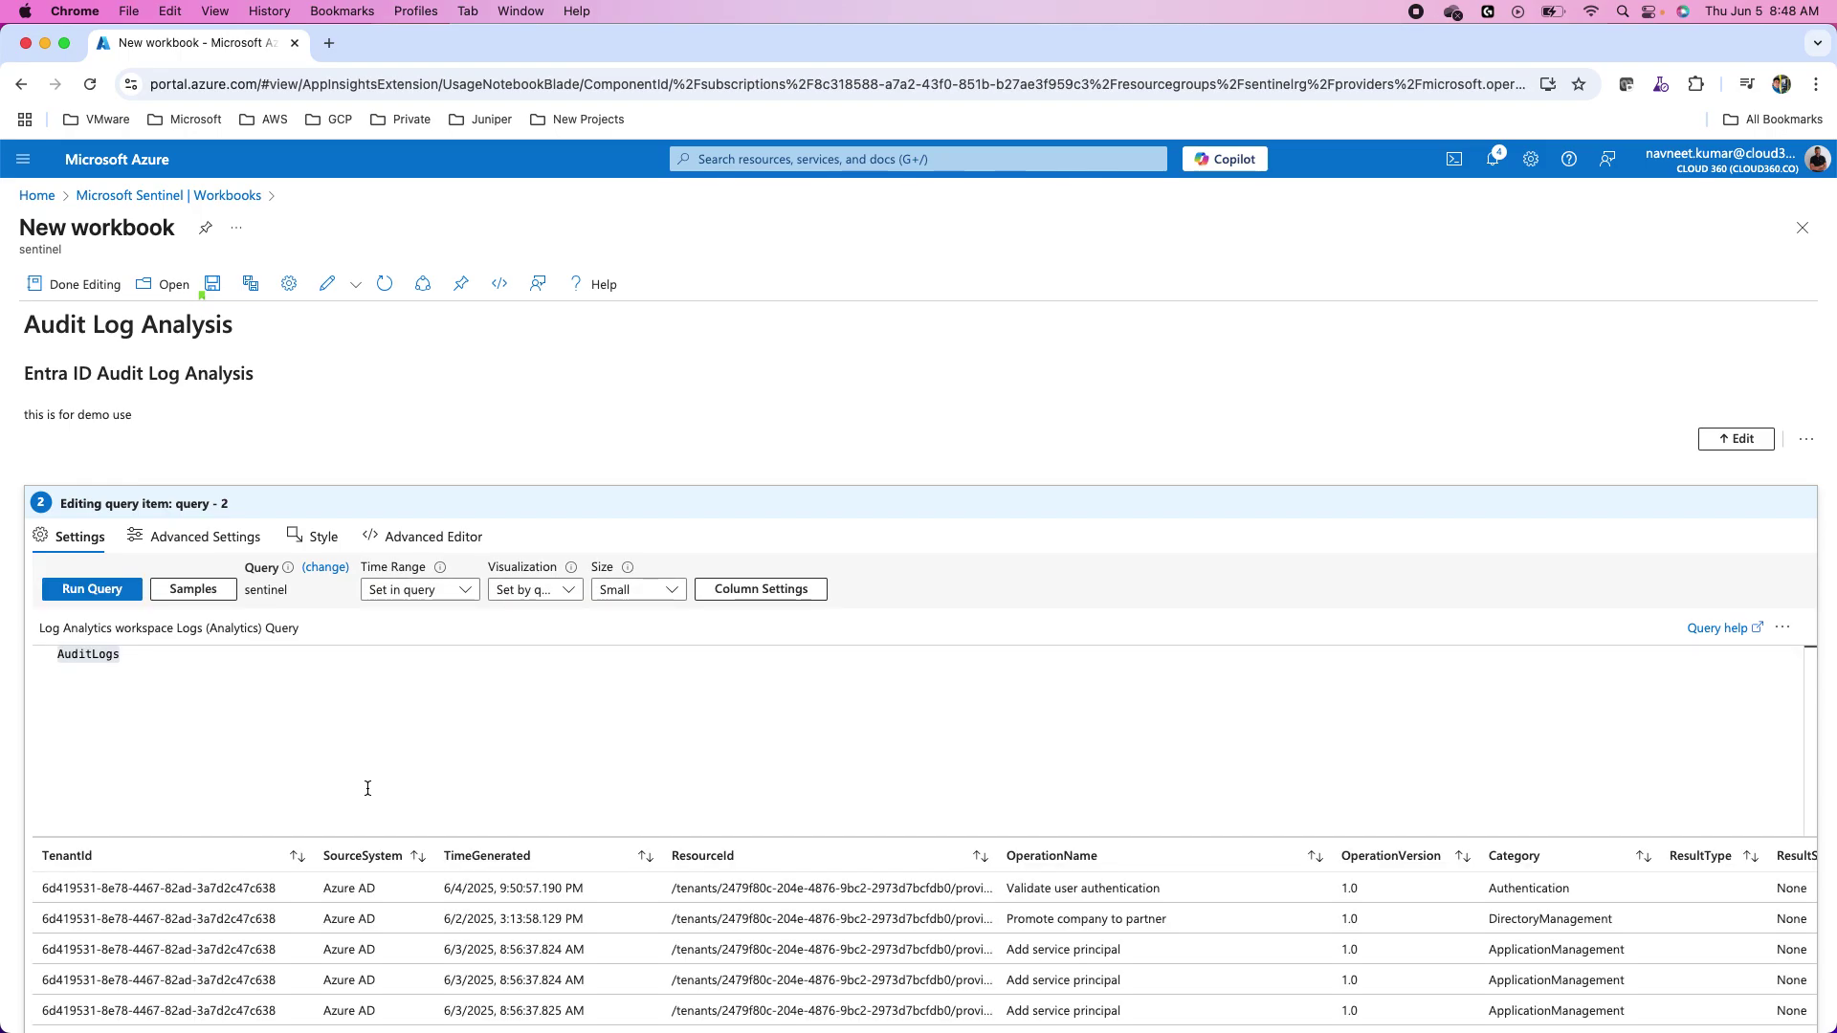
Add '|where TimeGenerated >= ago(3d)' to the AuditLogs query and run it
click(135, 656)
key(Return)
text(|)
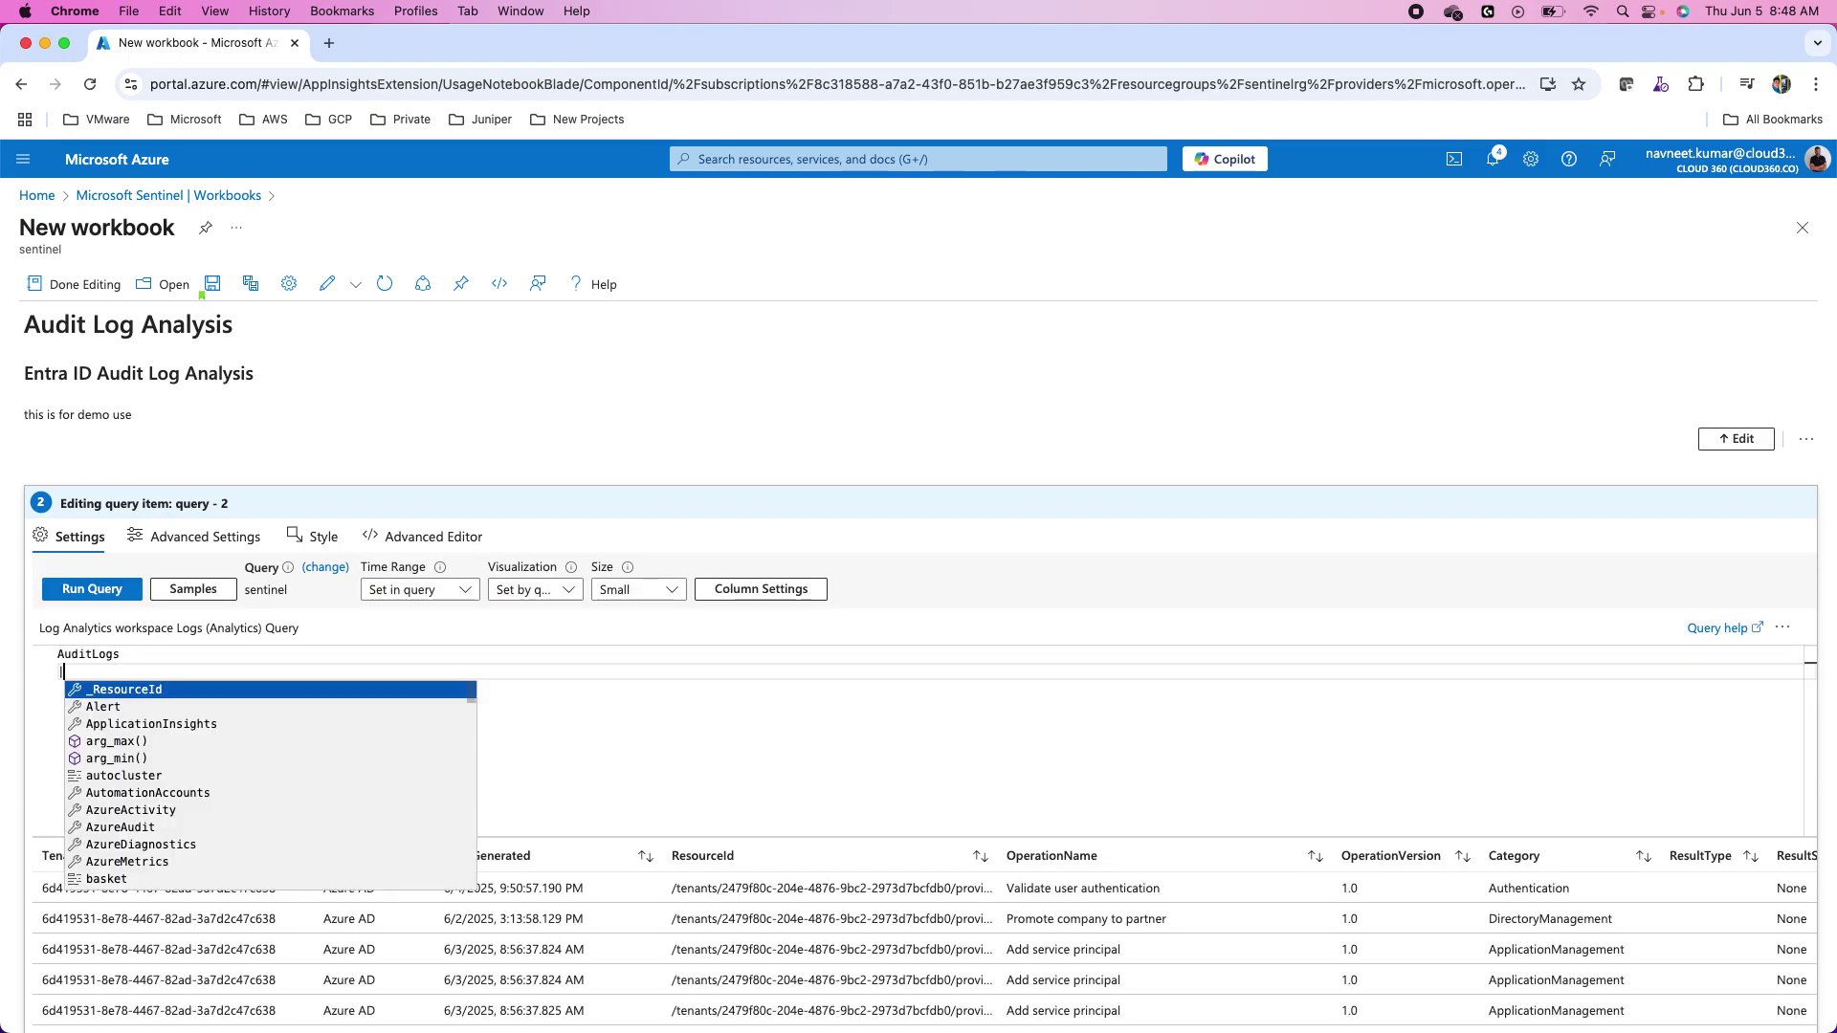
text(where time)
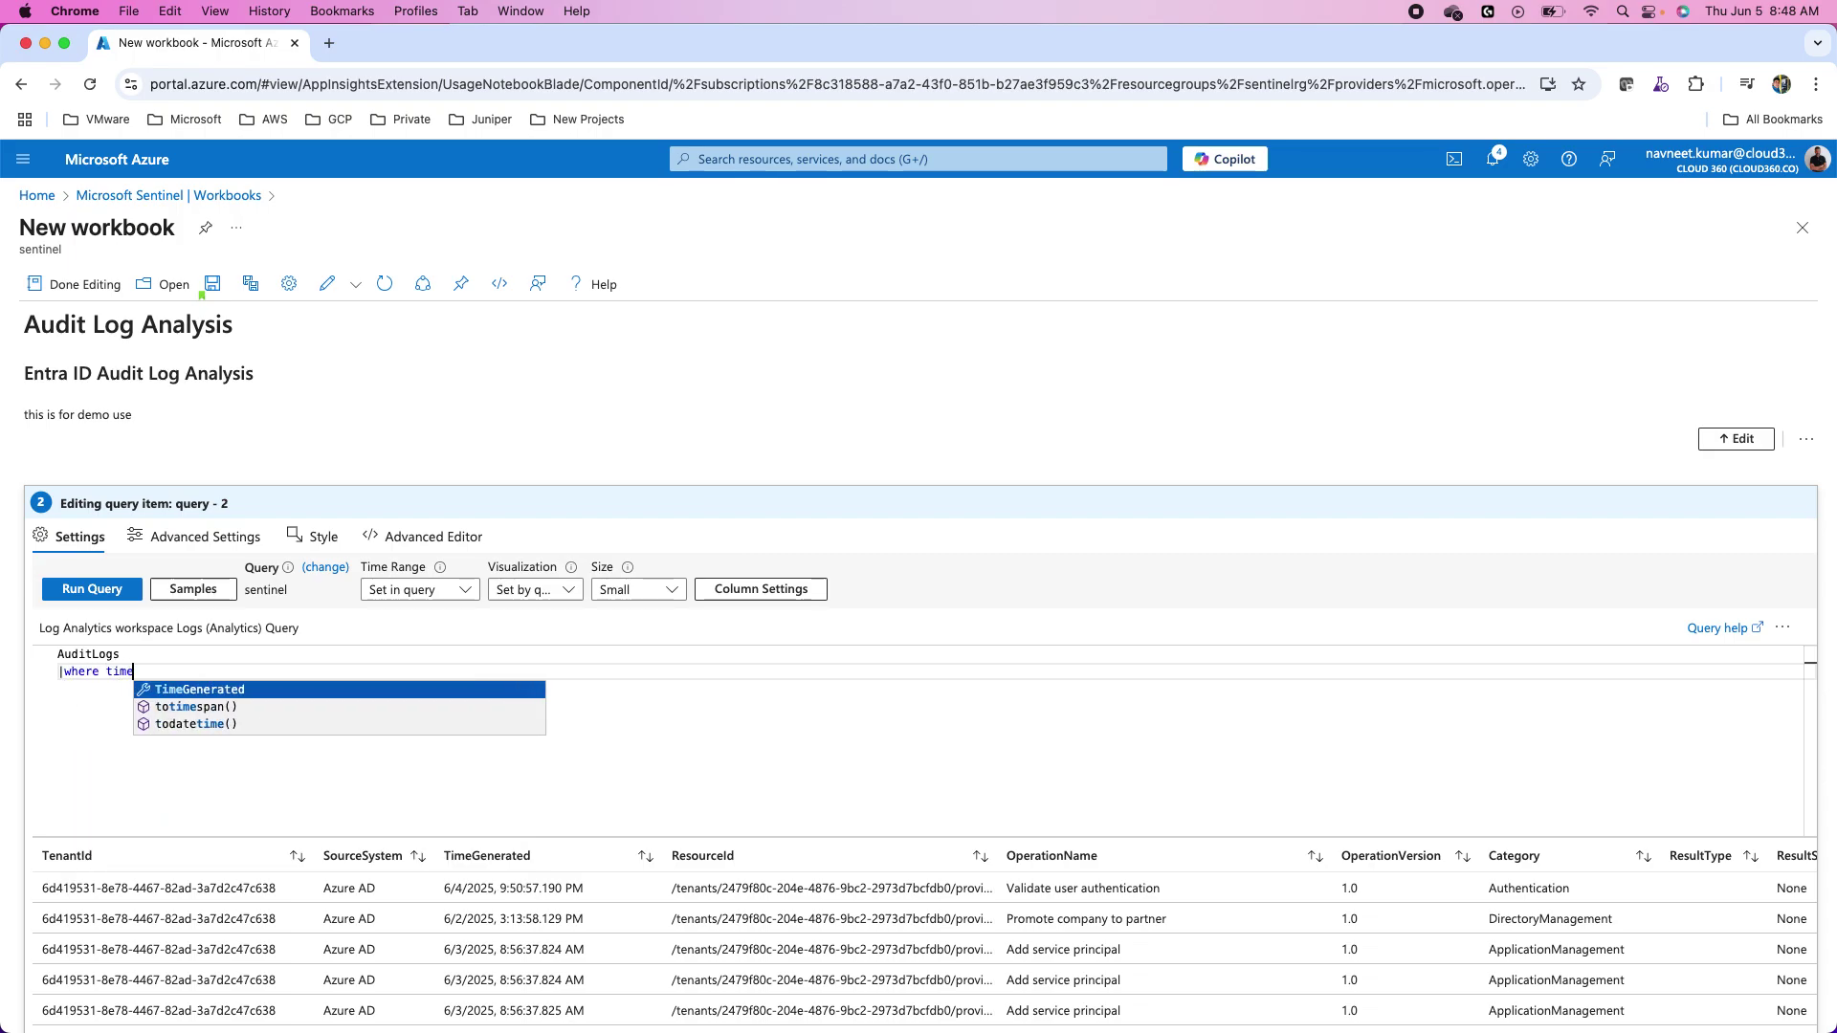
key(Tab)
text(>)
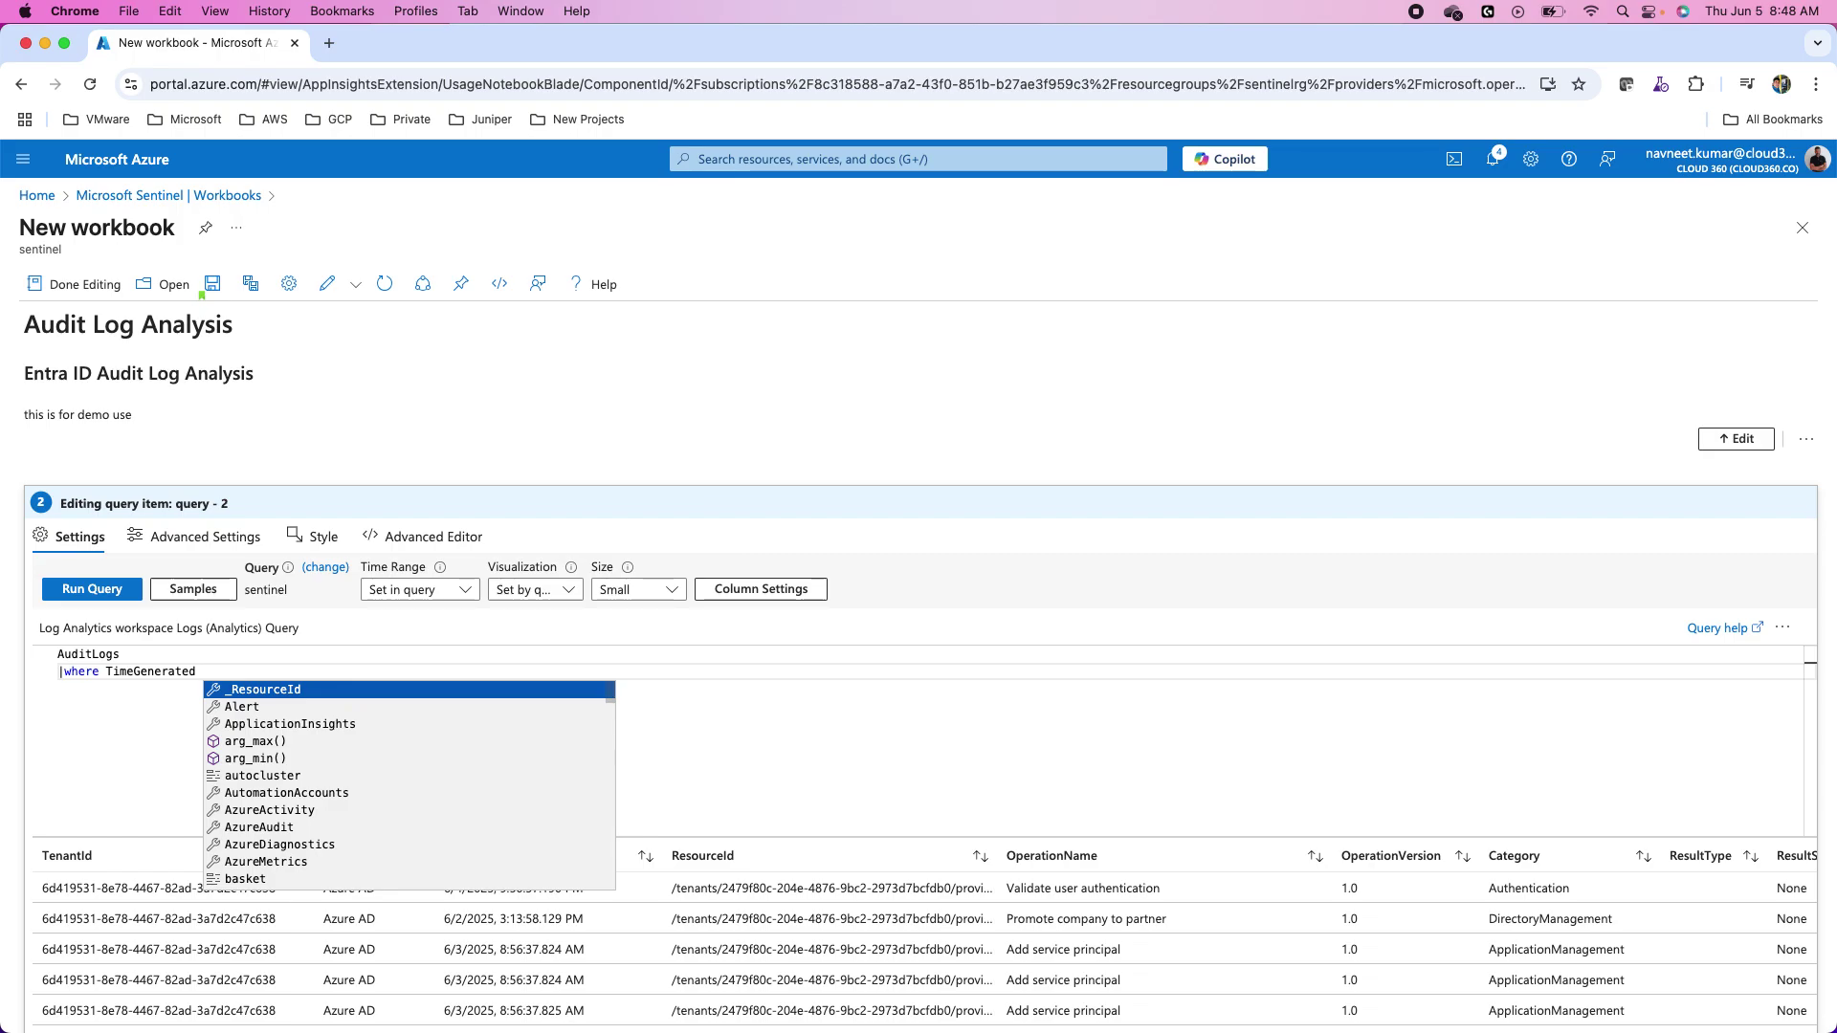
text(= )
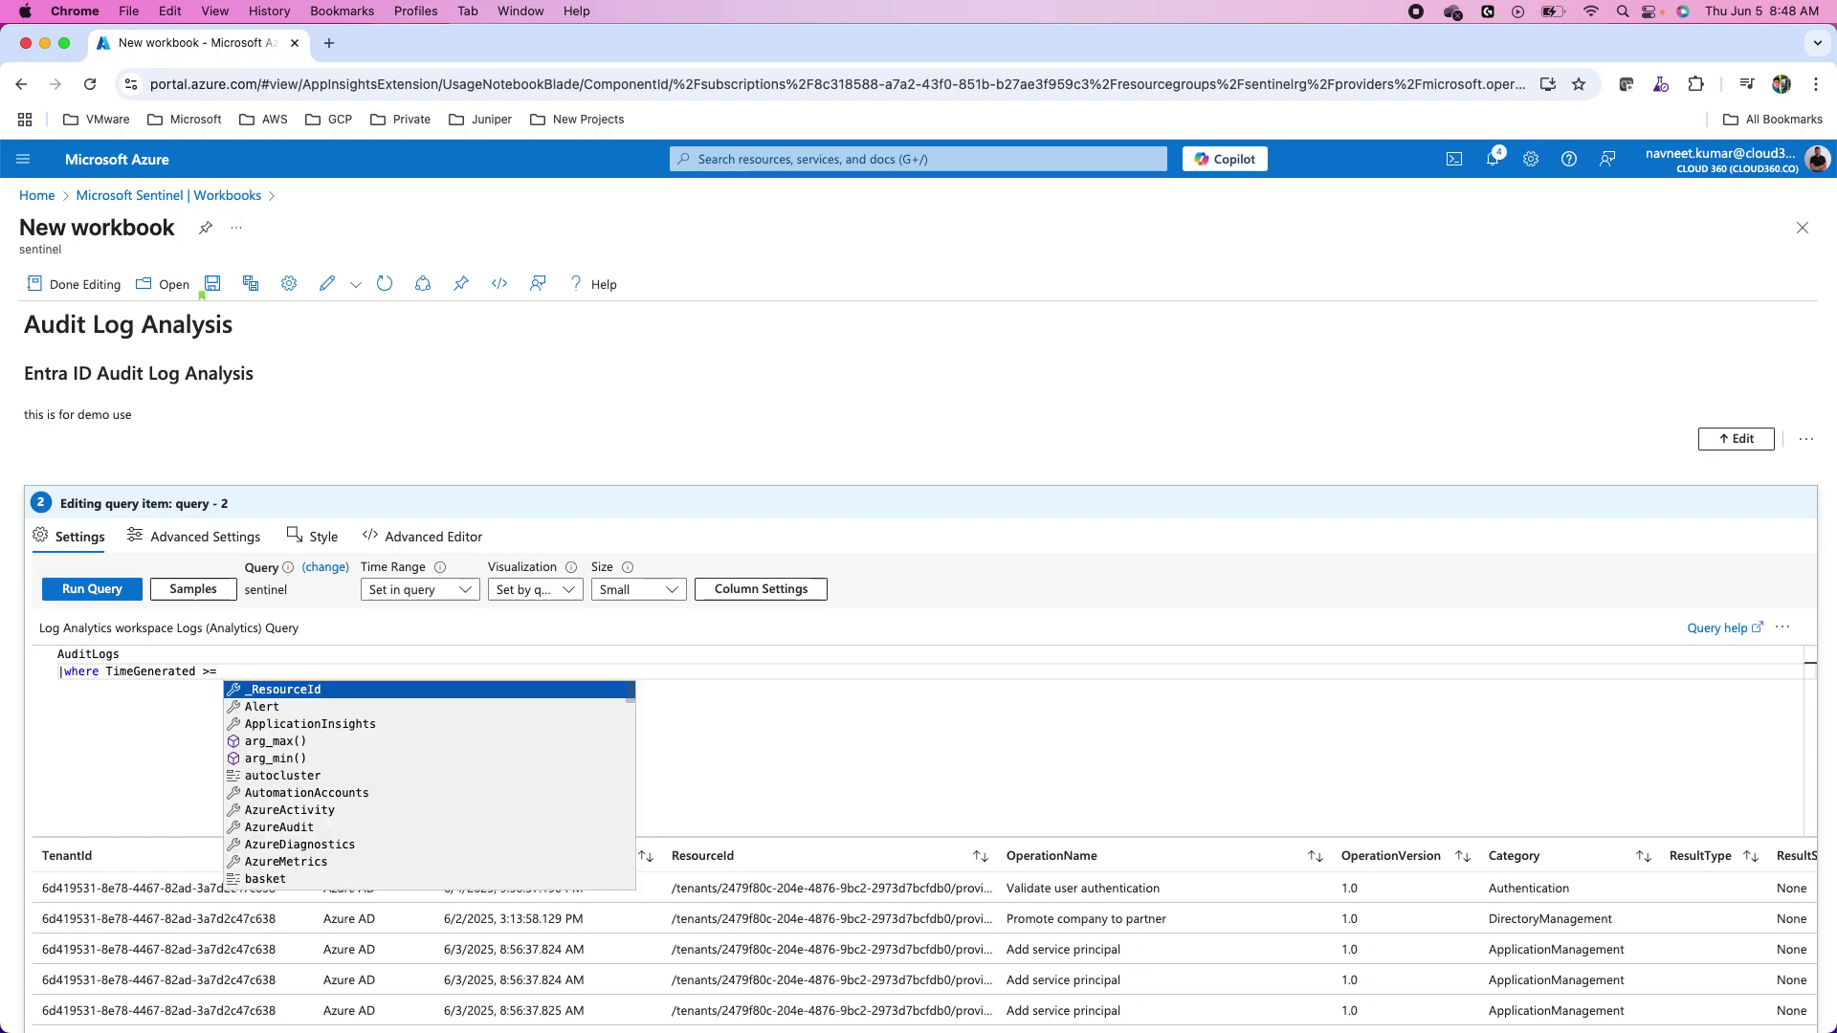
text(ago)
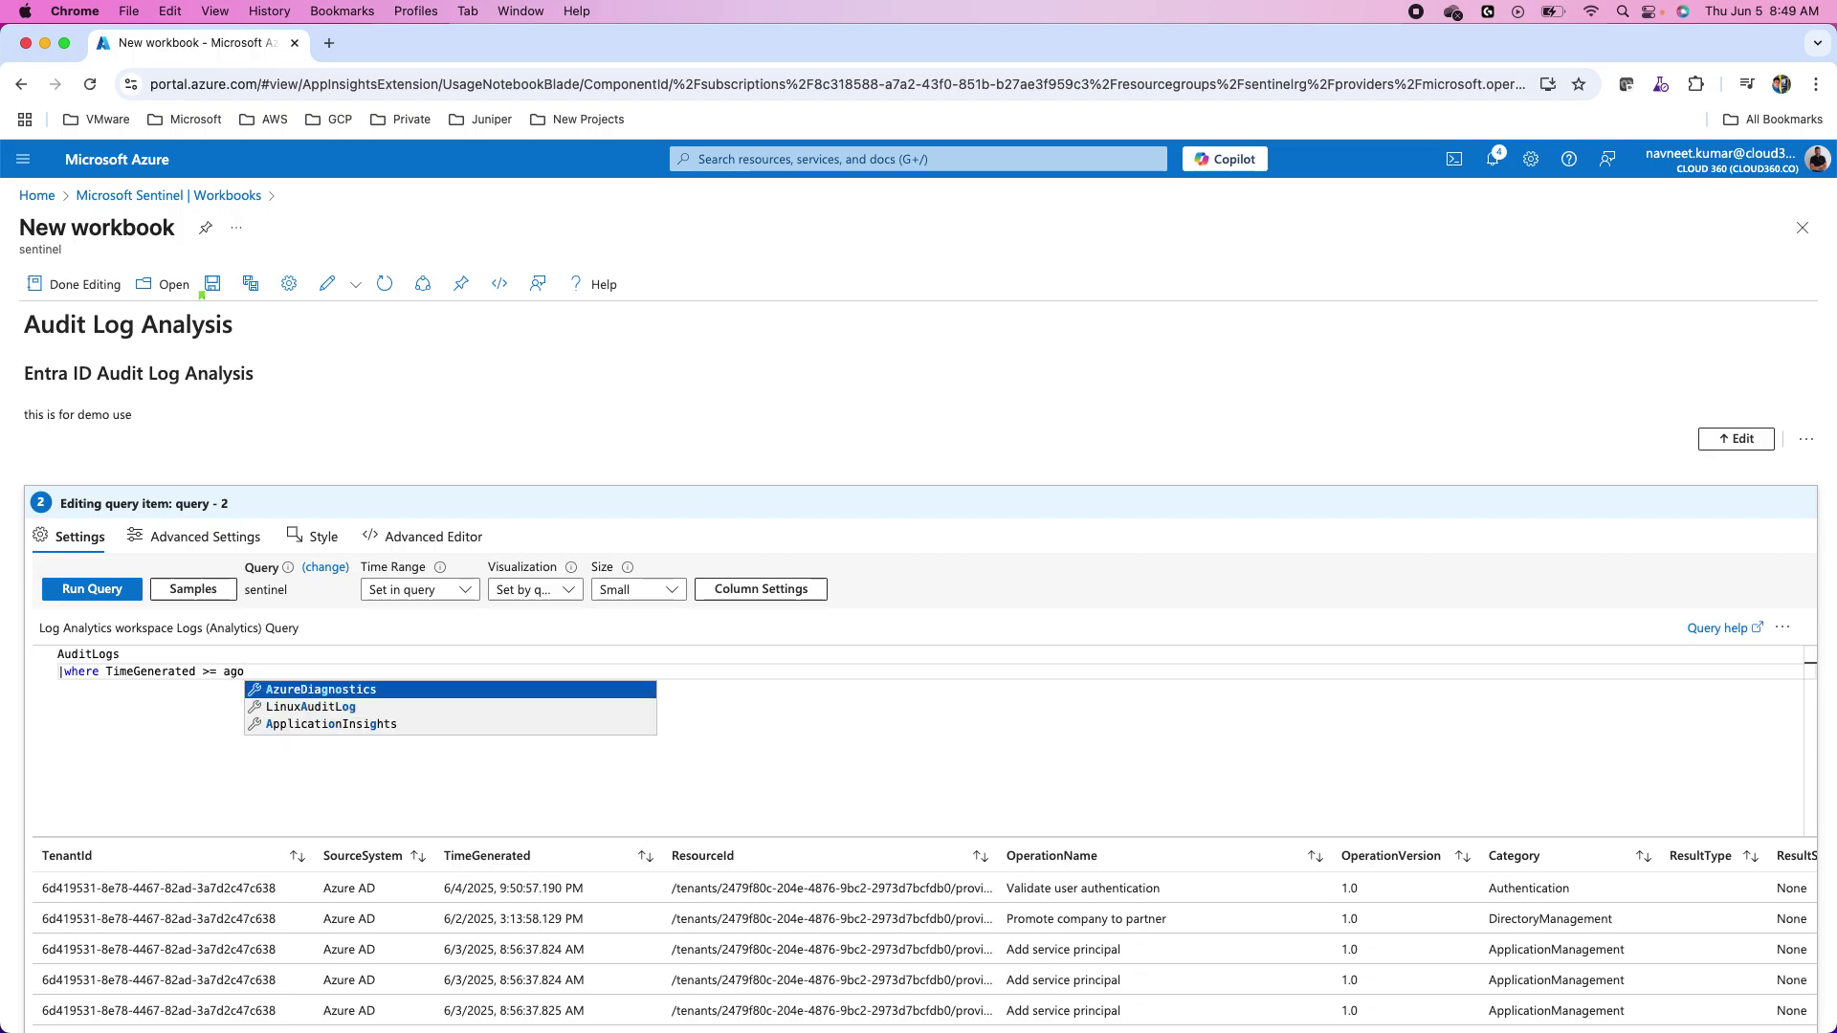
text(()
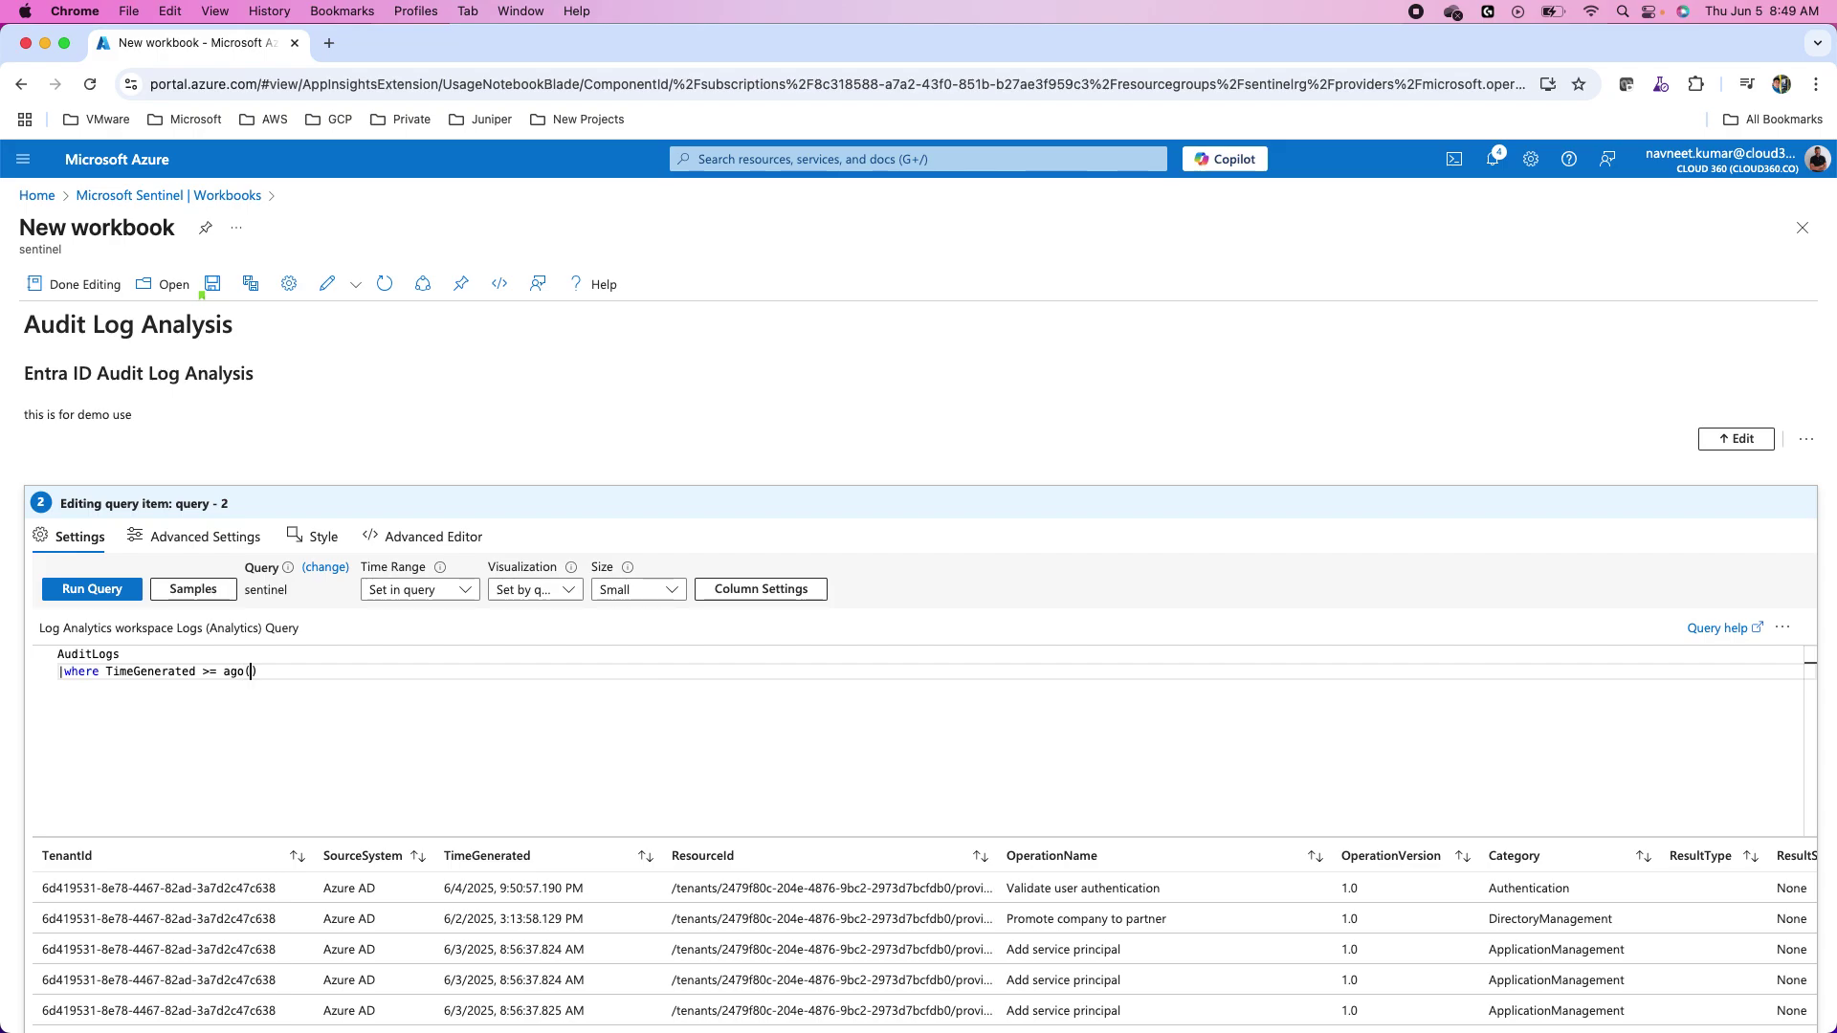
text(3d)
click(92, 589)
Add '|summarize count() by OperationName' and run the query to count events per operation
key(Return)
text(|)
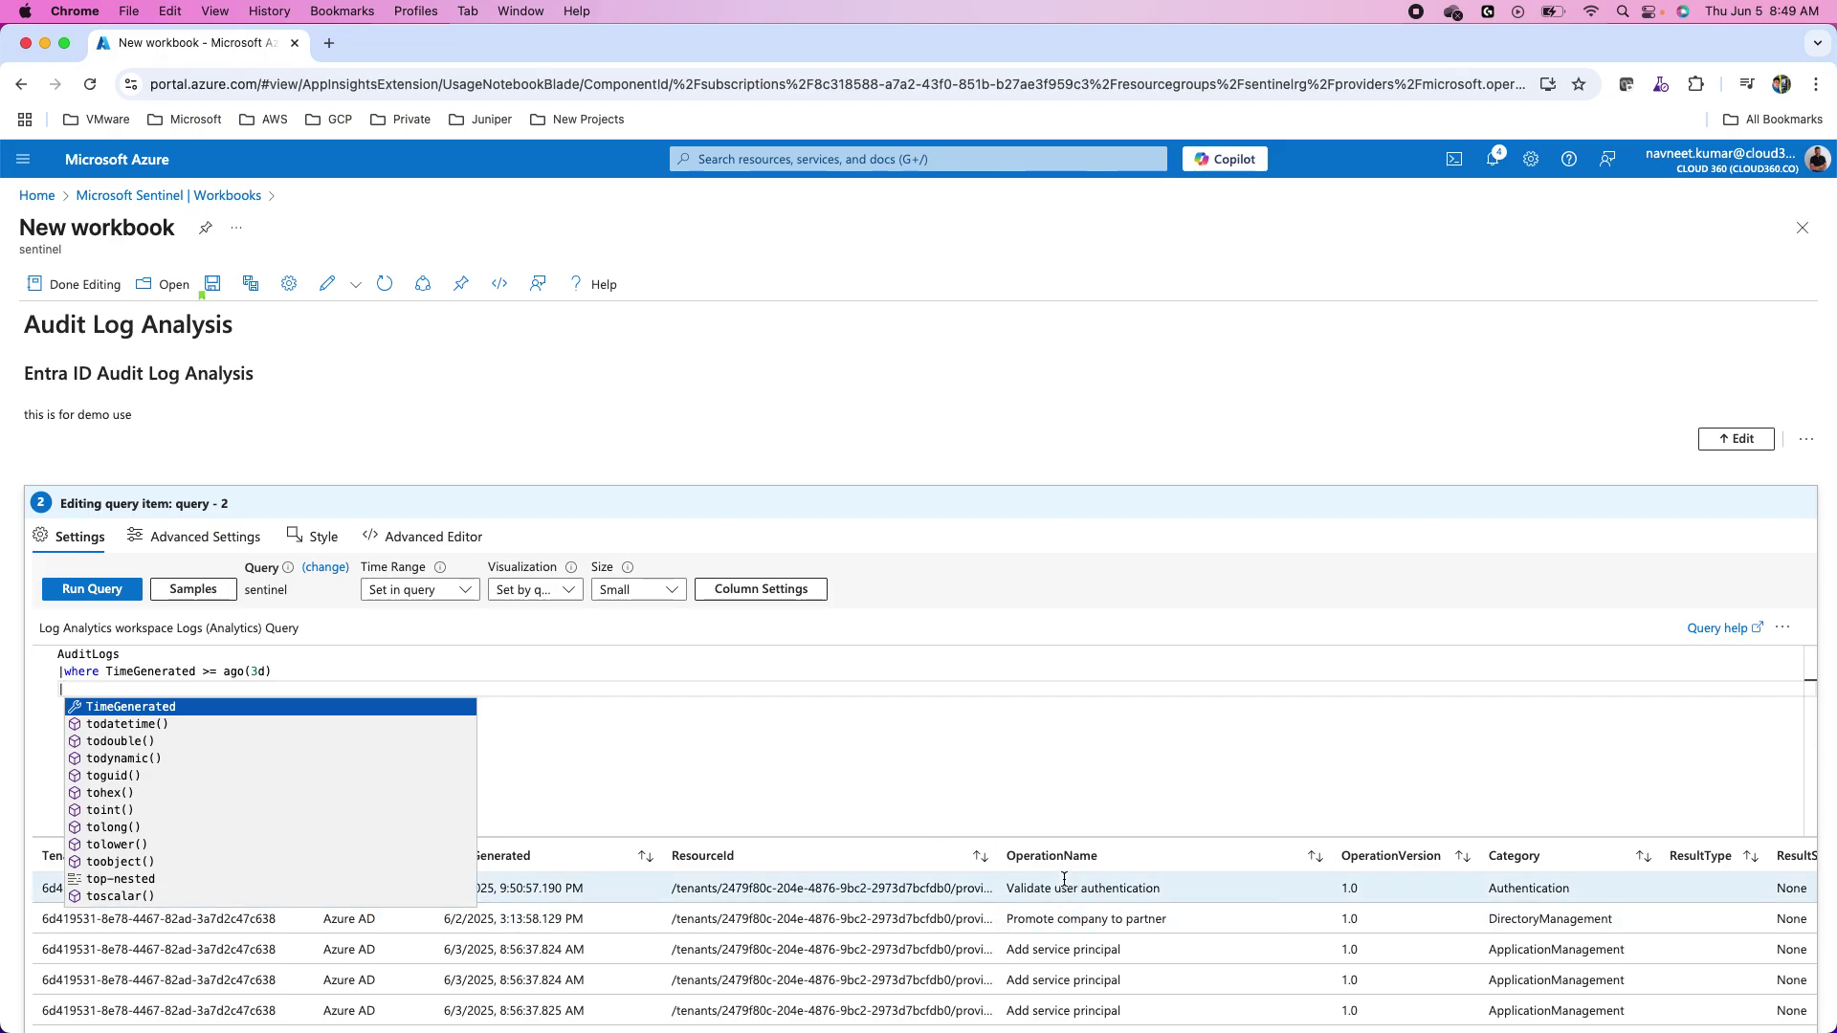
text(summarize count)
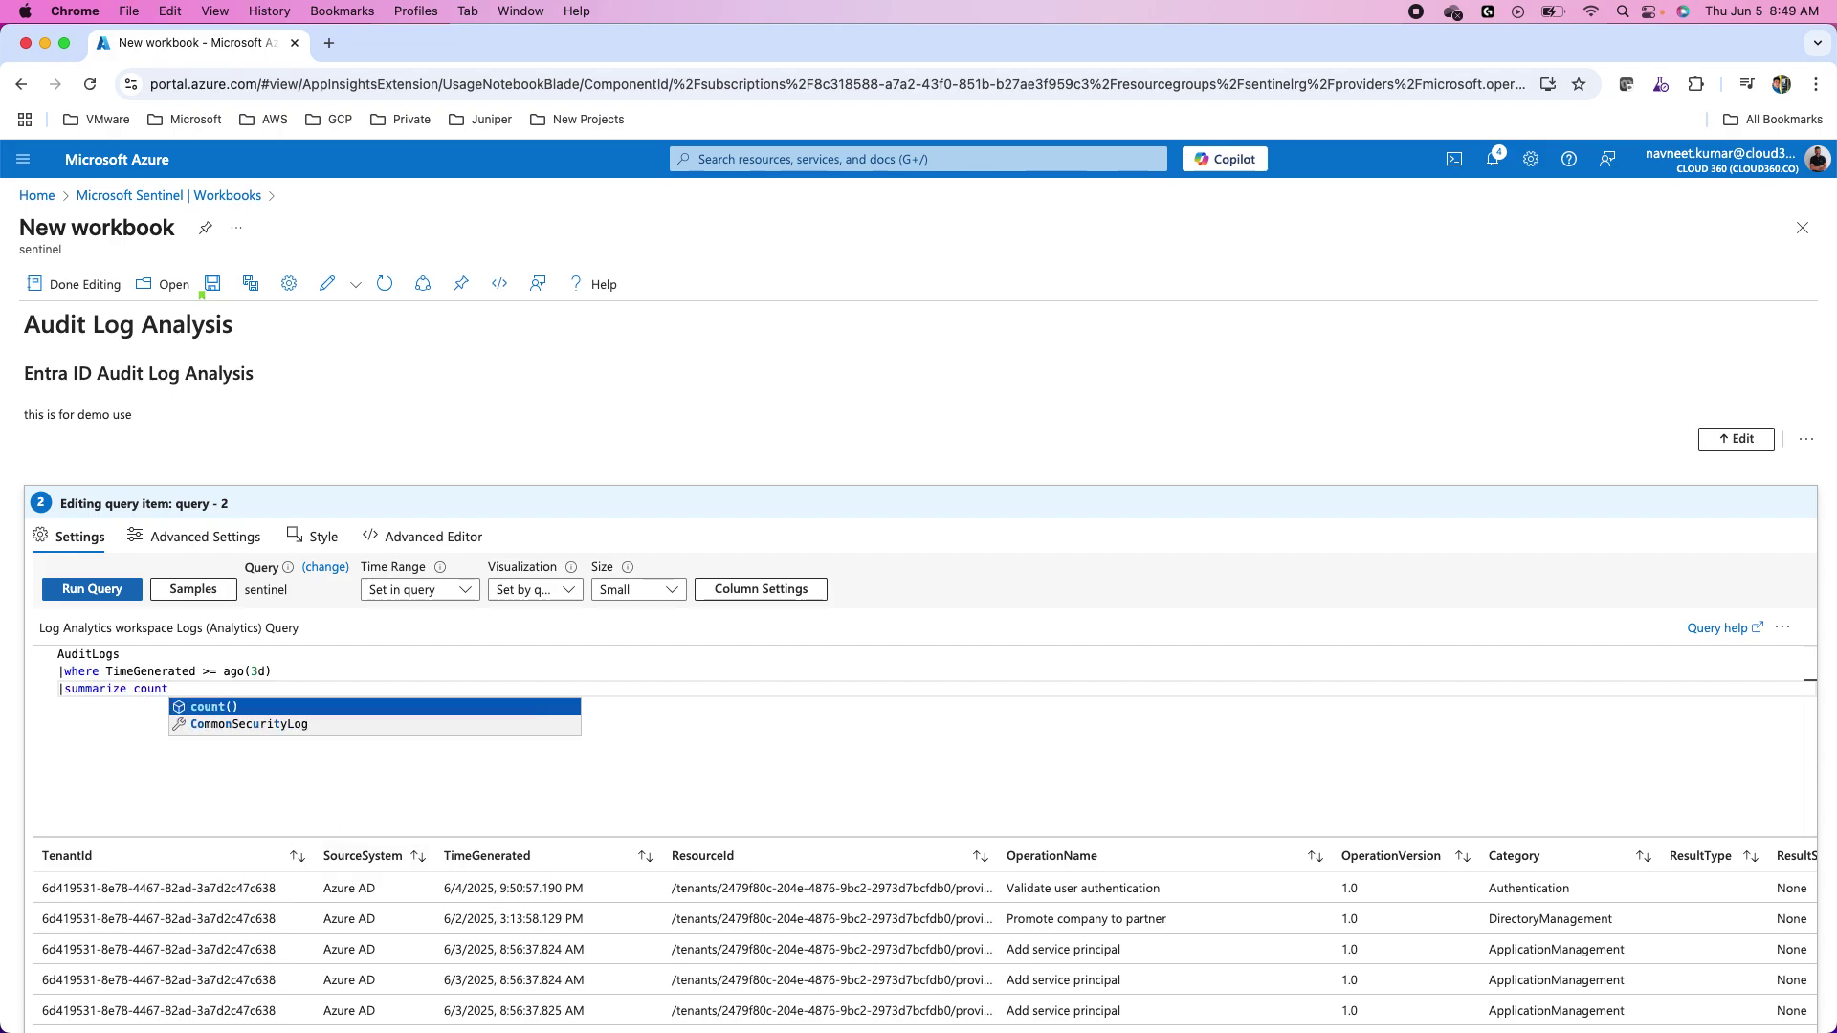
key(Escape)
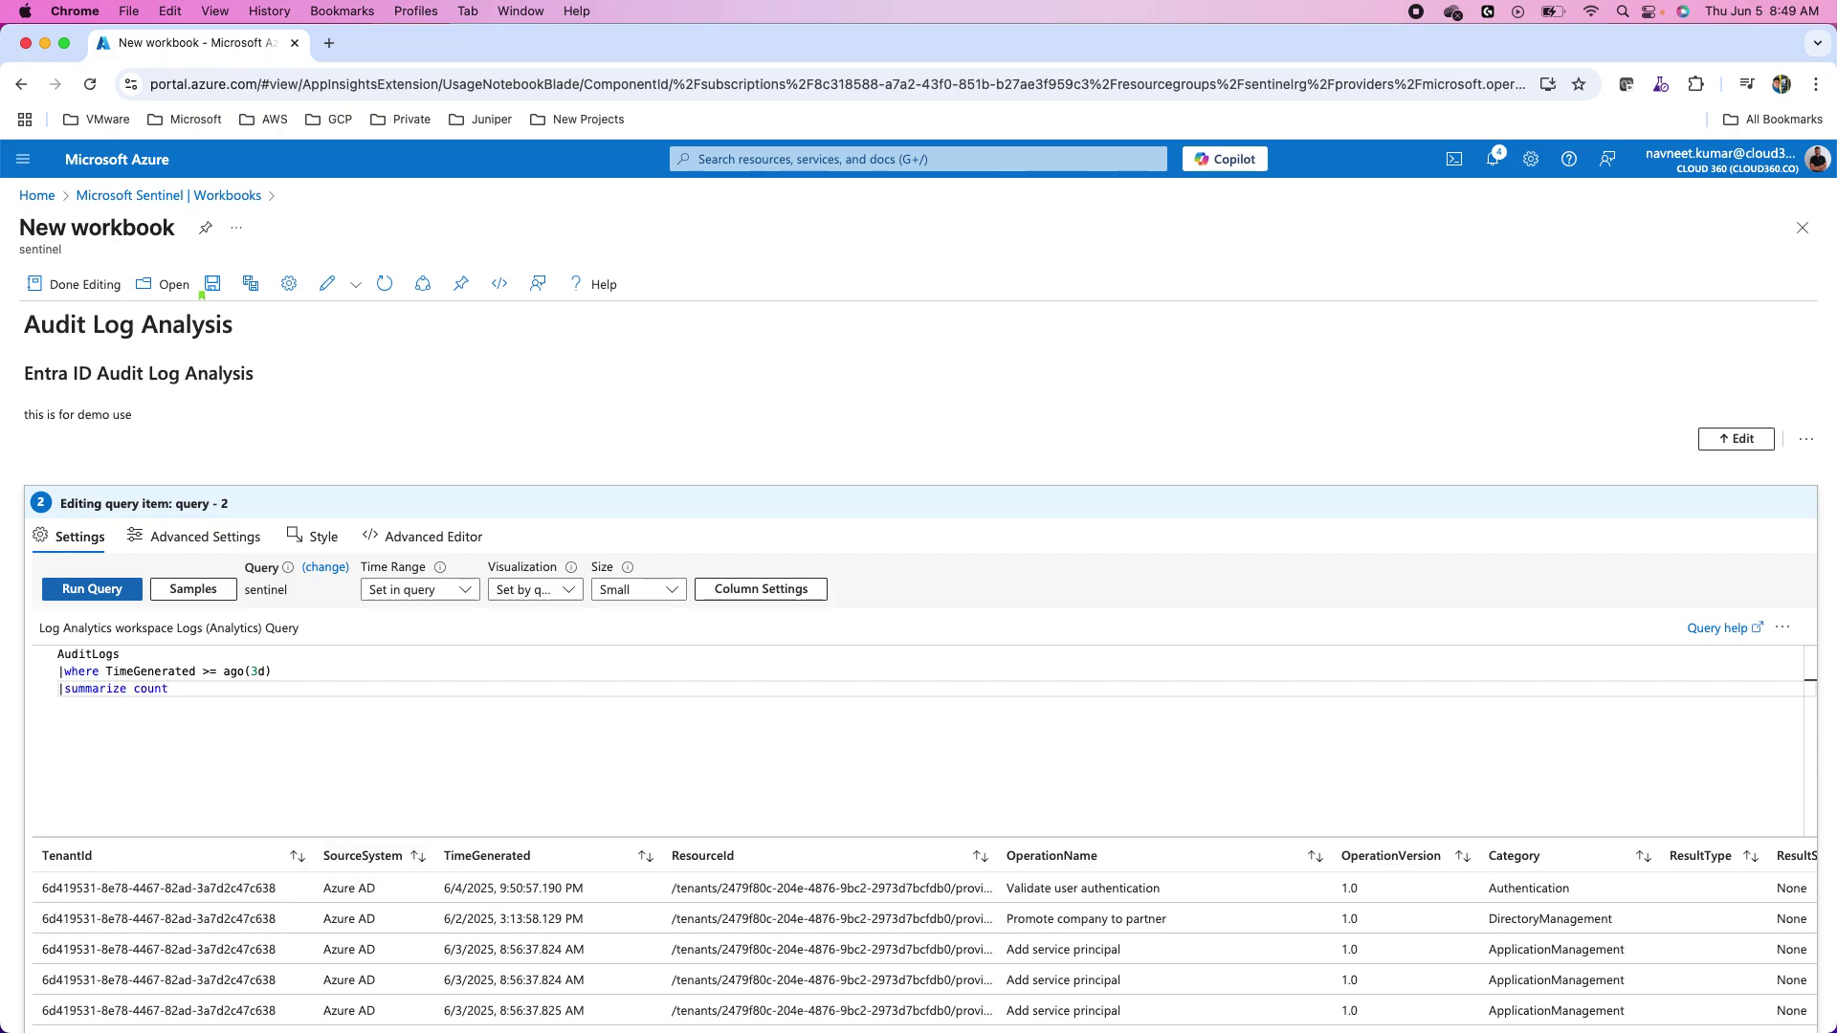
text(() )
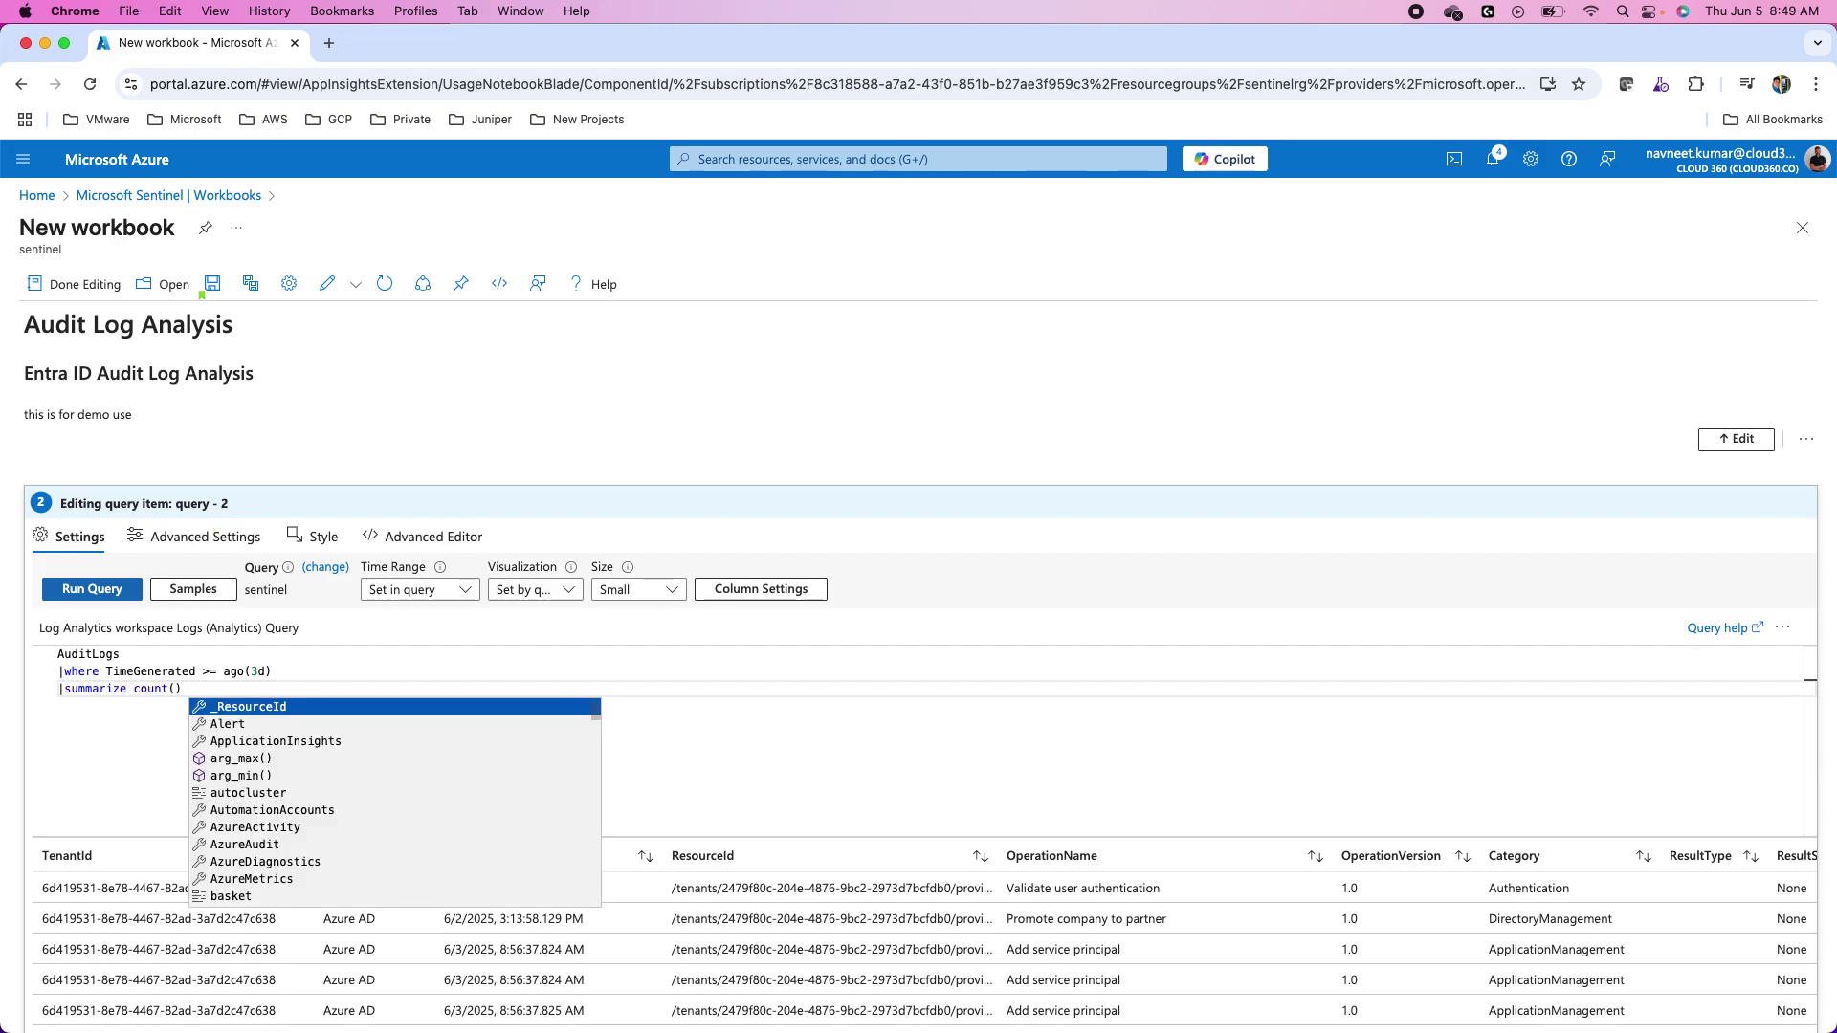
text(by)
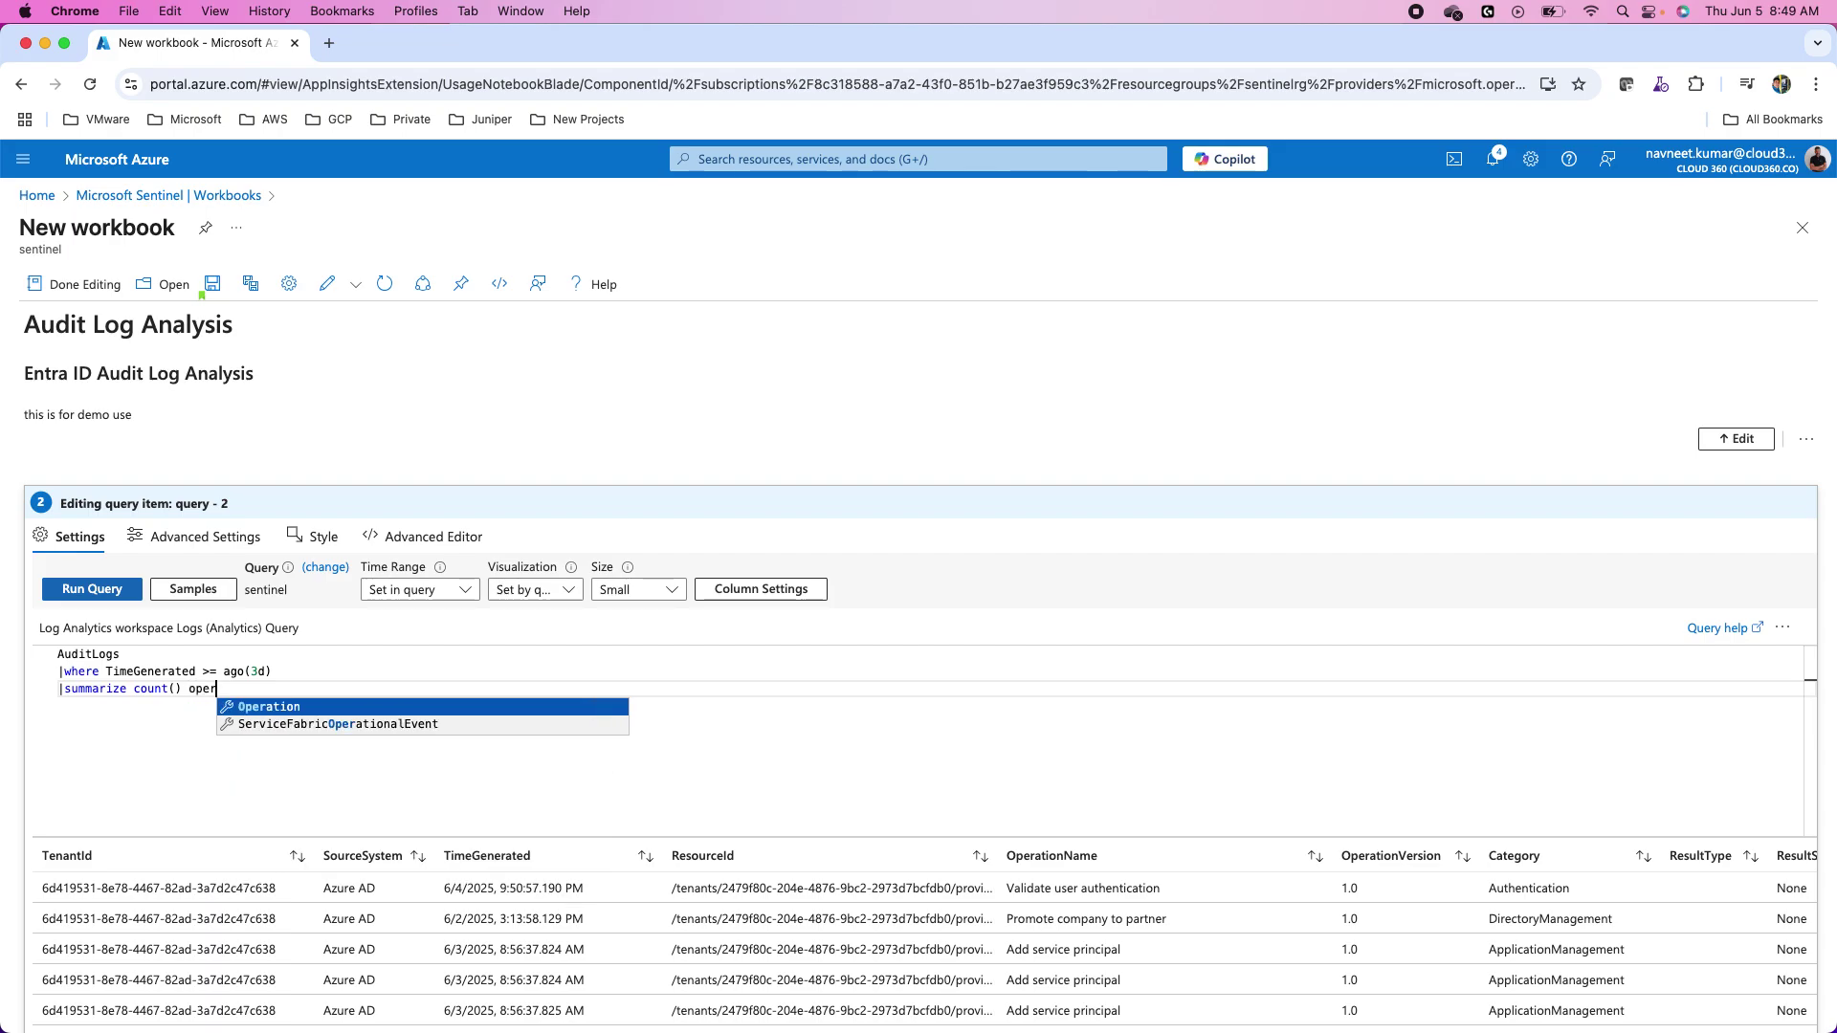
key(BackSpace)
key(BackSpace)
text(by op)
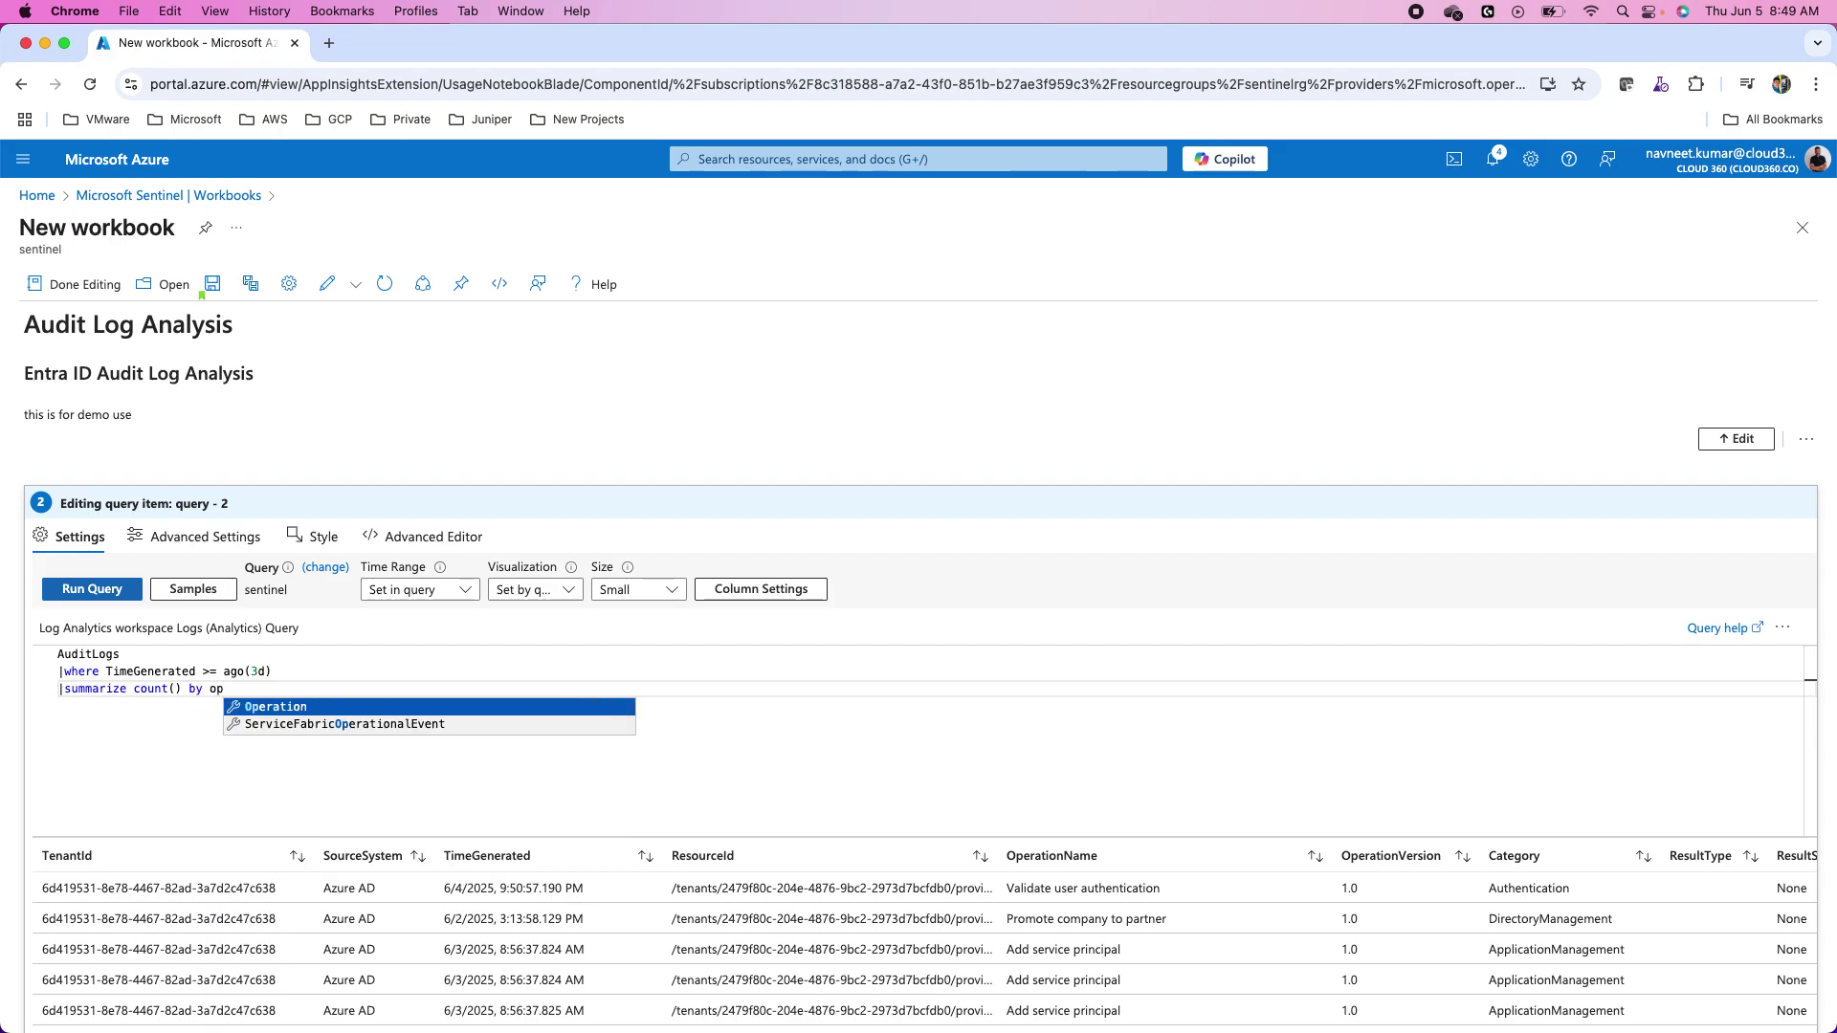
key(Return)
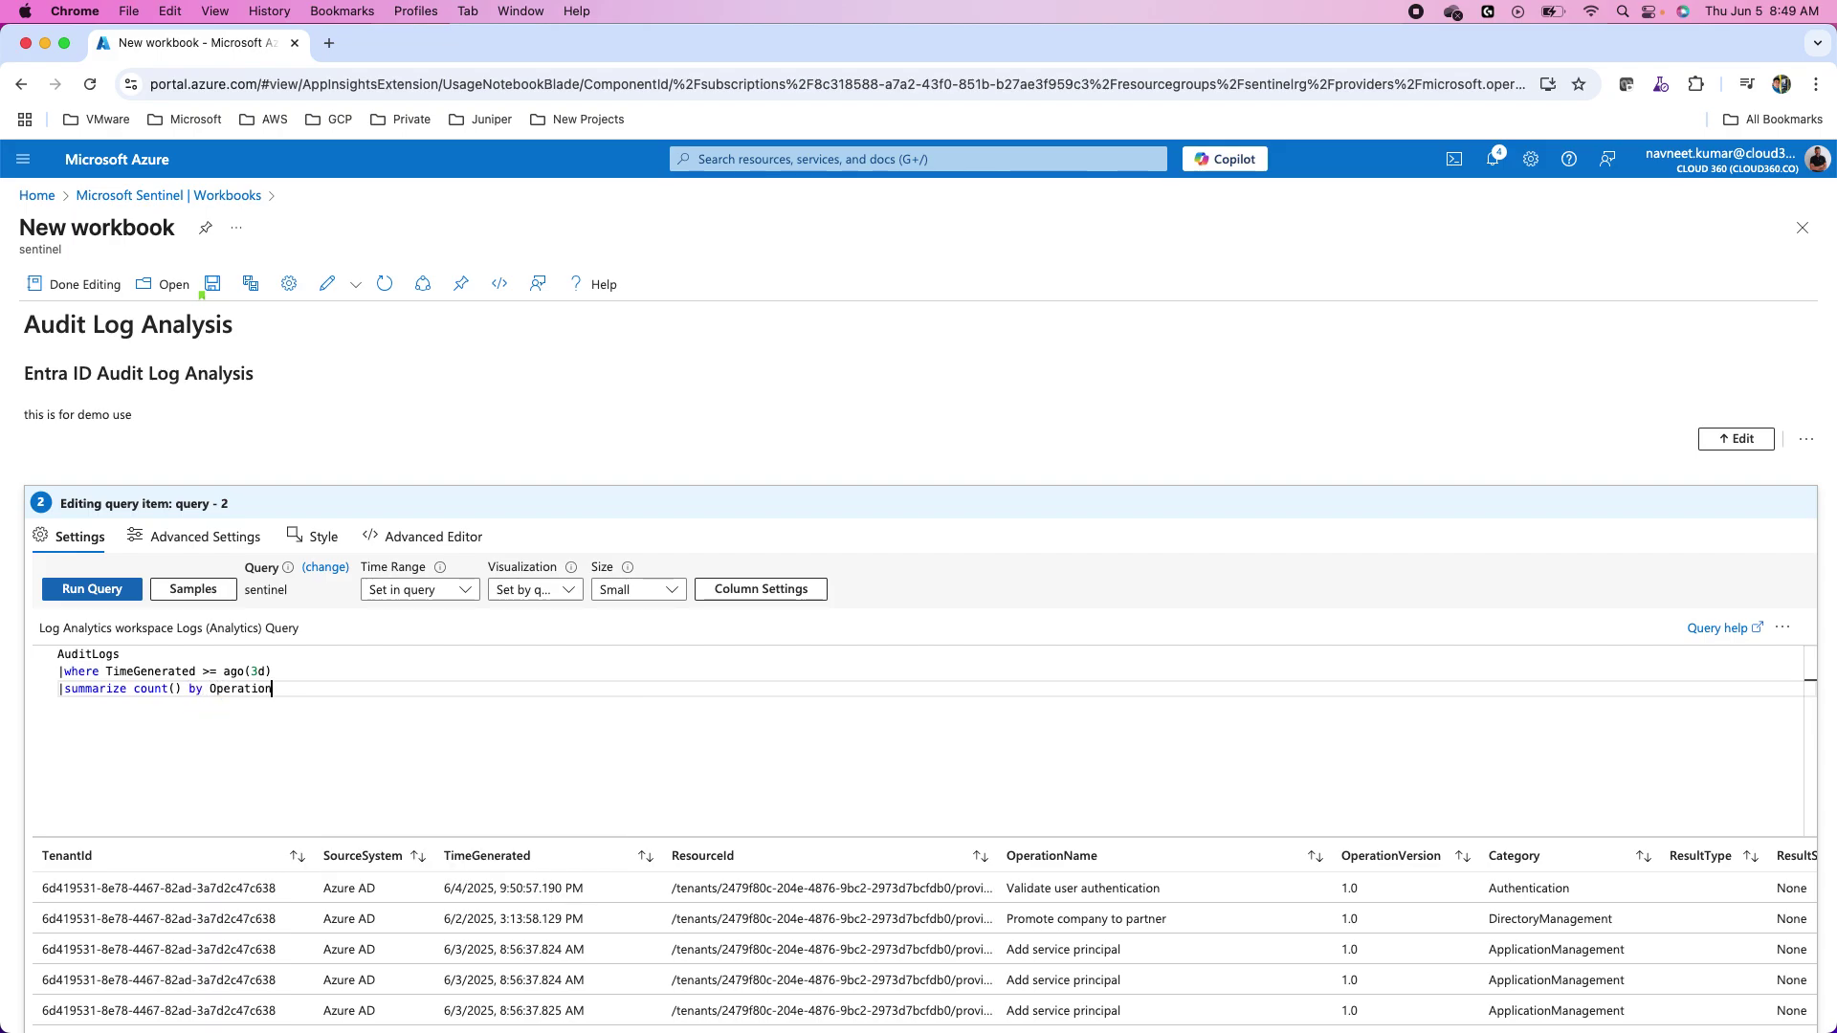
text(Name)
click(102, 591)
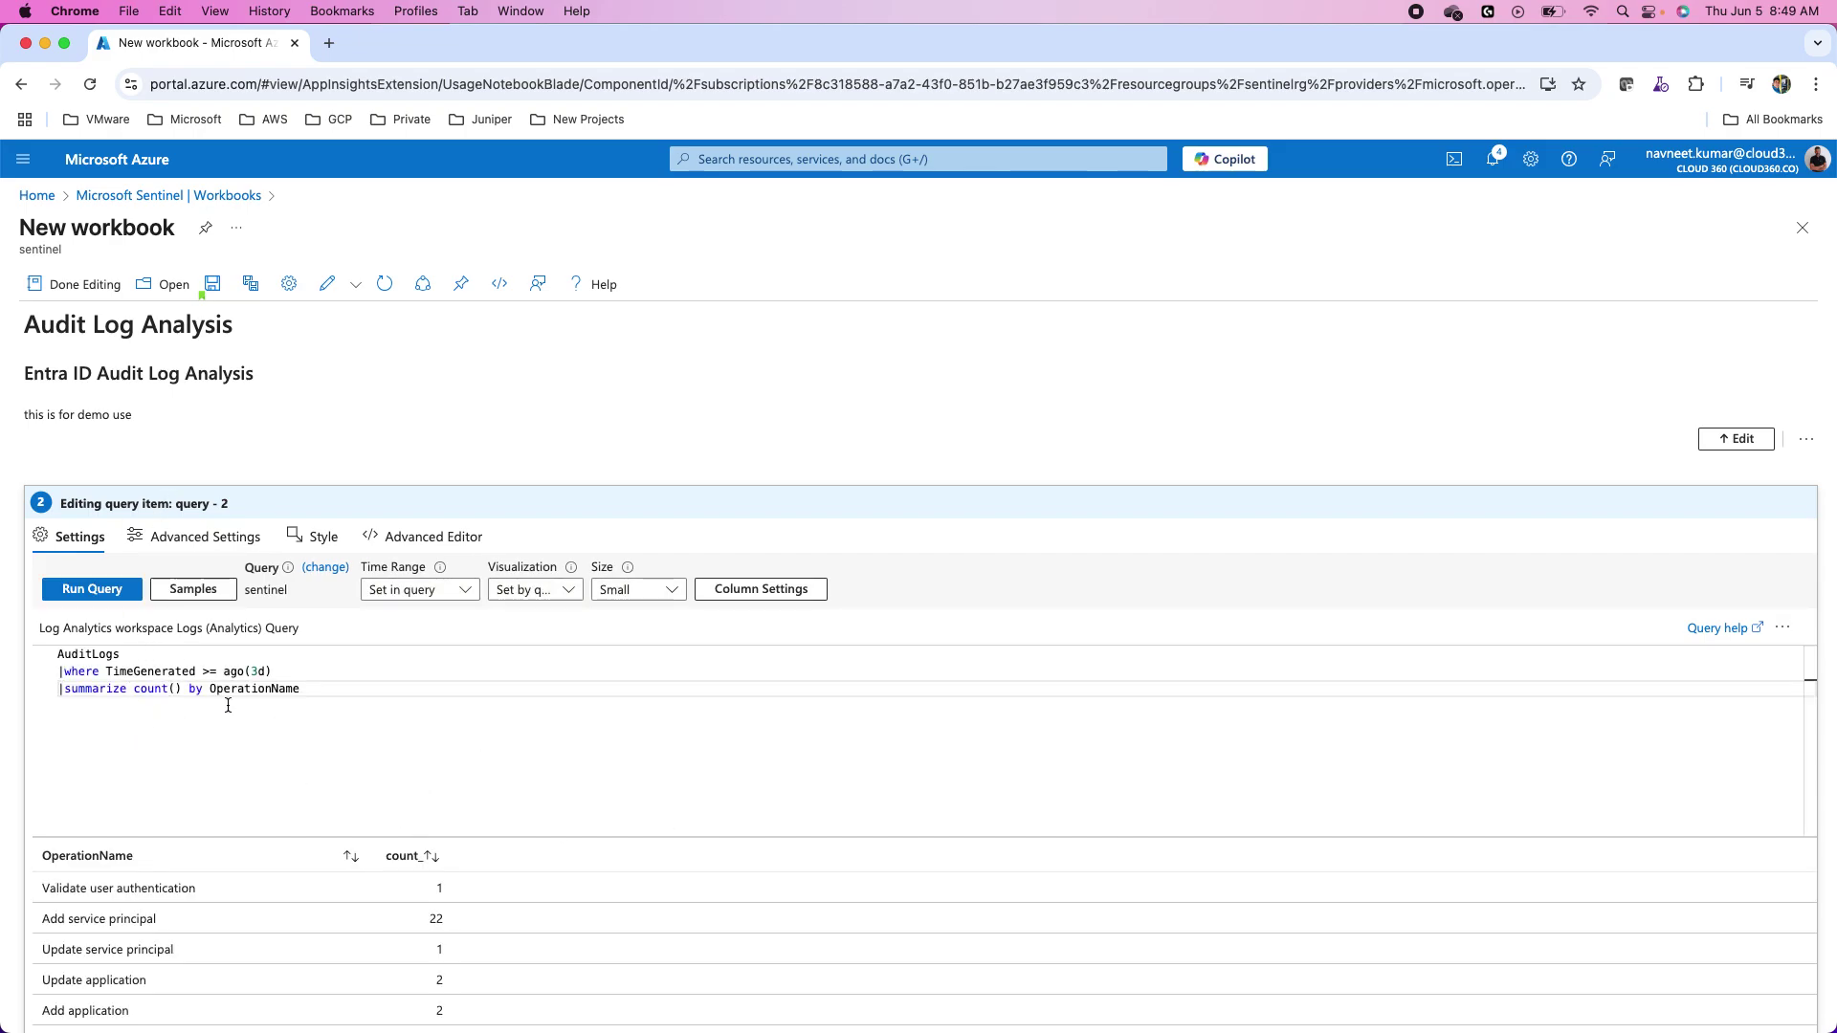
Append '|render piechart' and run the query to draw a donut chart of 30 events
key(Return)
text(|ren)
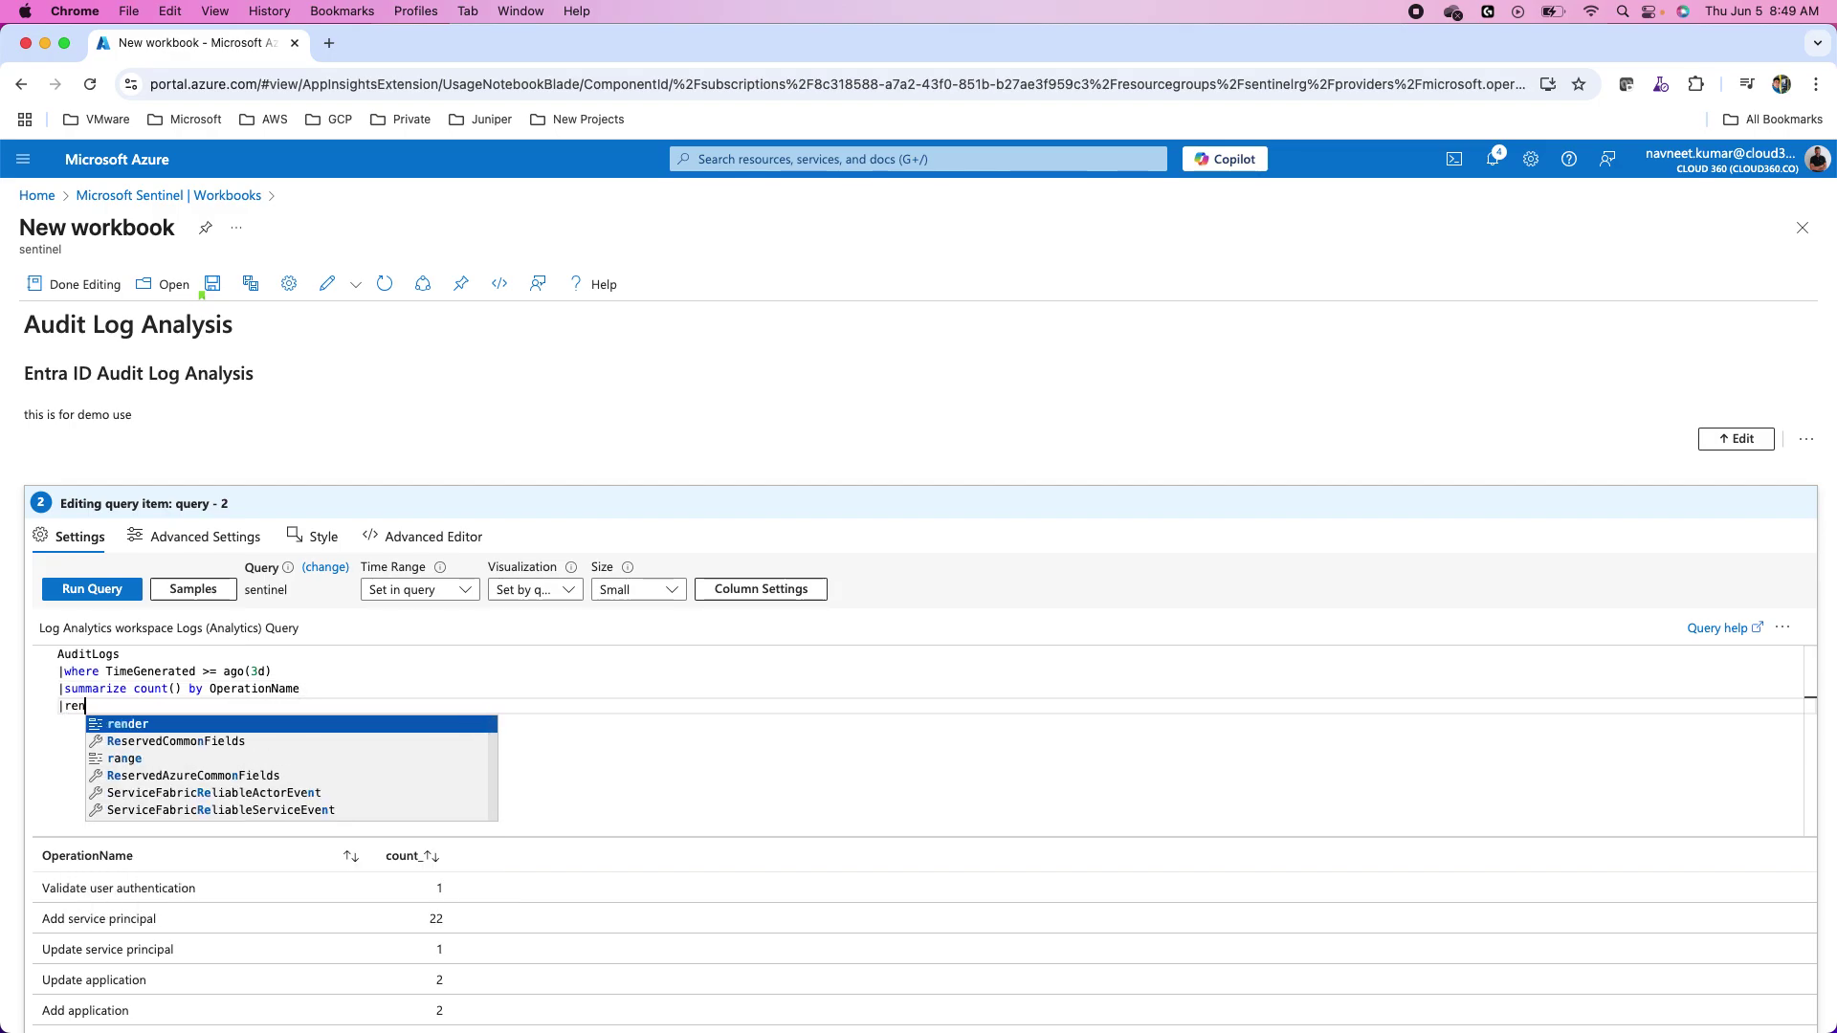
text(der pie)
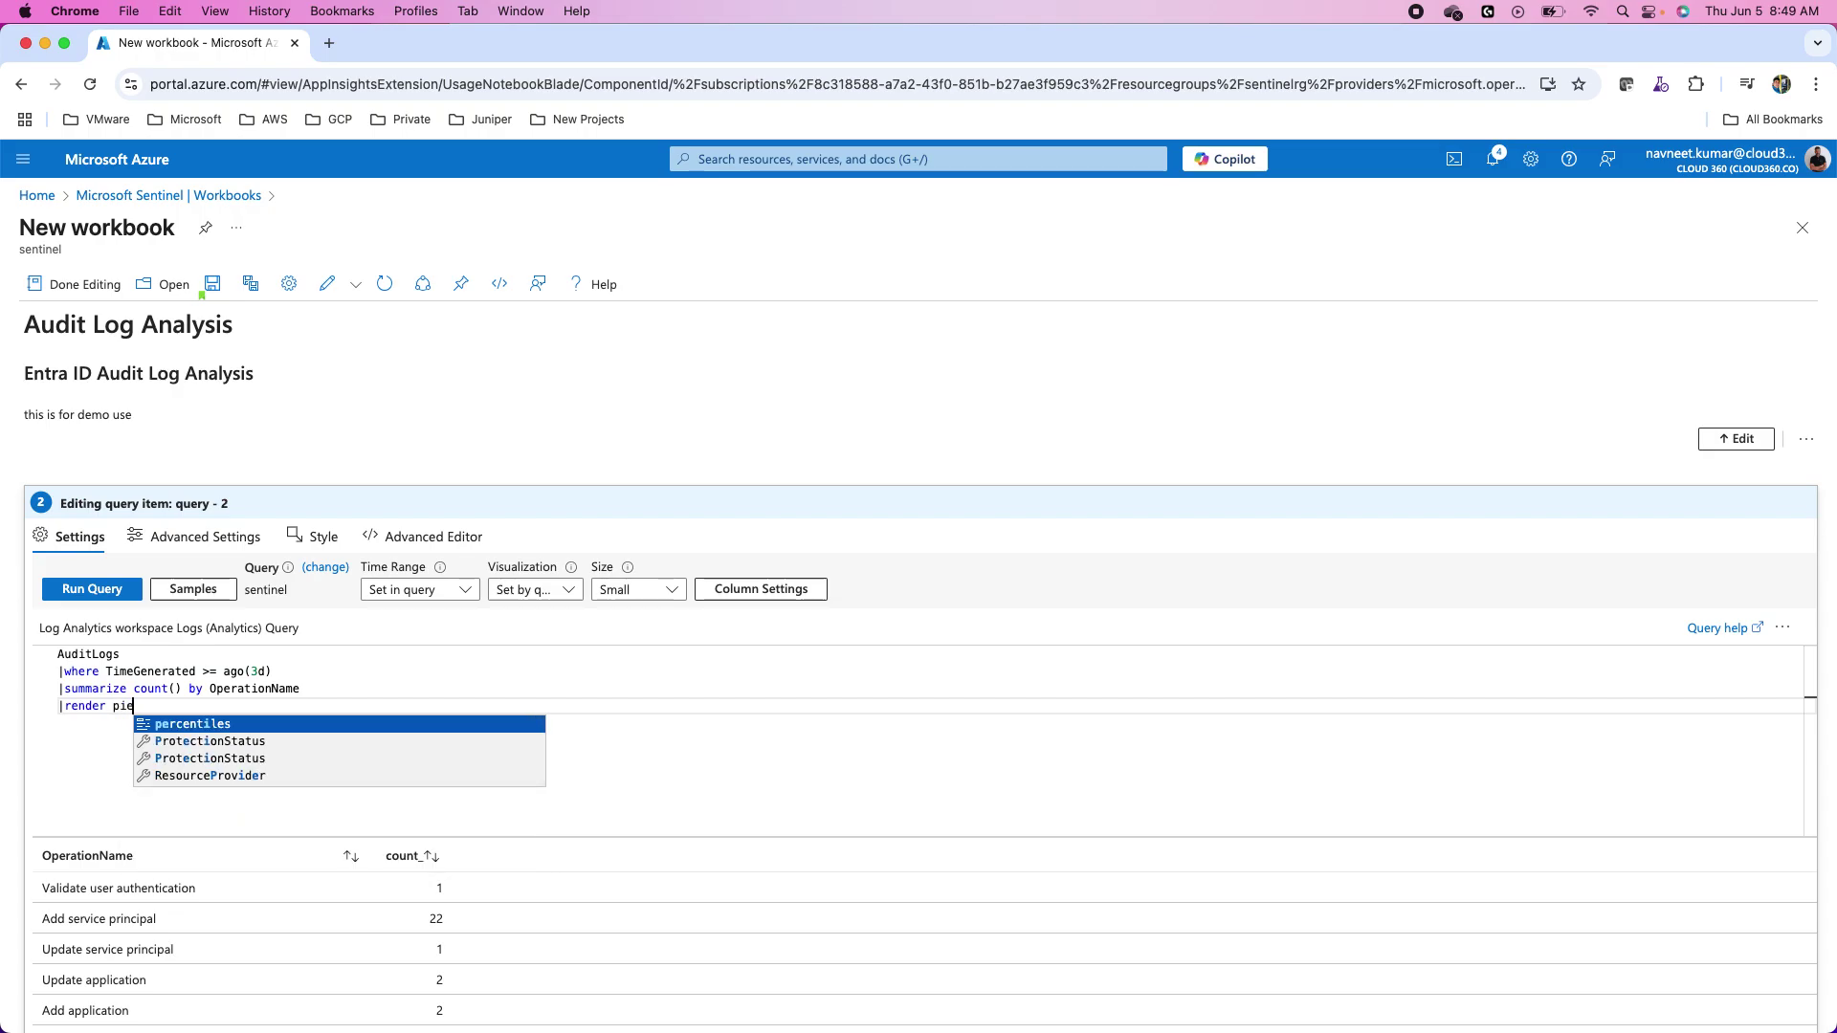
text(char)
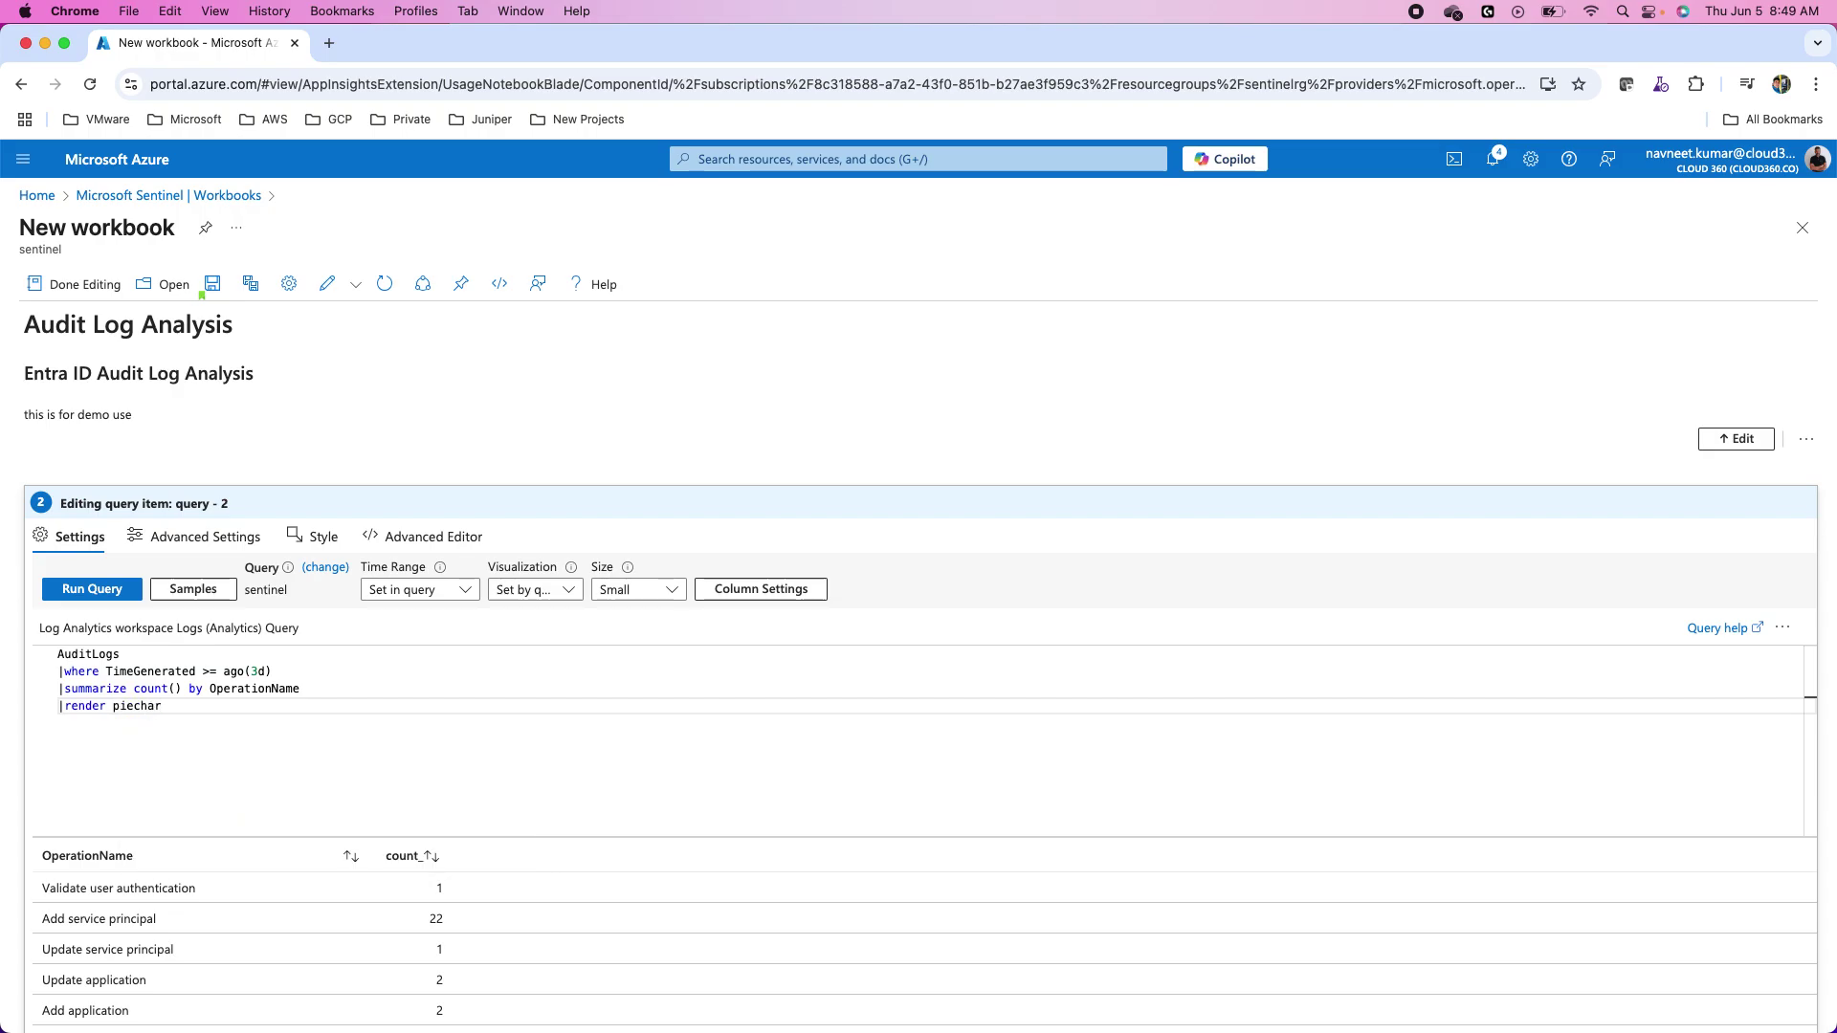
text(t)
click(92, 588)
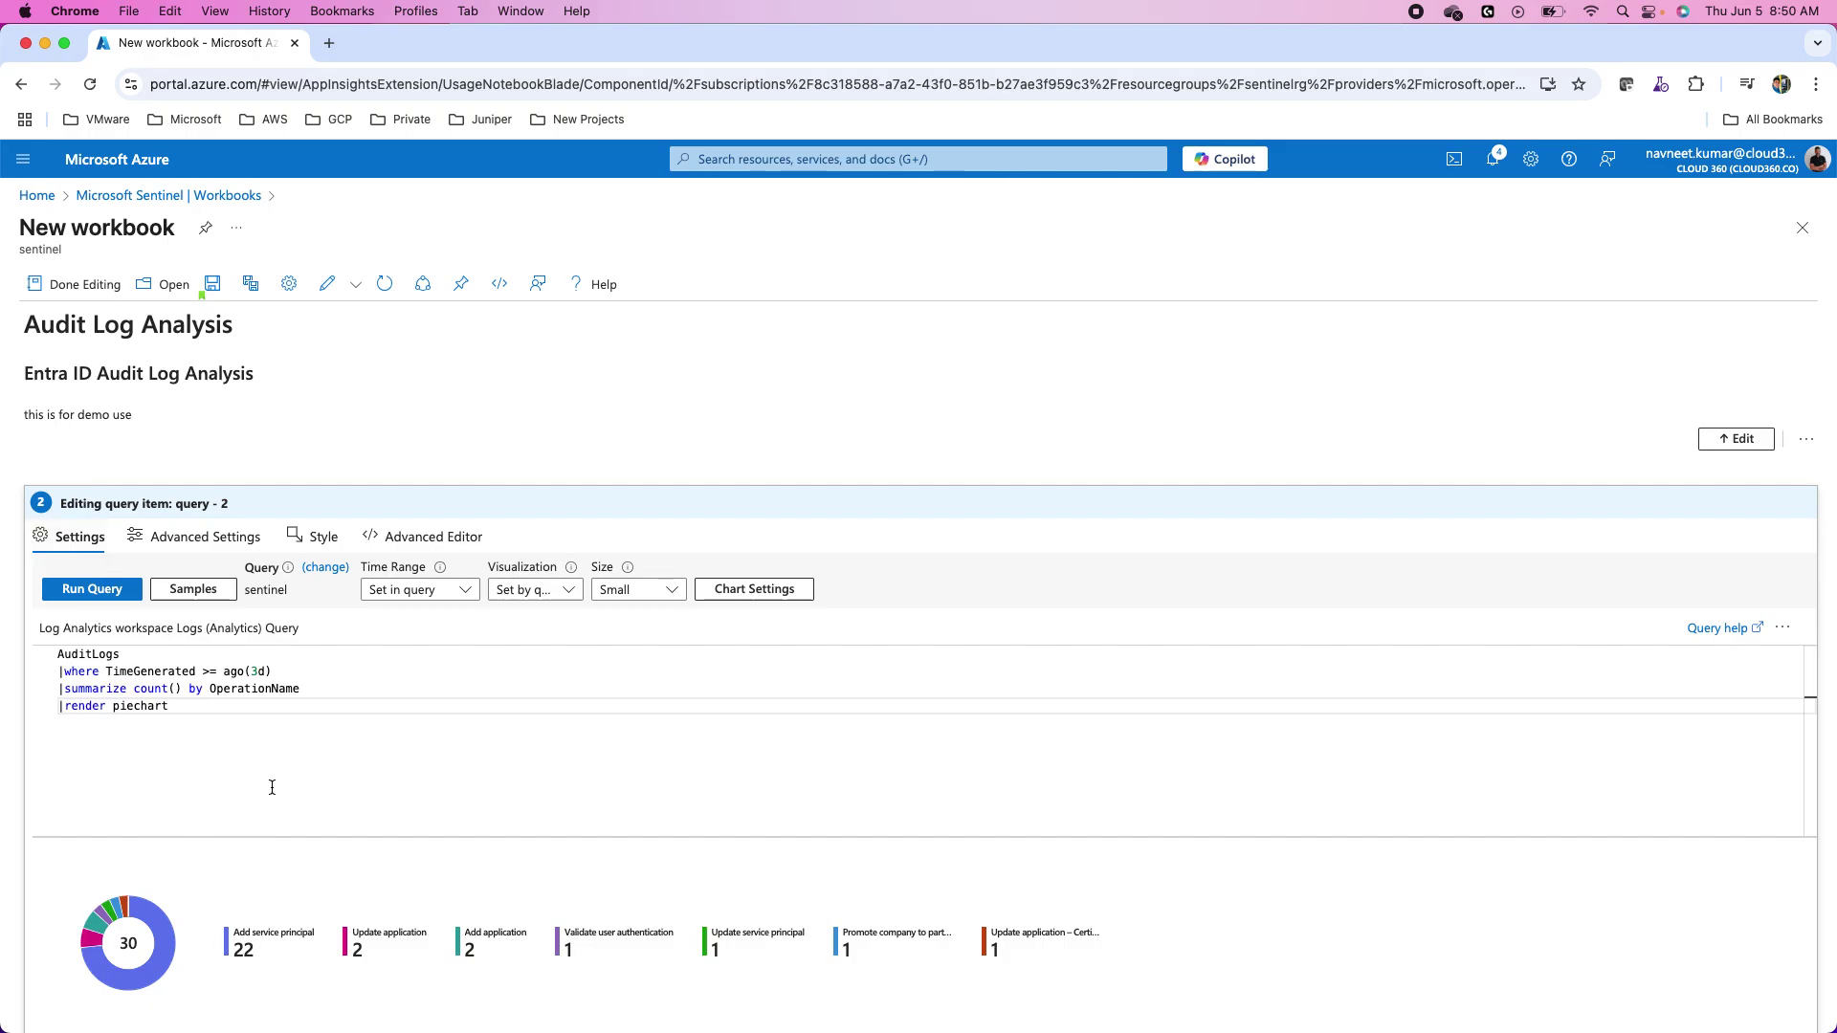
scroll(341, 445, down, 2)
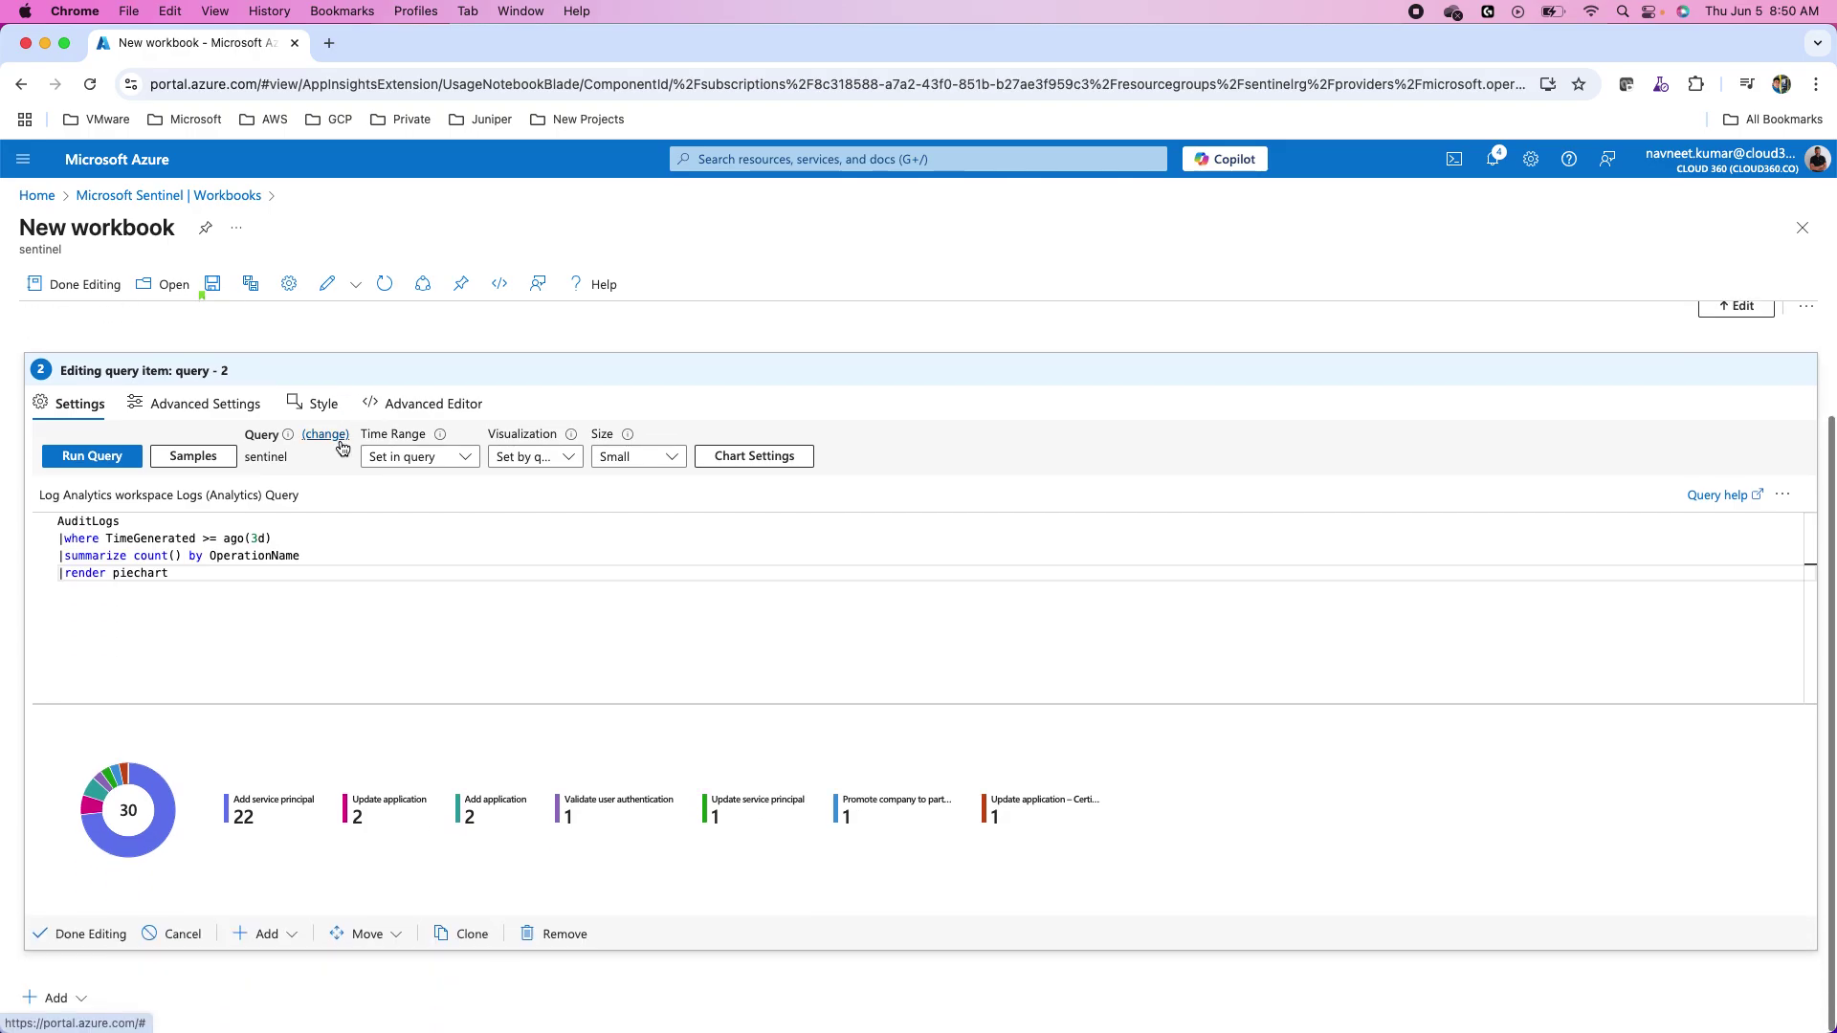
Finish the chart query, add a parameters item, and move it above the pie chart
click(84, 935)
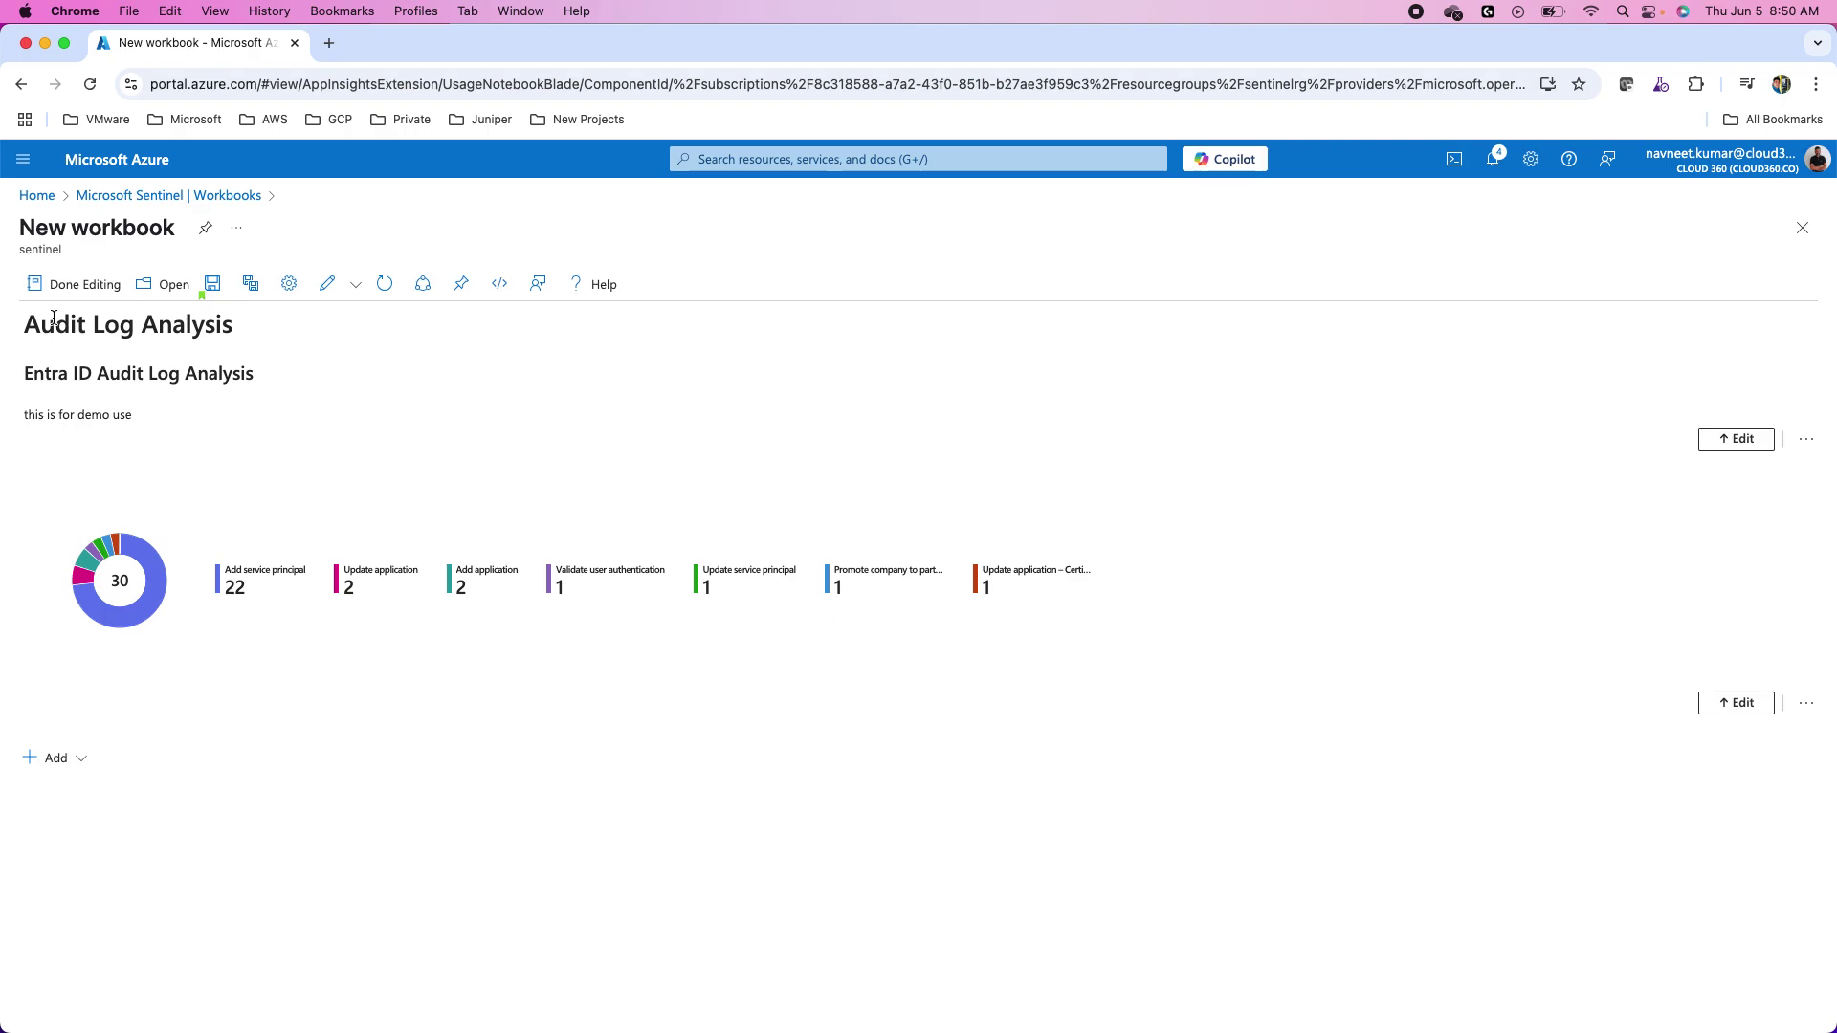
click(77, 761)
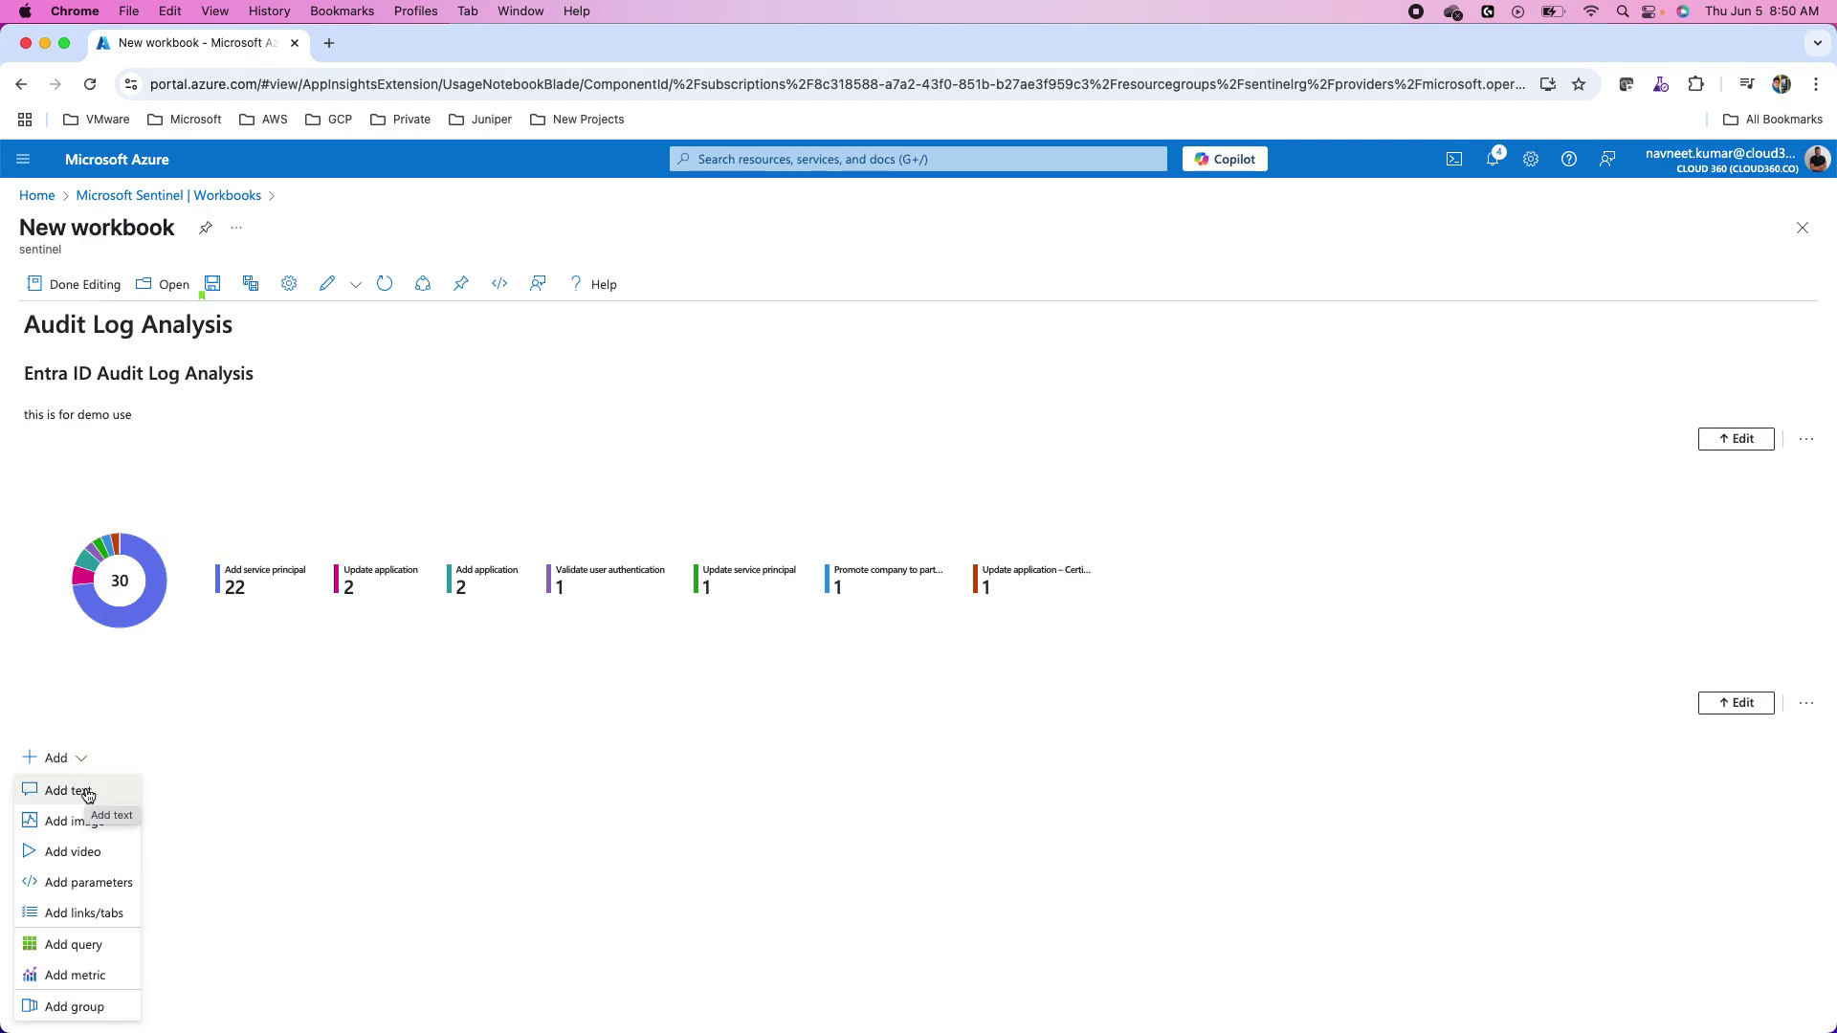
click(106, 886)
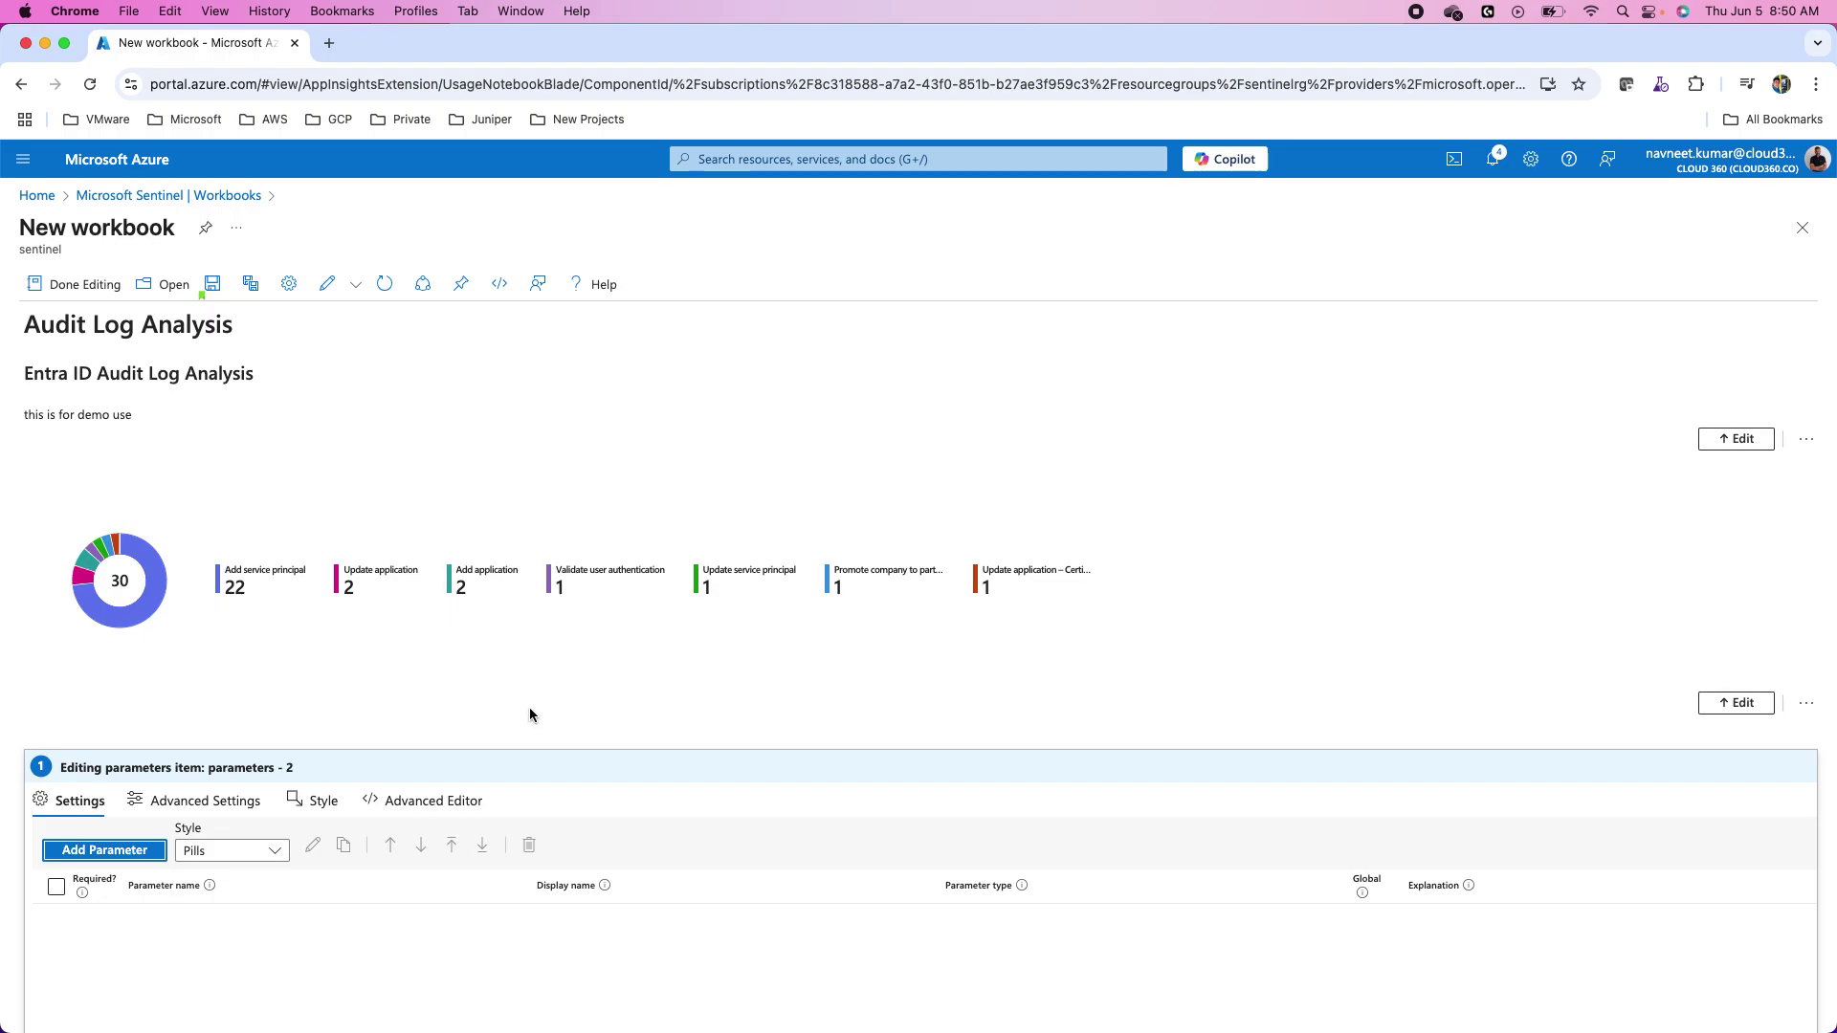
scroll(530, 714, down, 2)
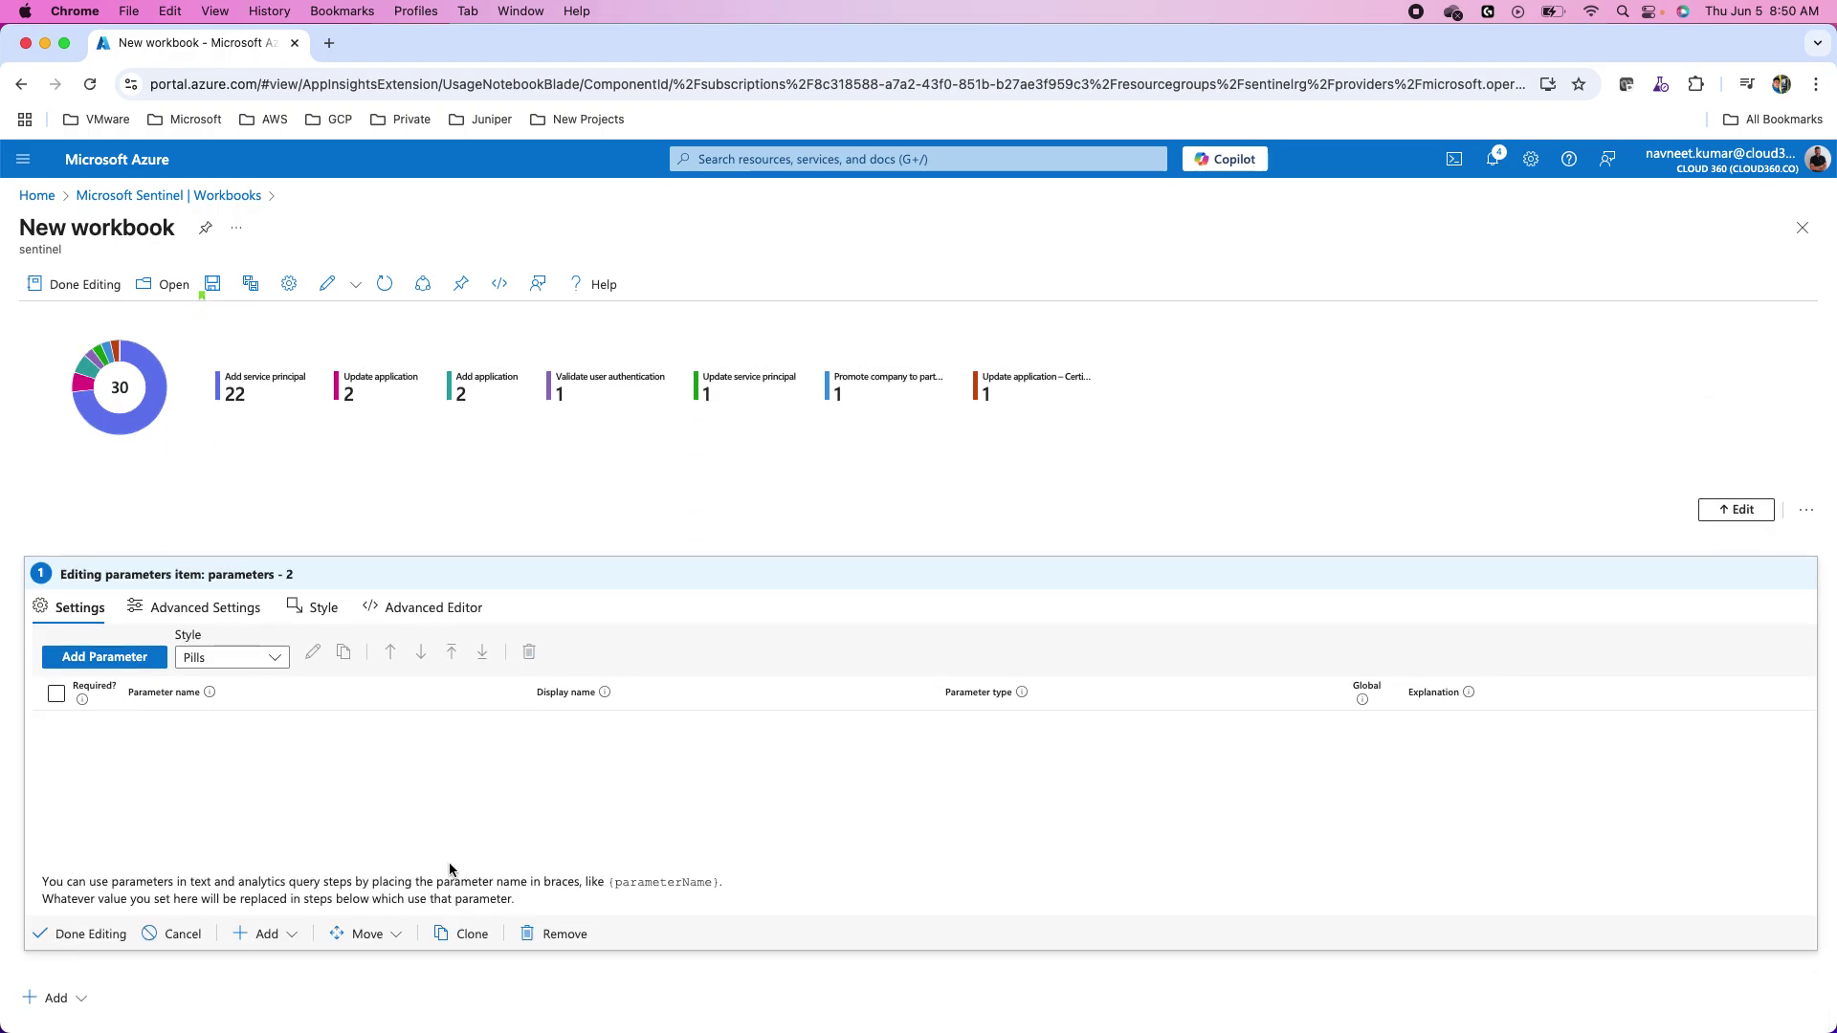
click(394, 937)
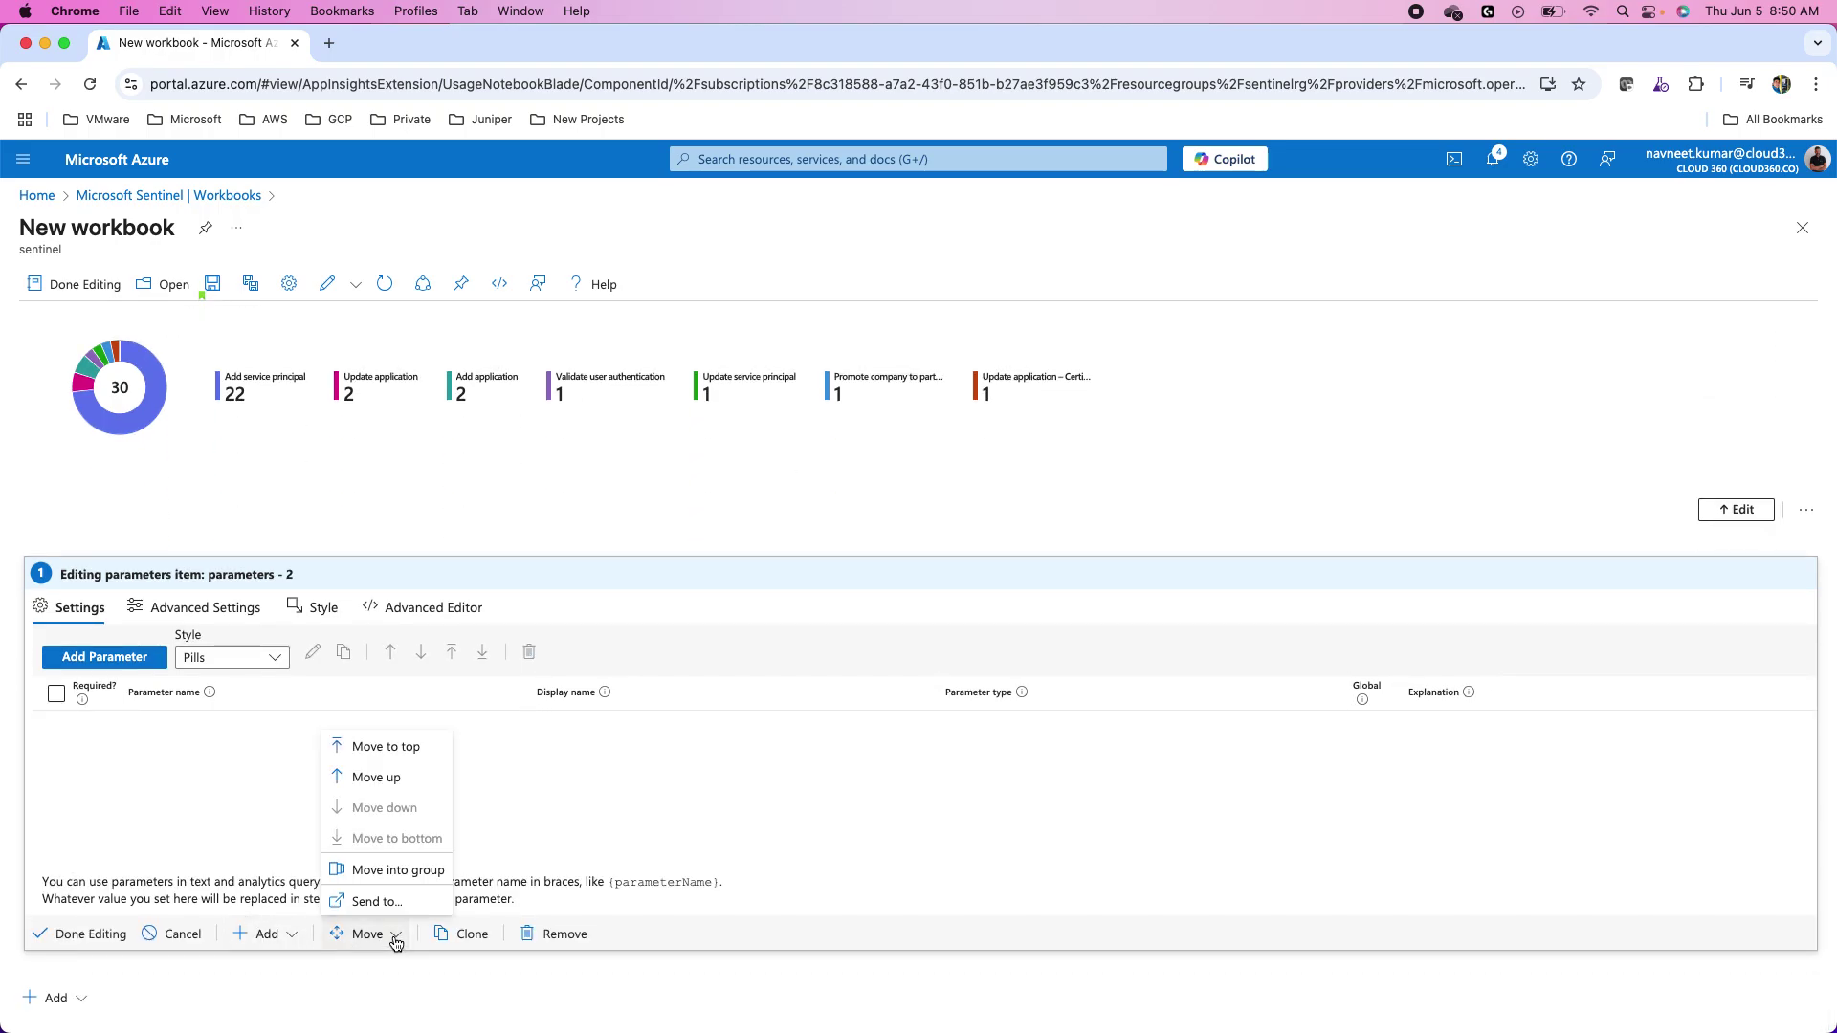
click(404, 781)
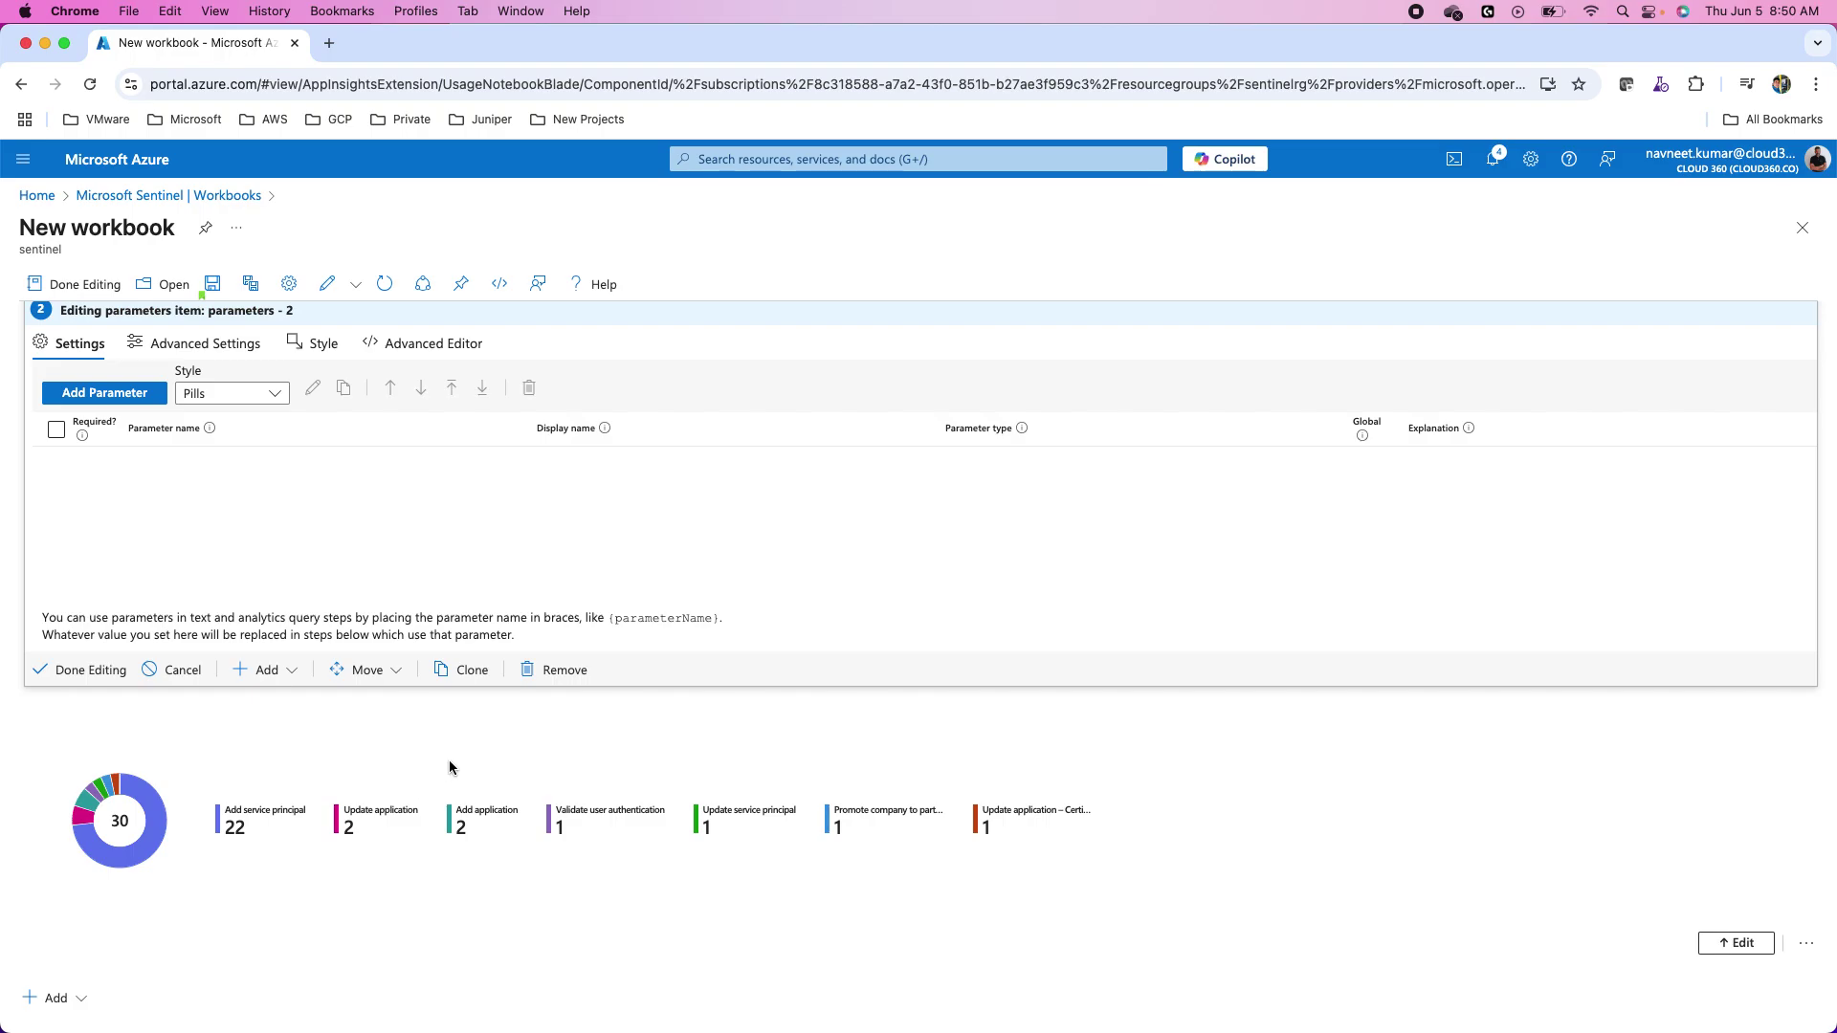
scroll(450, 769, up, 2)
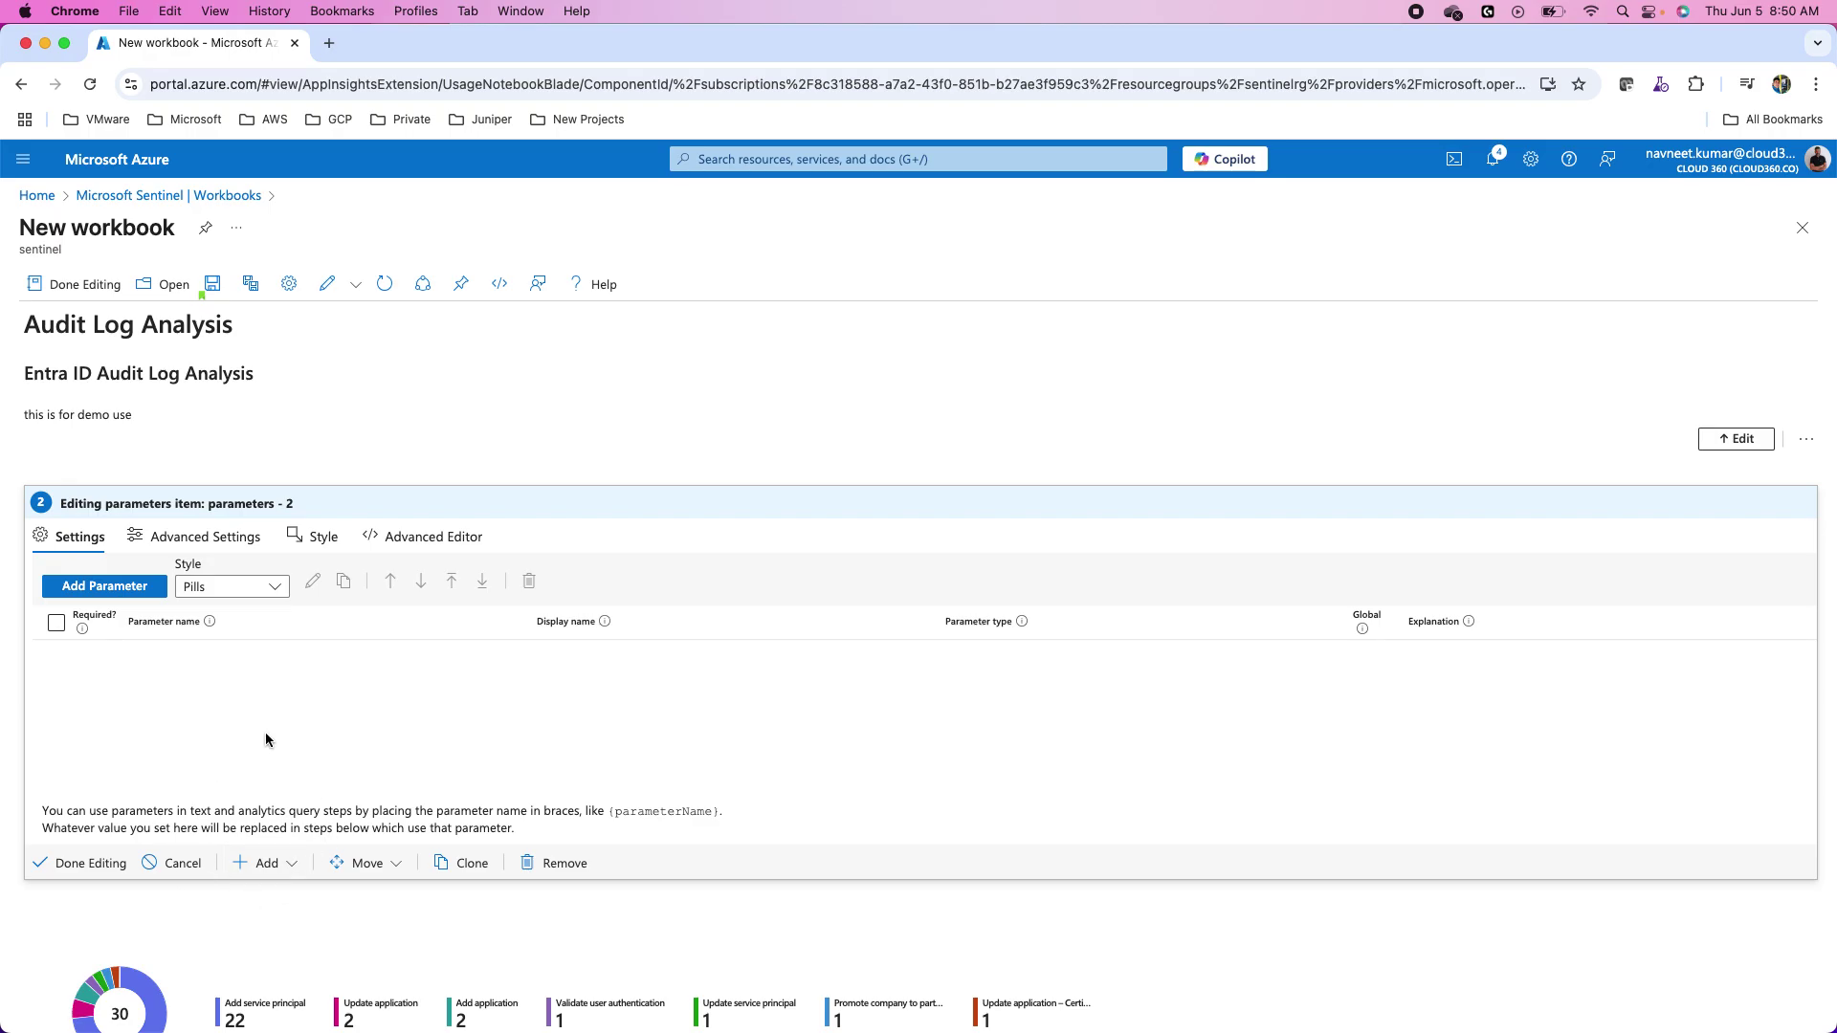
Start a new parameter, briefly trying Time range picker before settling on type Text
click(129, 584)
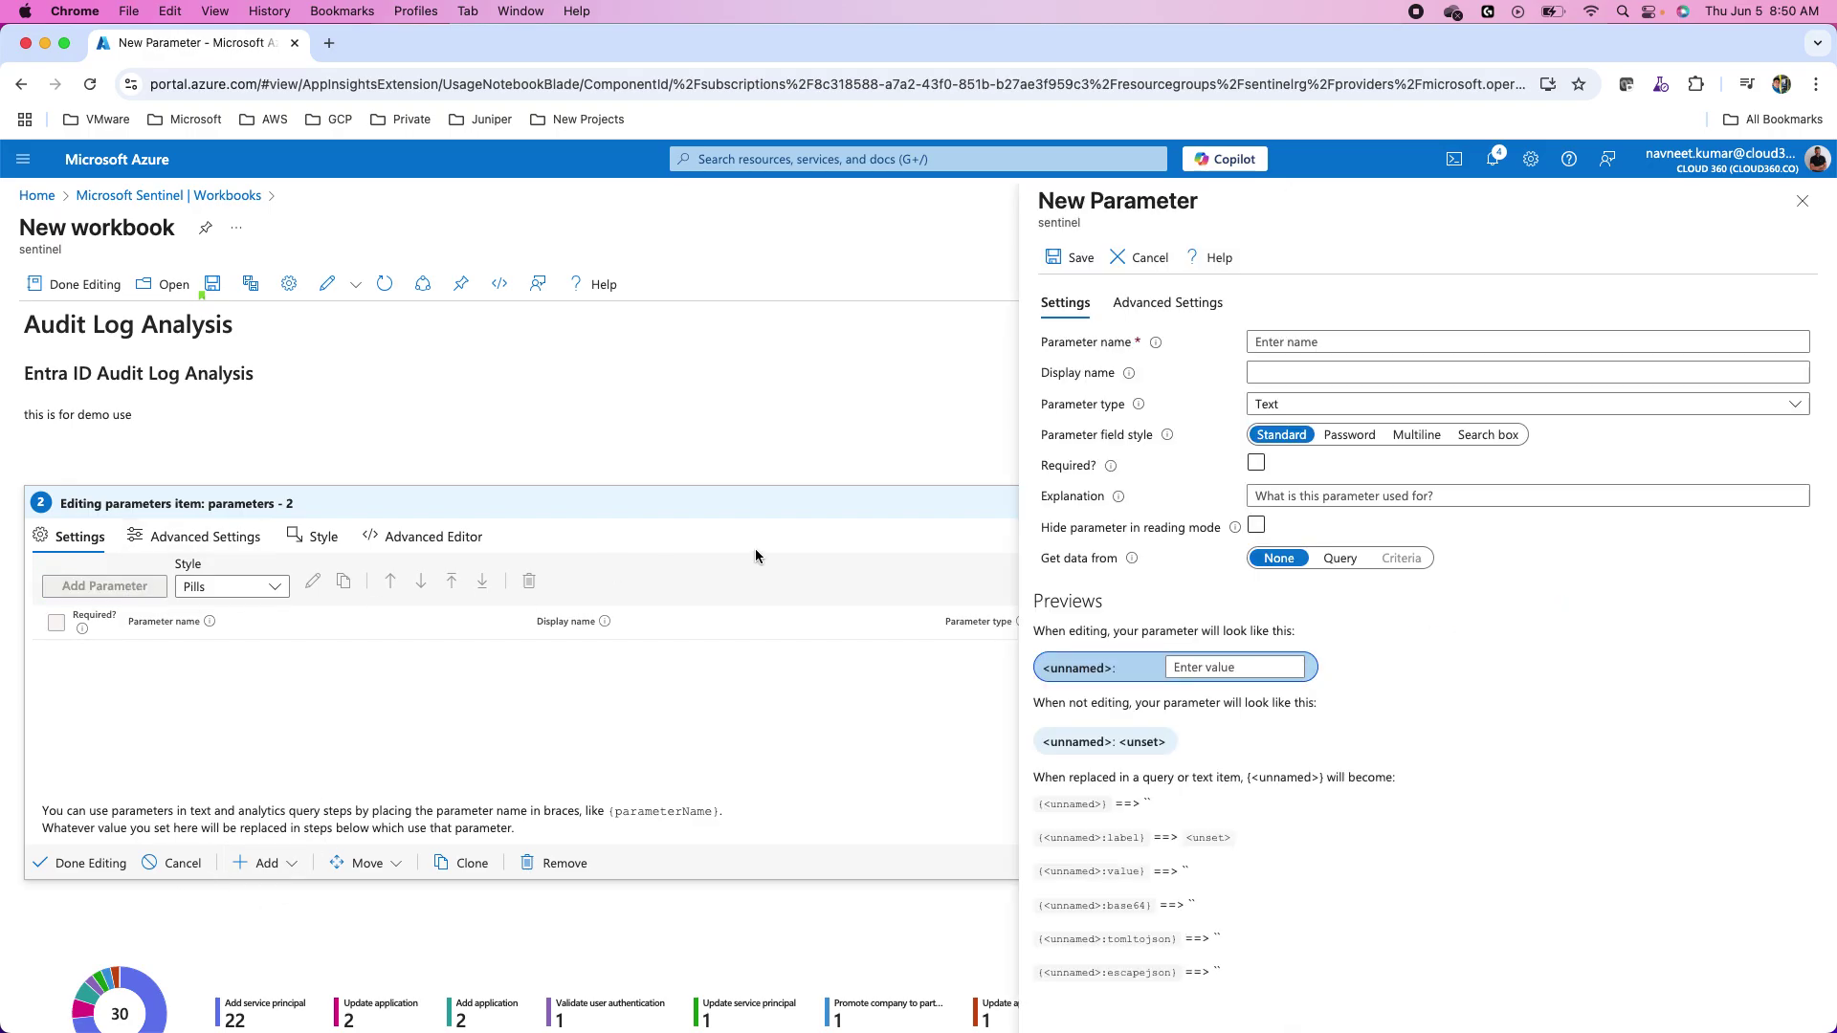
click(1293, 406)
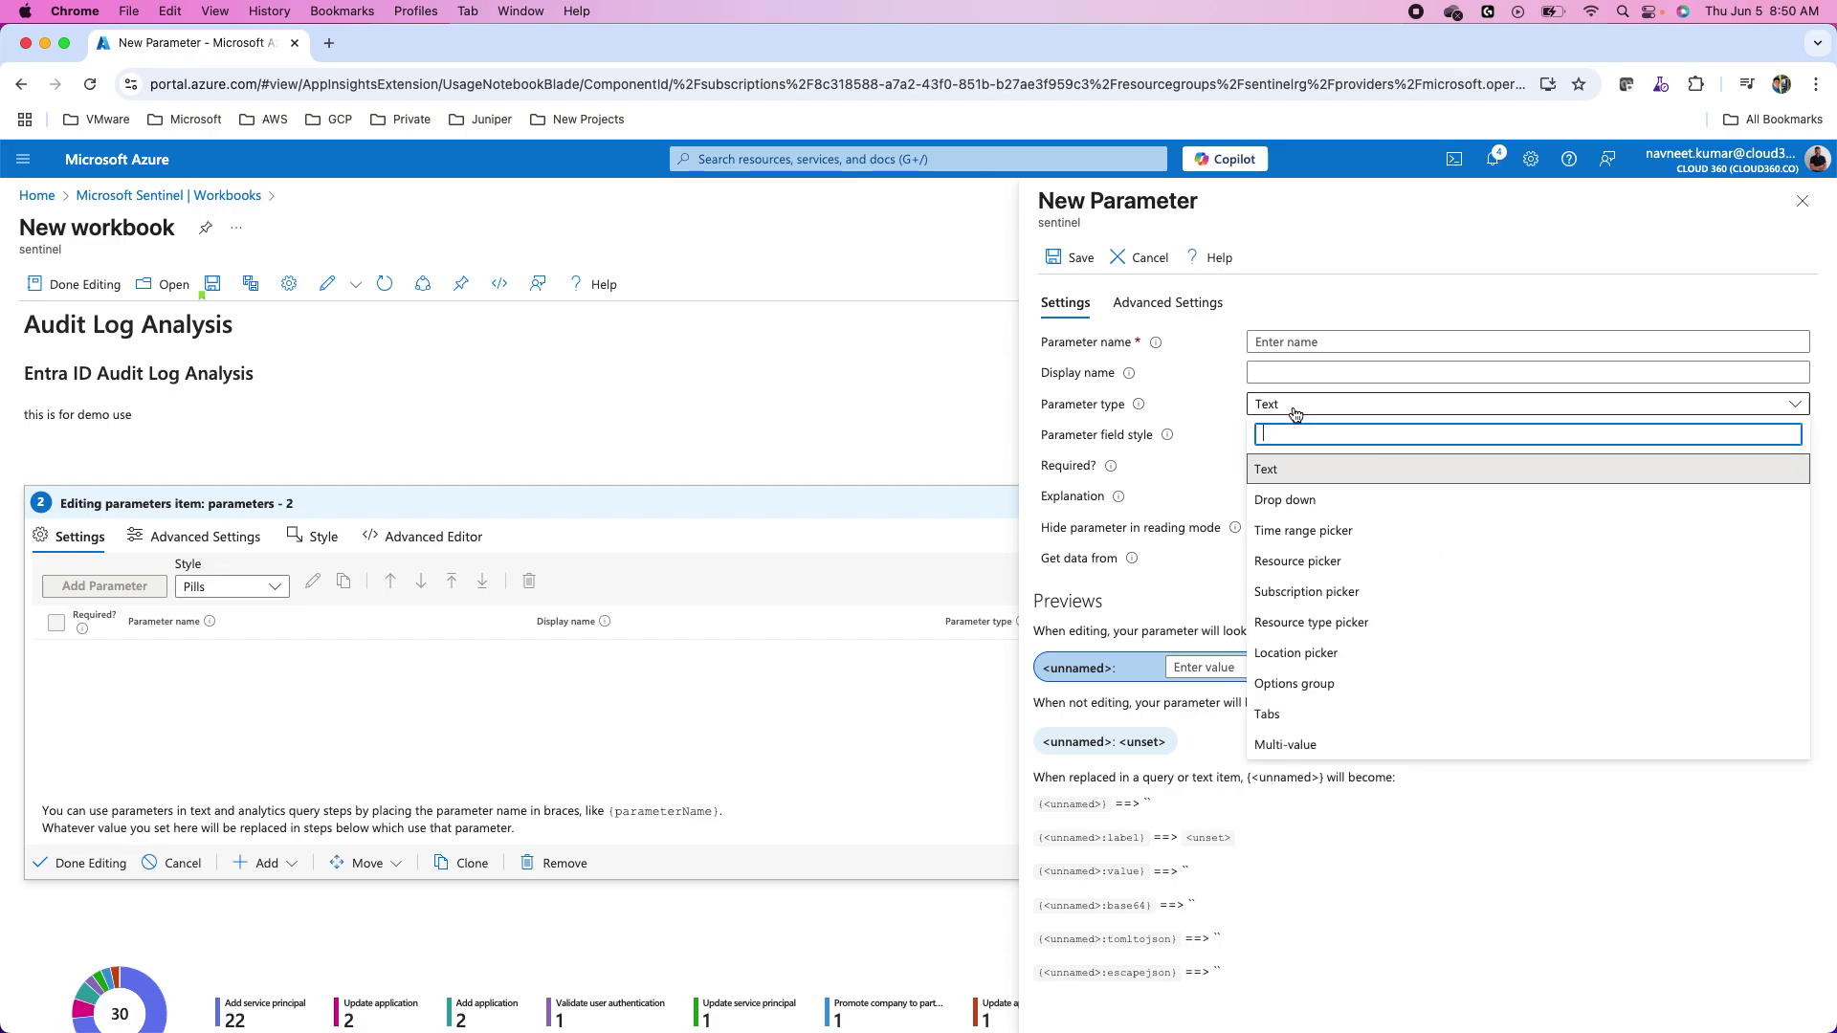
click(1289, 541)
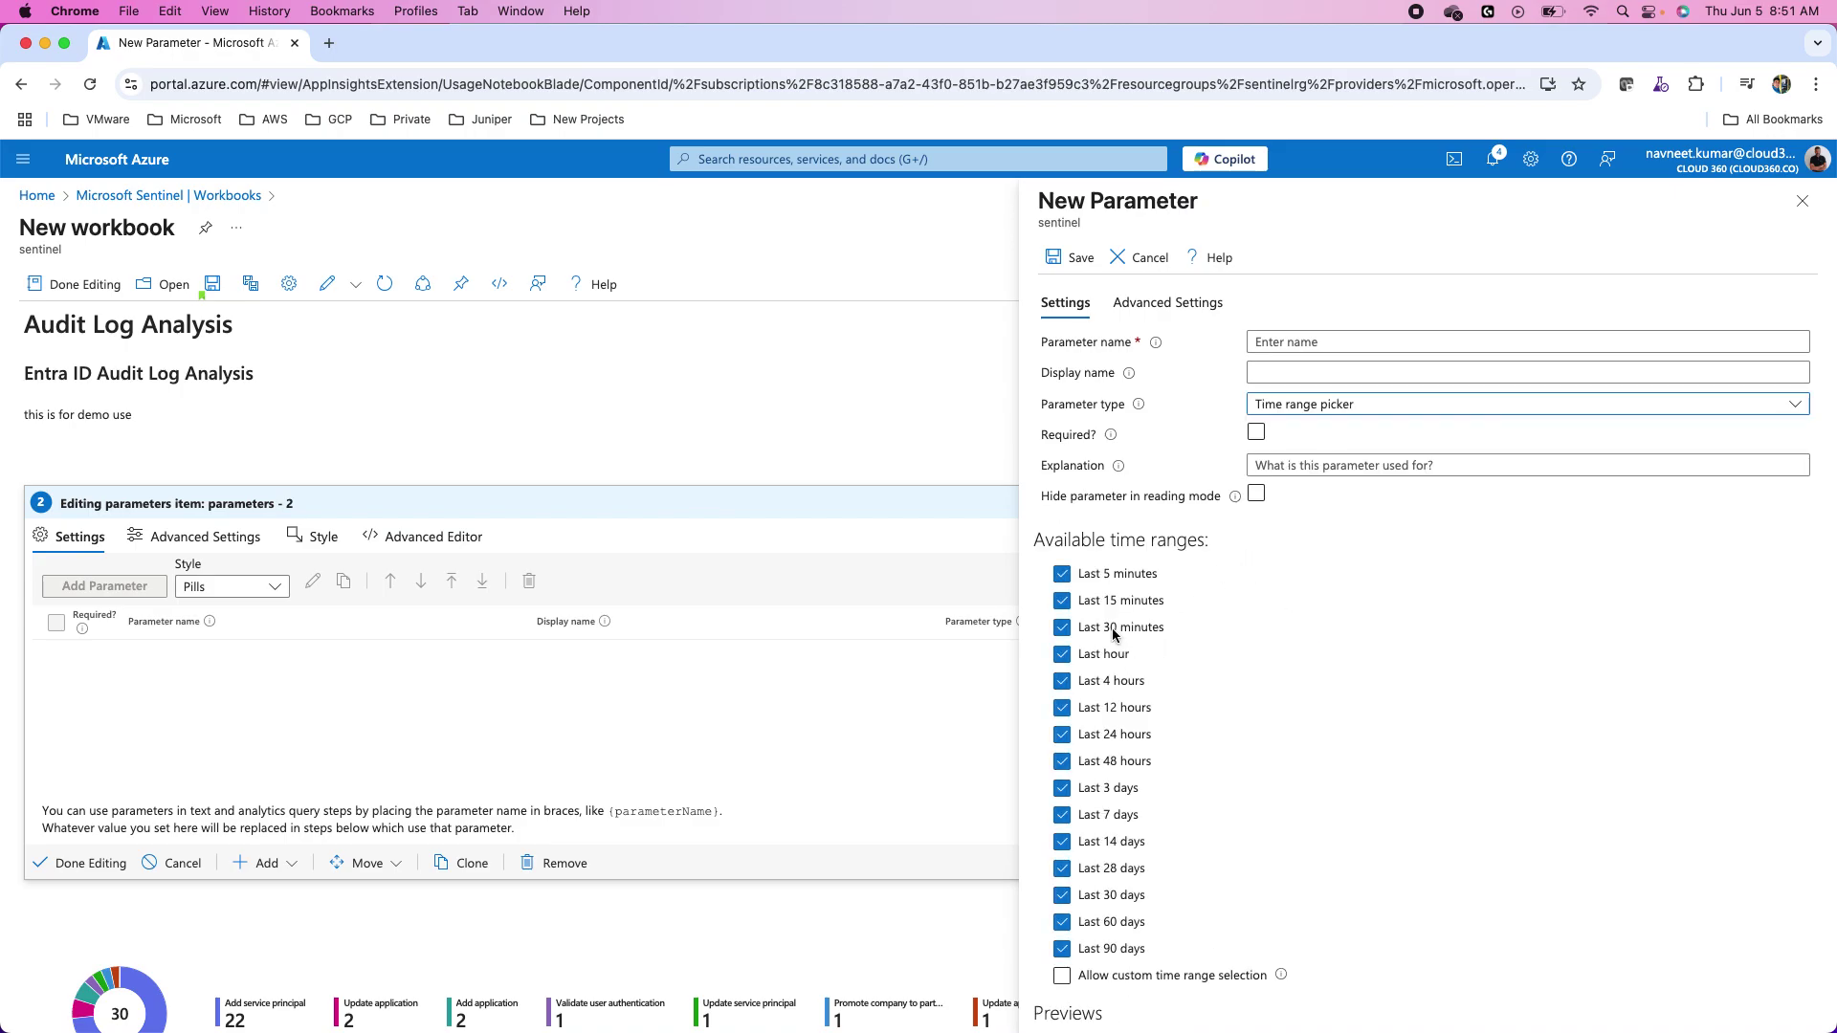
click(1301, 409)
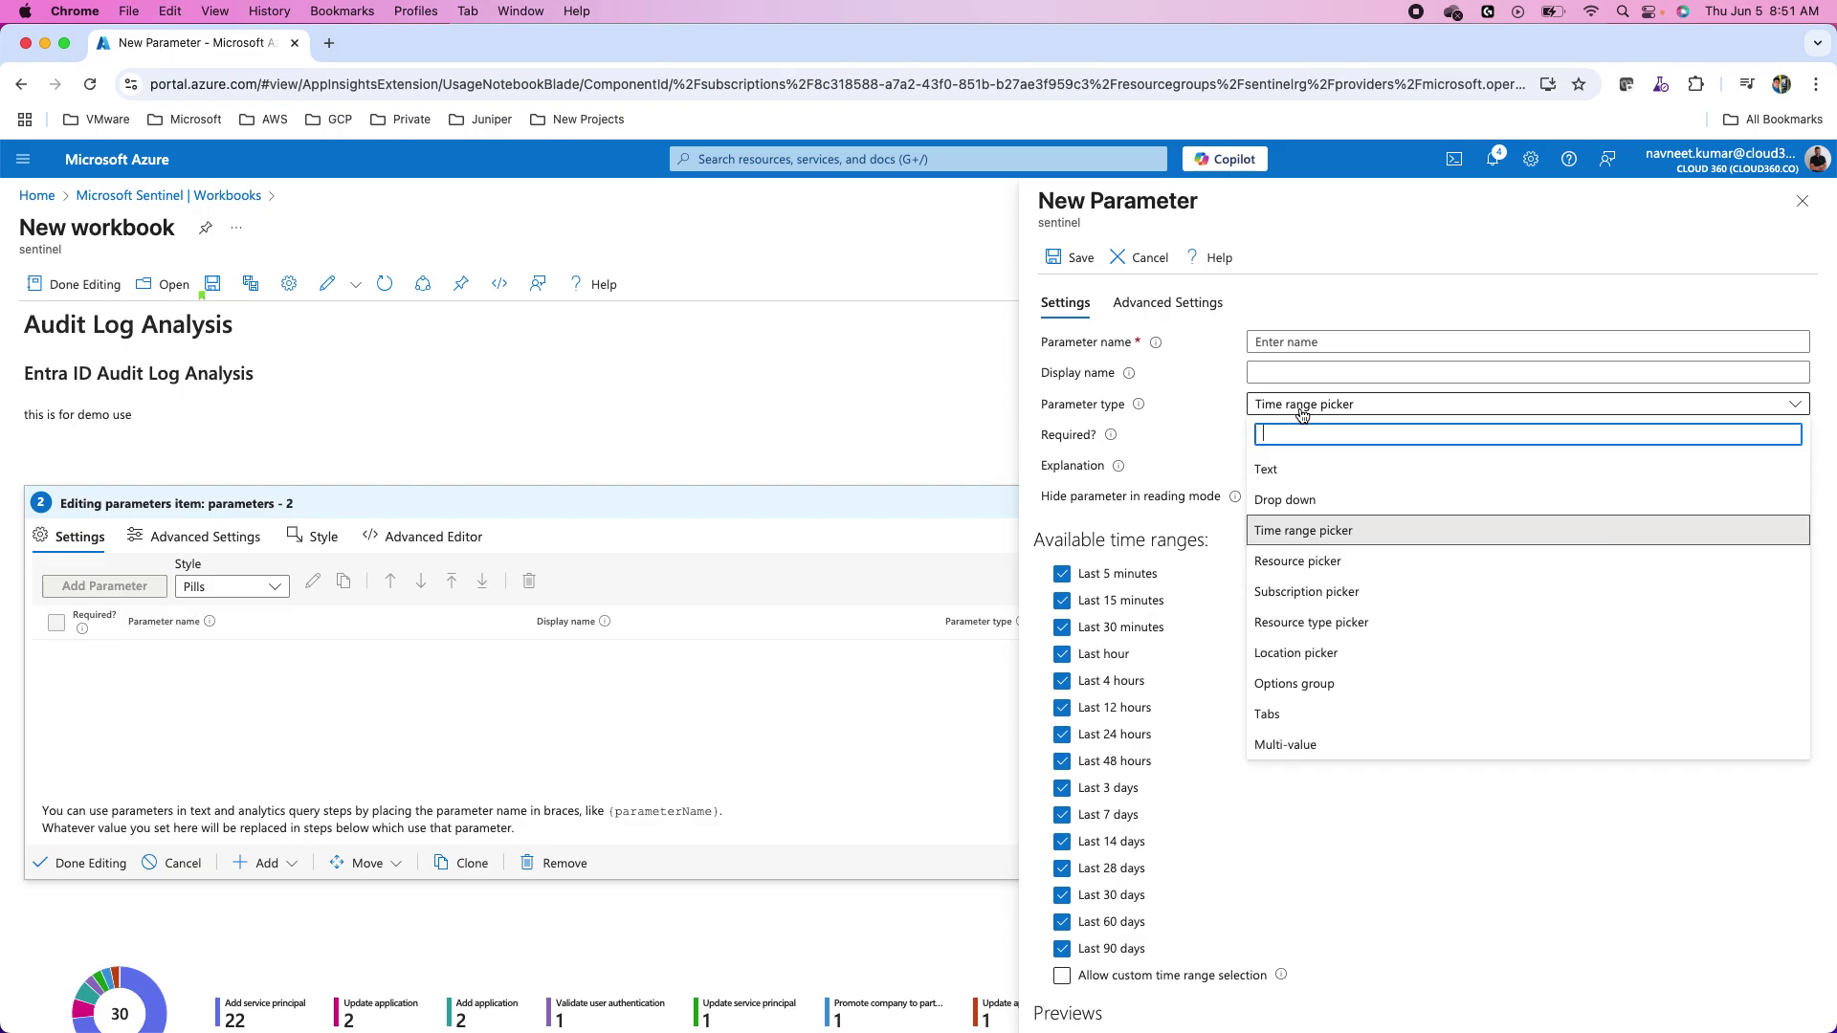
click(1287, 473)
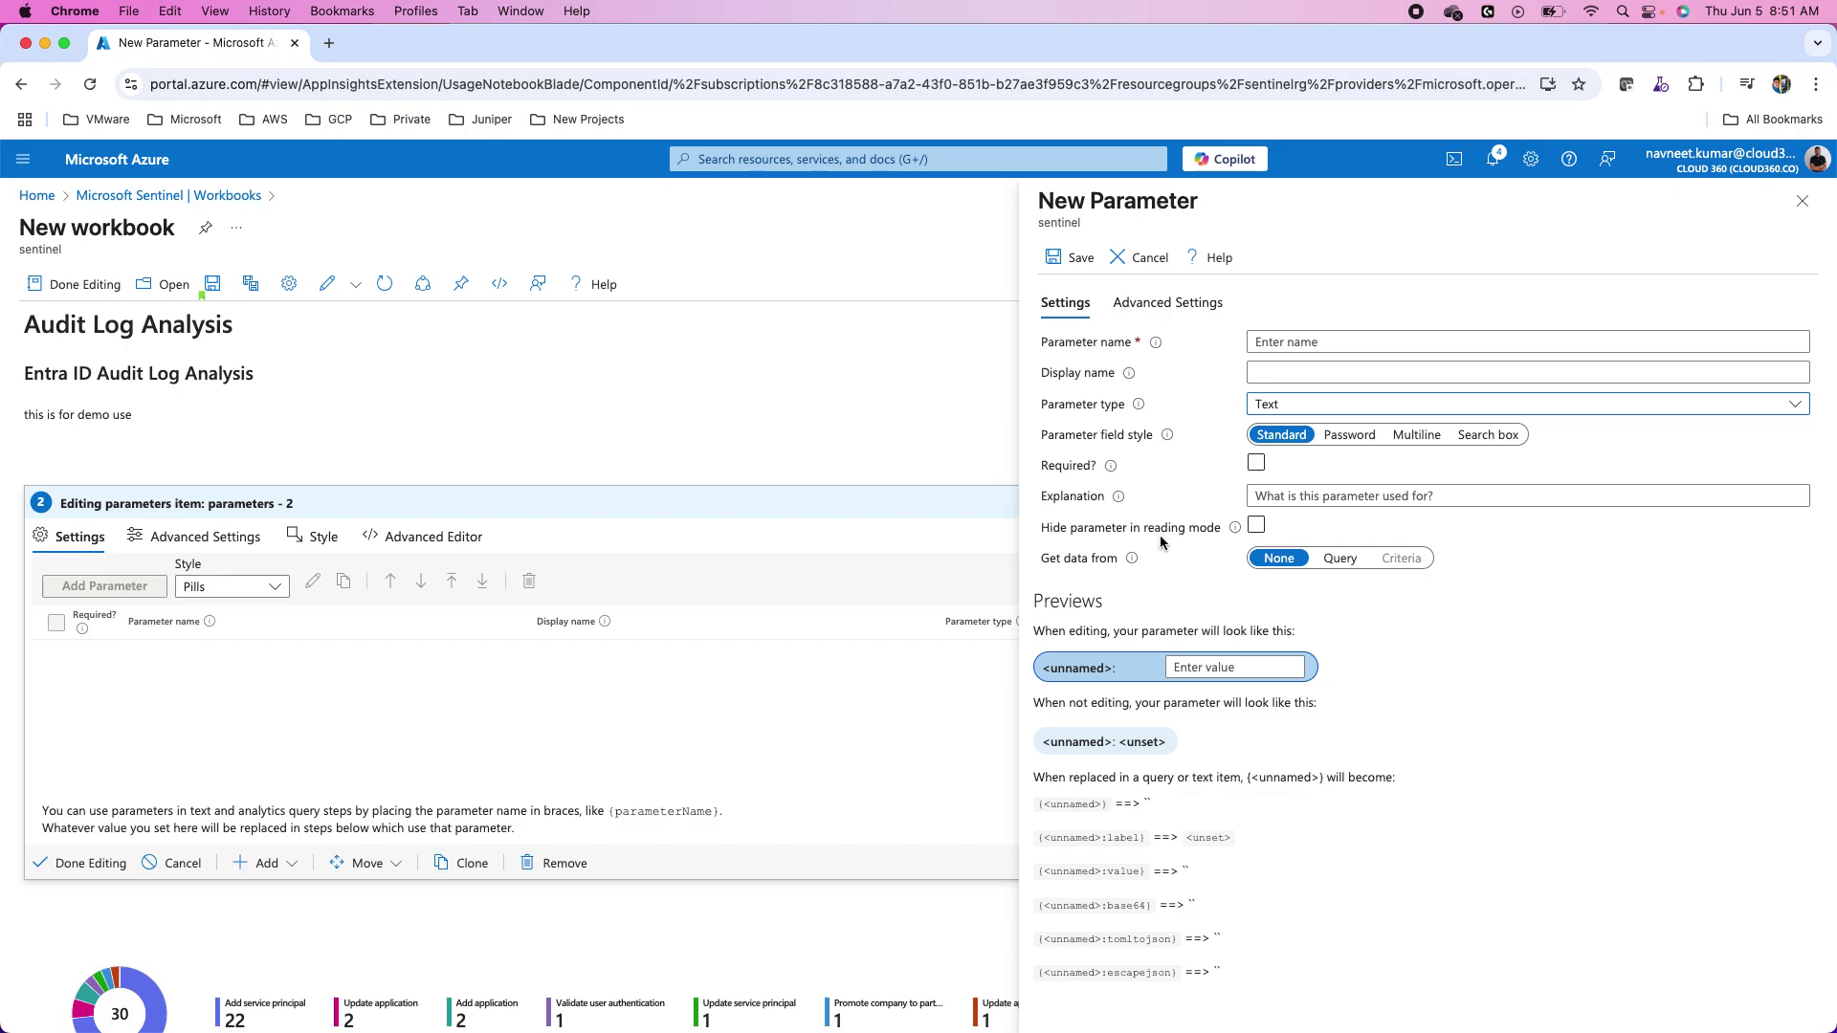
Name the parameter 'Days', preview it with test value 3, and save it
mouse_move(1142, 414)
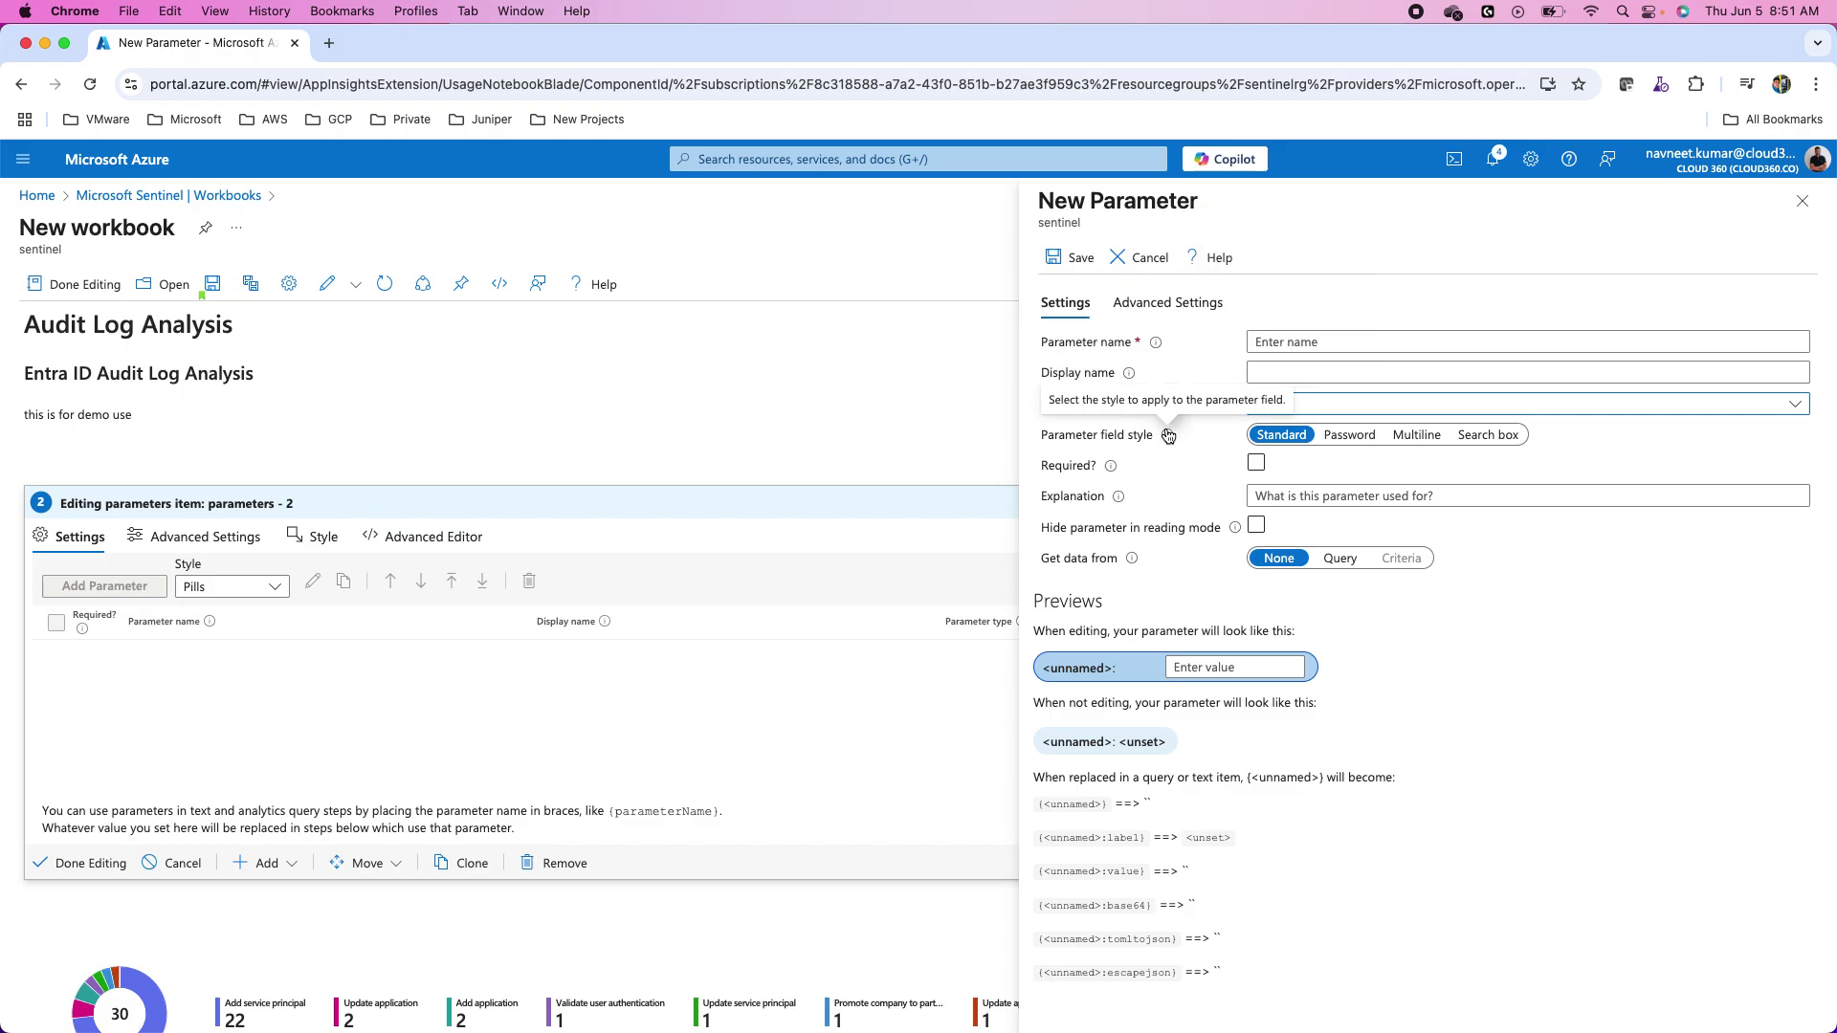
click(1273, 346)
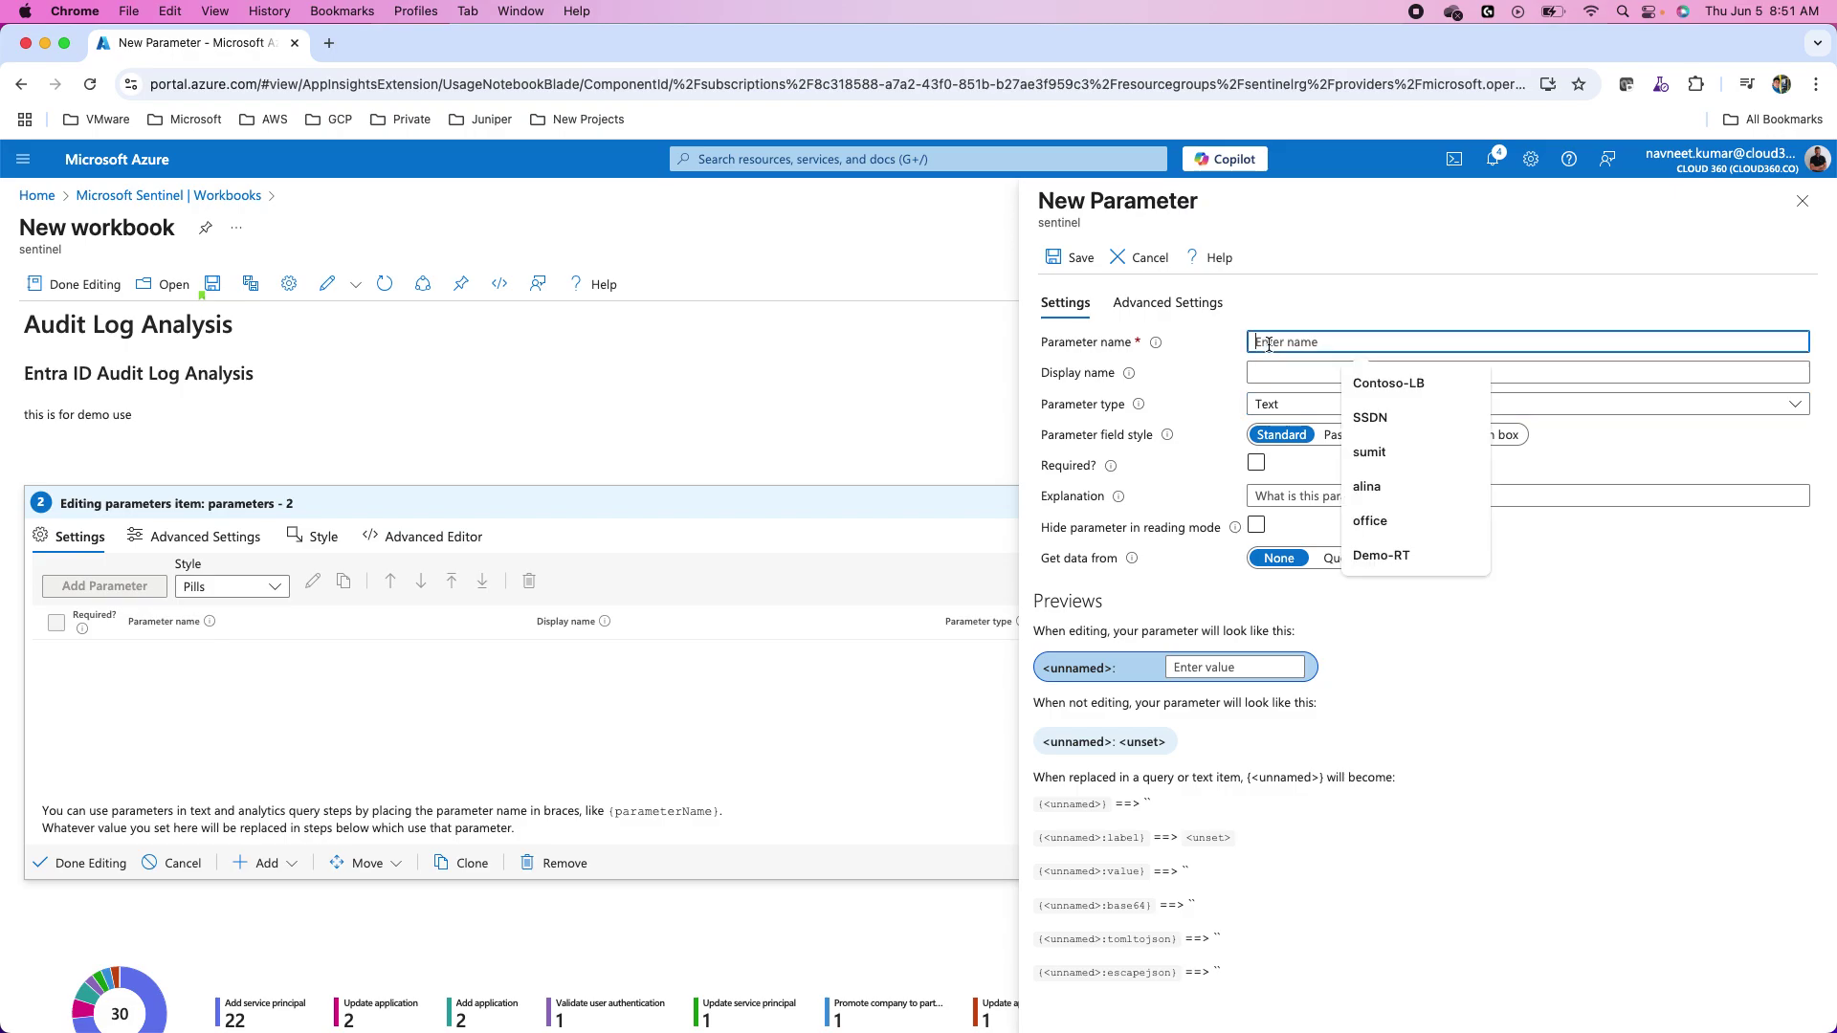
text(Days)
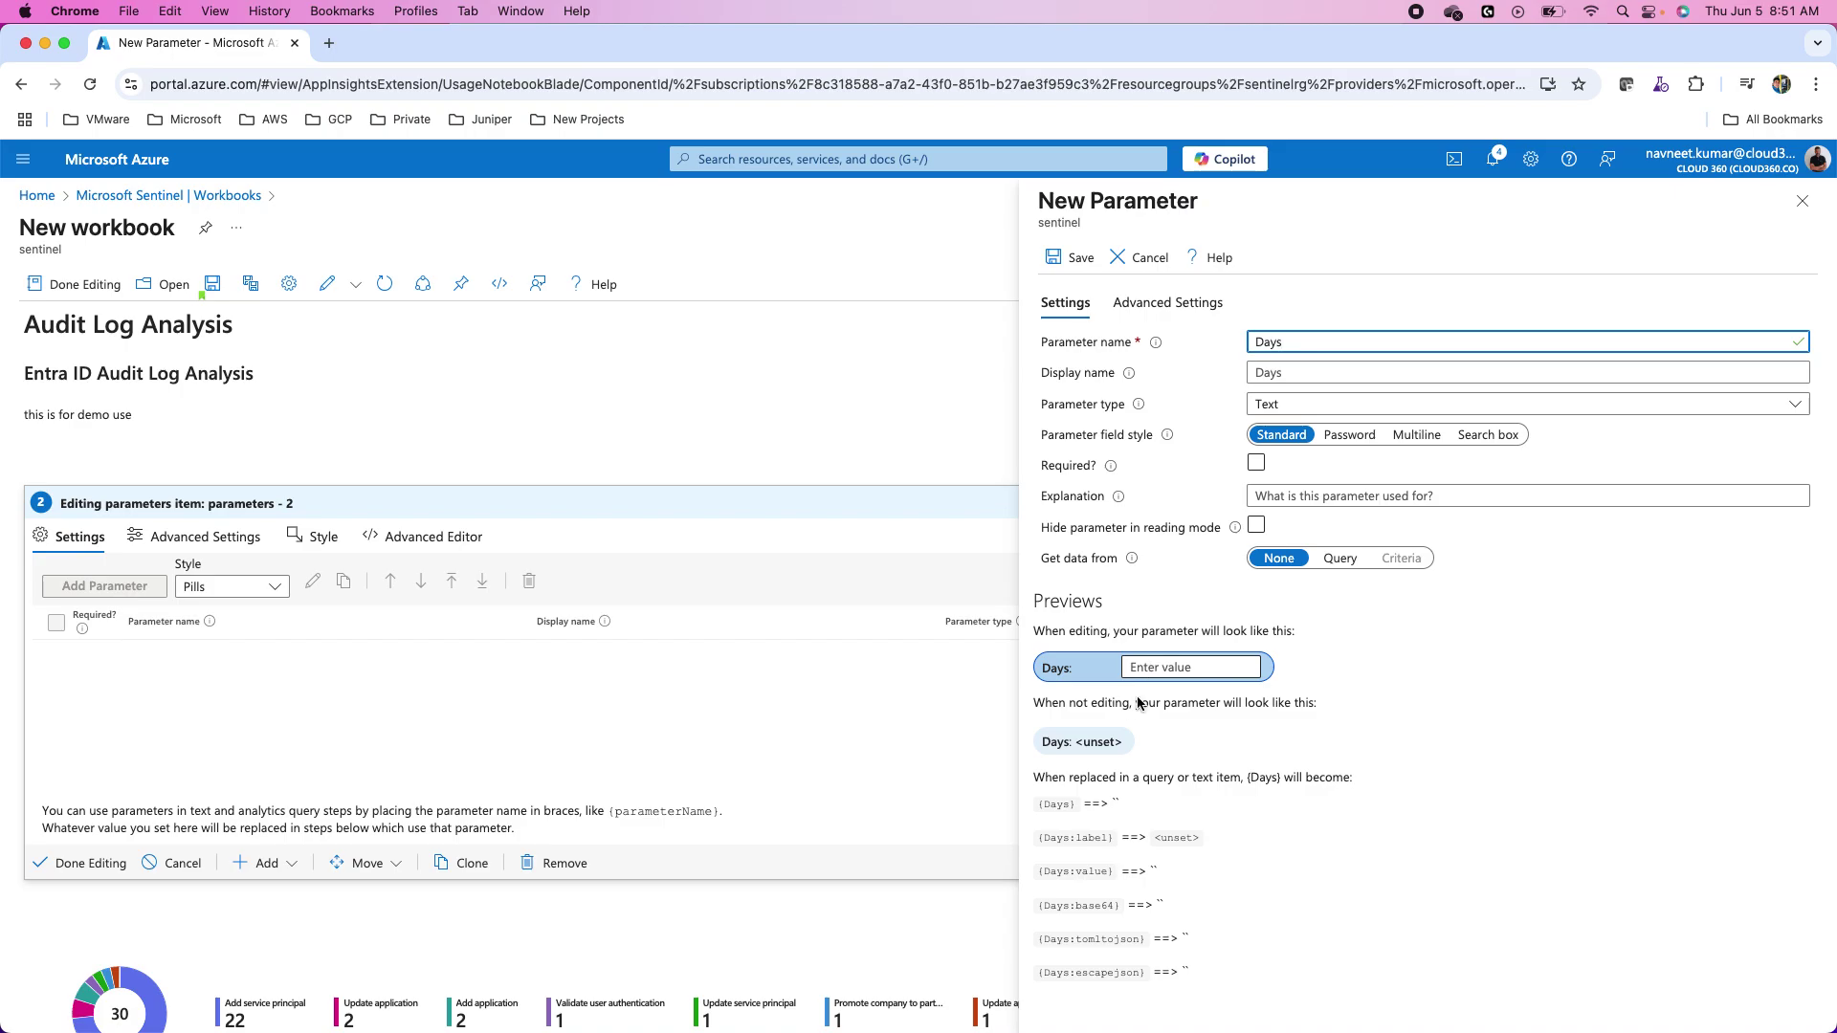
click(1098, 749)
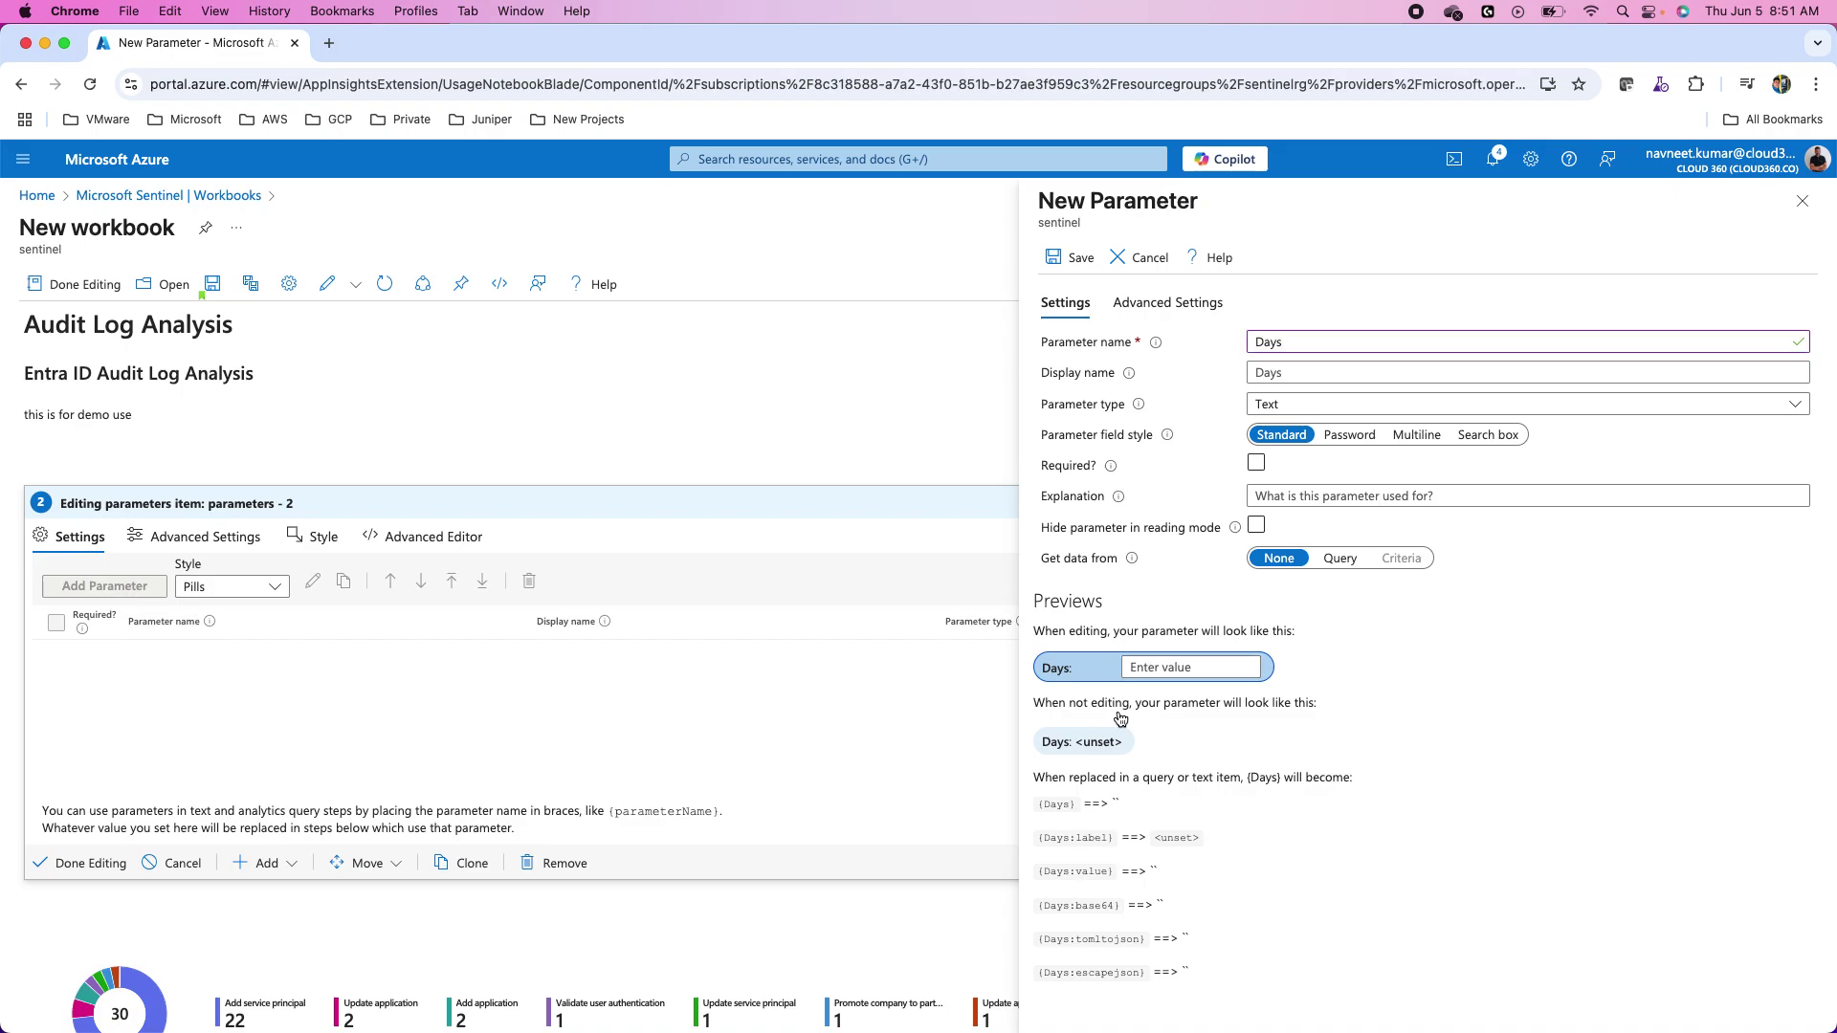
click(1143, 668)
text(3)
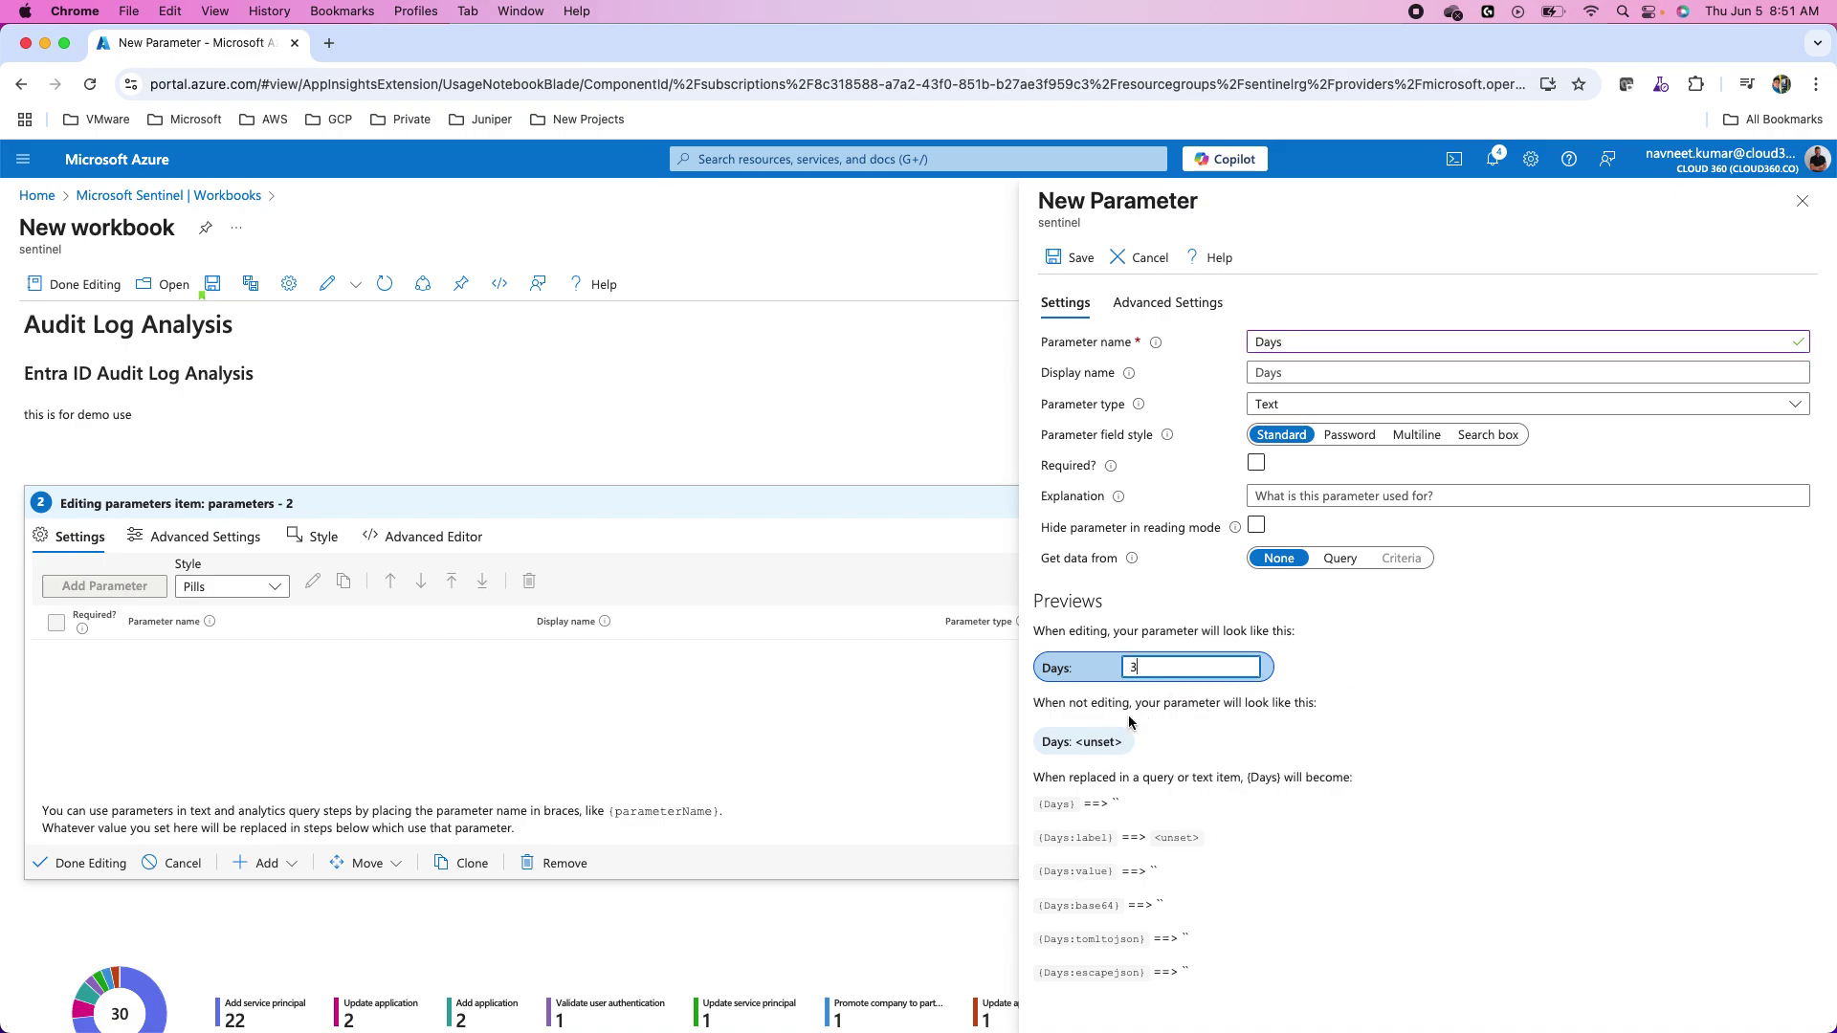
click(1107, 748)
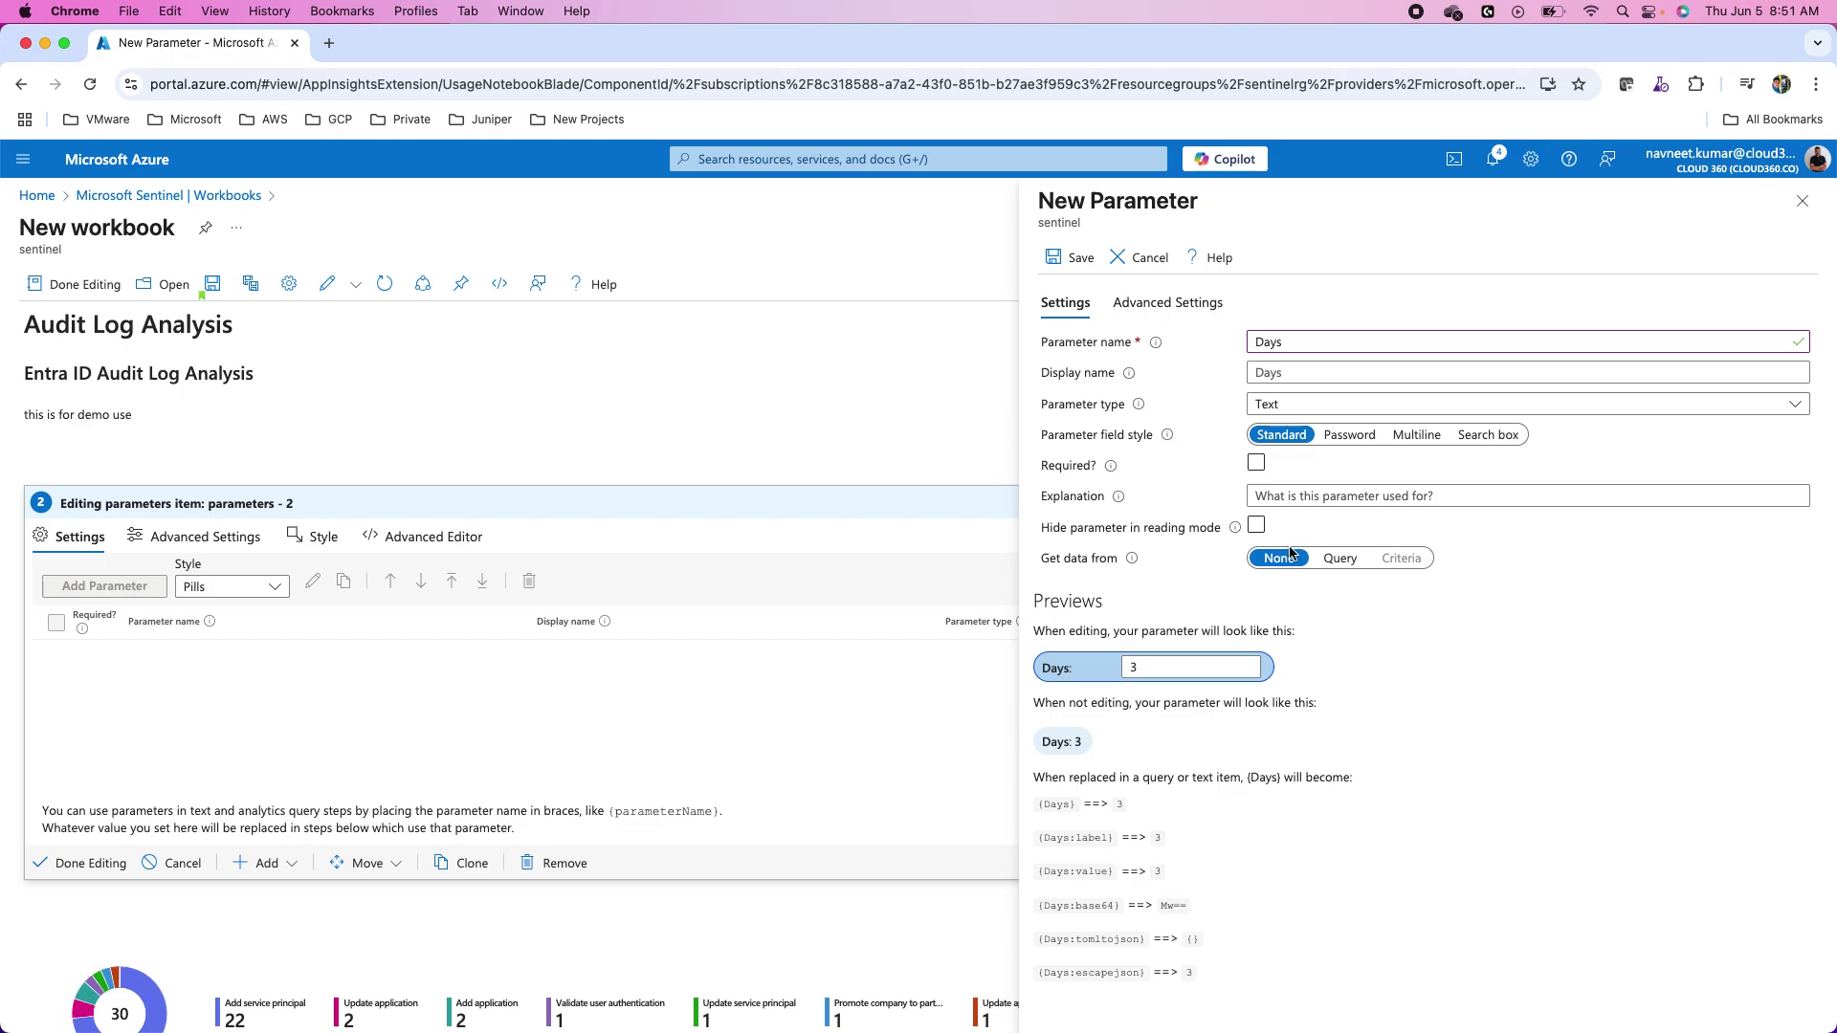
click(1075, 267)
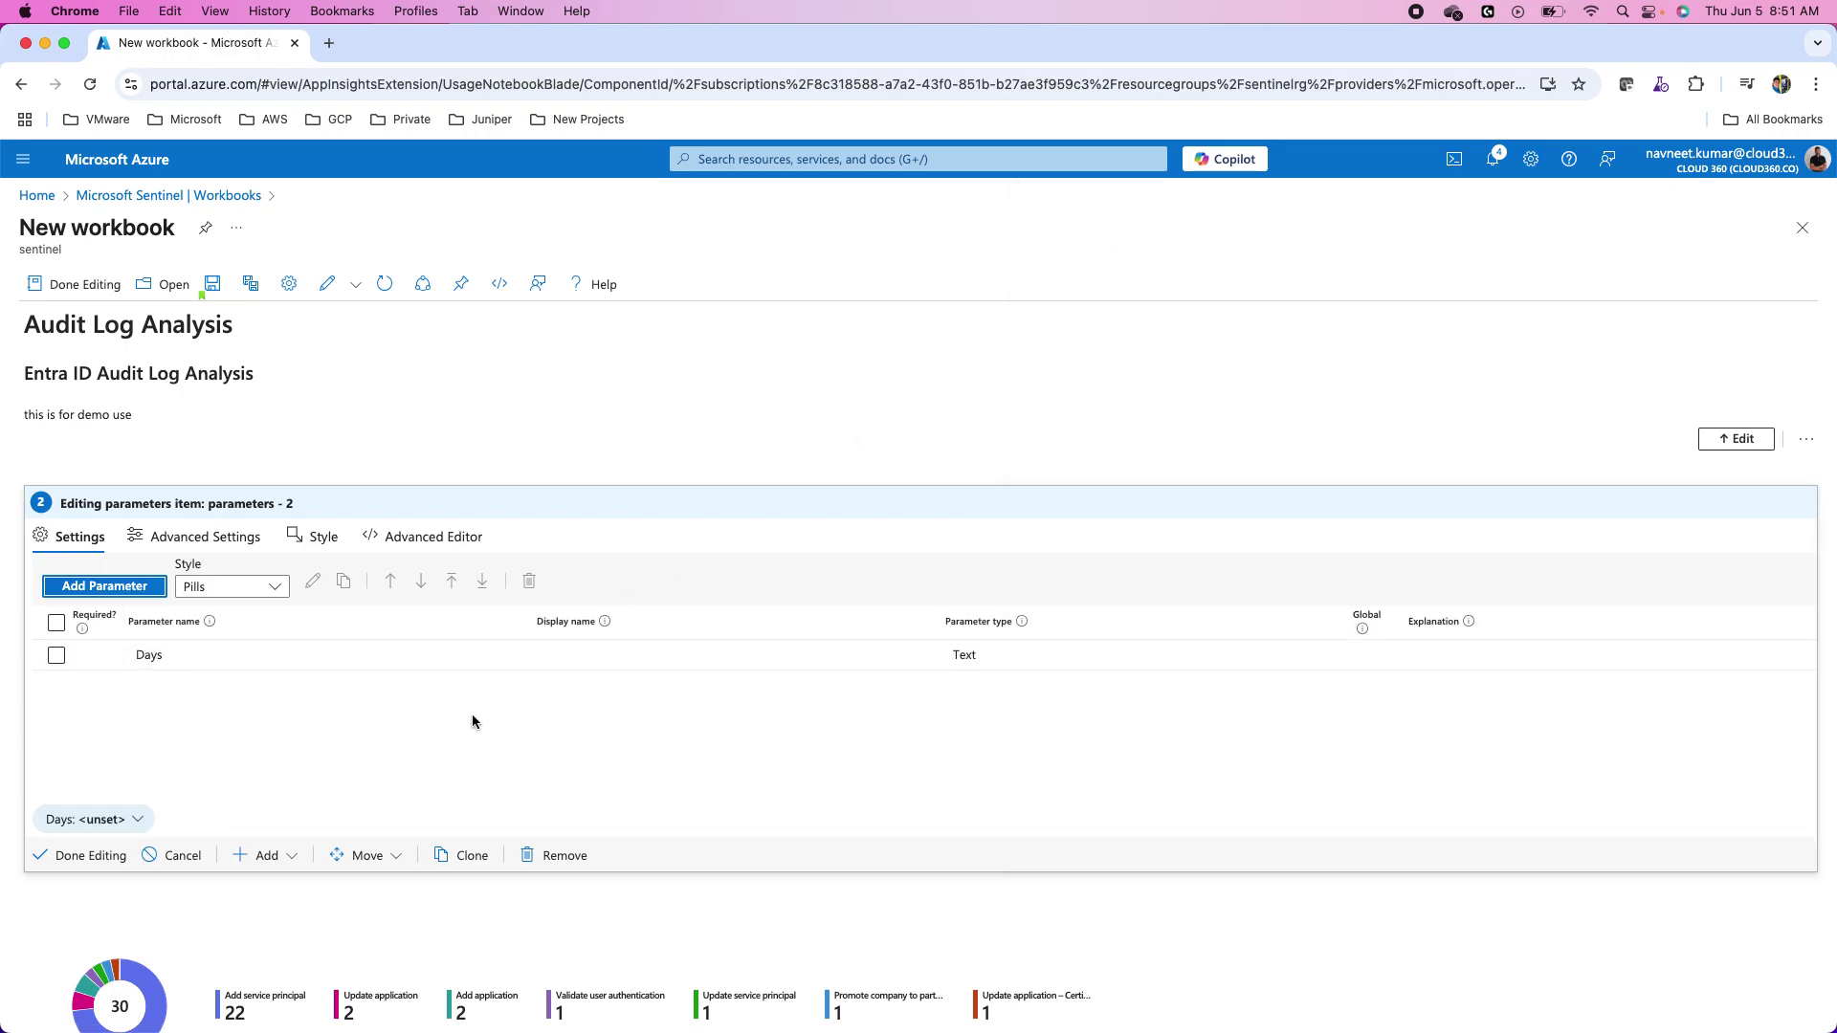
Close the parameters editor and enter 30 as the Days parameter value
click(93, 855)
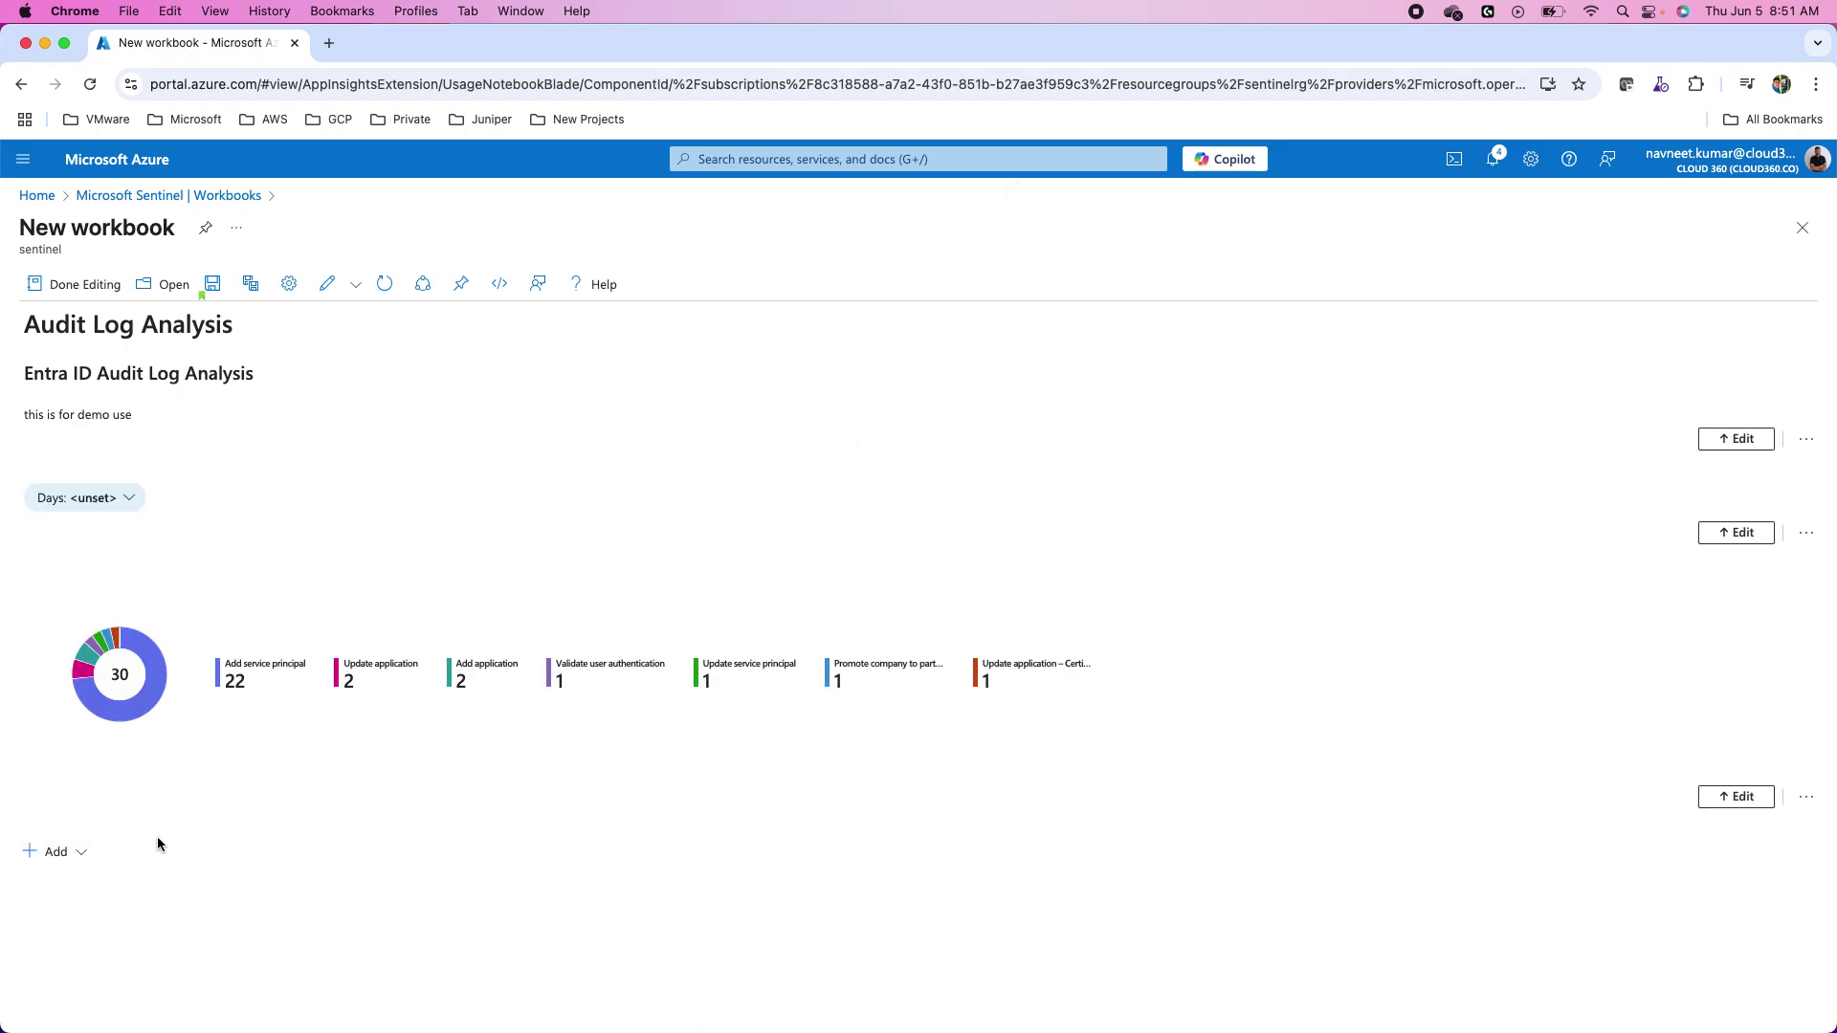
click(99, 498)
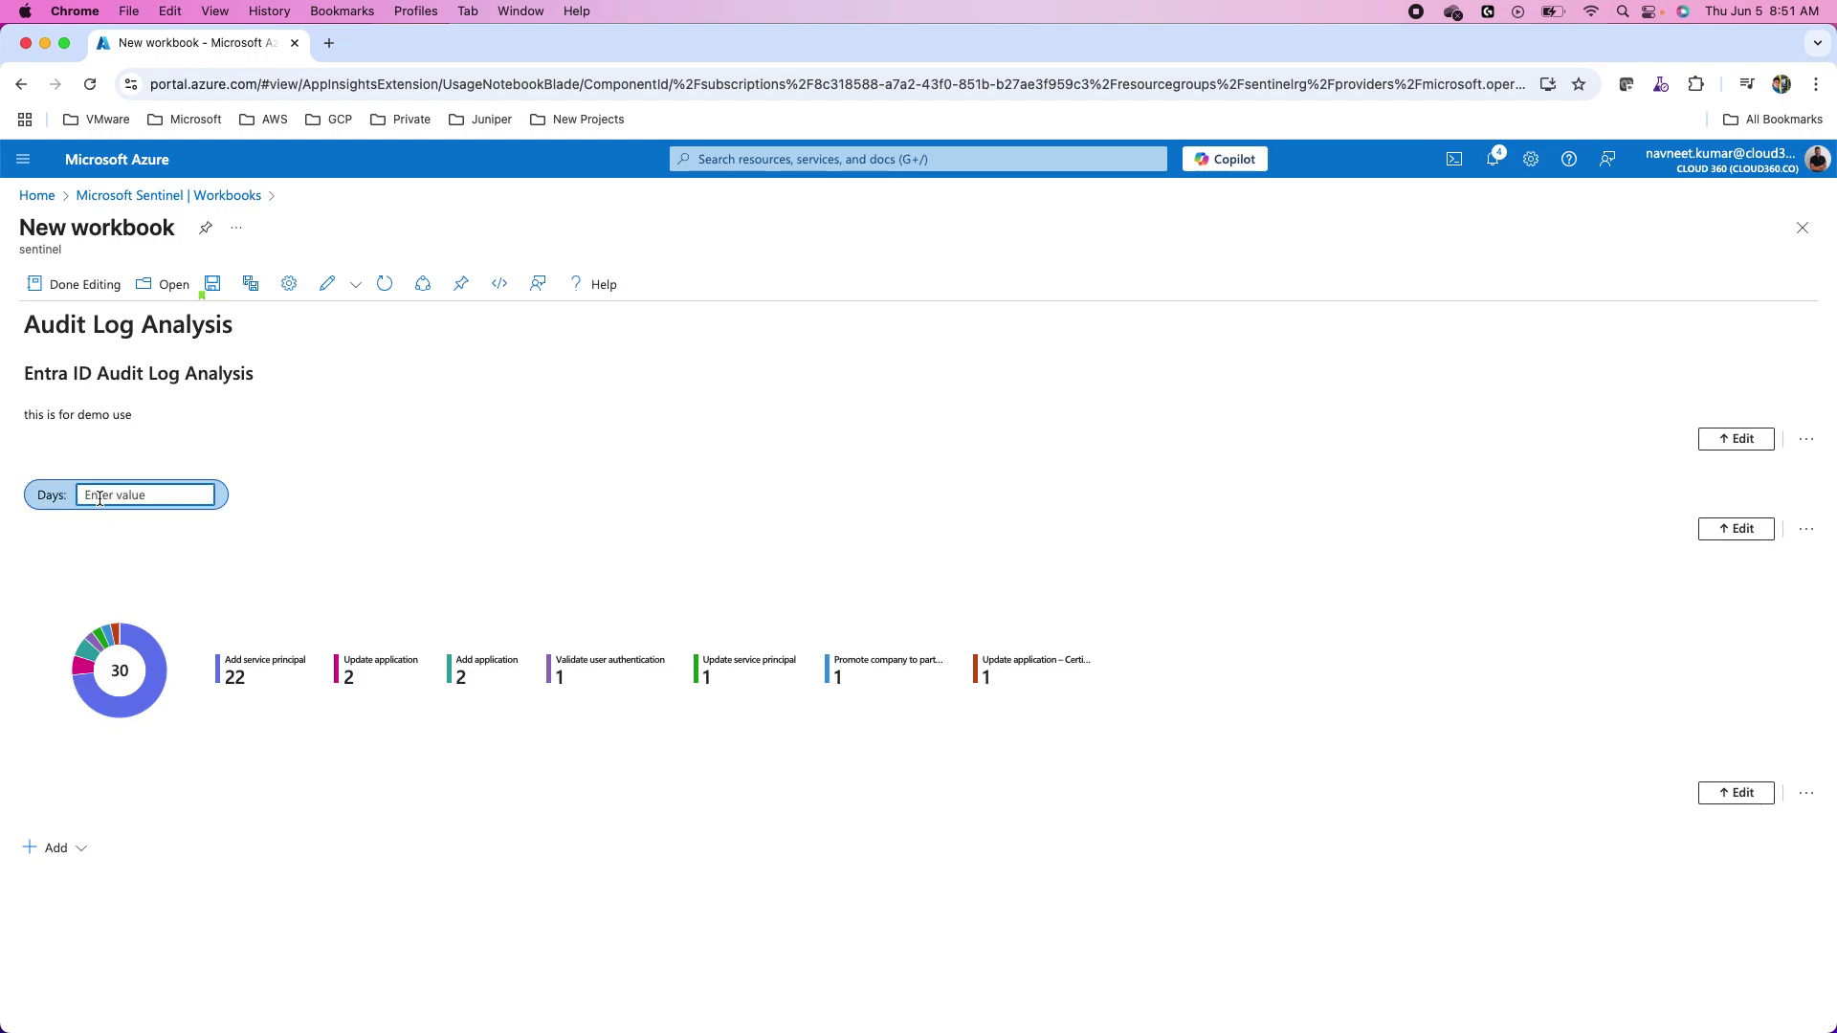
text(3)
click(102, 493)
text(0)
click(340, 517)
Change the pie chart query's ago(3d) to ago({Days}d) and finish editing so it reruns
click(1737, 793)
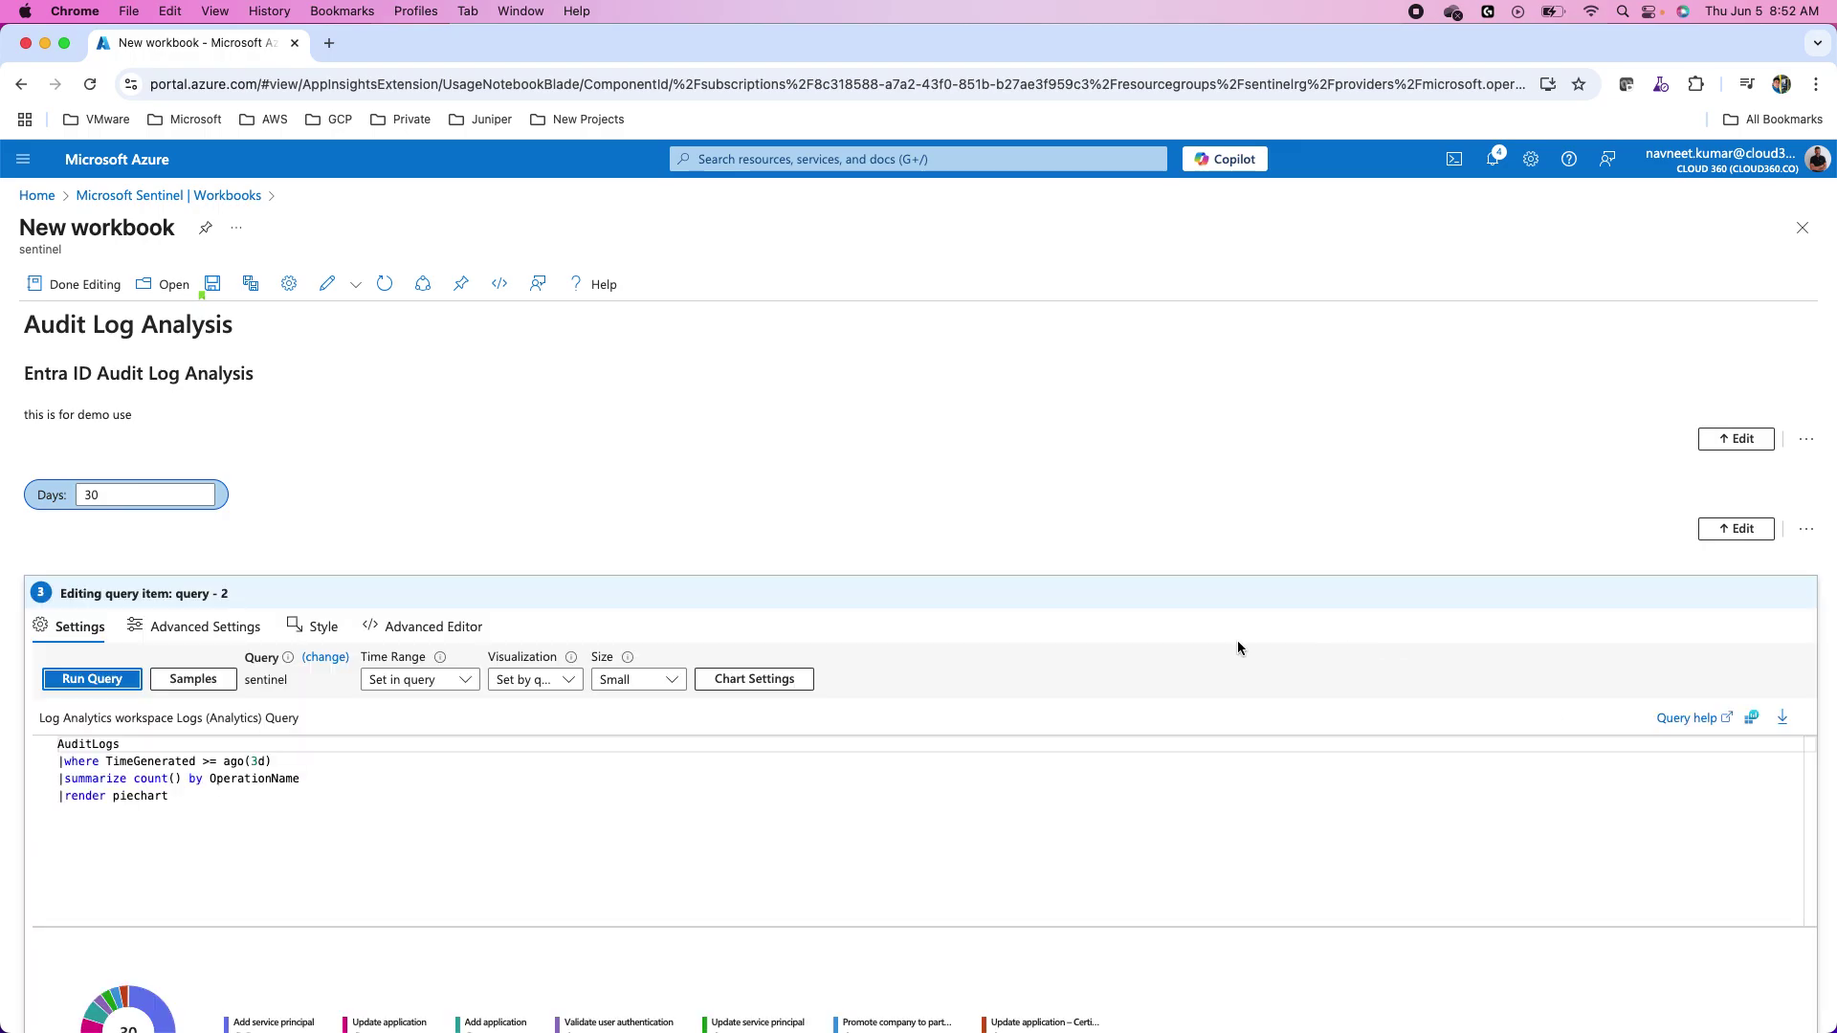
click(257, 763)
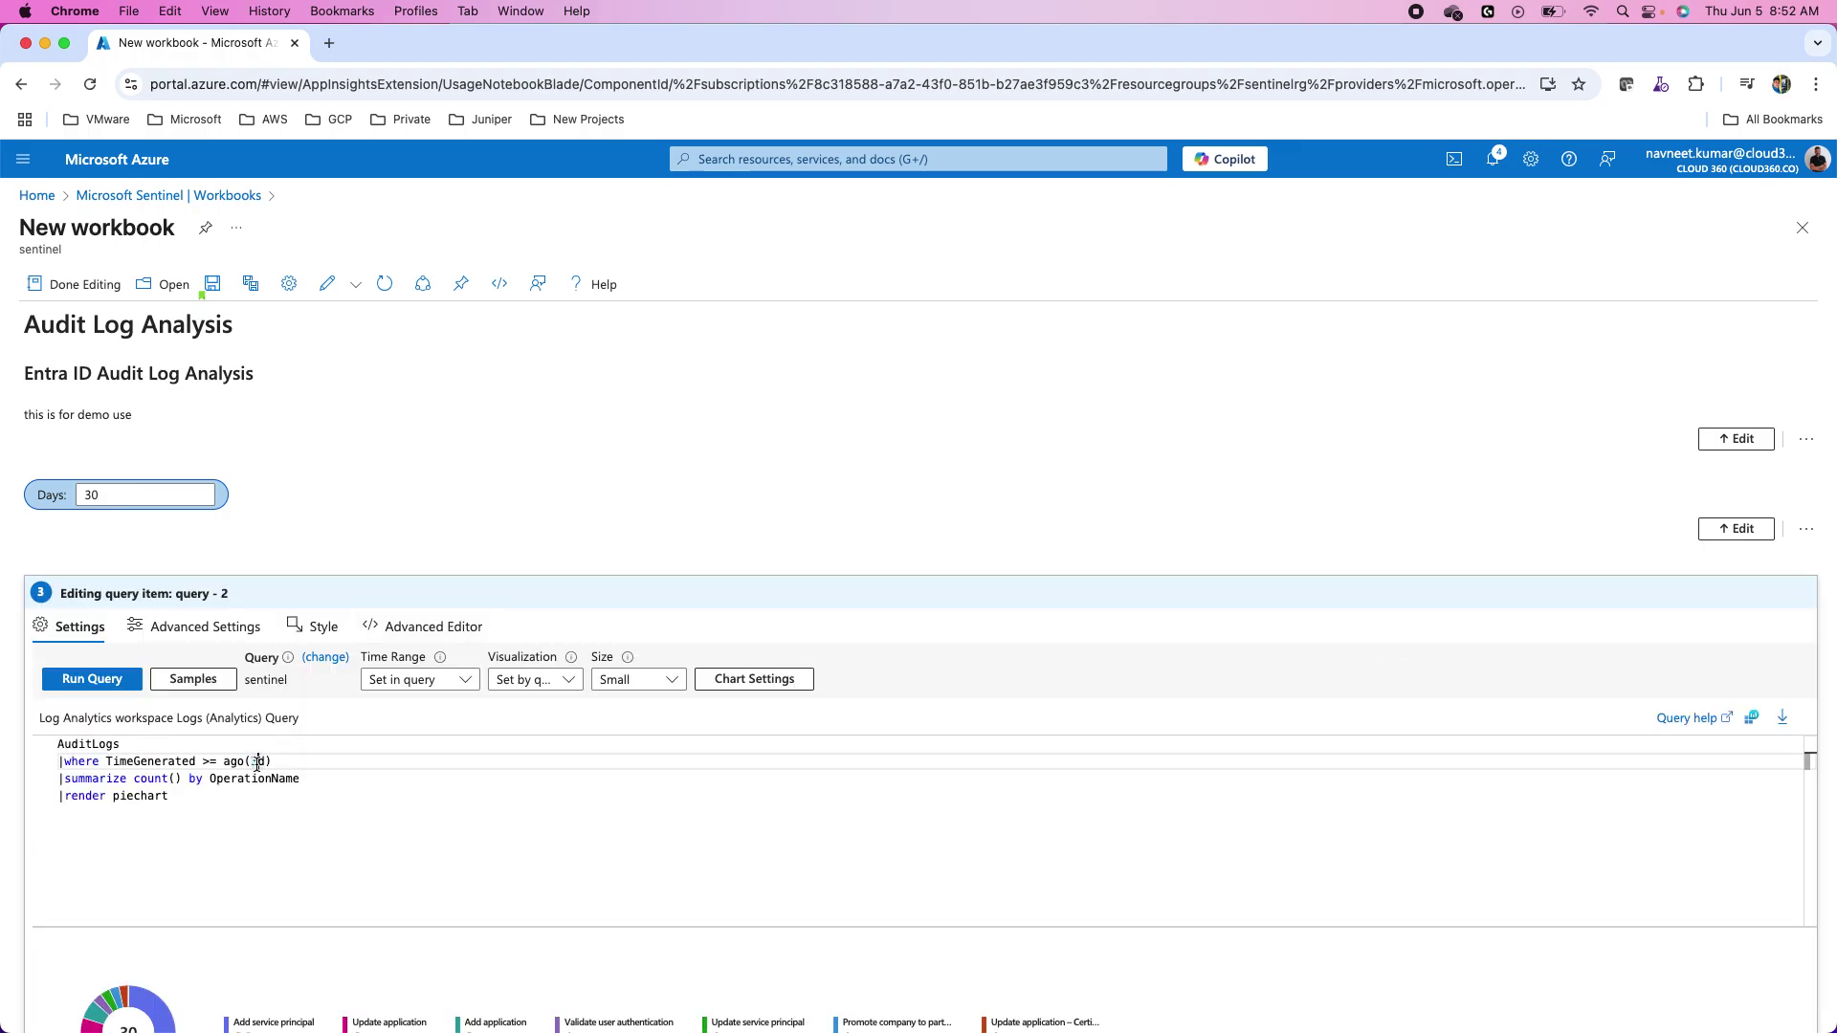
key(BackSpace)
text({})
text(Days)
scroll(356, 507, down, 3)
click(91, 935)
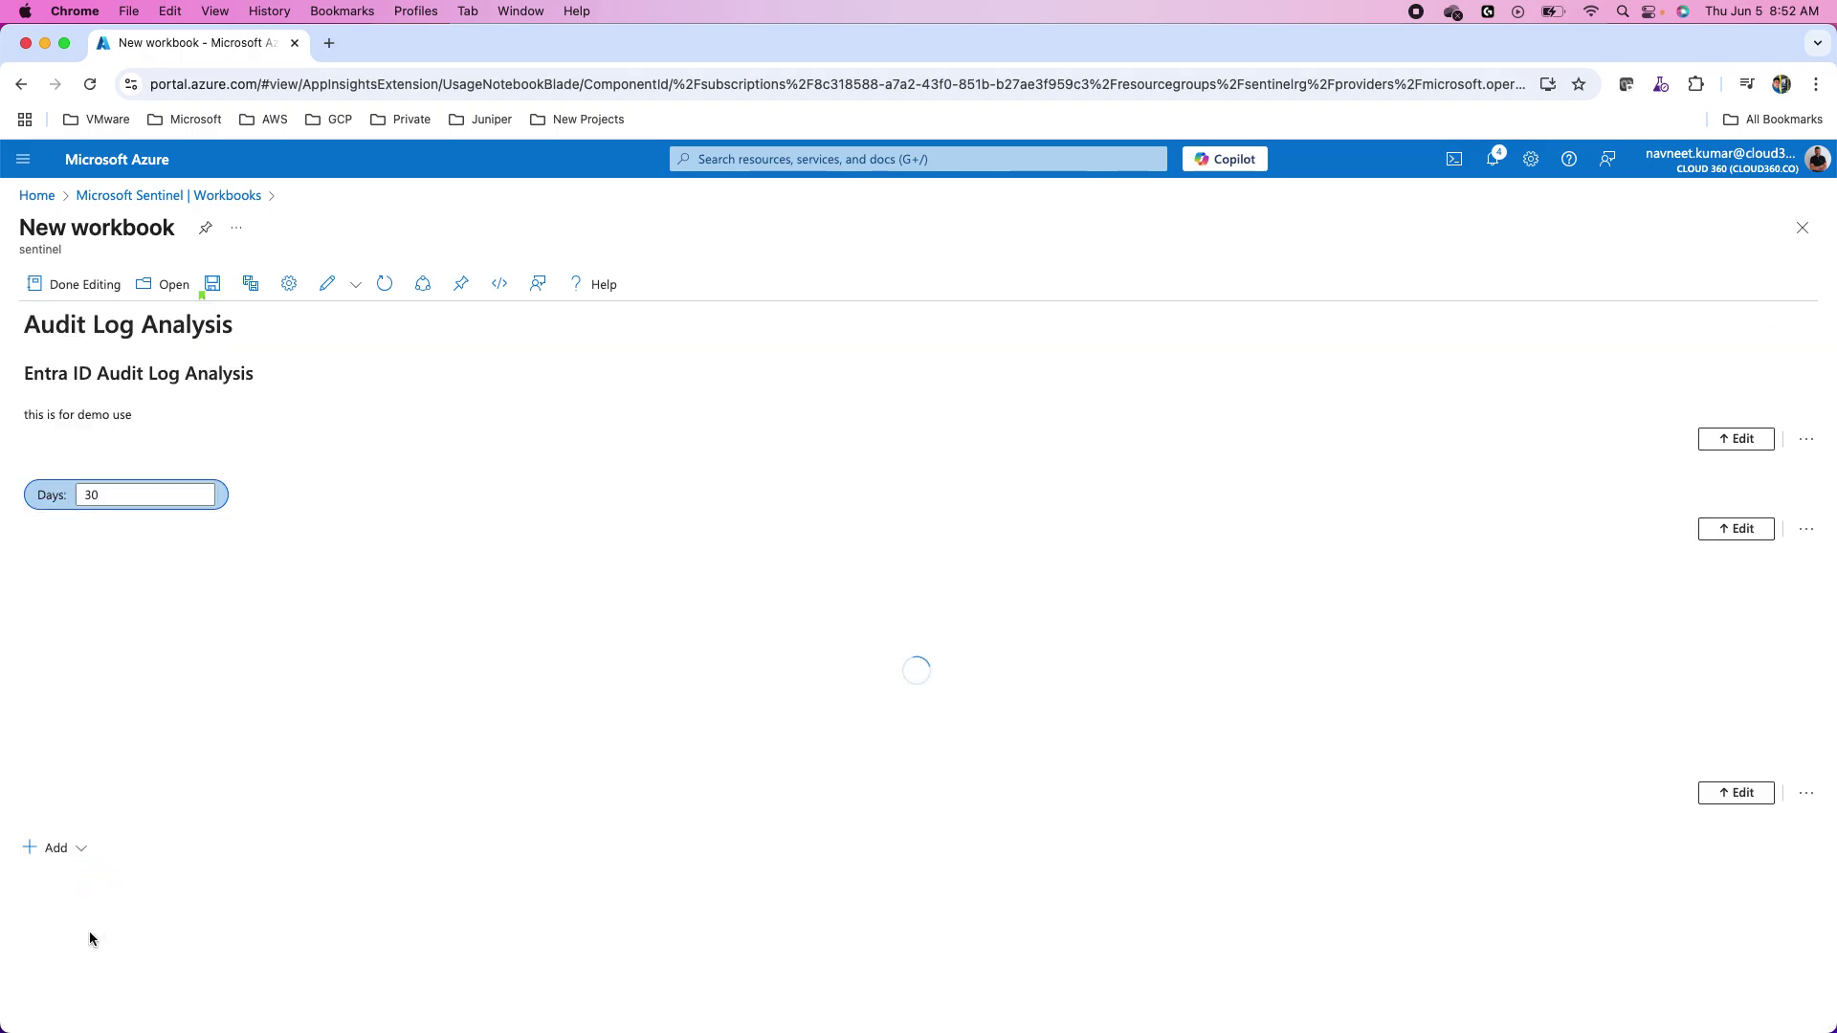
Replace the Days value 30 with 5 so the chart recalculates to 47 events
click(100, 493)
key(BackSpace)
key(BackSpace)
text(5)
click(331, 525)
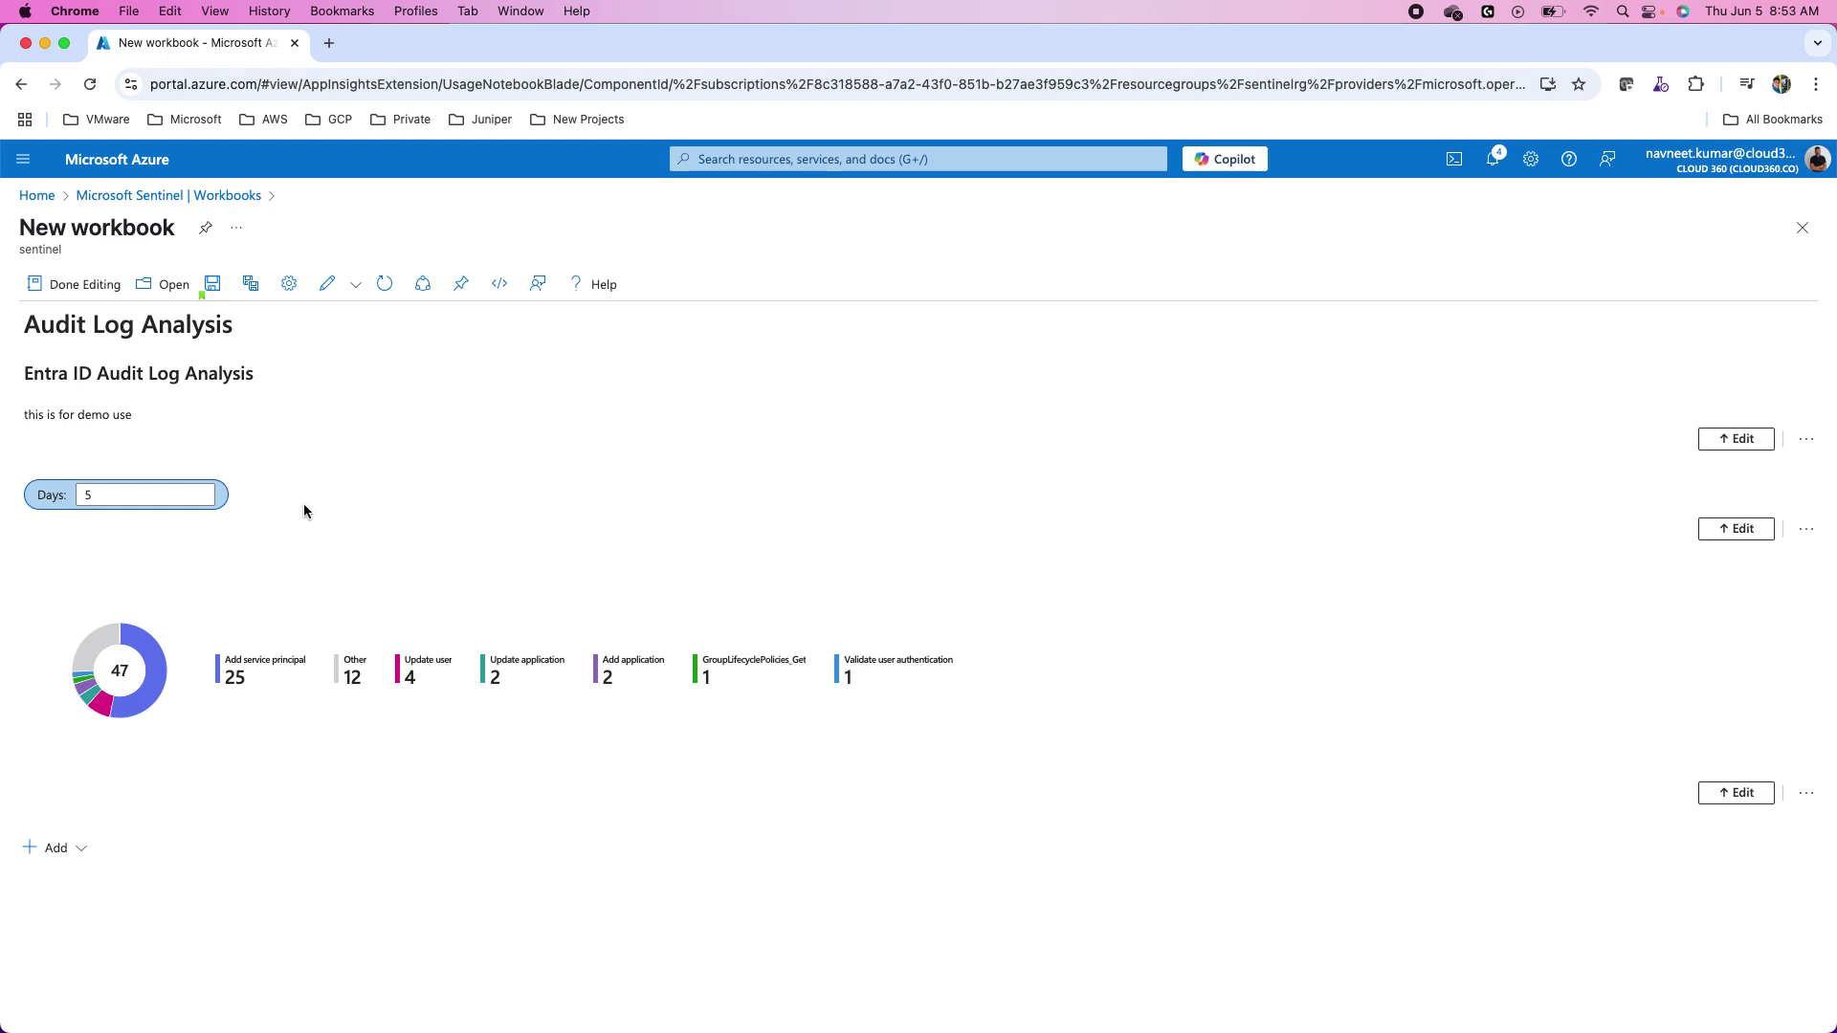
Open the Advanced Editor to show the workbook's JSON Gallery Template
click(498, 284)
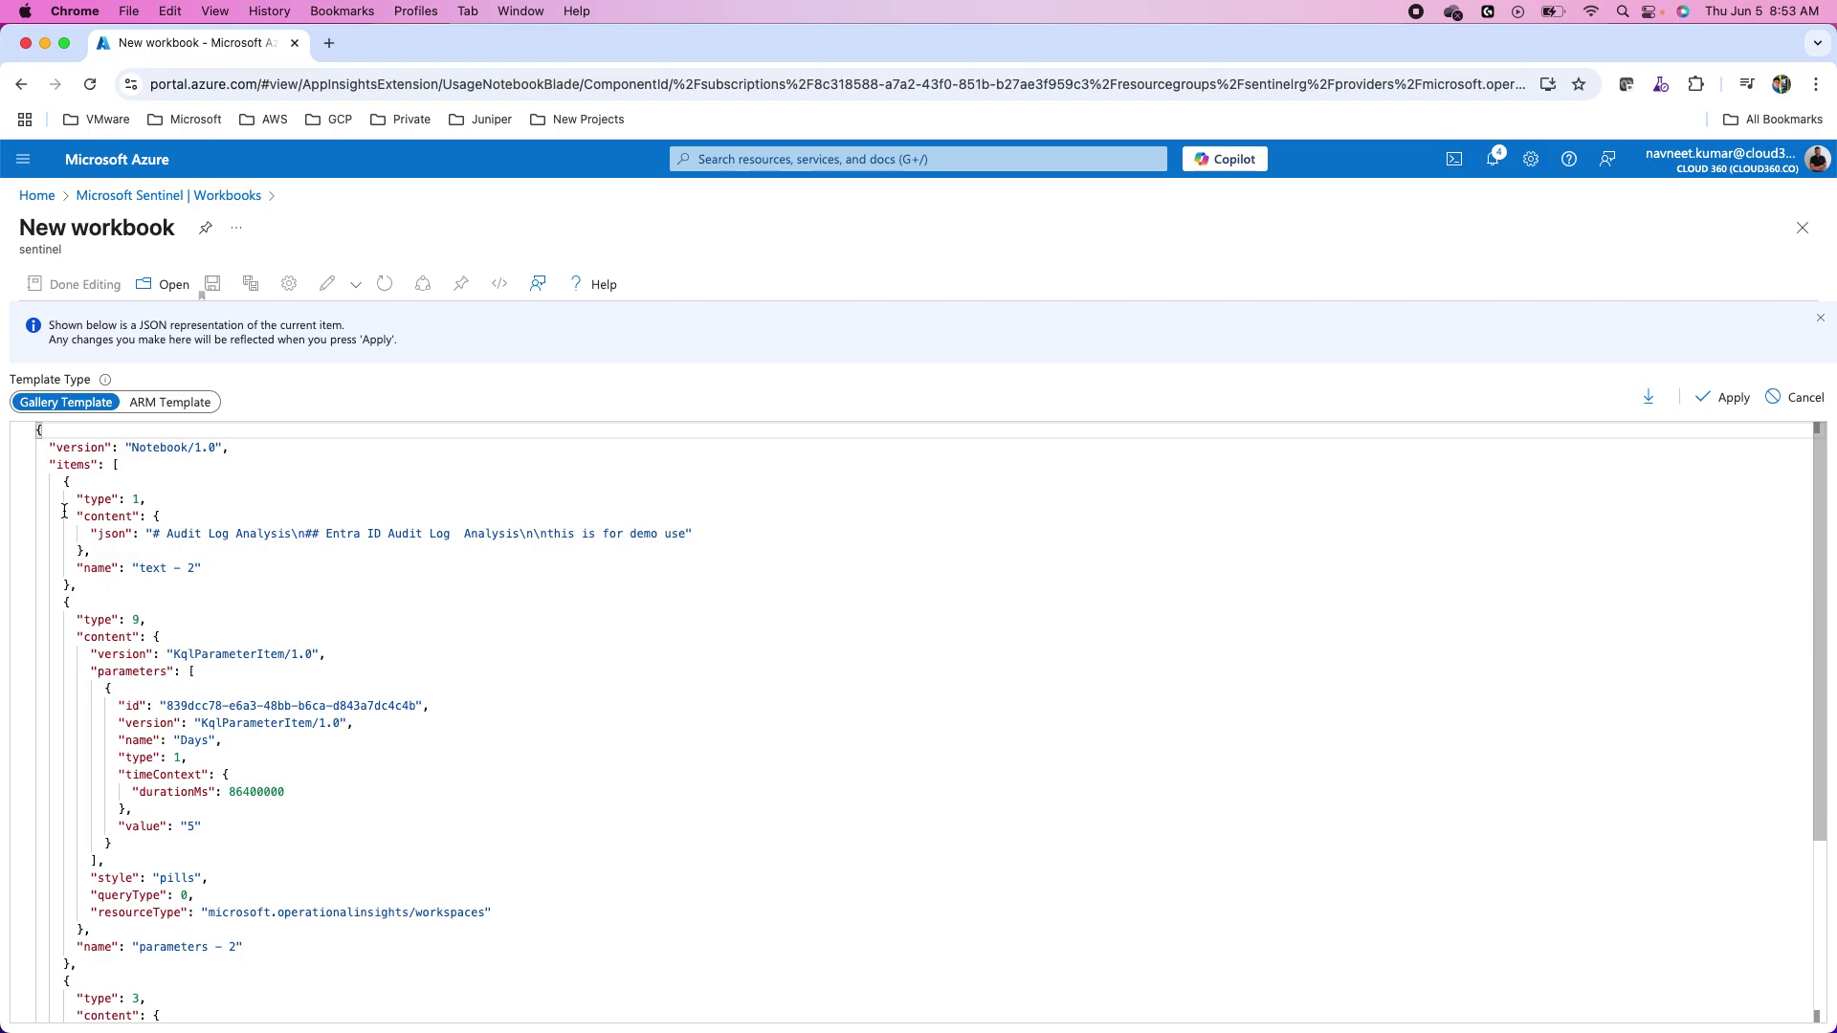
Search Google for the Sentinel GitHub repository and open Azure/Azure-Sentinel in a new tab
click(330, 44)
text(sentinel)
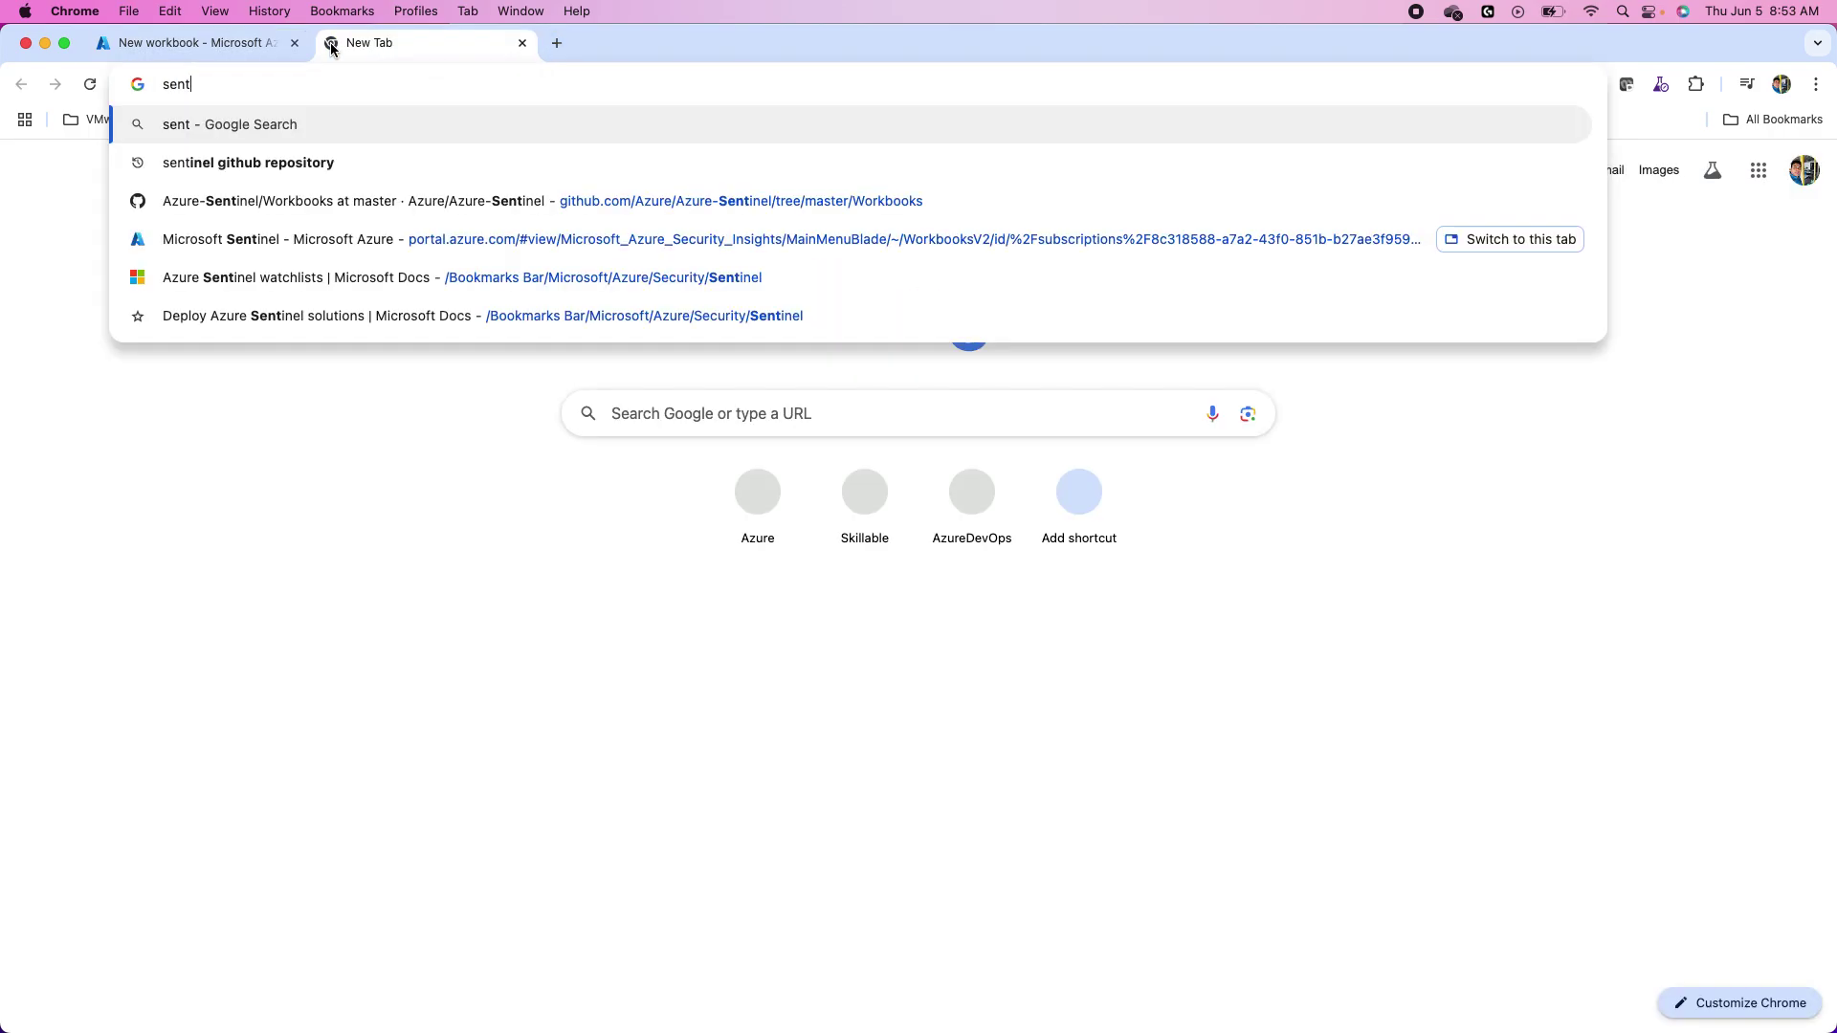
click(277, 163)
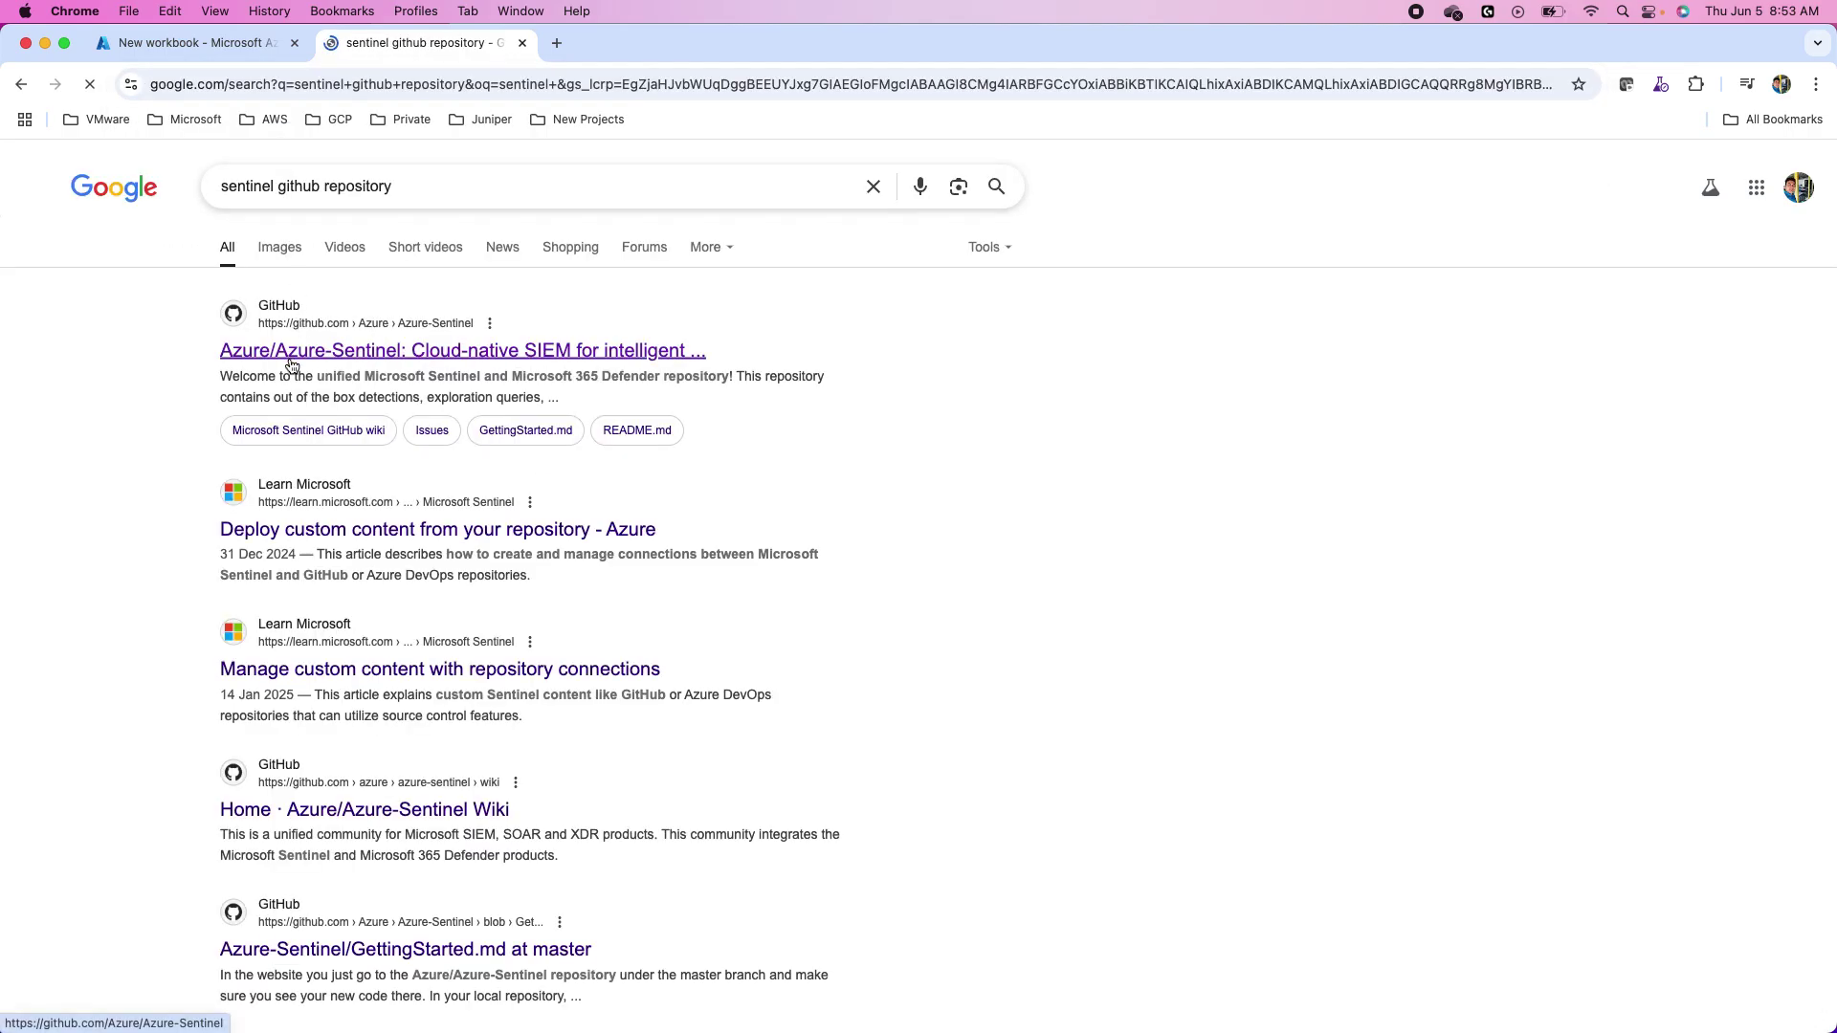
click(291, 362)
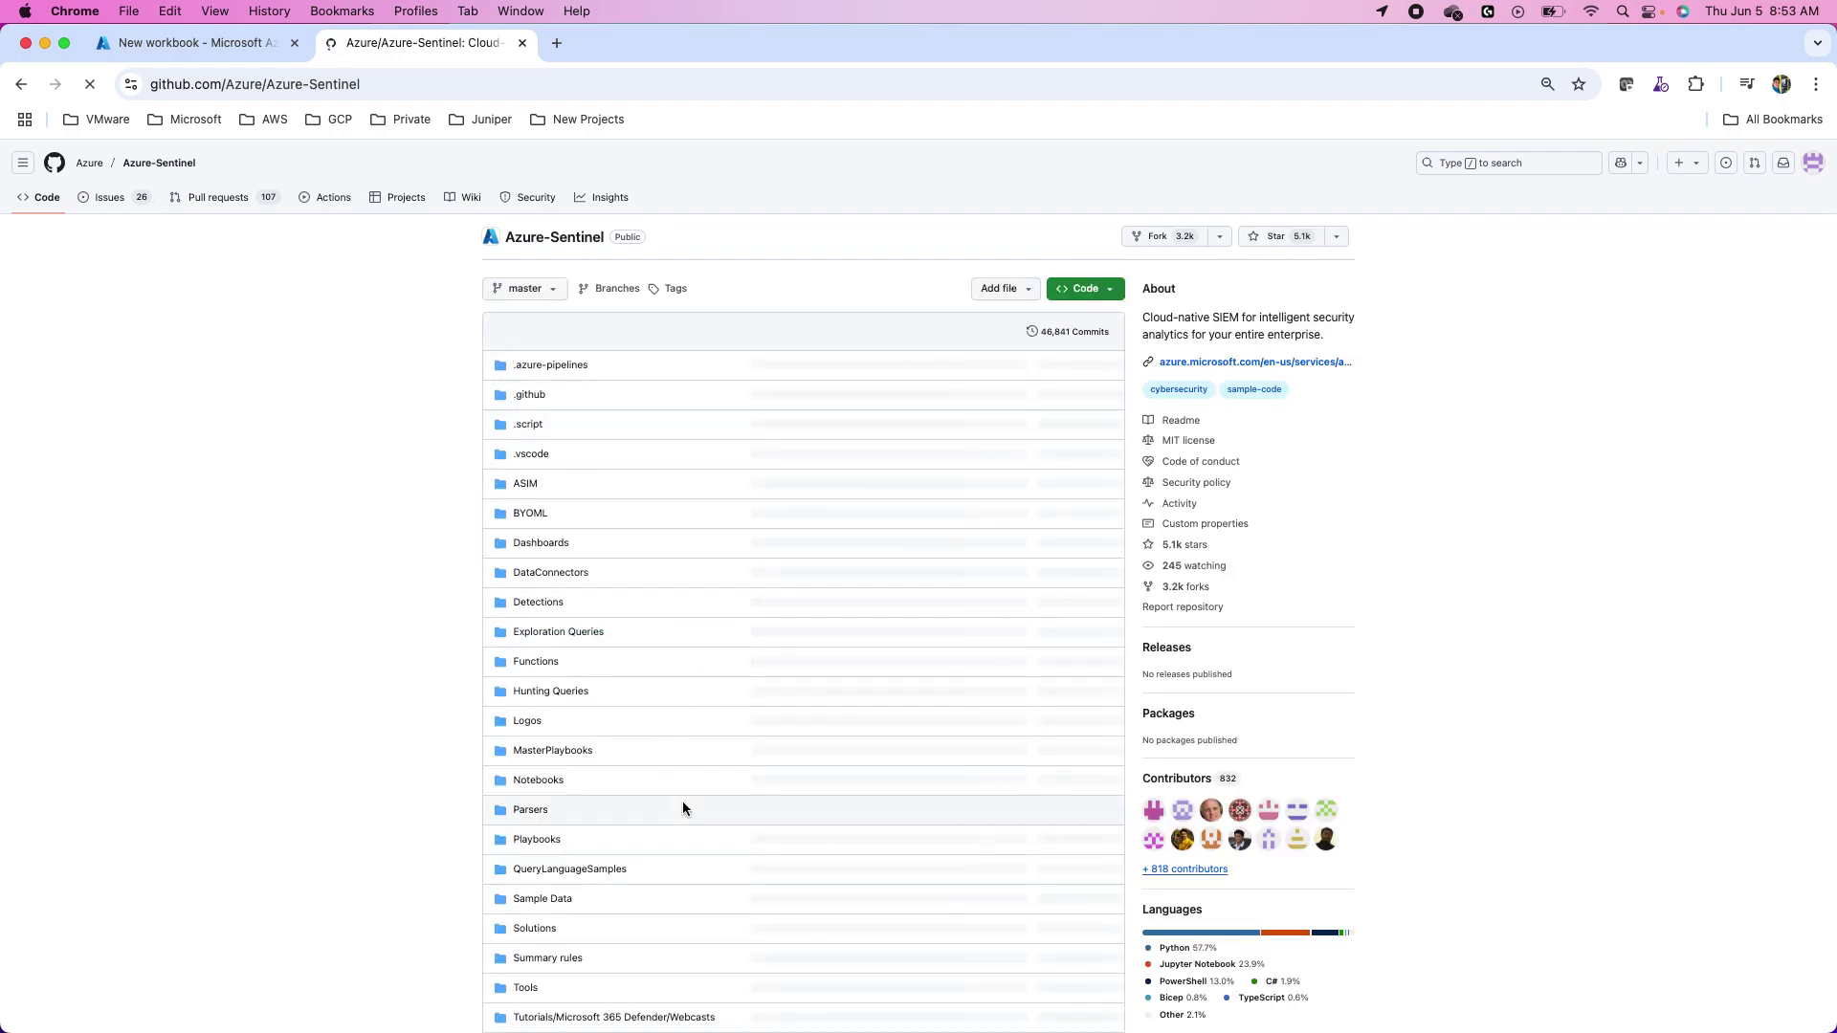
scroll(682, 800, down, 5)
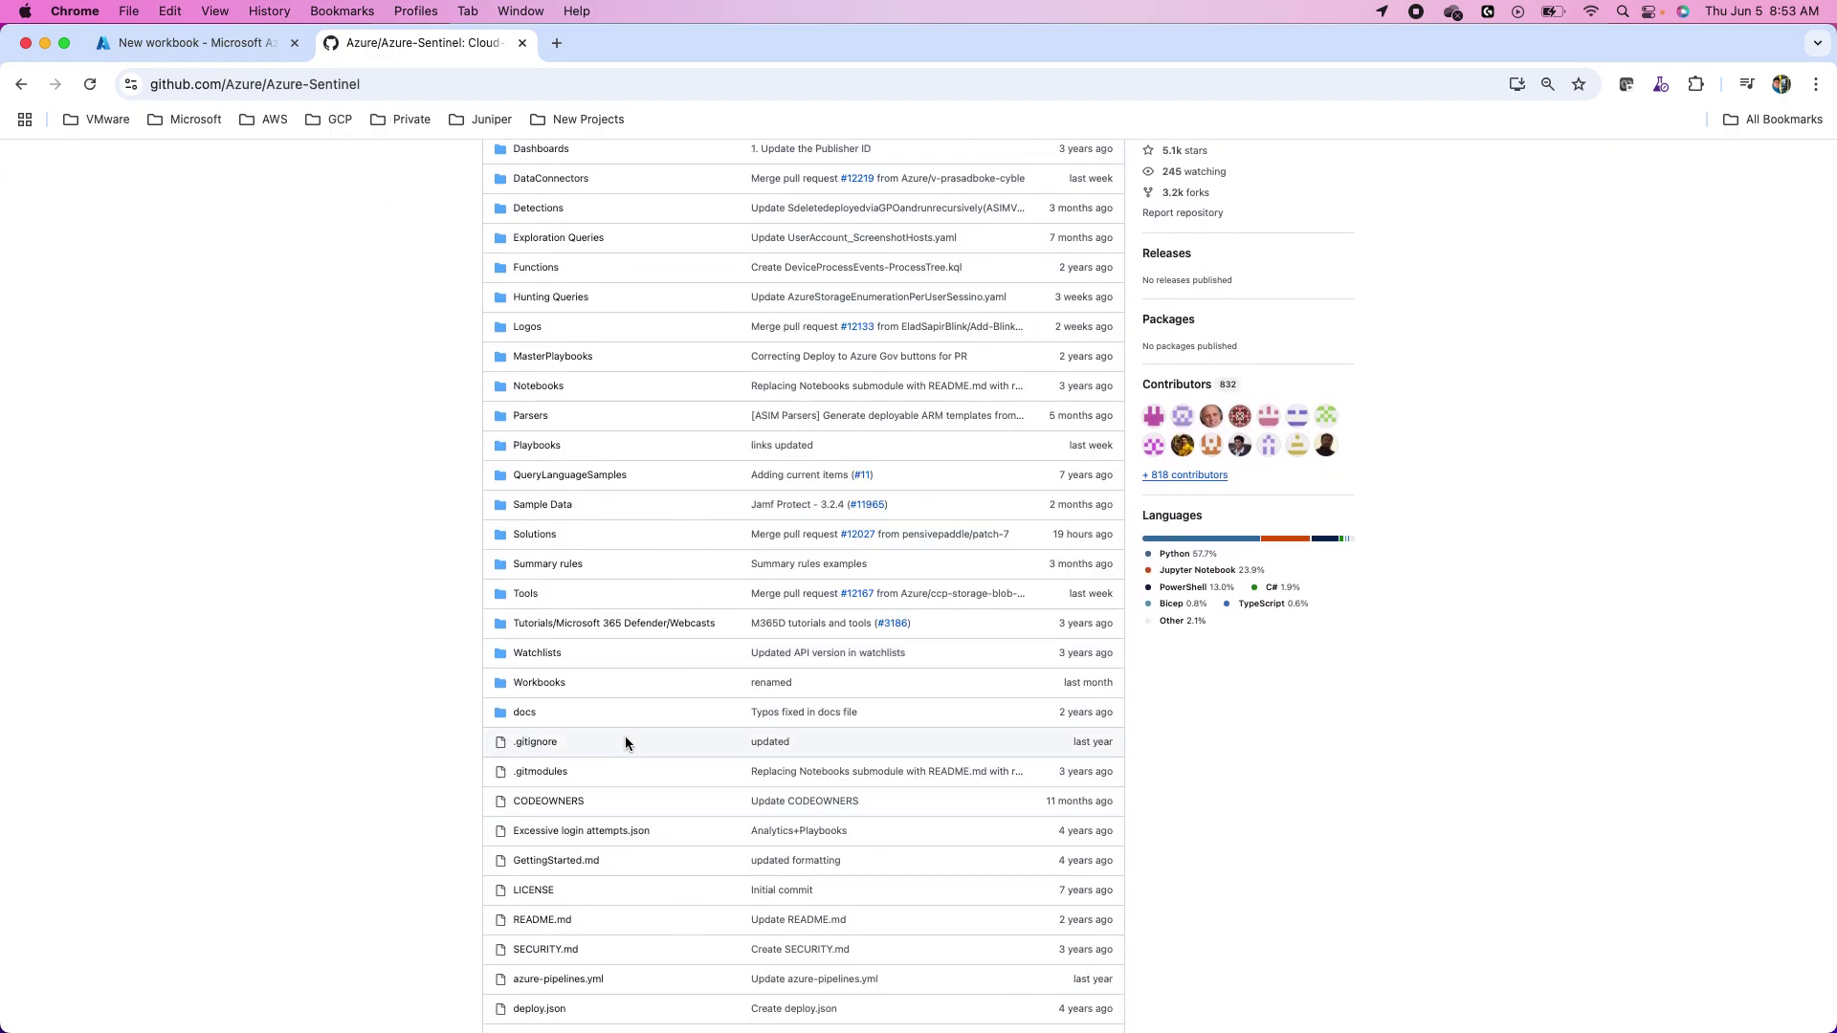
scroll(624, 739, up, 5)
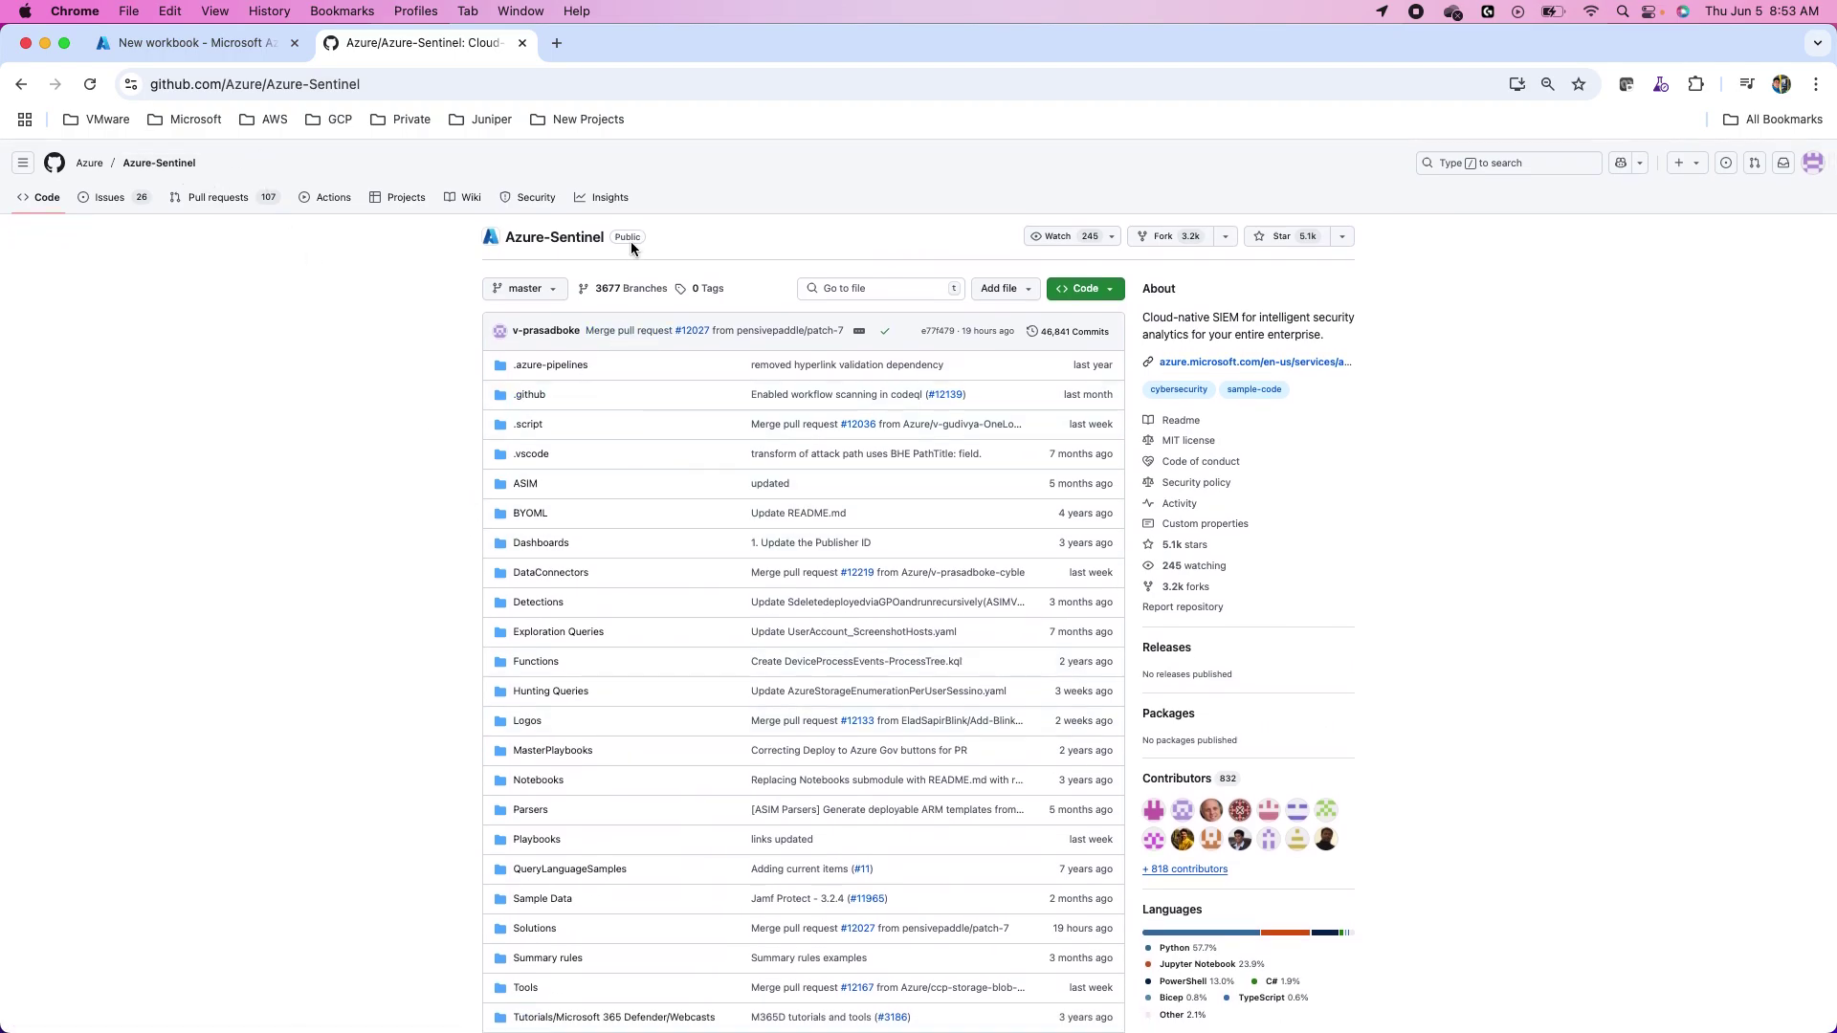
scroll(629, 722, down, 5)
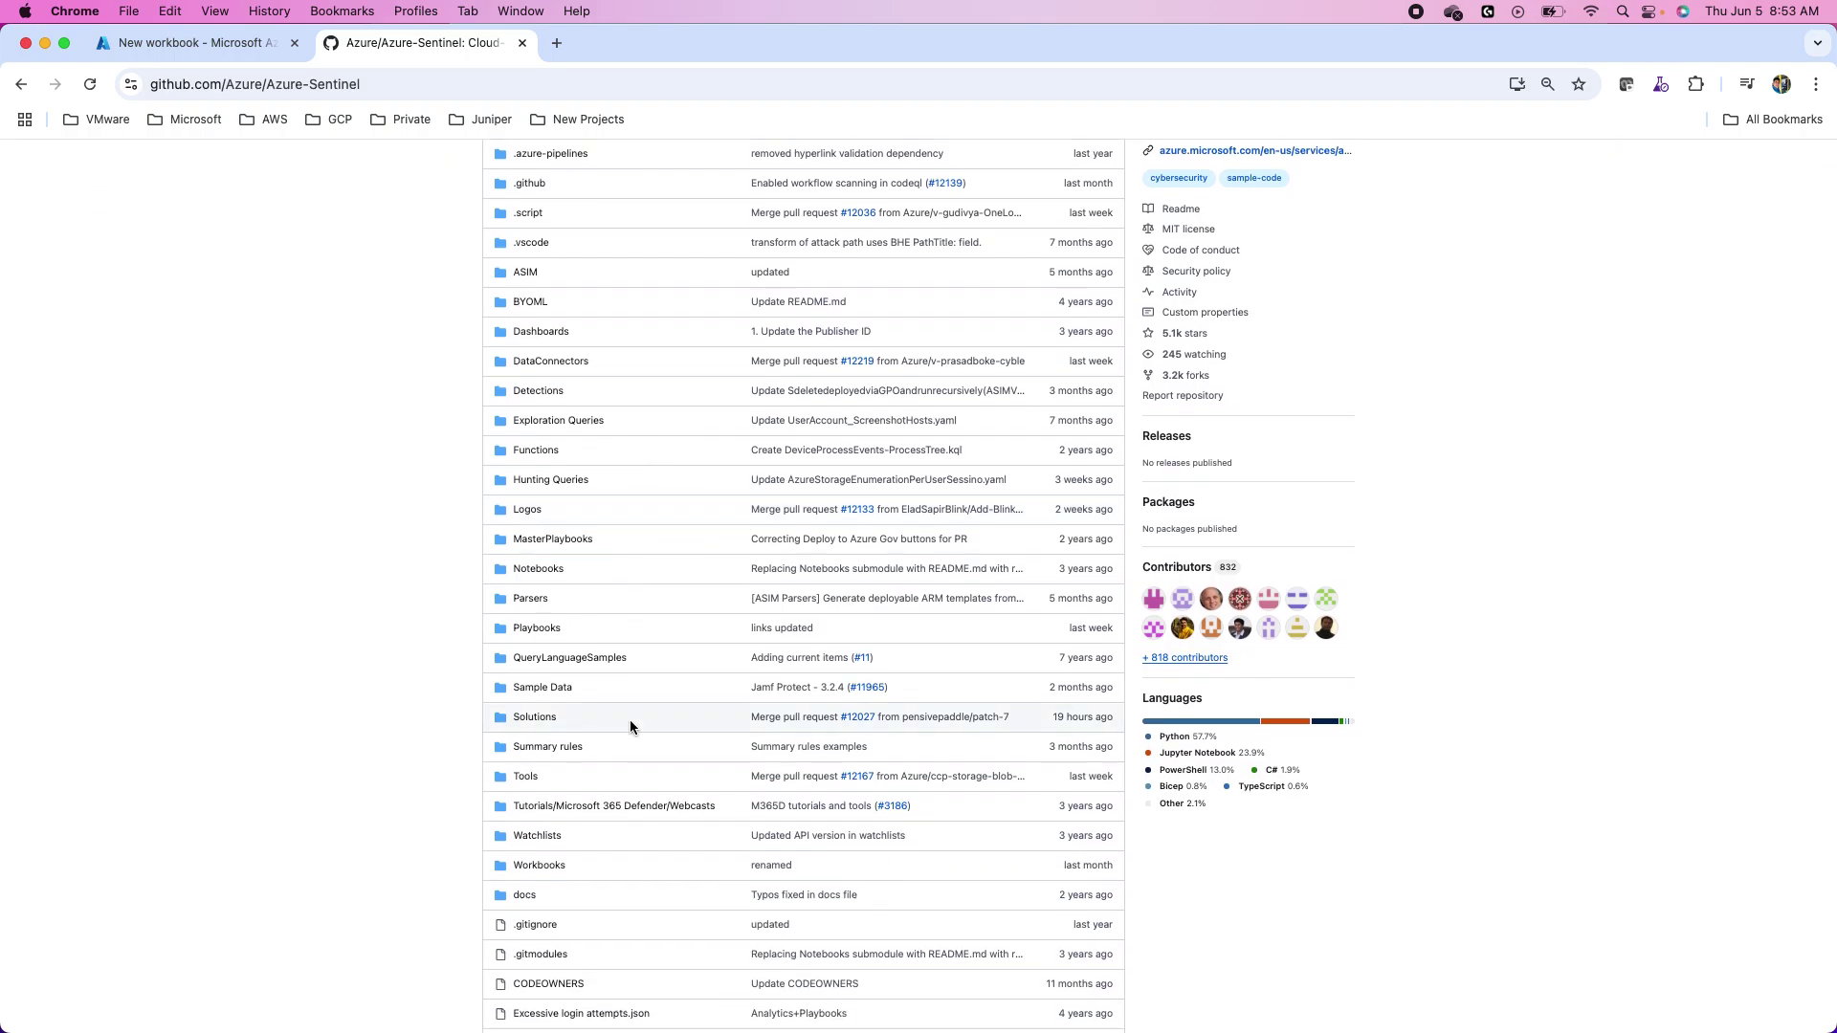
Open AzureActiveDirectorySignins.json from the Workbooks folder and copy its raw JSON
click(552, 869)
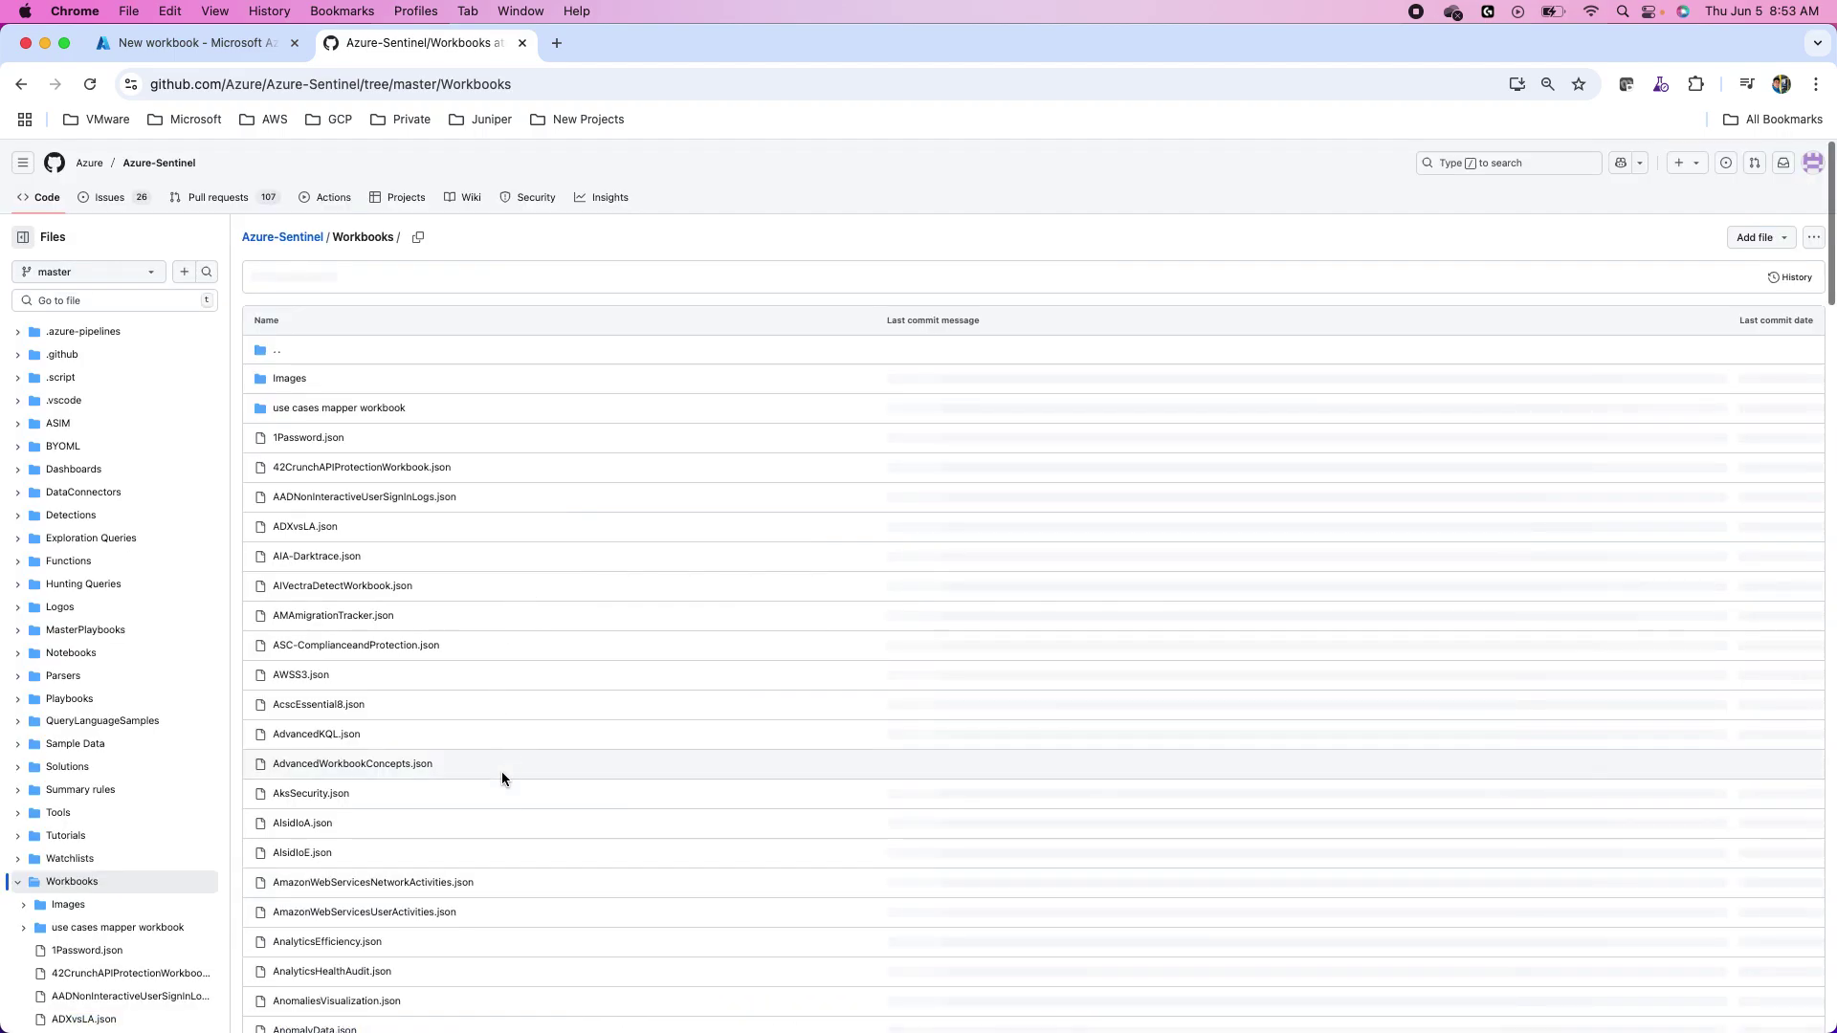
scroll(502, 775, down, 5)
scroll(501, 772, down, 8)
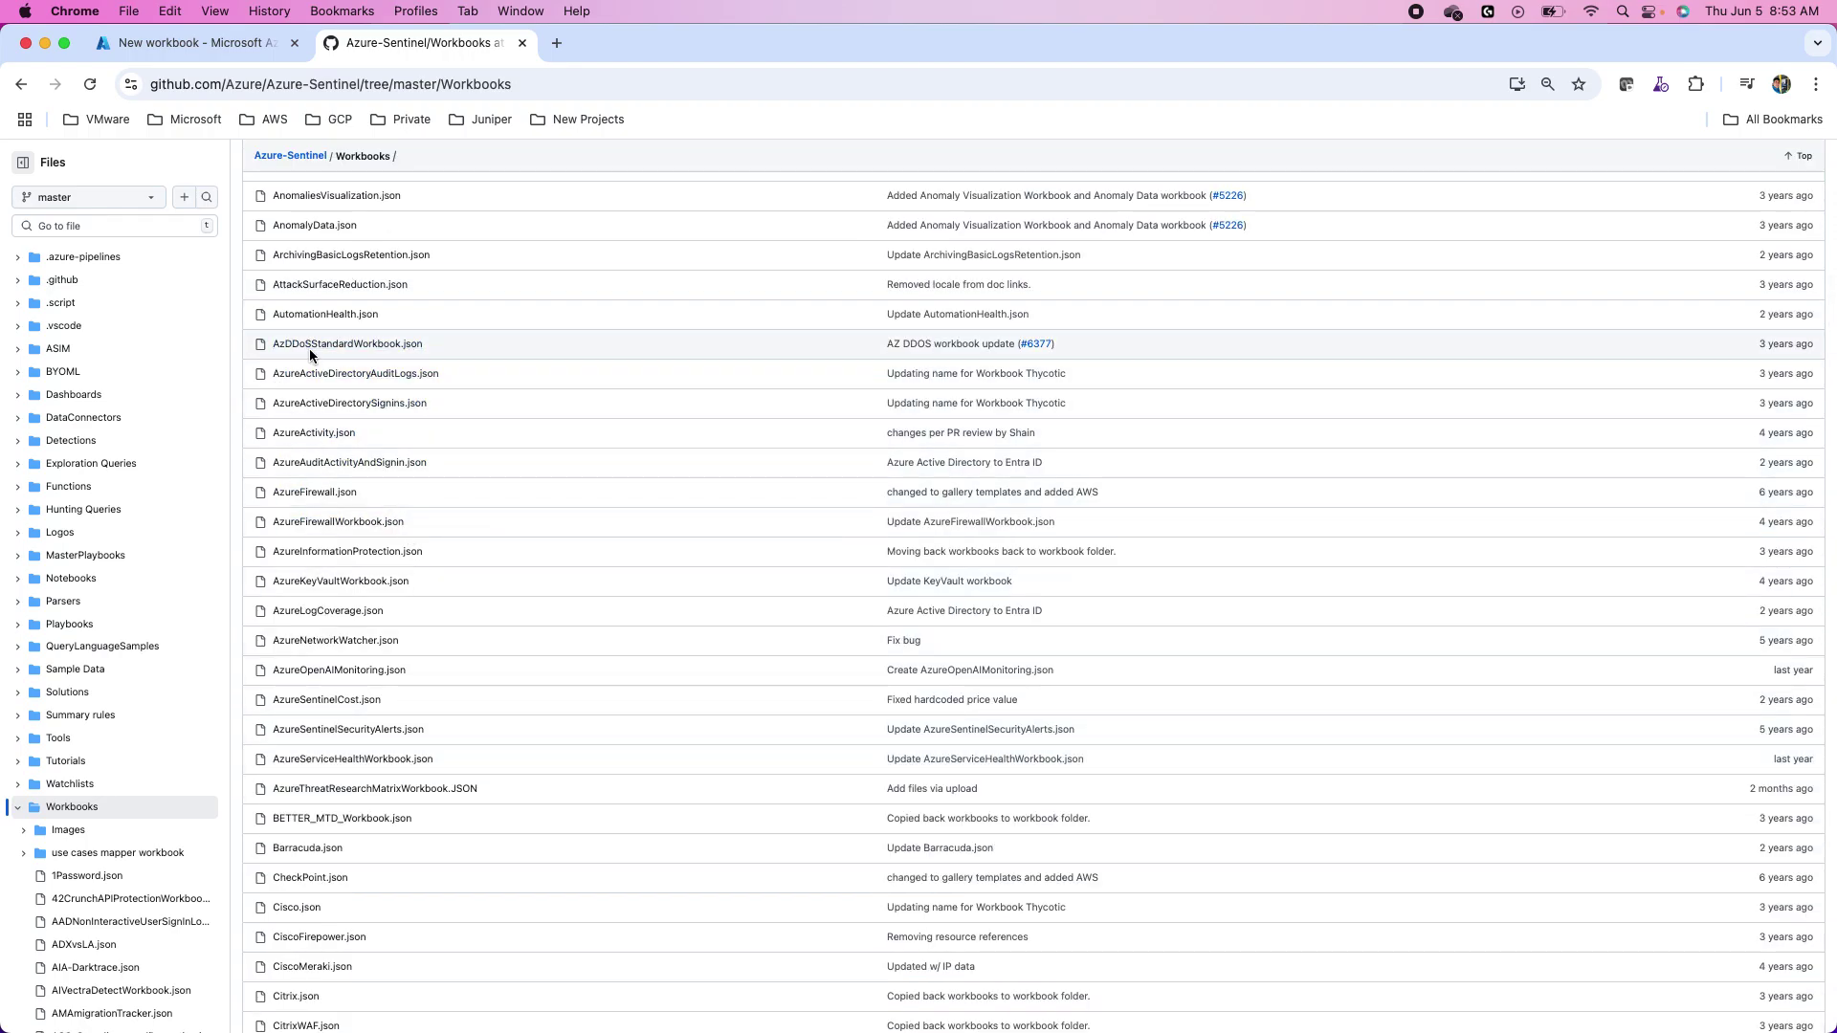
scroll(330, 453, up, 3)
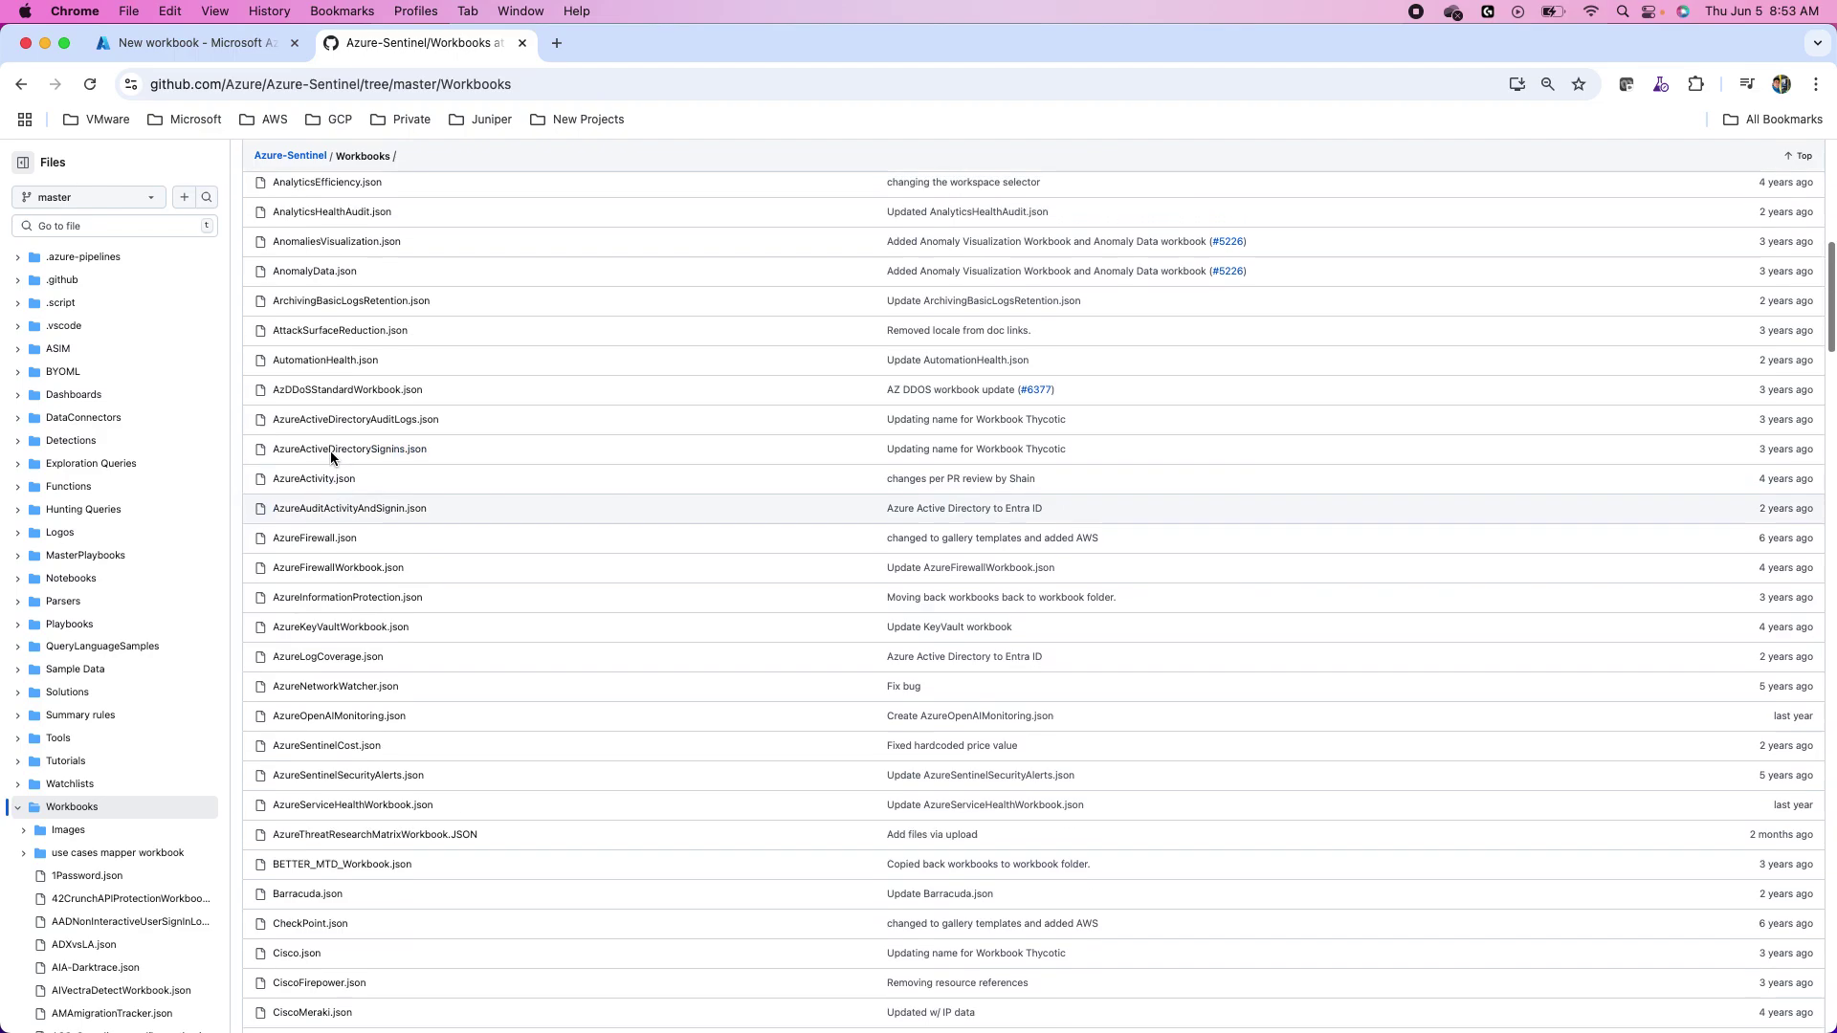
scroll(330, 450, down, 2)
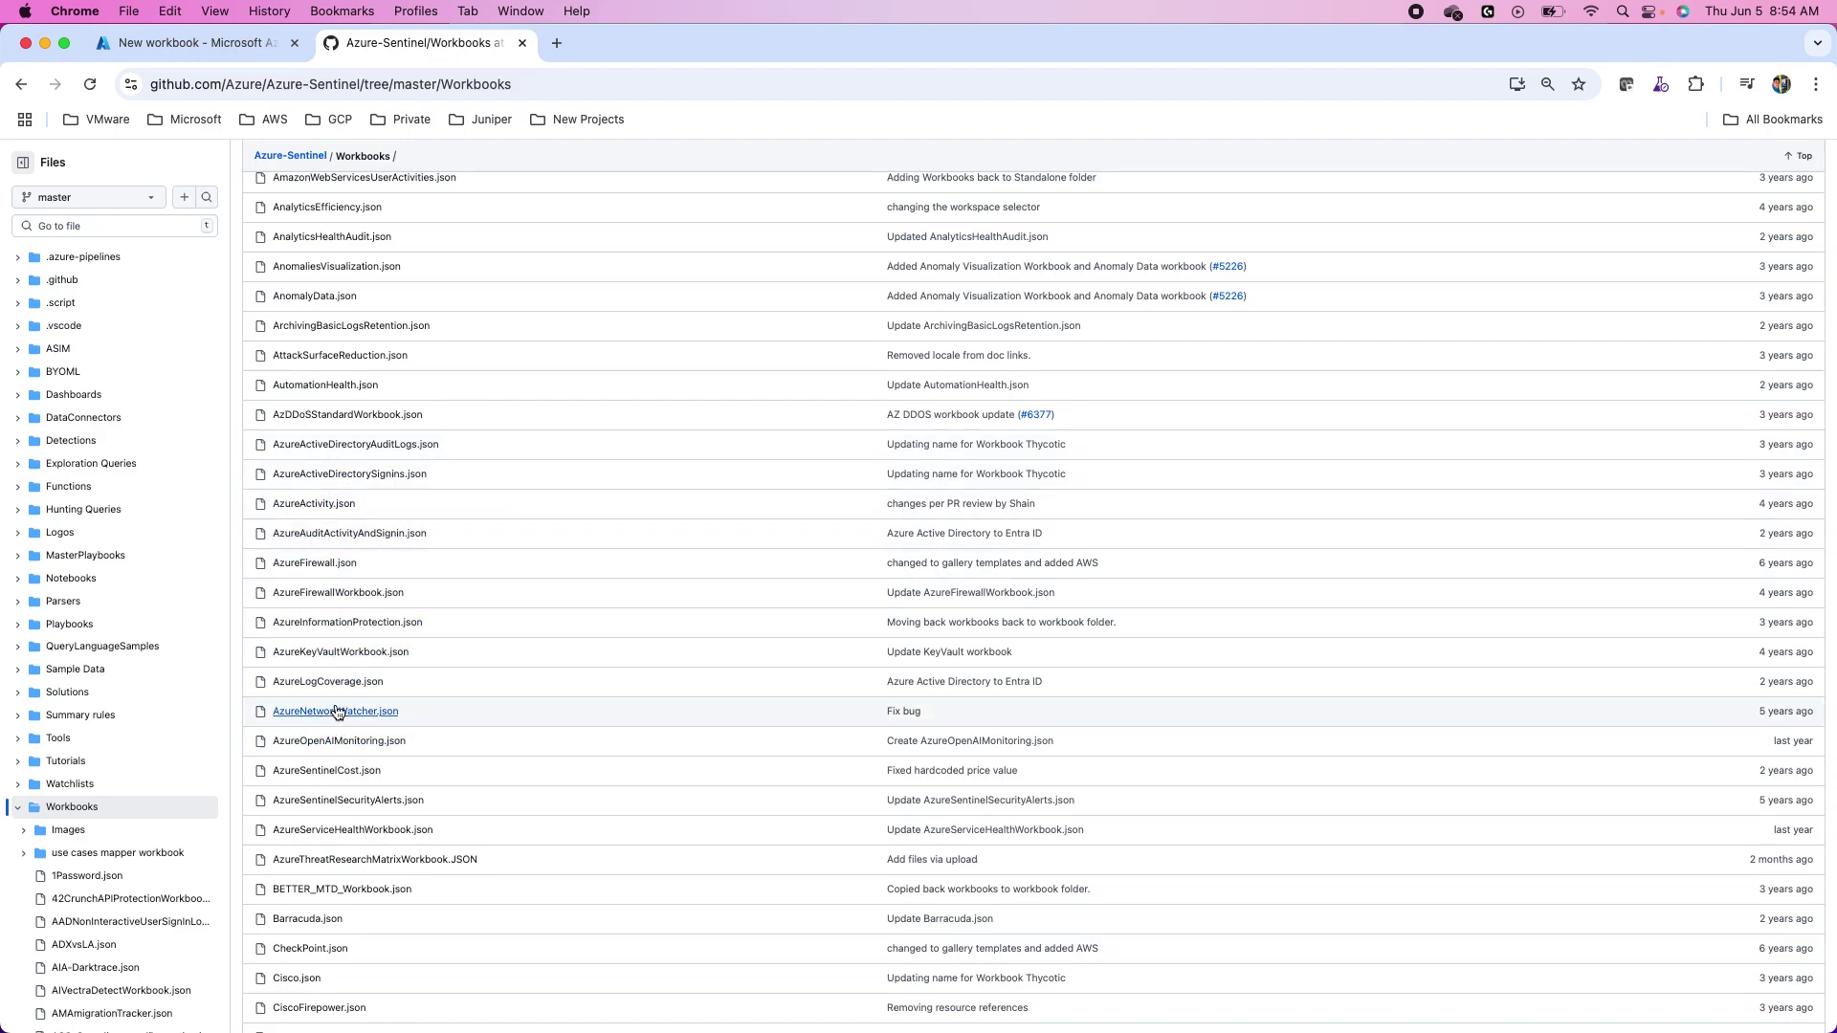
click(362, 479)
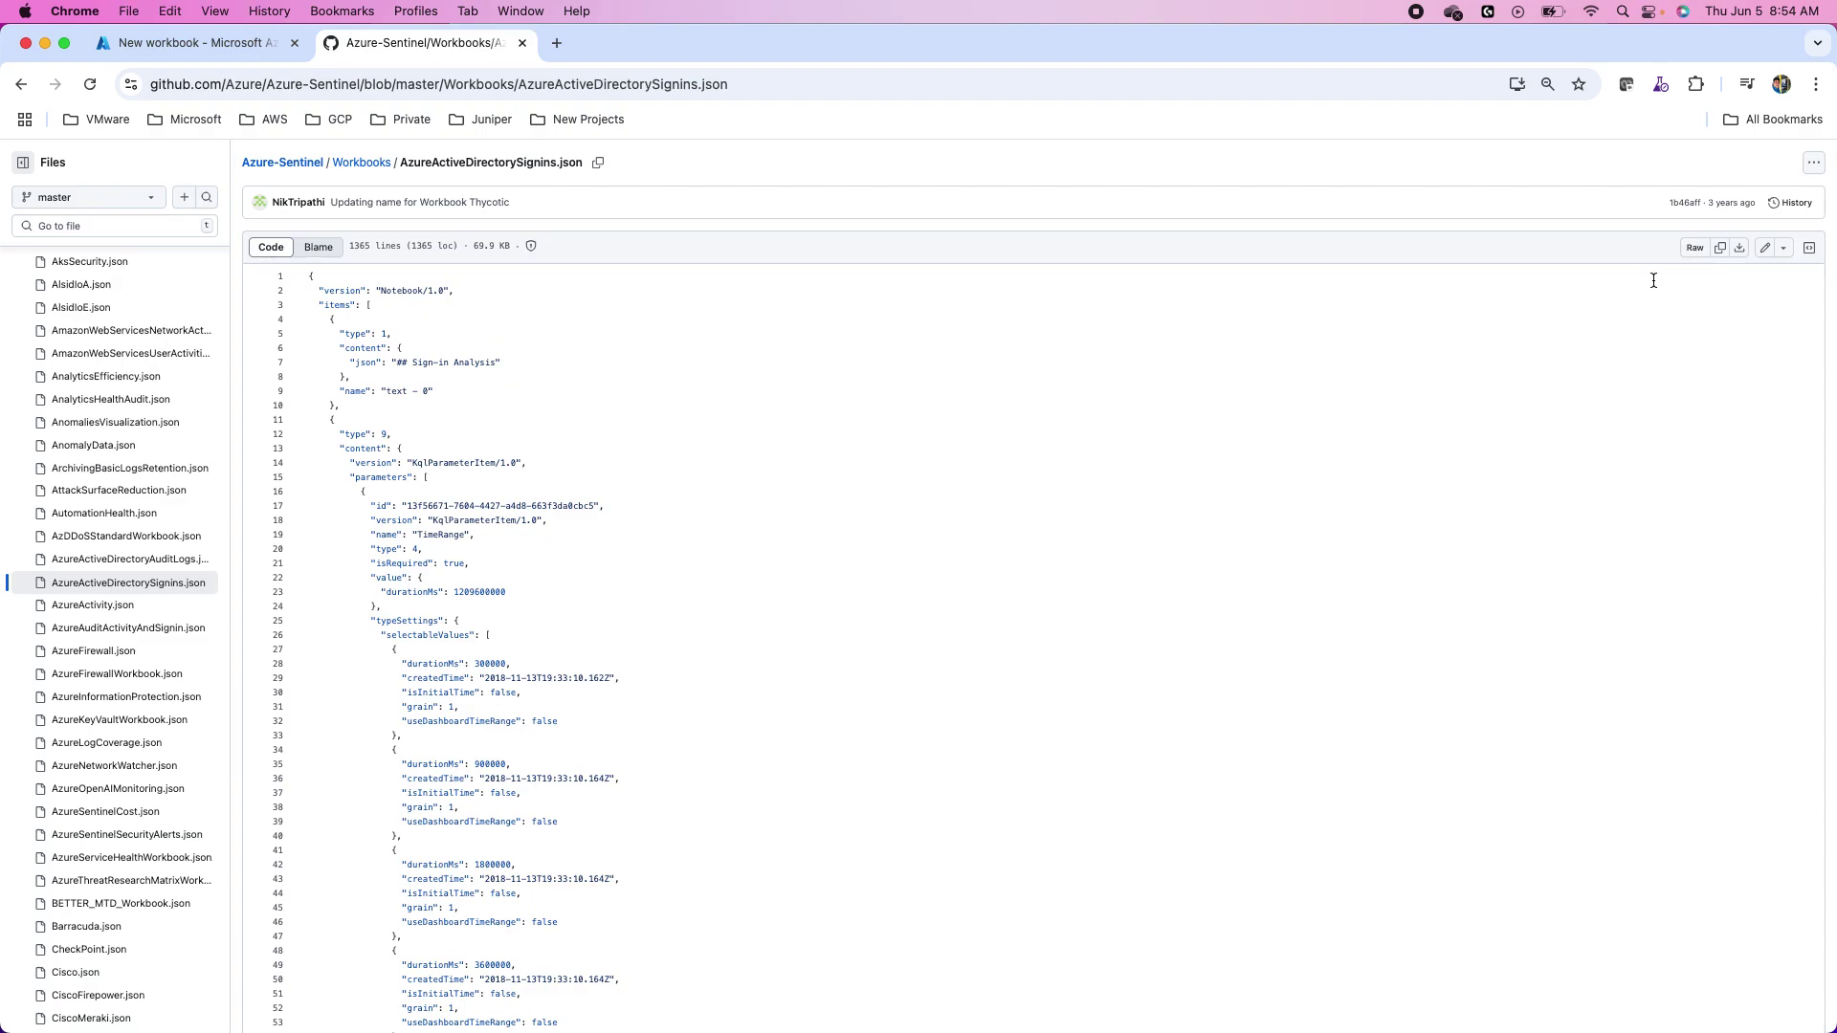
click(1719, 256)
click(165, 44)
Overwrite the workbook's entire JSON with the pasted Sign-in Analysis template
click(155, 581)
key(super+a)
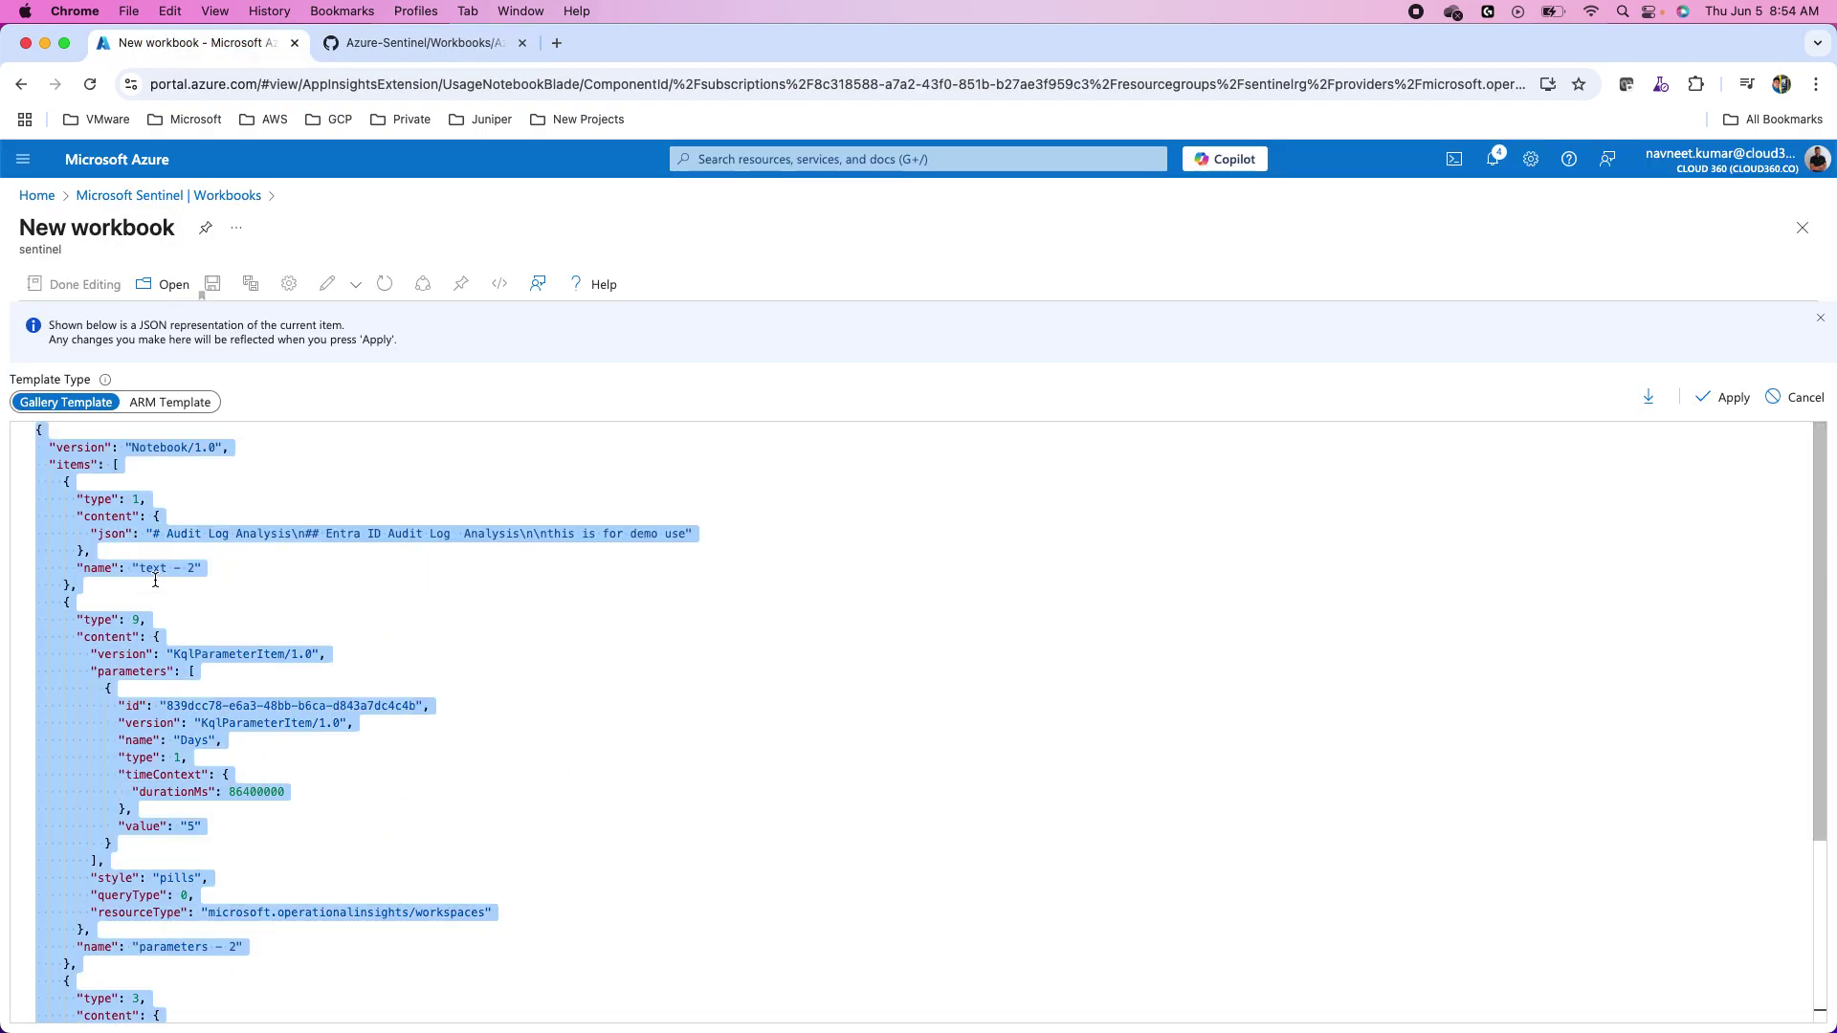
key(super+v)
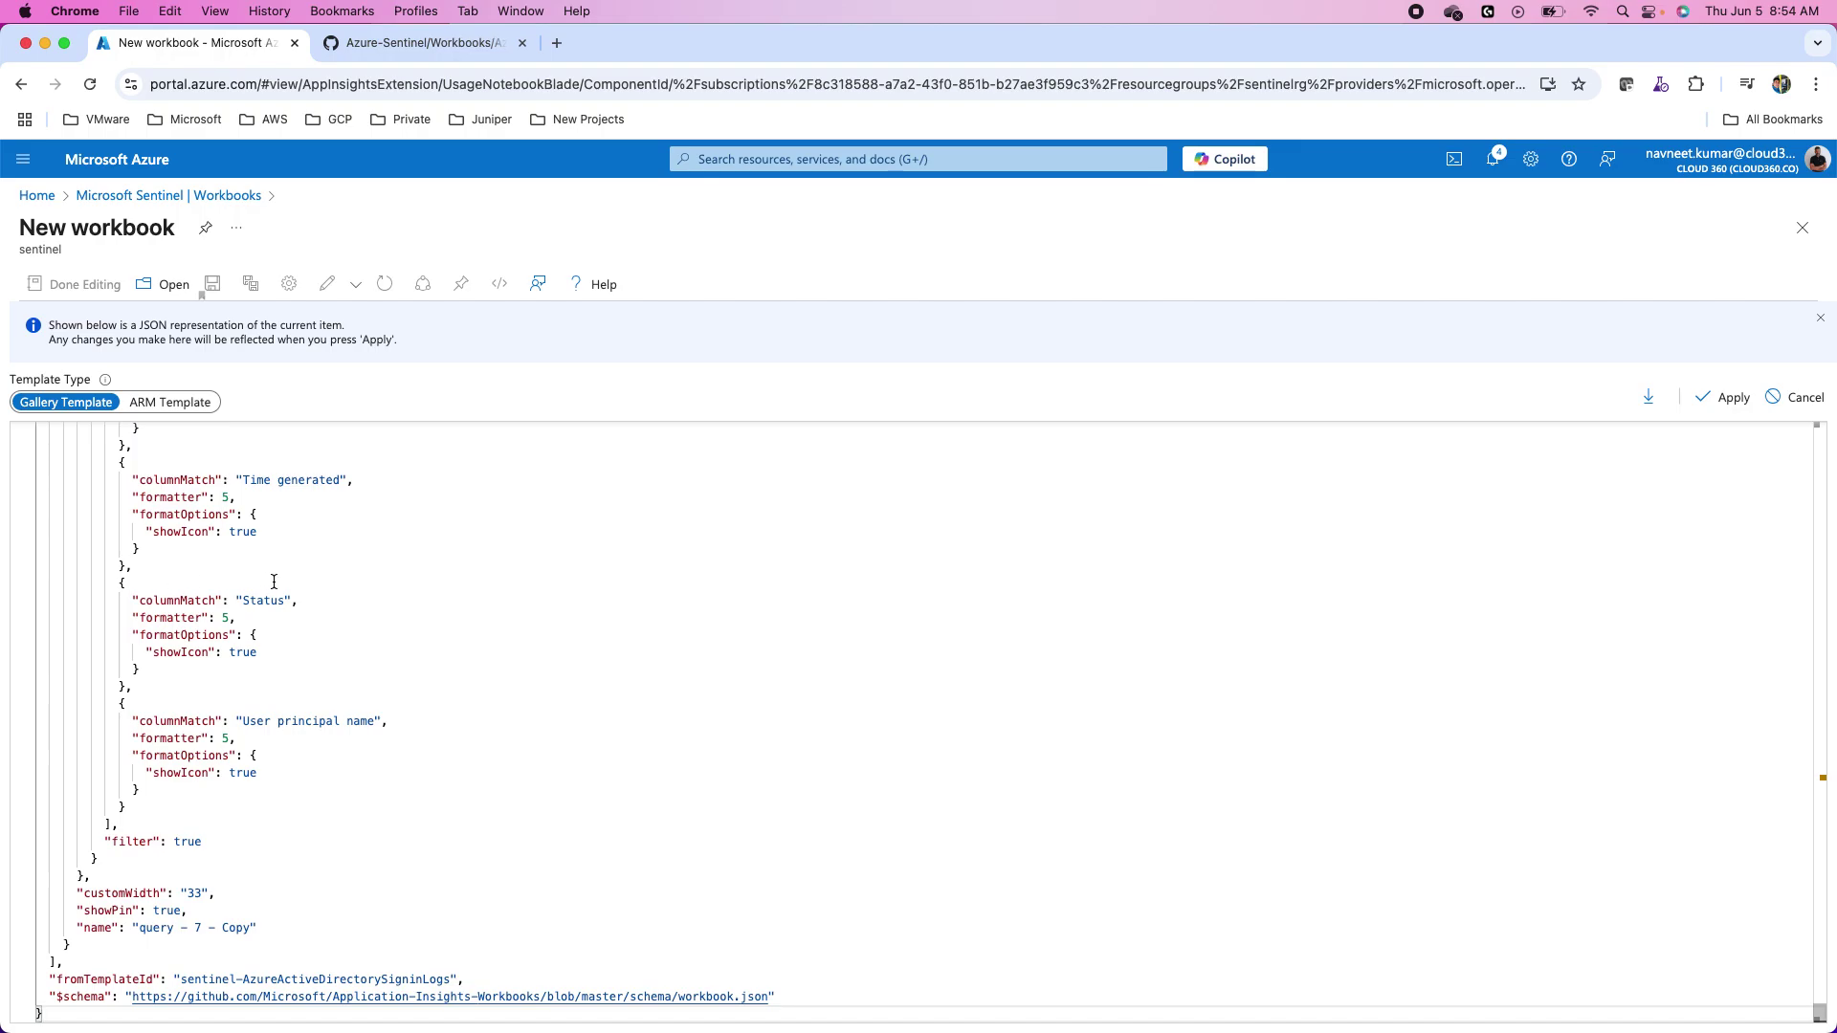
scroll(273, 590, up, 5)
scroll(272, 590, up, 10)
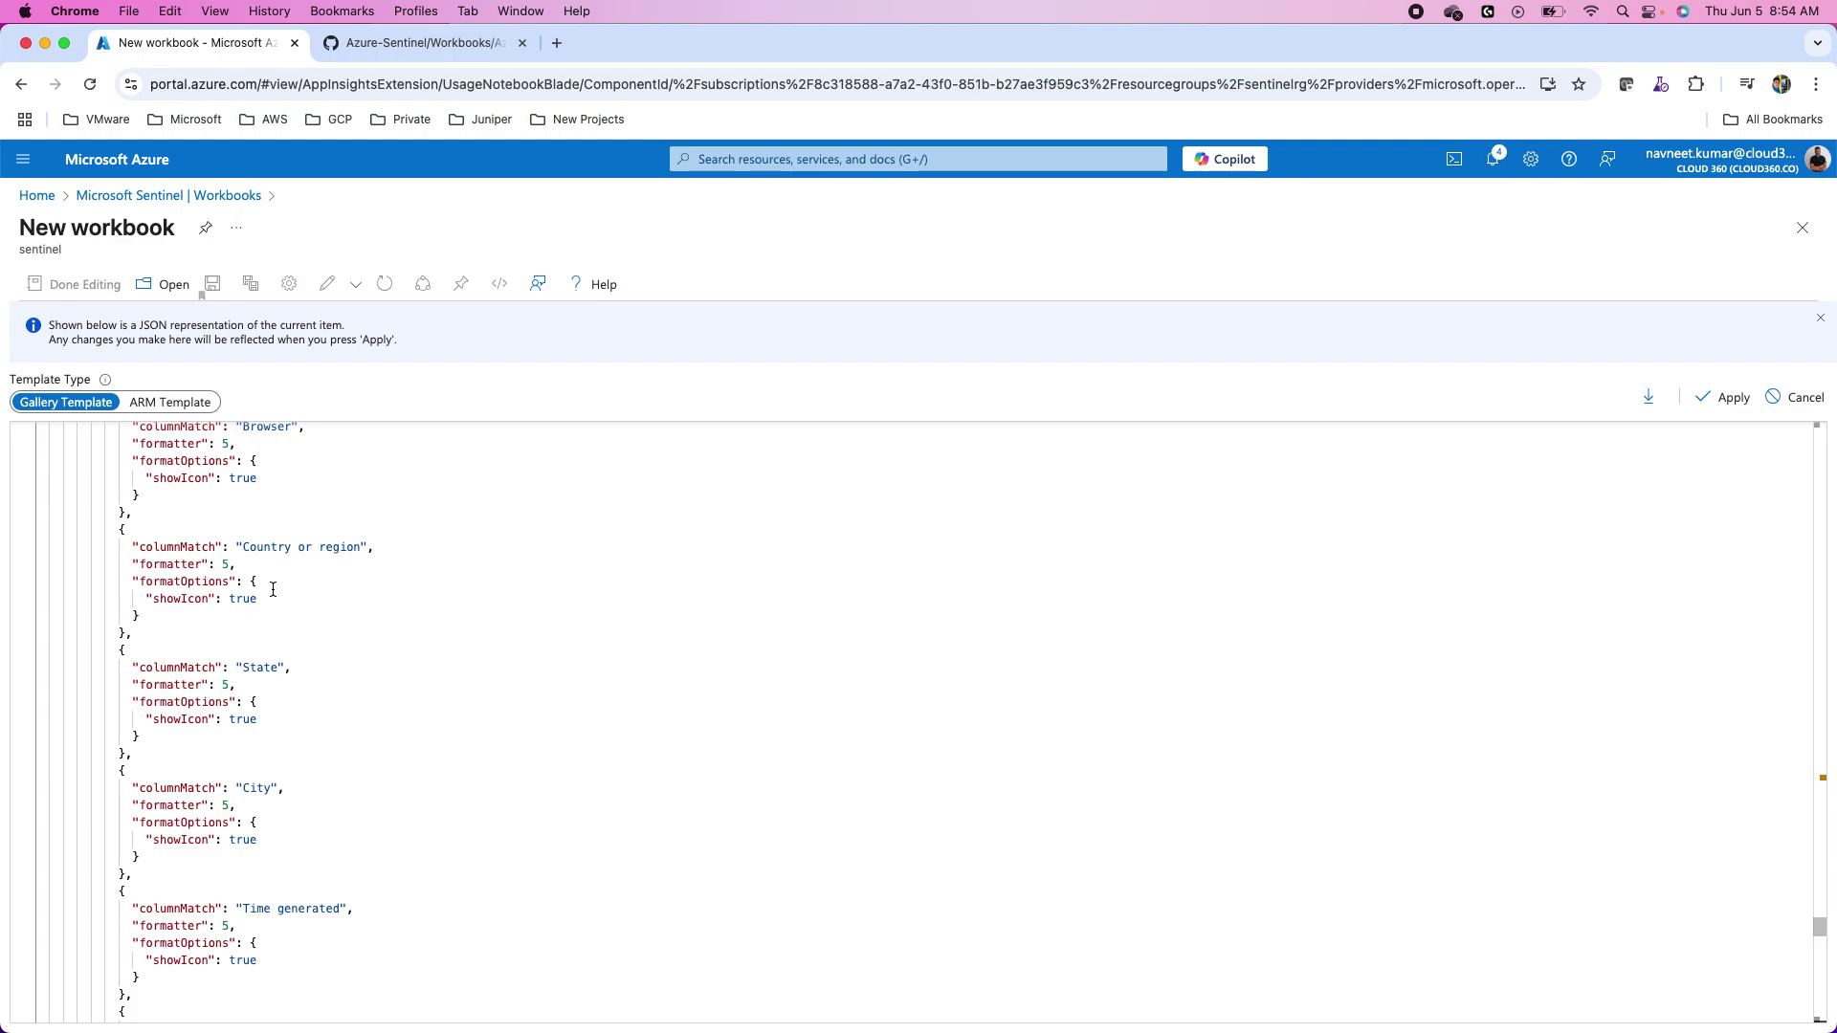
scroll(273, 590, up, 6)
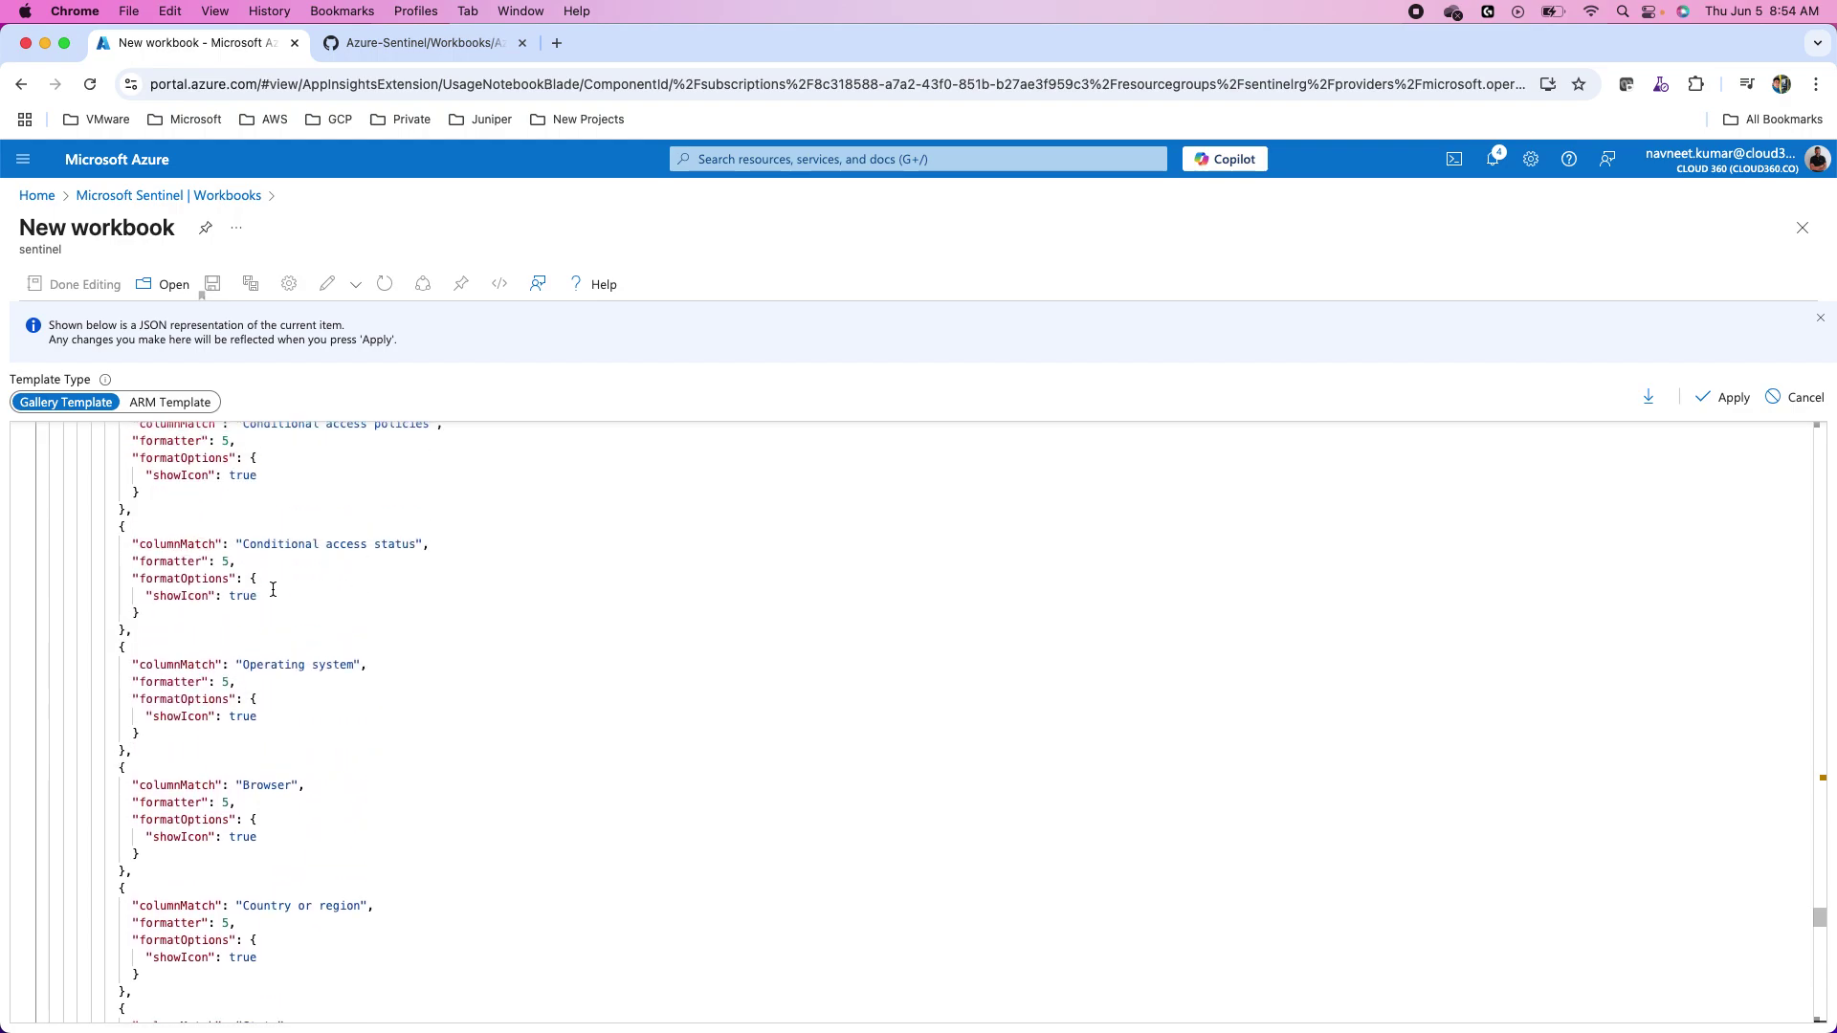
click(393, 45)
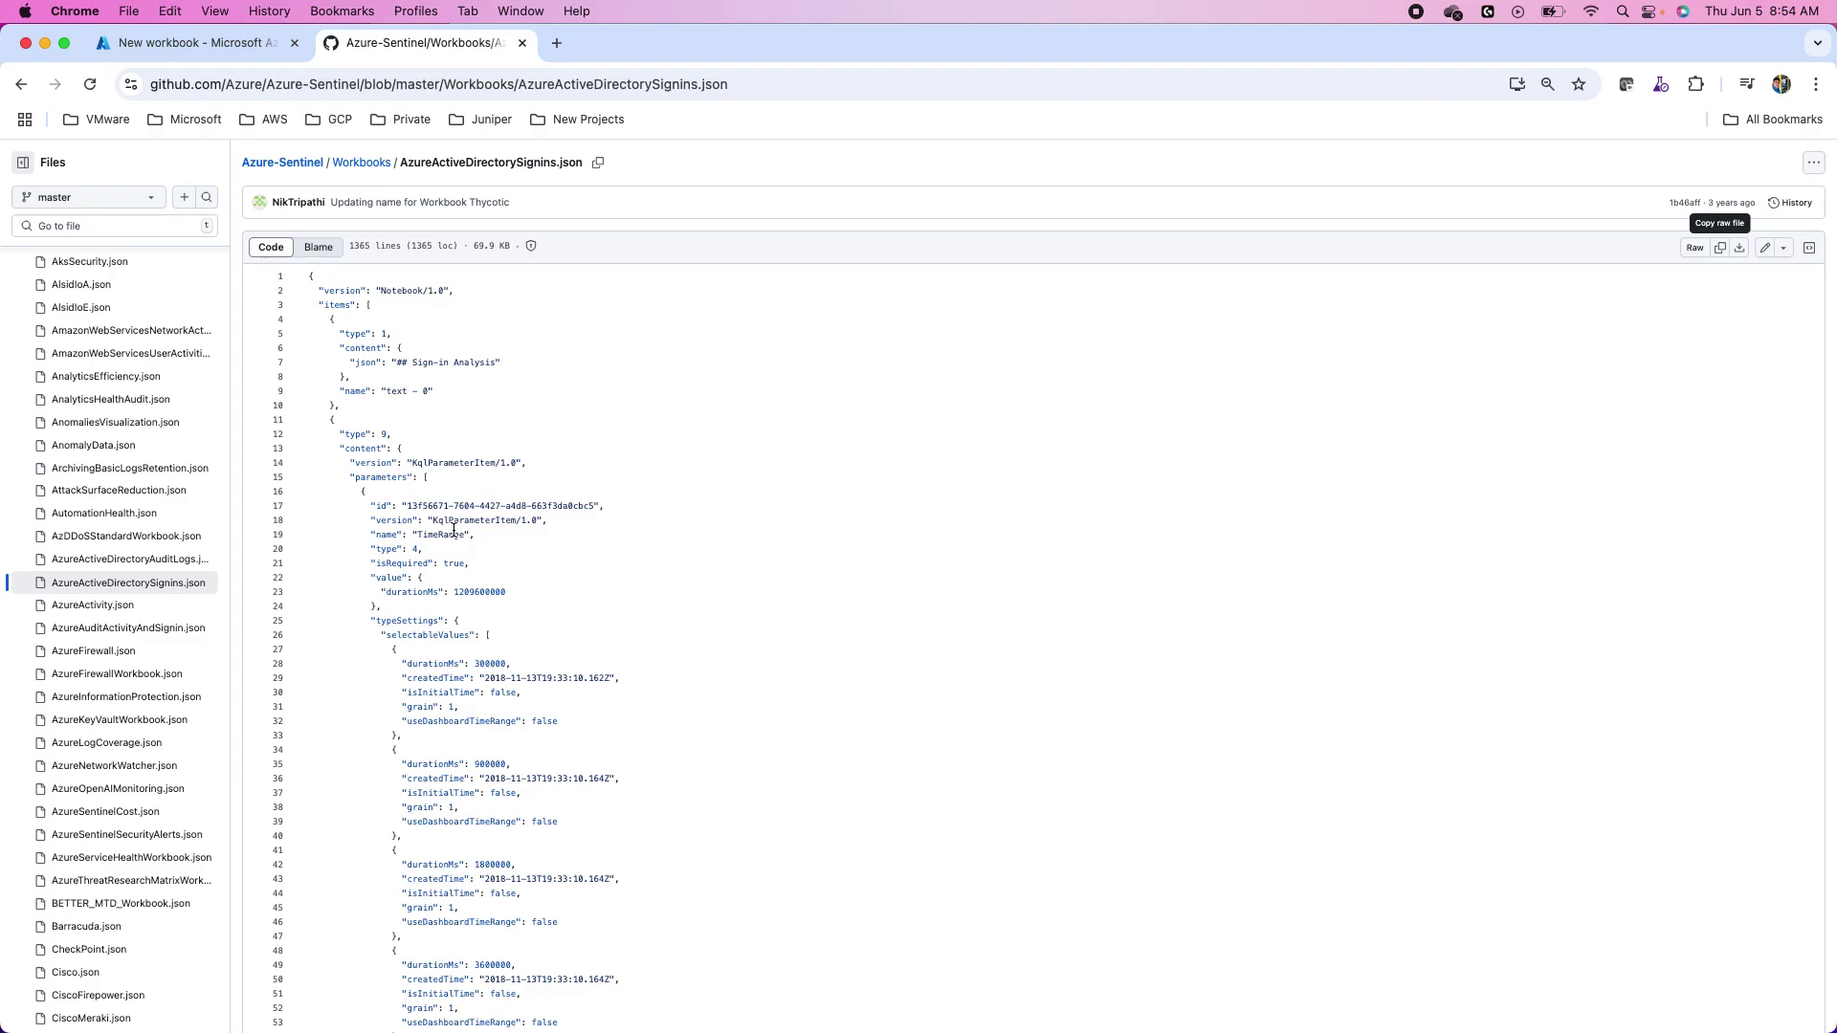
click(187, 42)
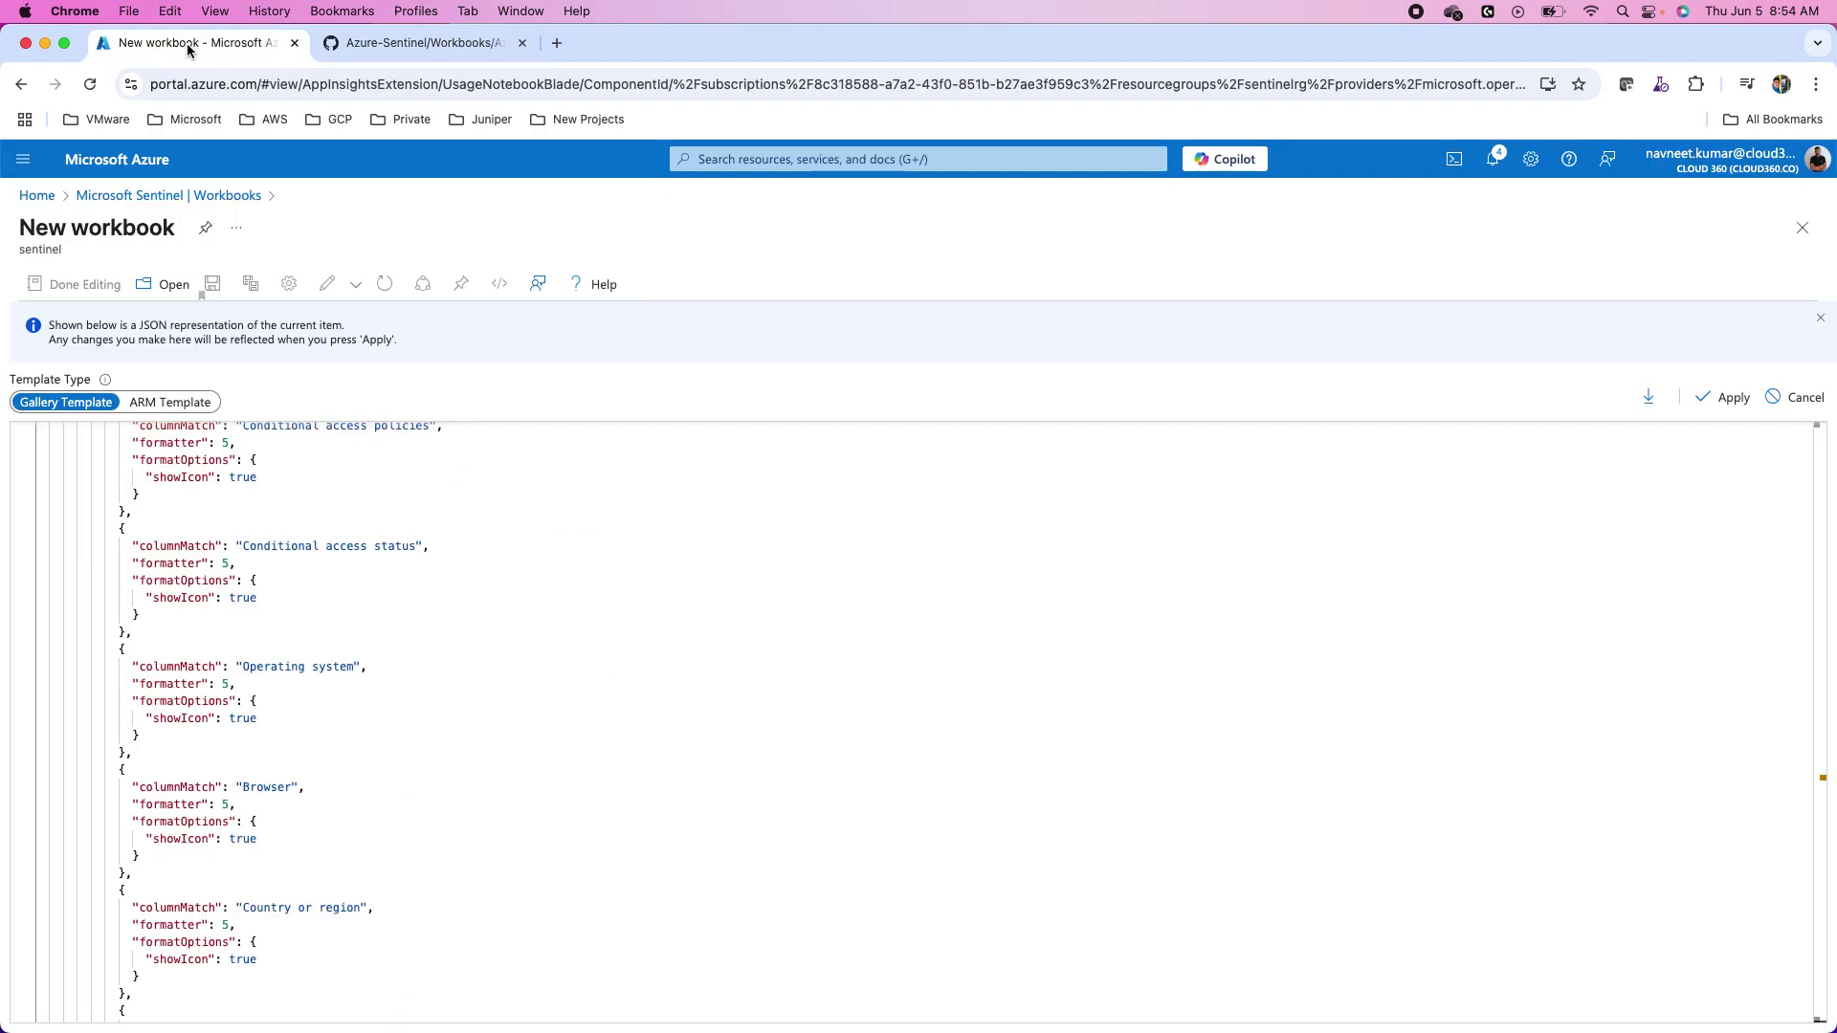
Apply the template JSON and open the Sign-in Analysis parameters for editing
click(1719, 401)
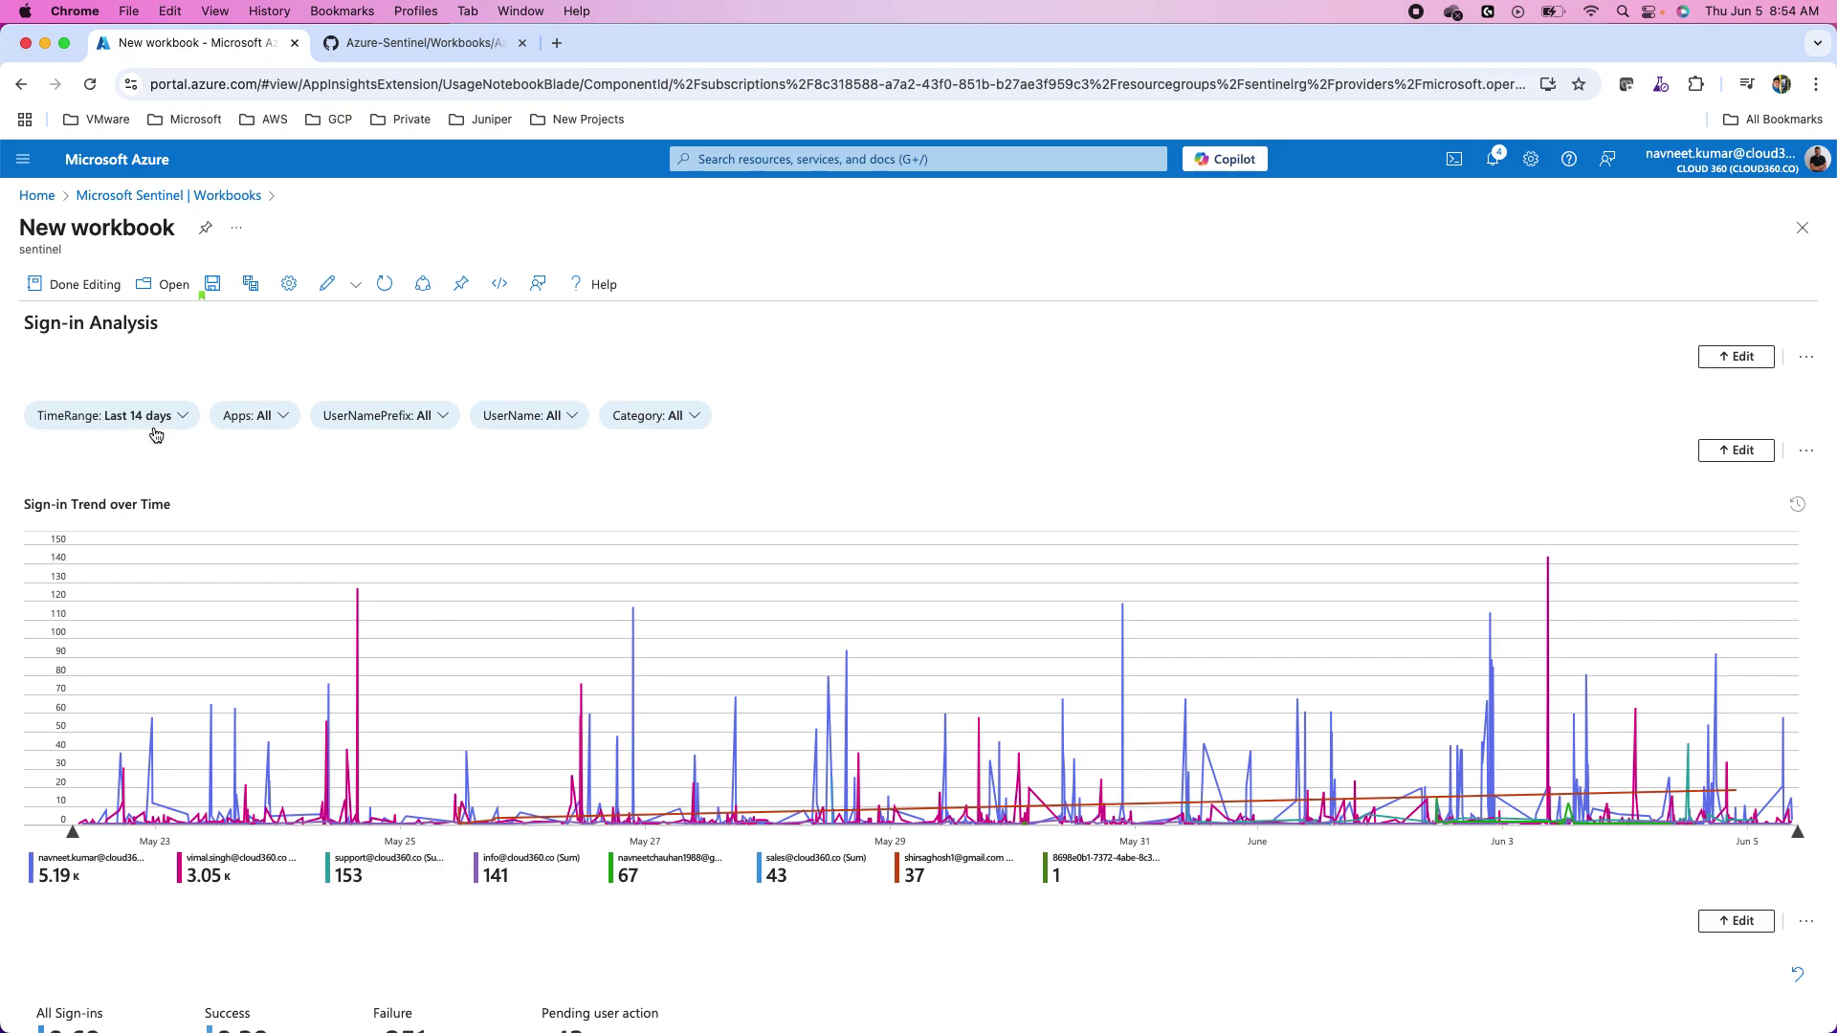
click(1743, 453)
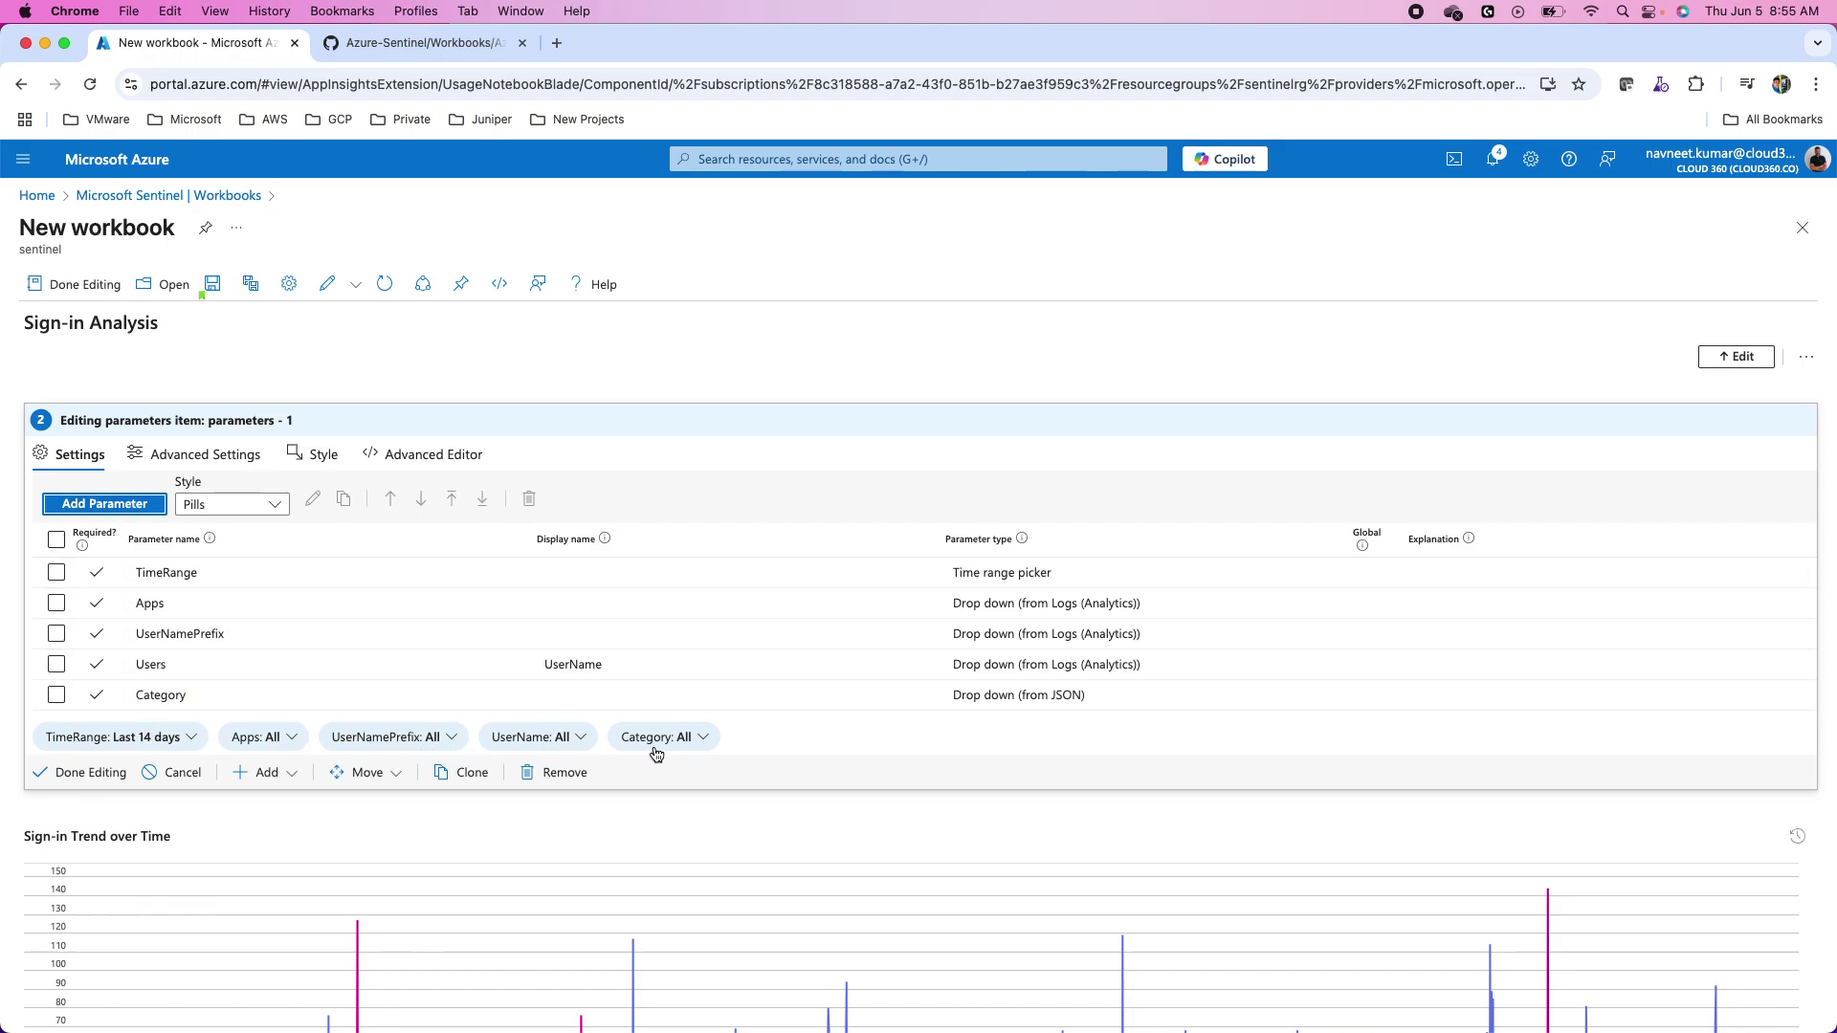
Close the parameters editor and rerun the Sign-in Trend over Time query
click(83, 773)
scroll(315, 723, down, 3)
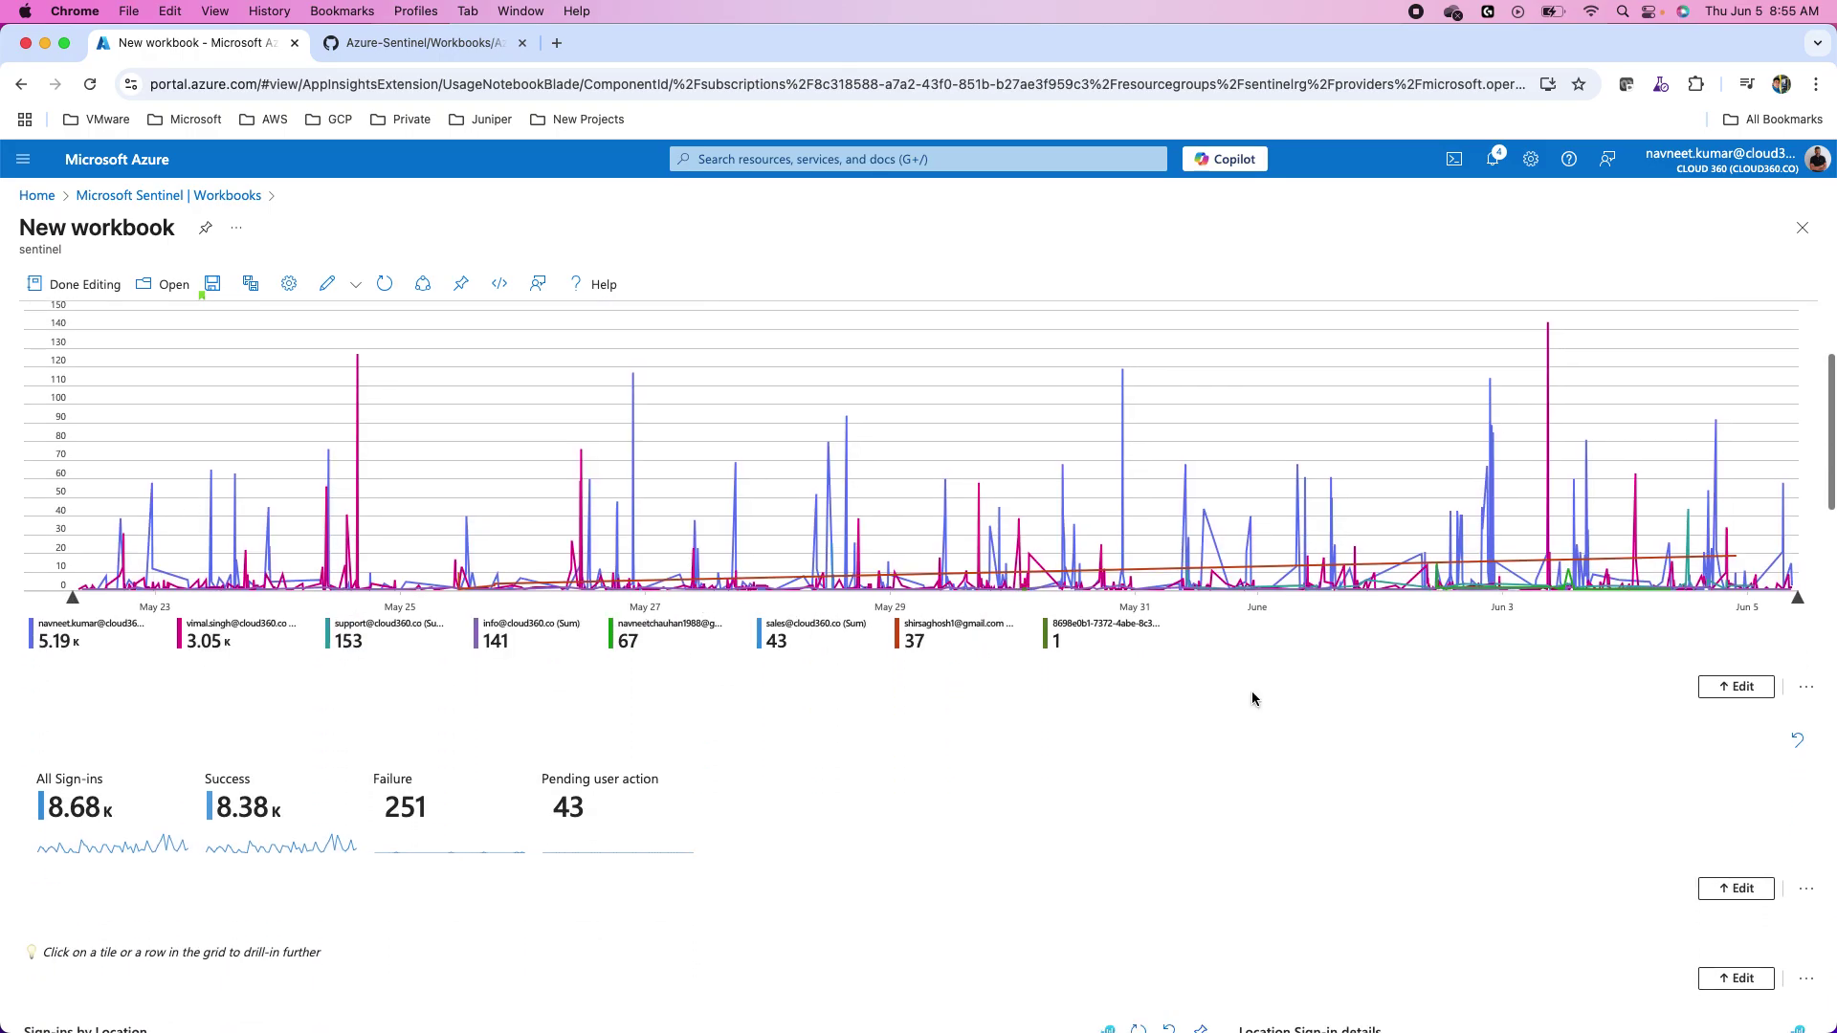
click(1733, 686)
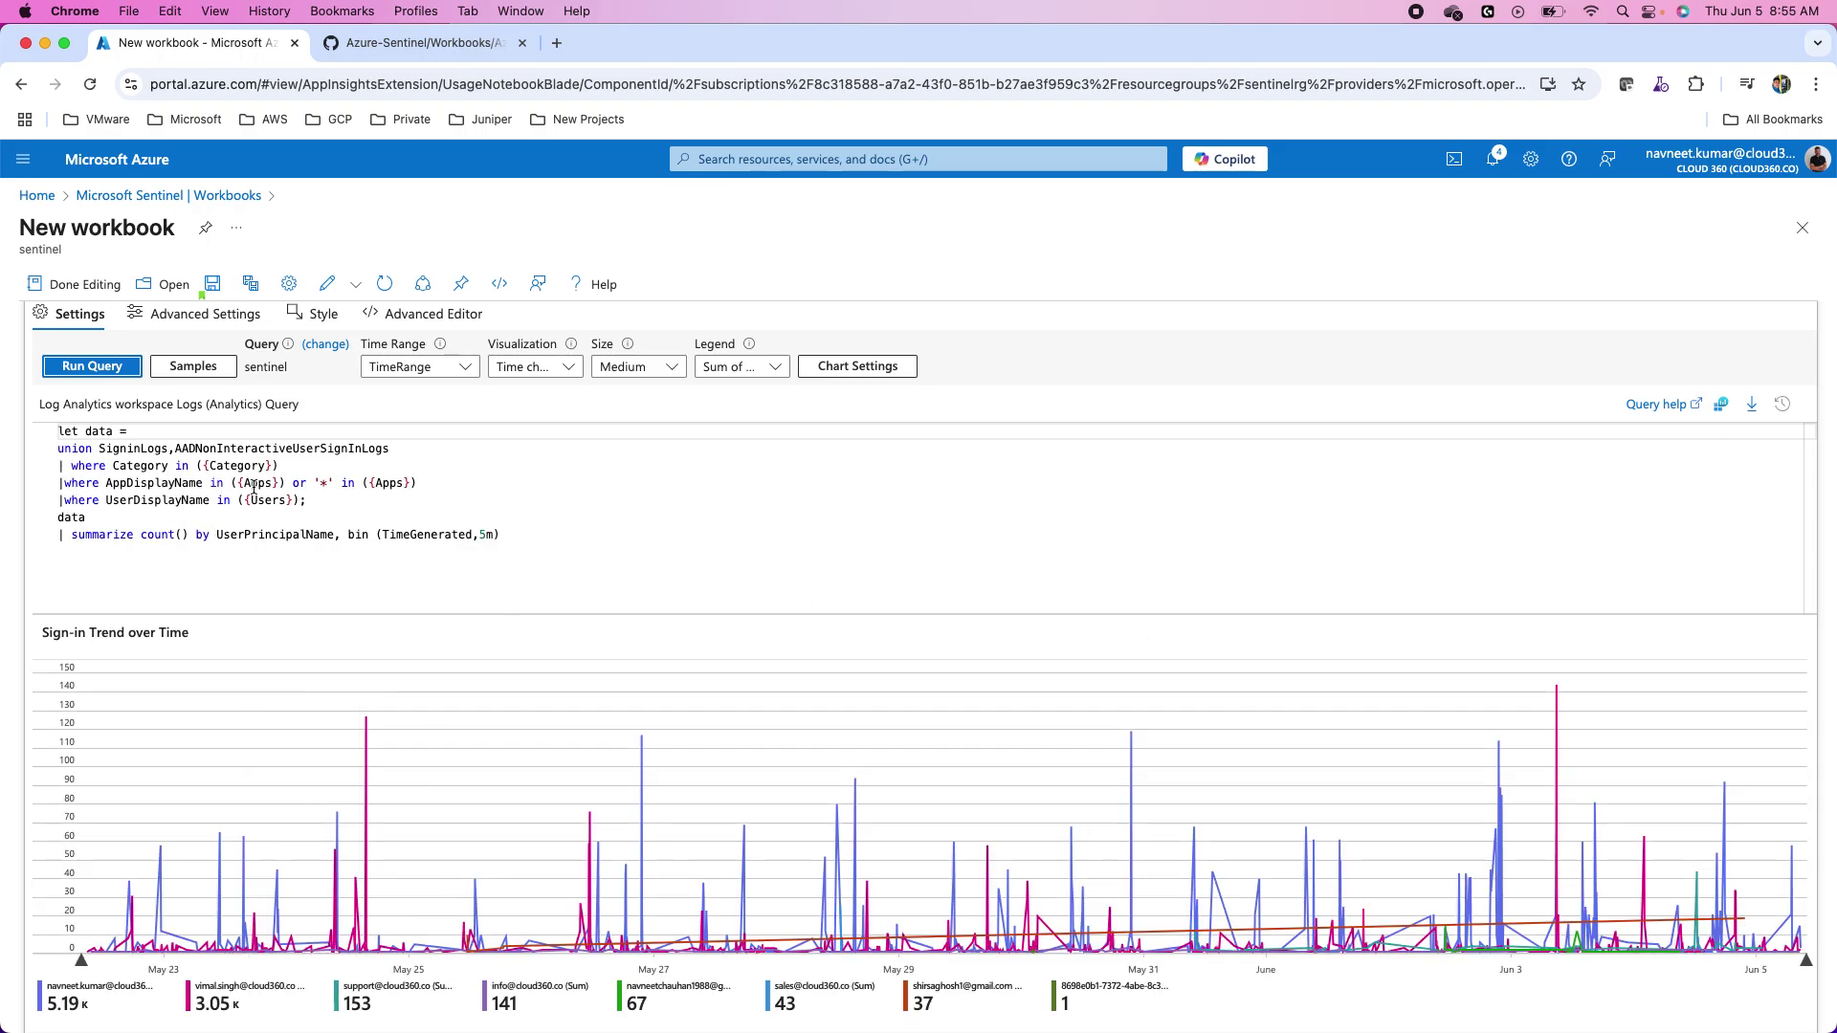
click(268, 466)
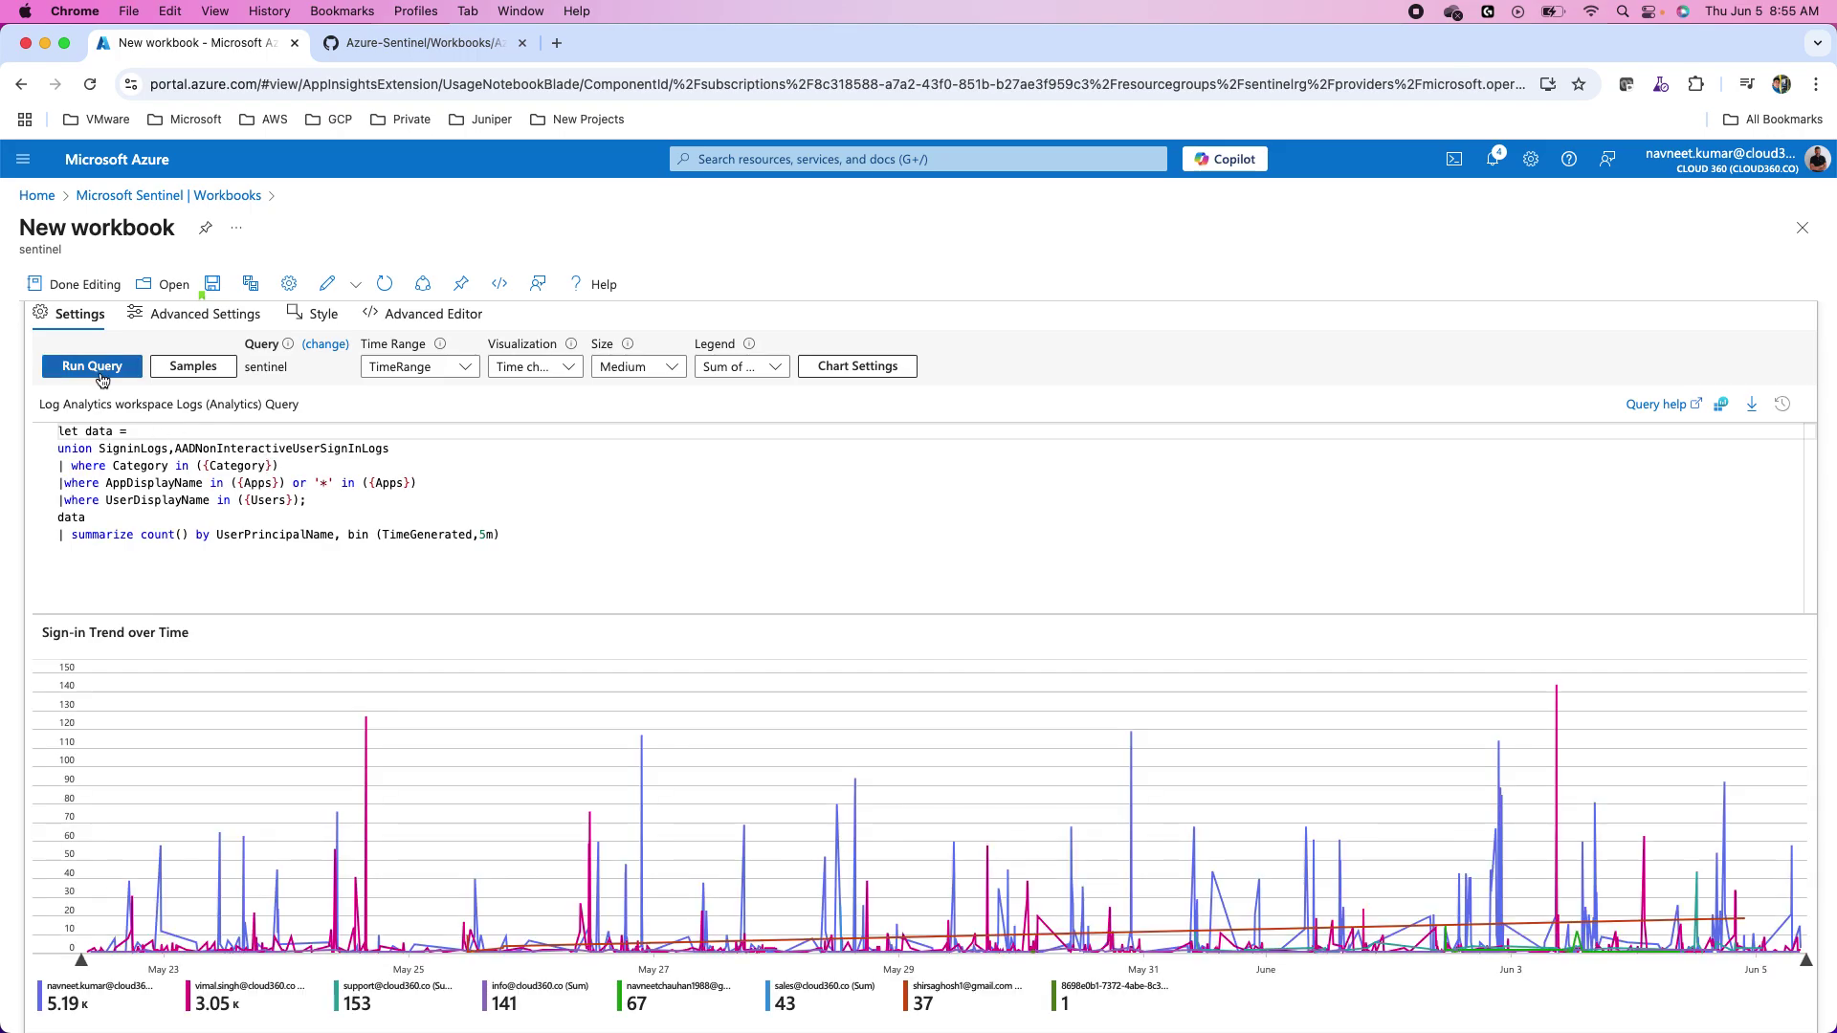
click(81, 286)
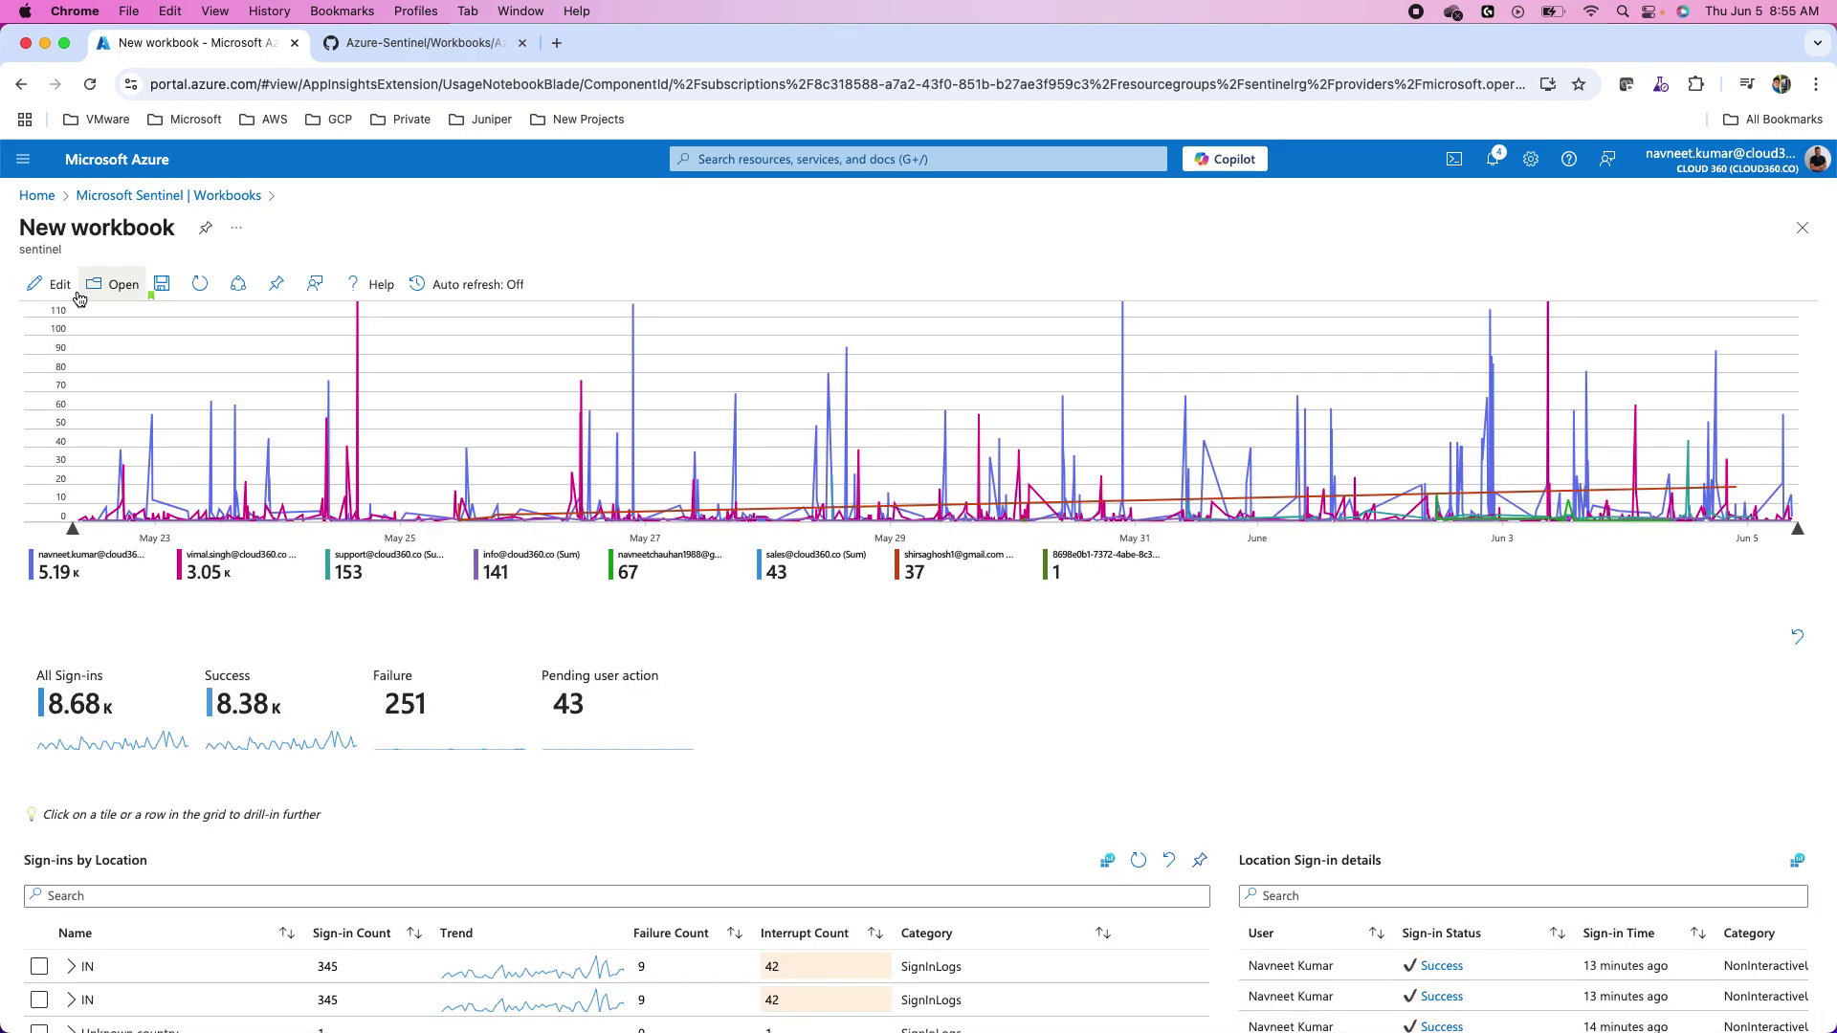
scroll(469, 646, up, 3)
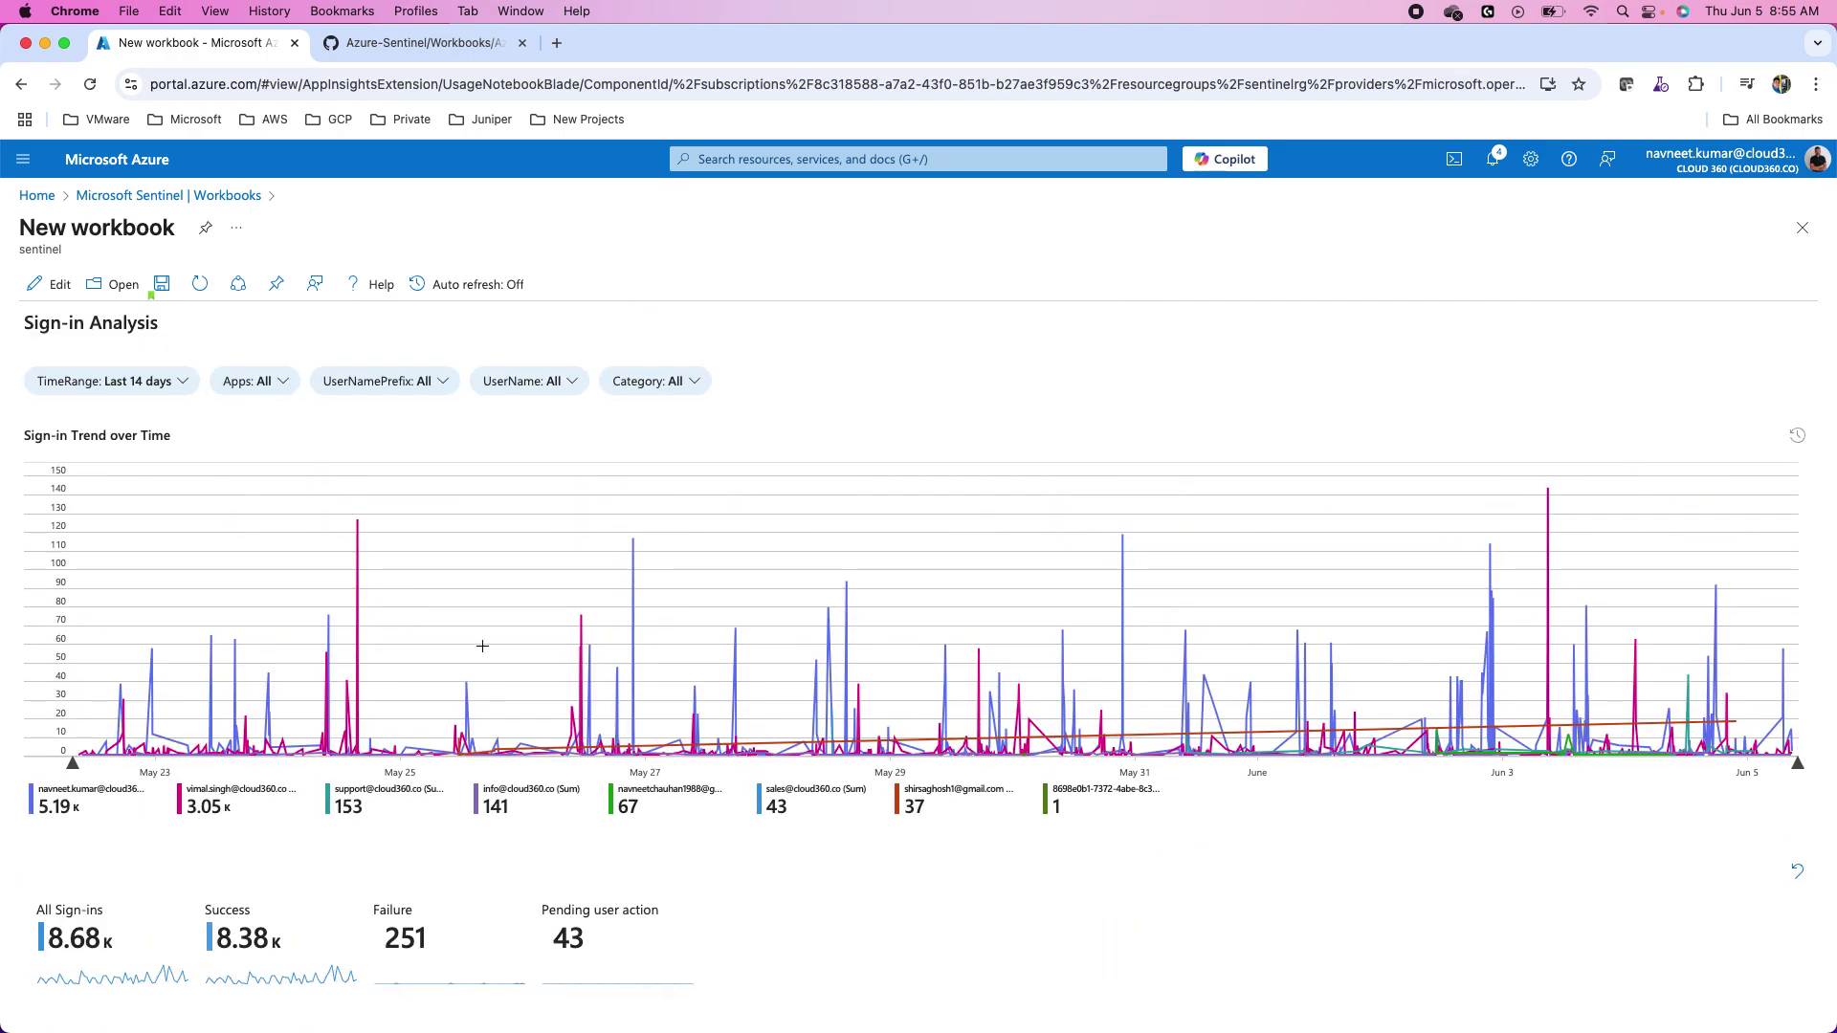
scroll(700, 793, down, 6)
scroll(699, 787, down, 2)
scroll(701, 794, up, 9)
scroll(689, 680, down, 2)
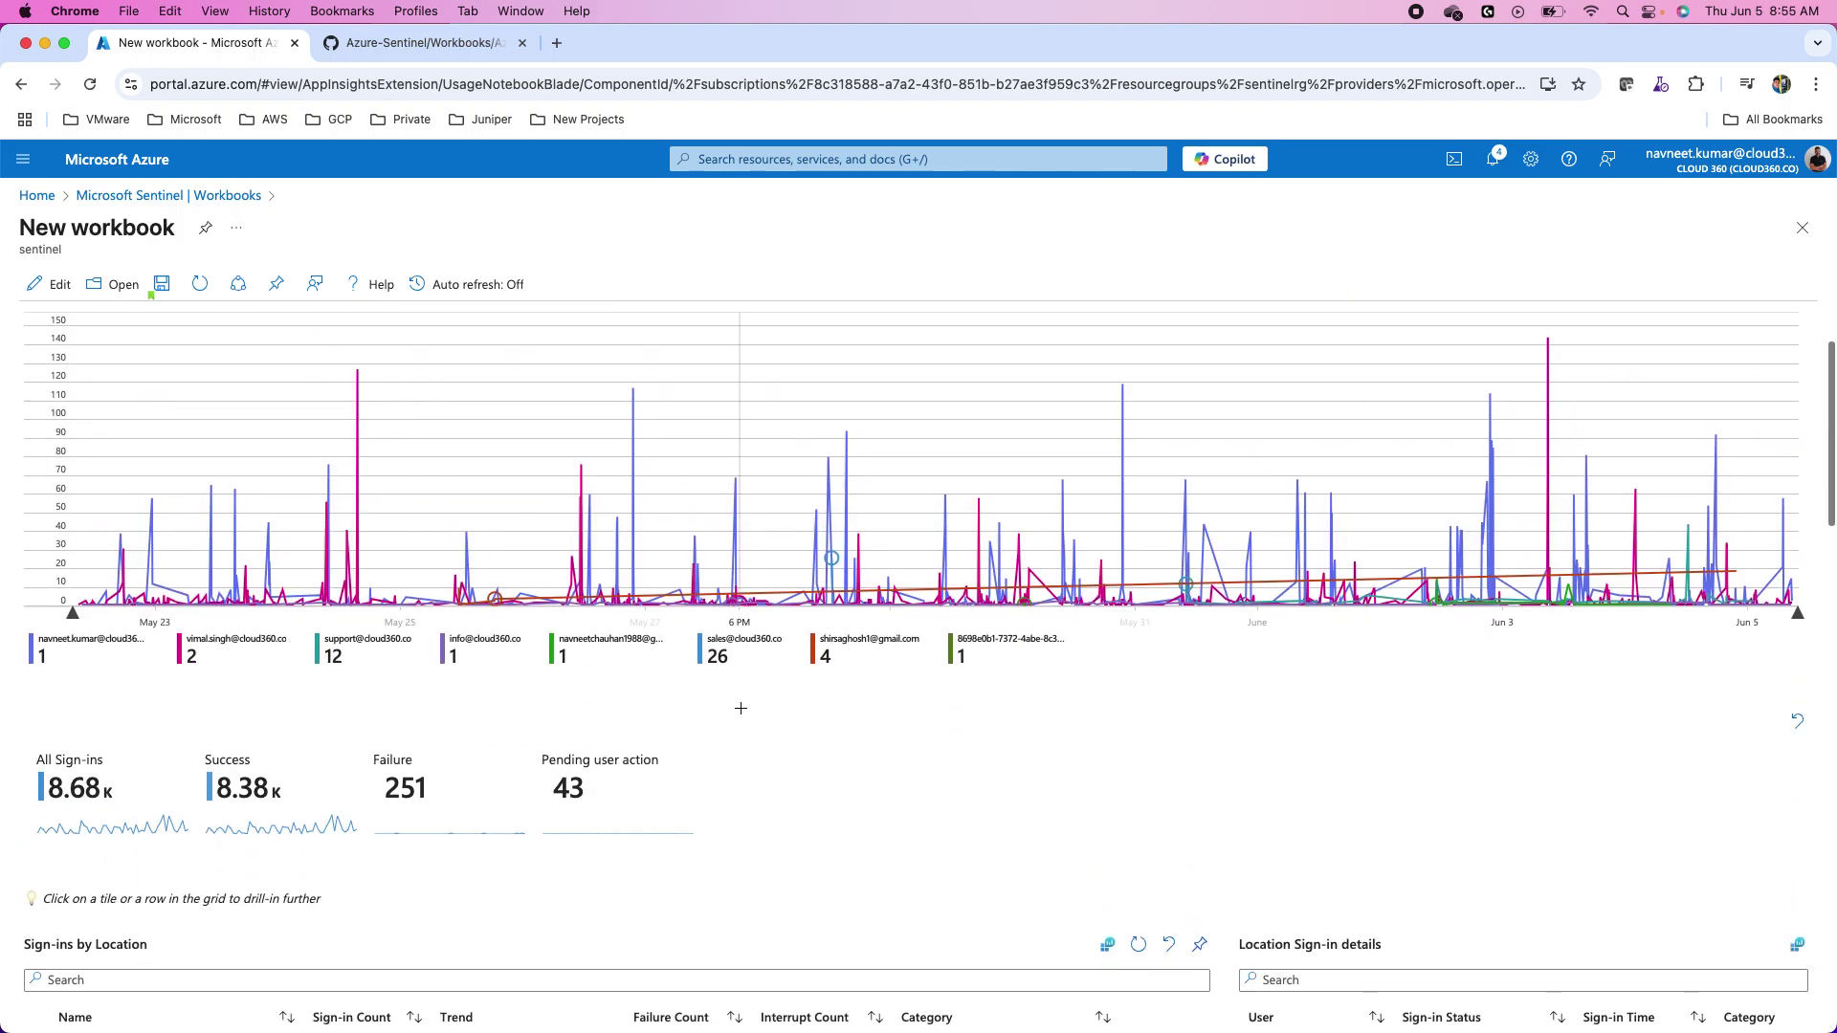
scroll(790, 687, down, 2)
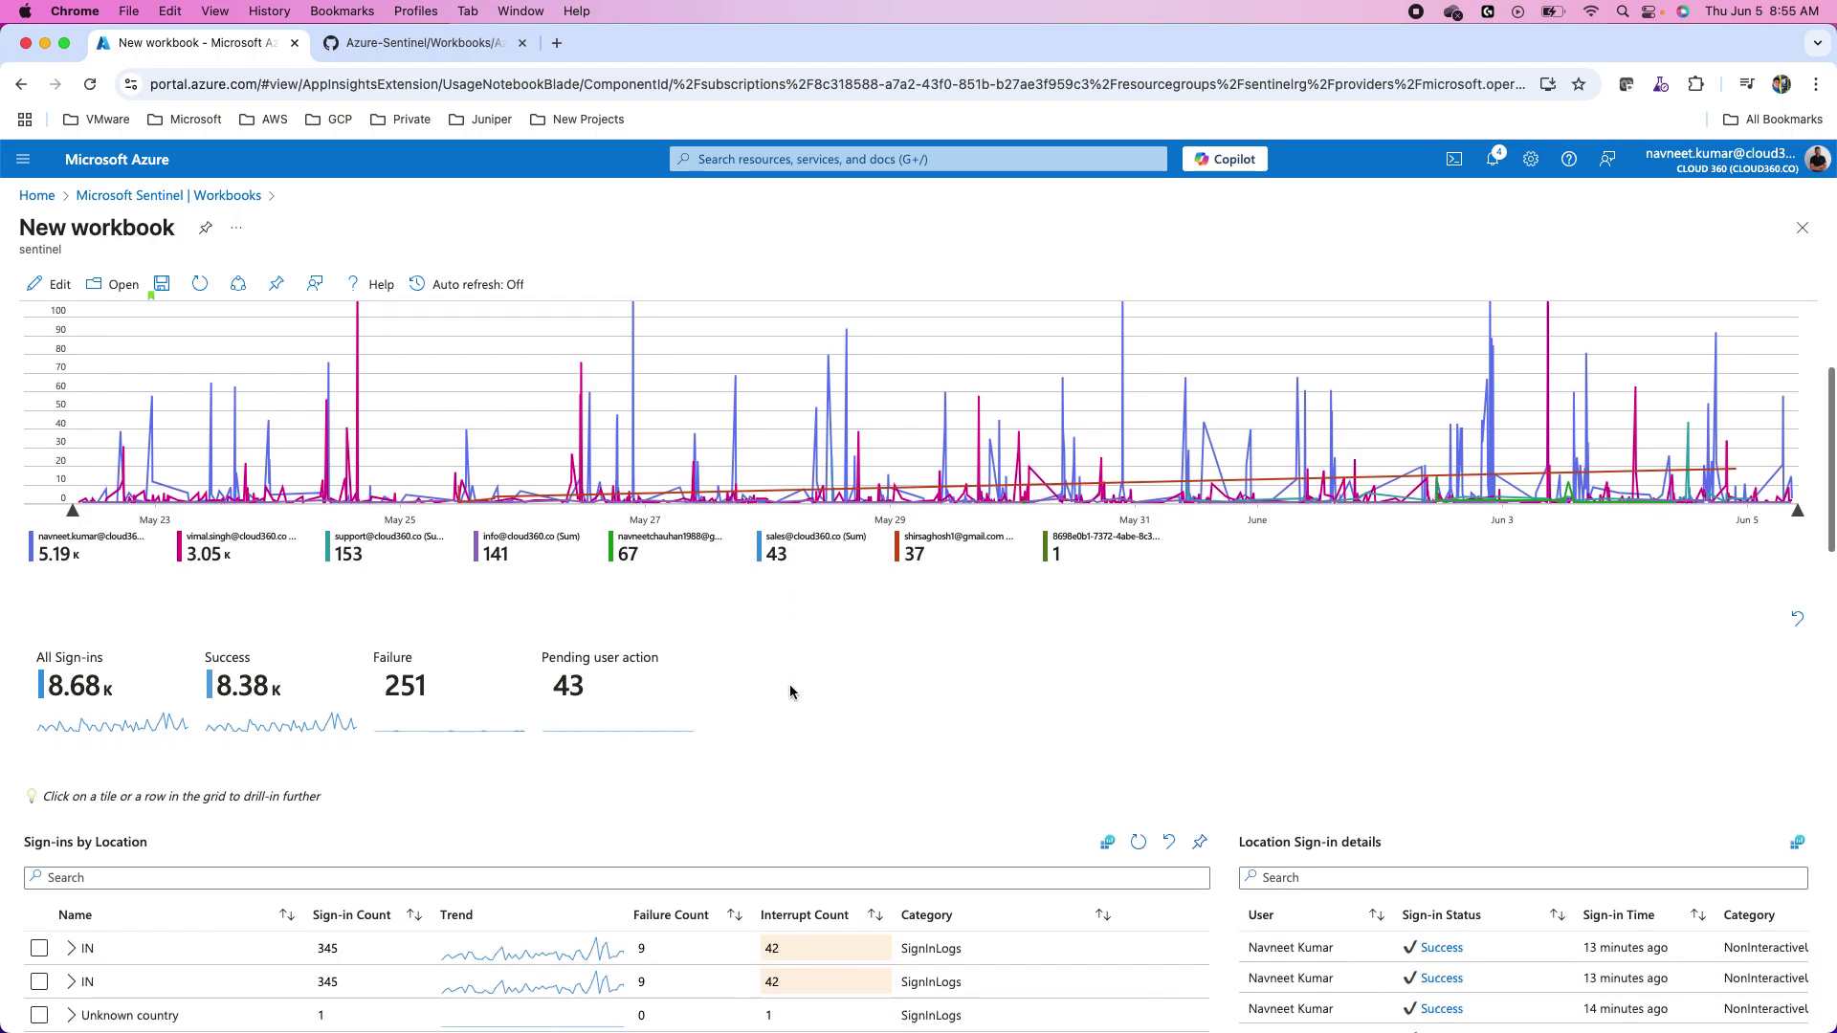
scroll(790, 685, down, 4)
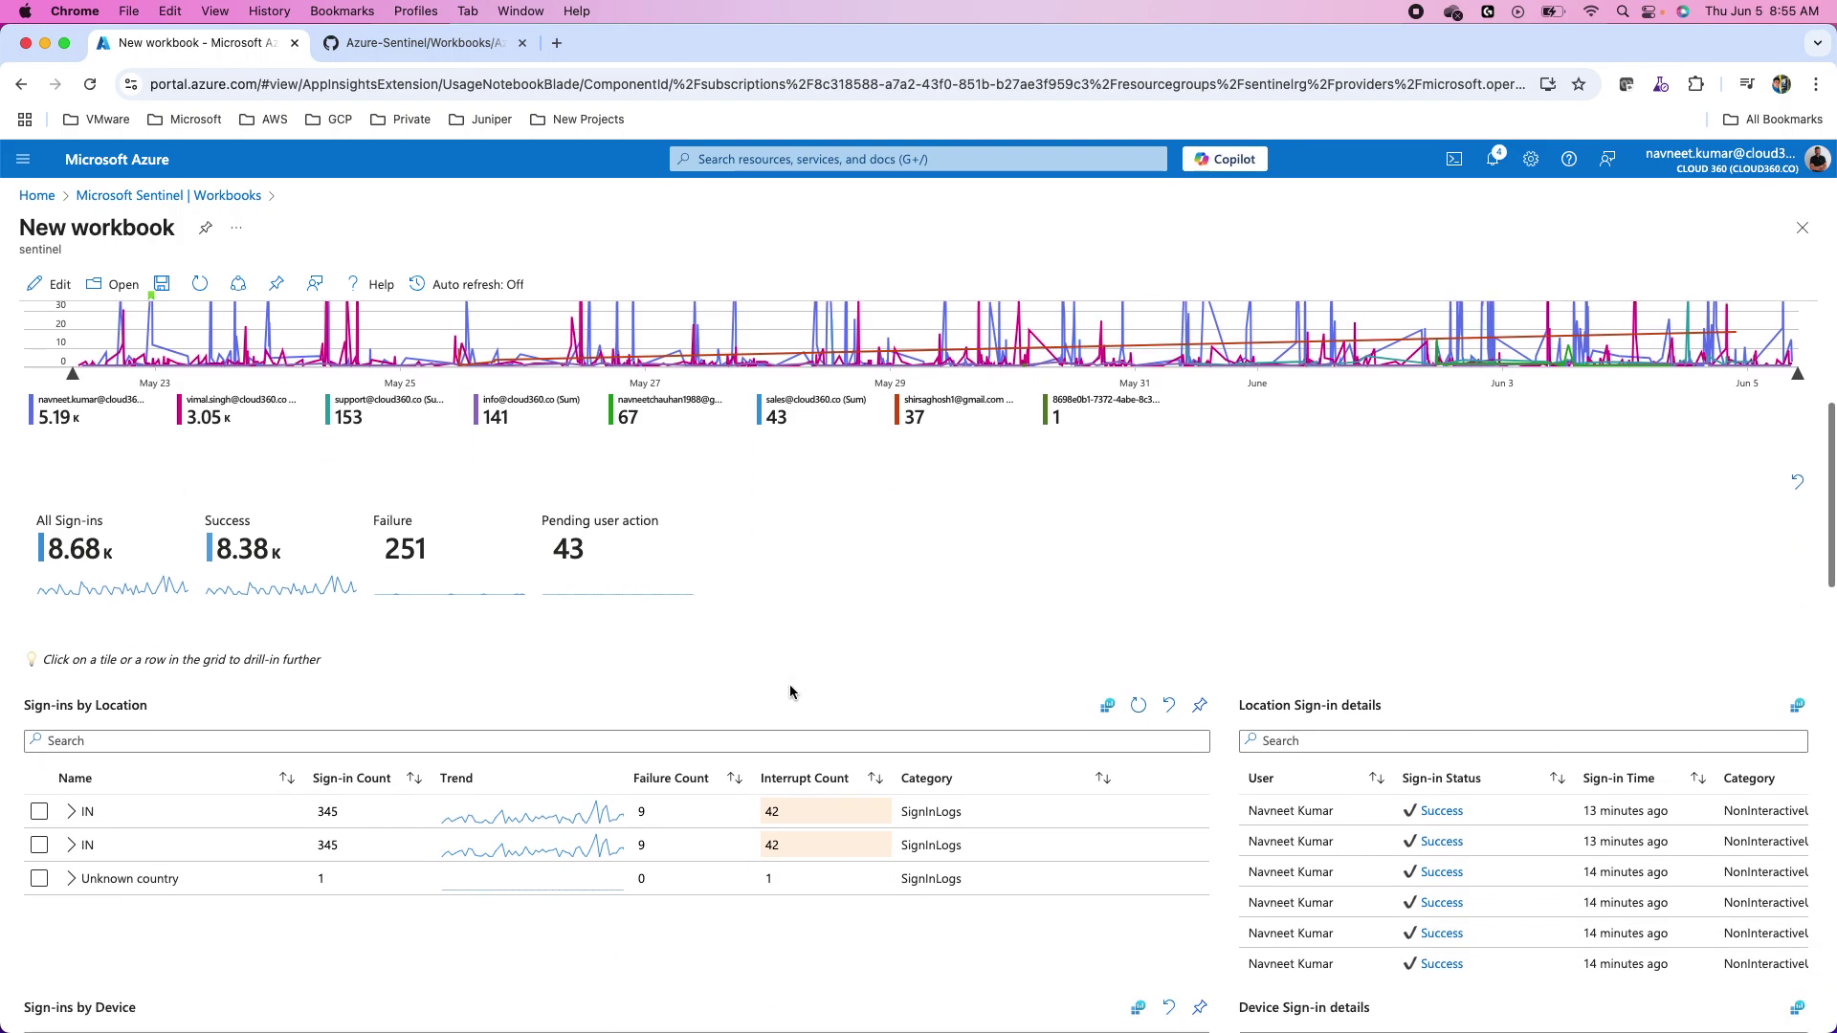
scroll(790, 685, up, 2)
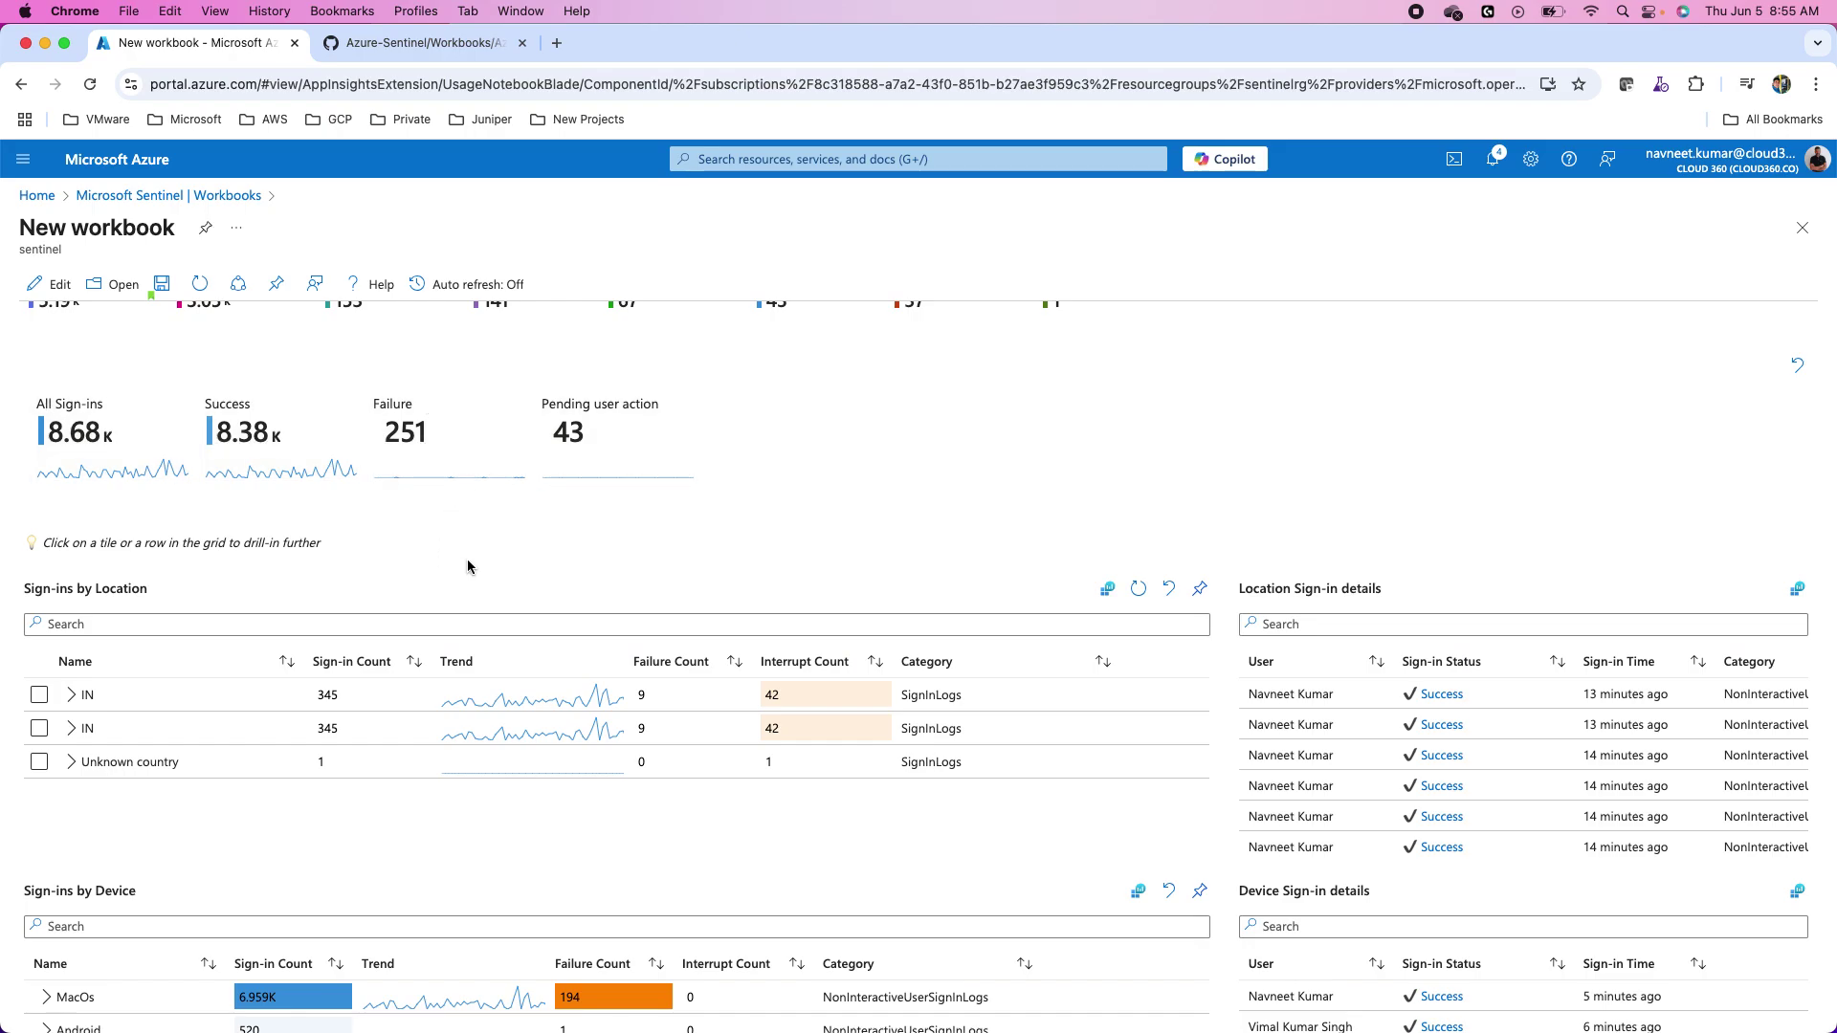
scroll(467, 565, down, 3)
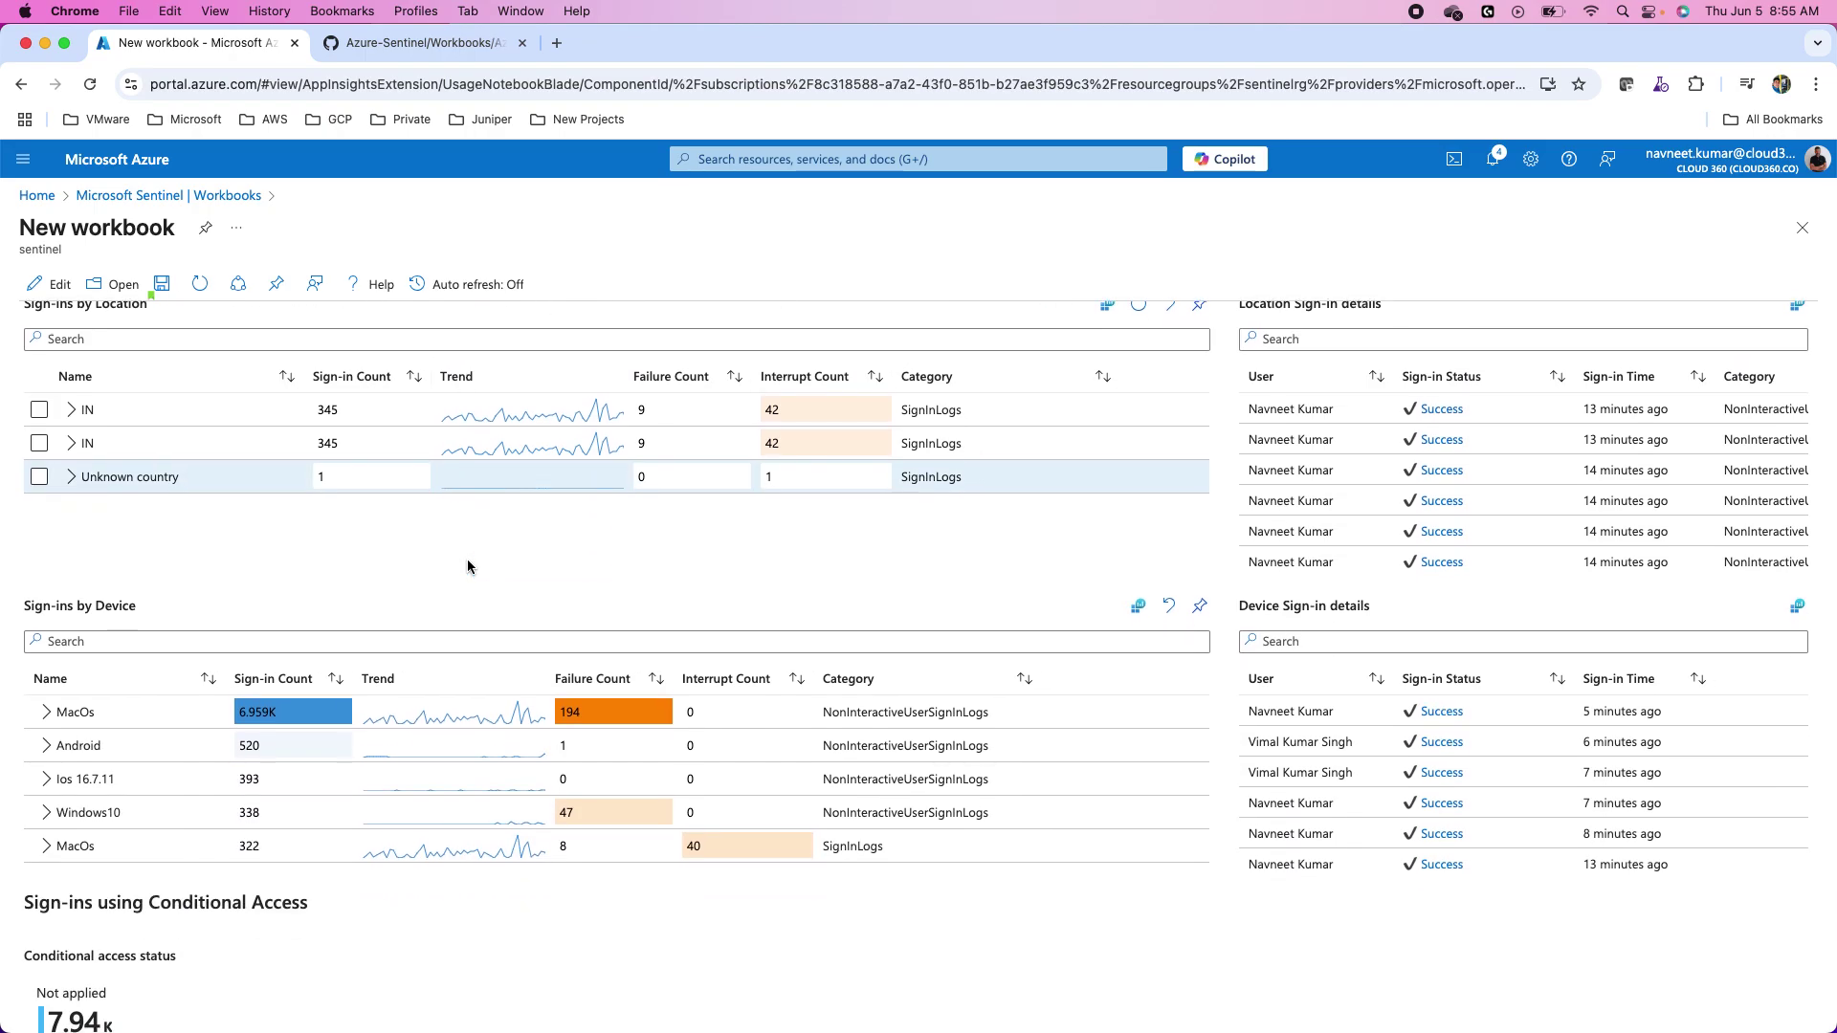
scroll(358, 591, down, 2)
scroll(359, 593, down, 1)
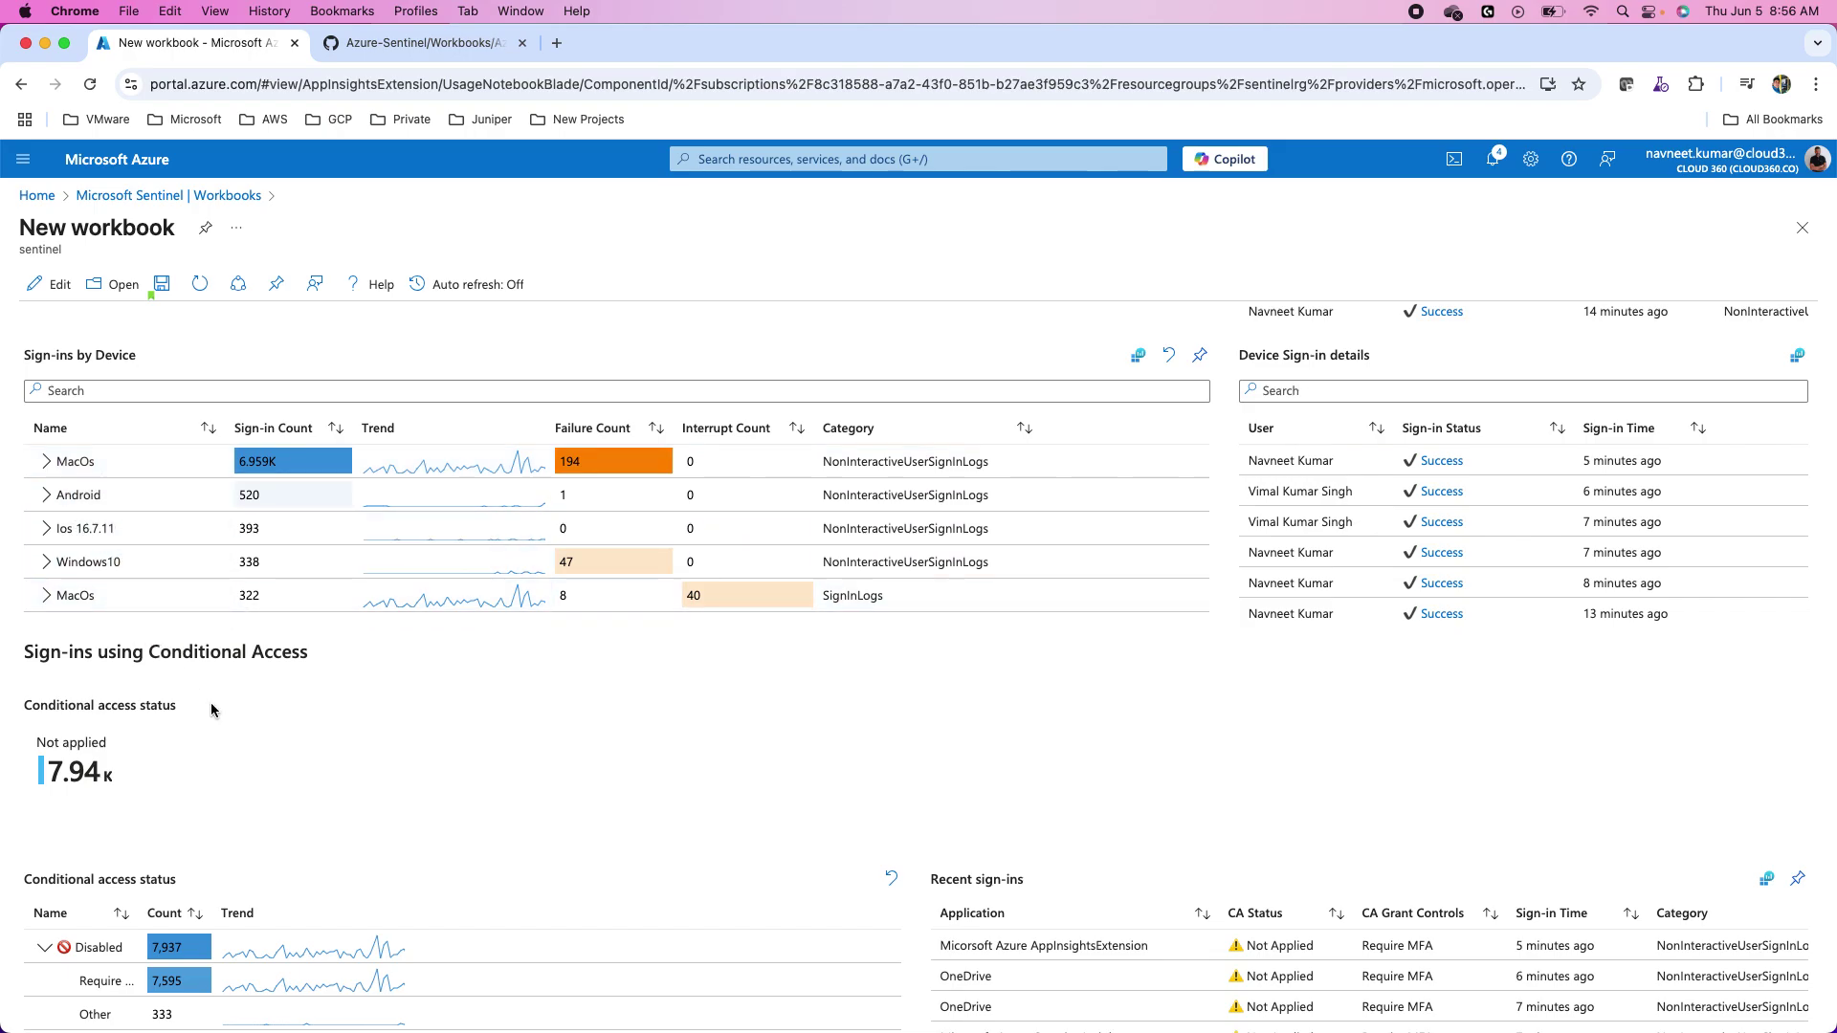
scroll(210, 704, down, 3)
click(210, 678)
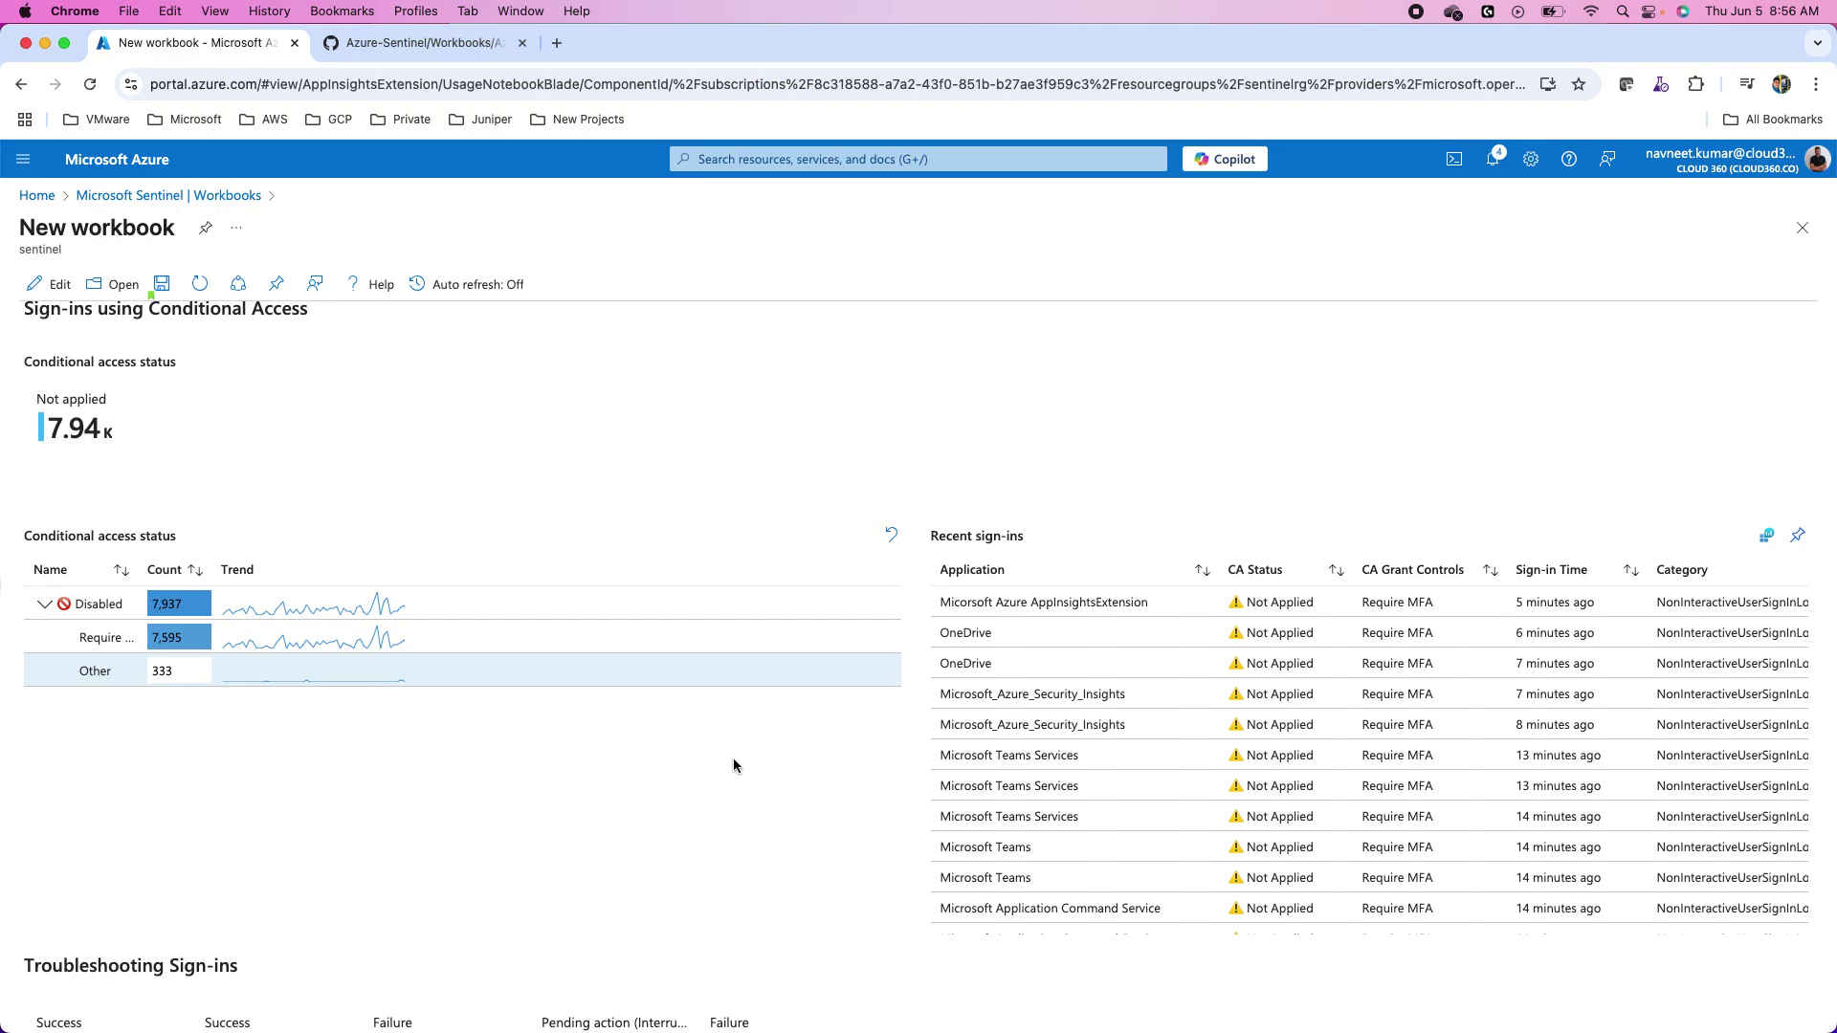
scroll(733, 758, down, 6)
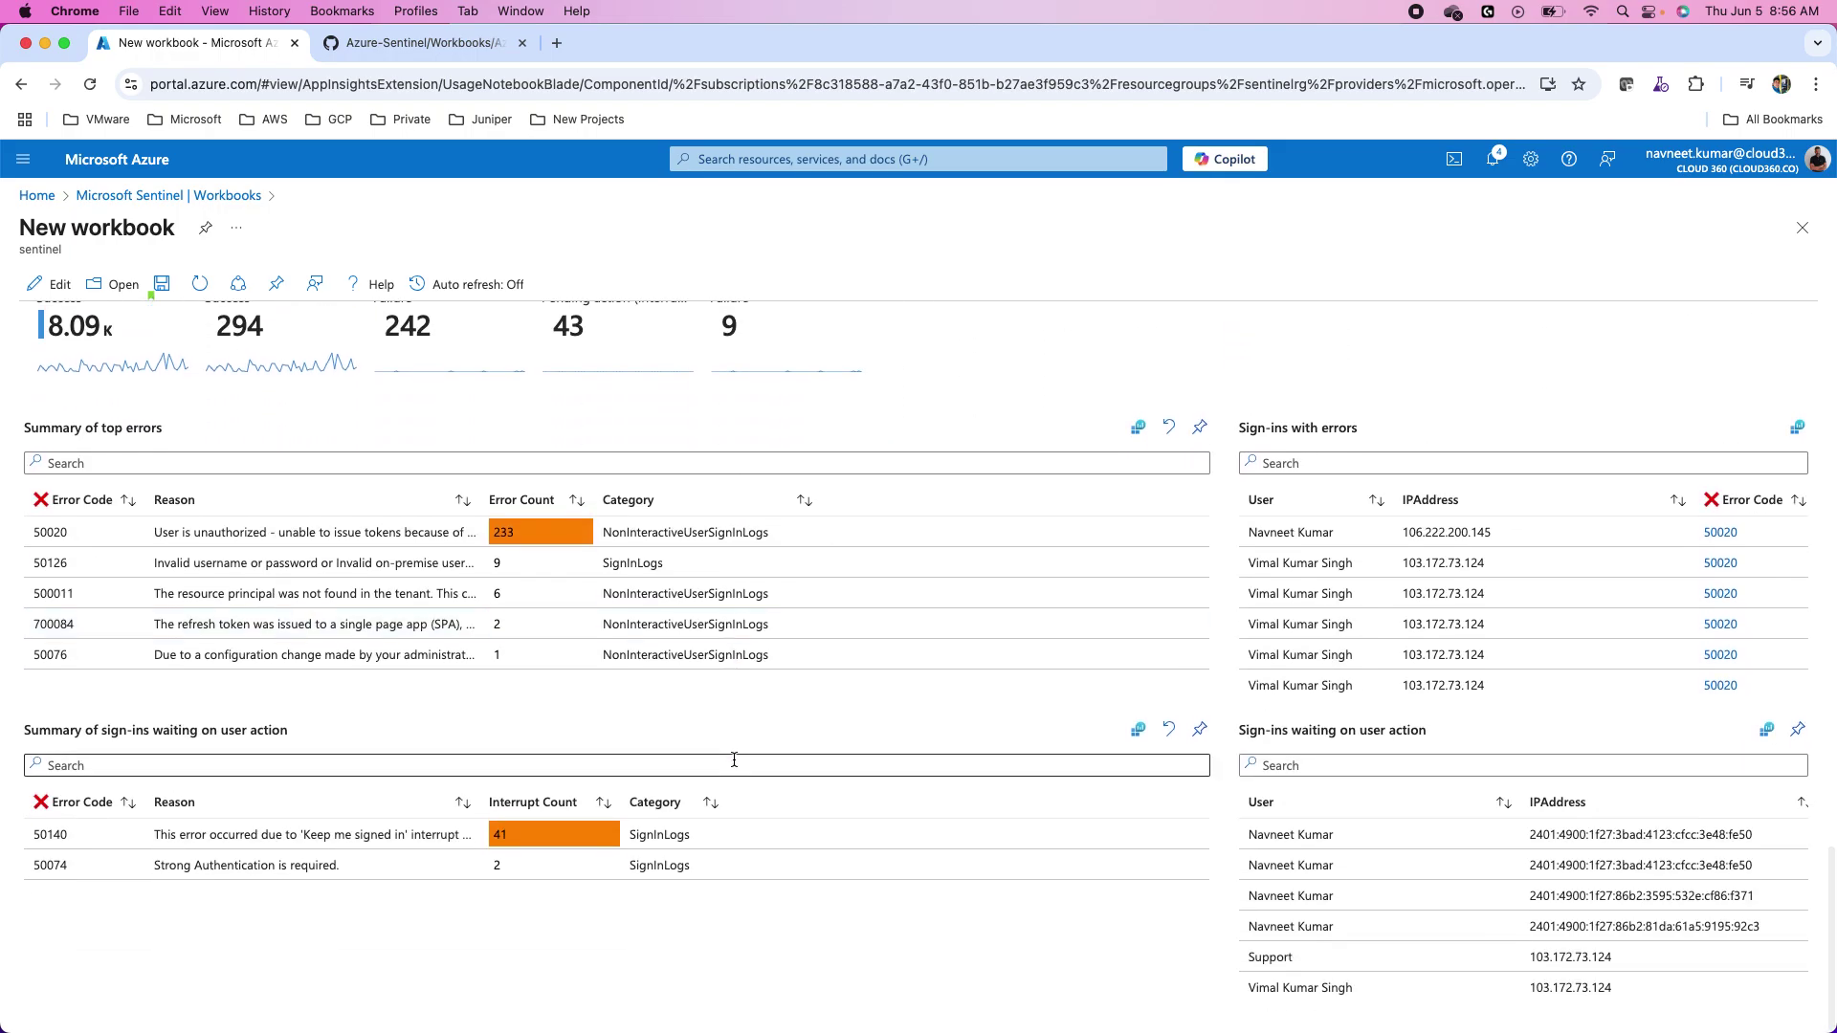
scroll(734, 759, up, 15)
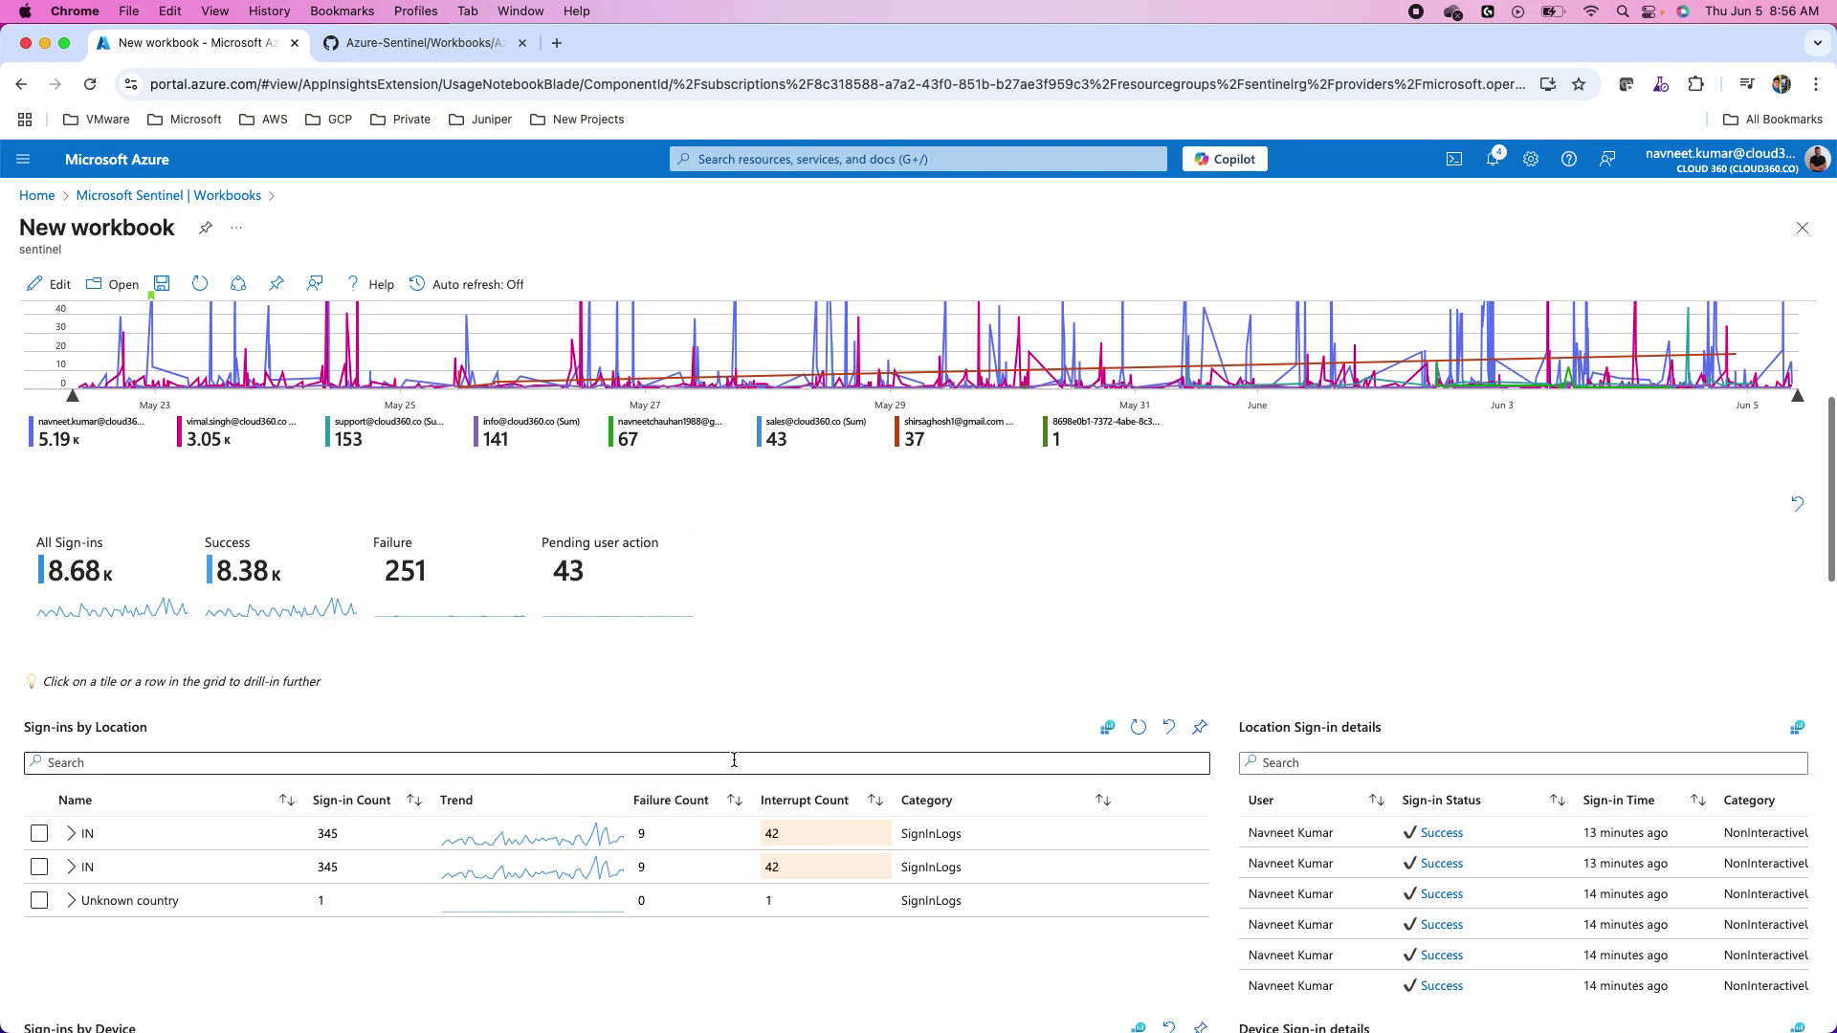